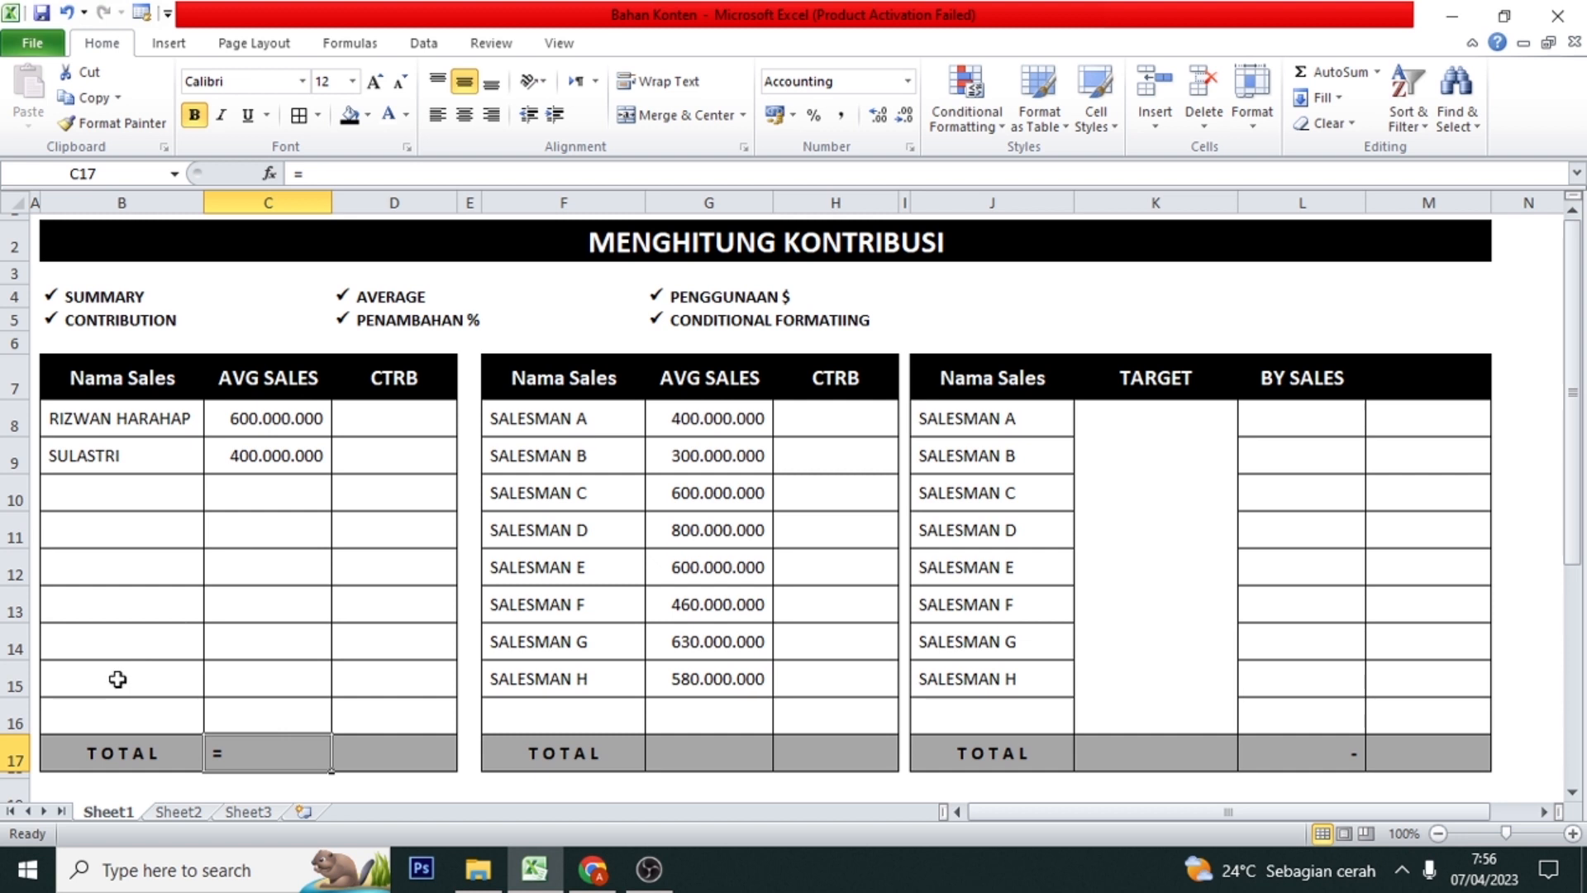
{"action": "left_click", "coordinate": [470, 614]}
{"action": "left_click", "coordinate": [455, 617]}
{"action": "key", "text": "Left"}
{"action": "key", "text": "Left"}
{"action": "key", "text": "Right"}
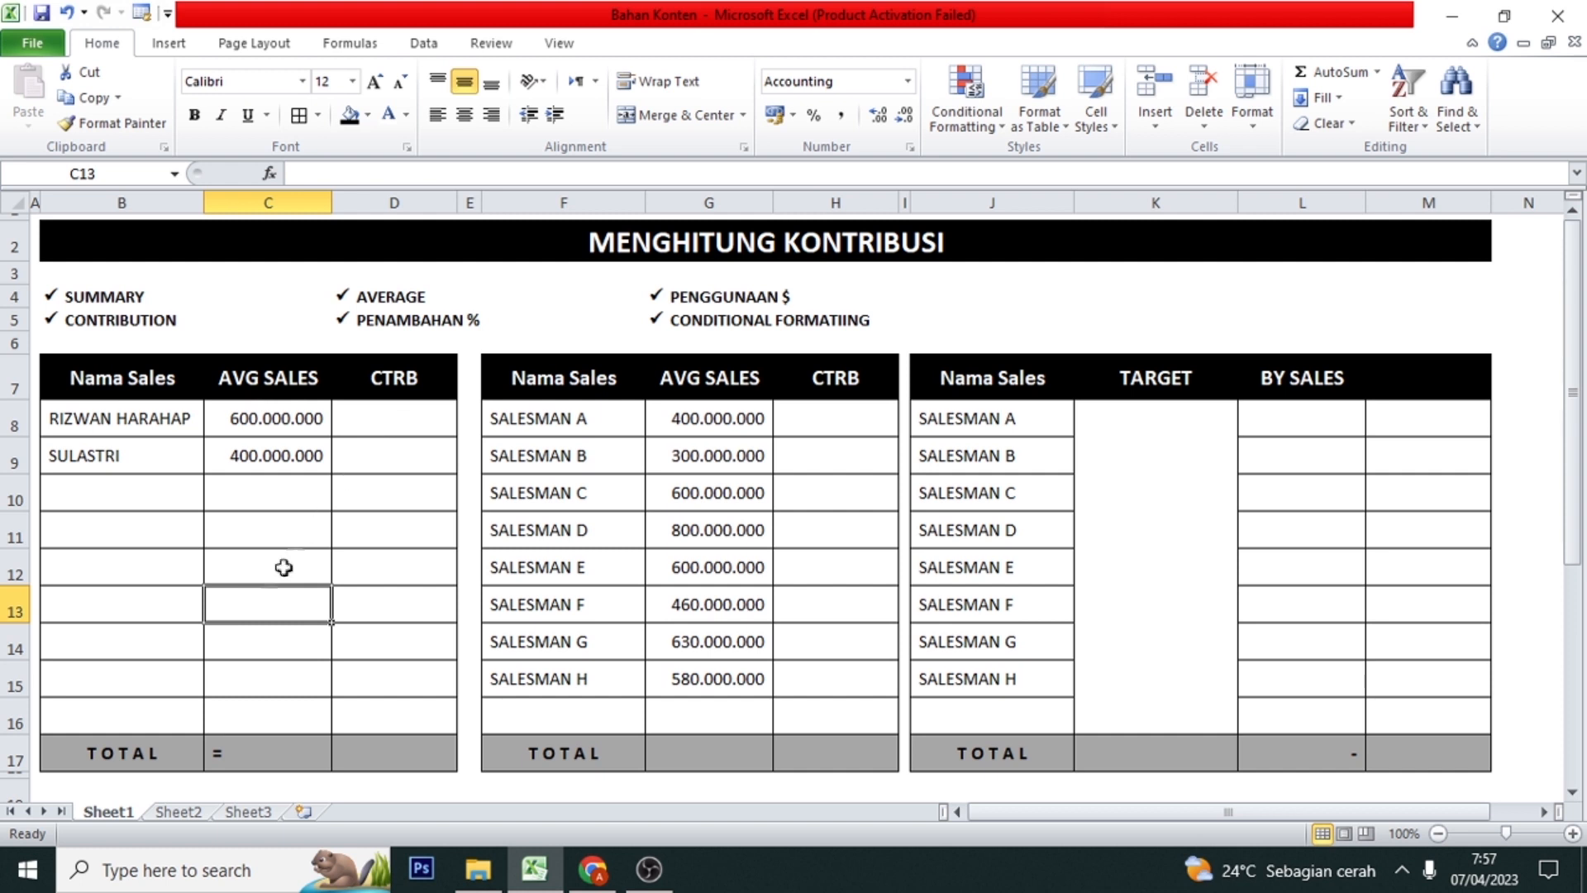
- Replace the content of C17 with a SUM formula totalling the AVG SALES values in C8:C16
{"action": "left_click", "coordinate": [240, 752]}
{"action": "key", "text": "BackSpace"}
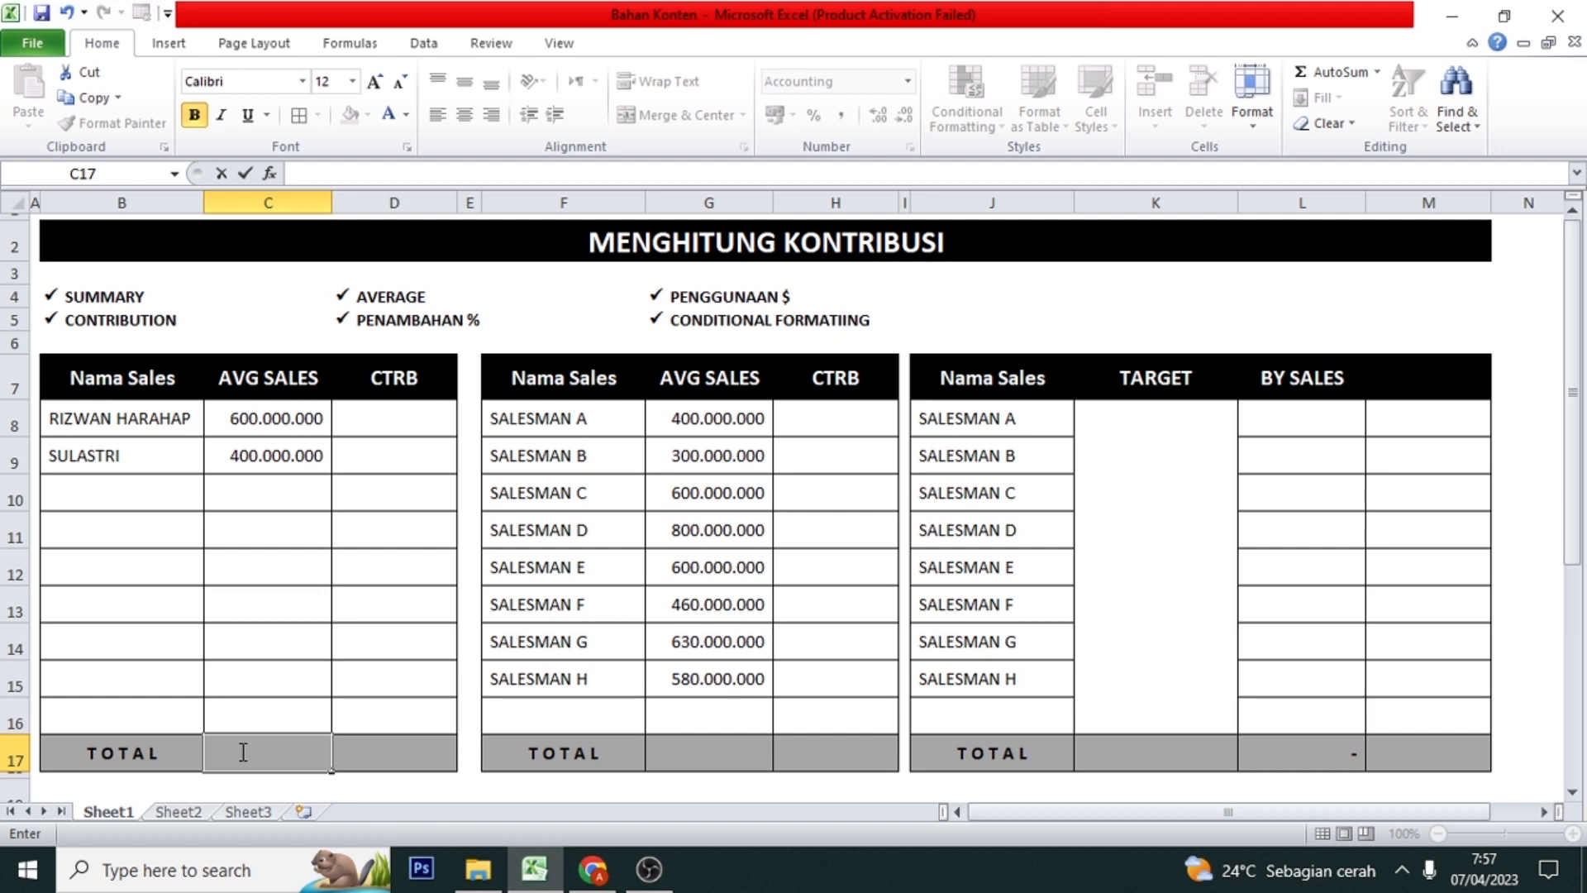
{"action": "type", "text": "="}
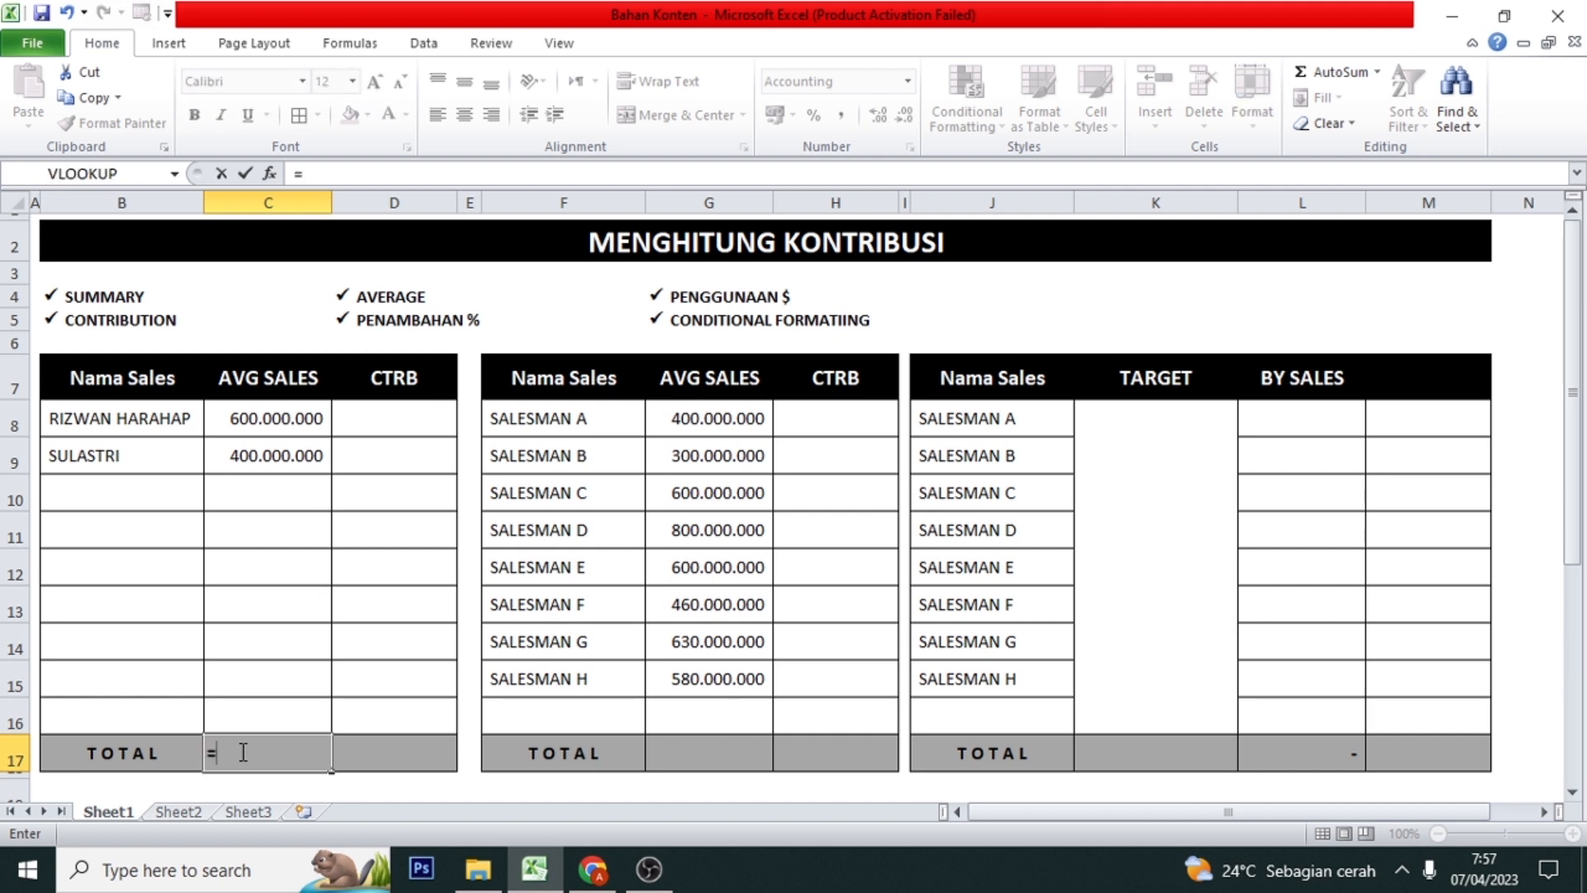
{"action": "type", "text": "sum"}
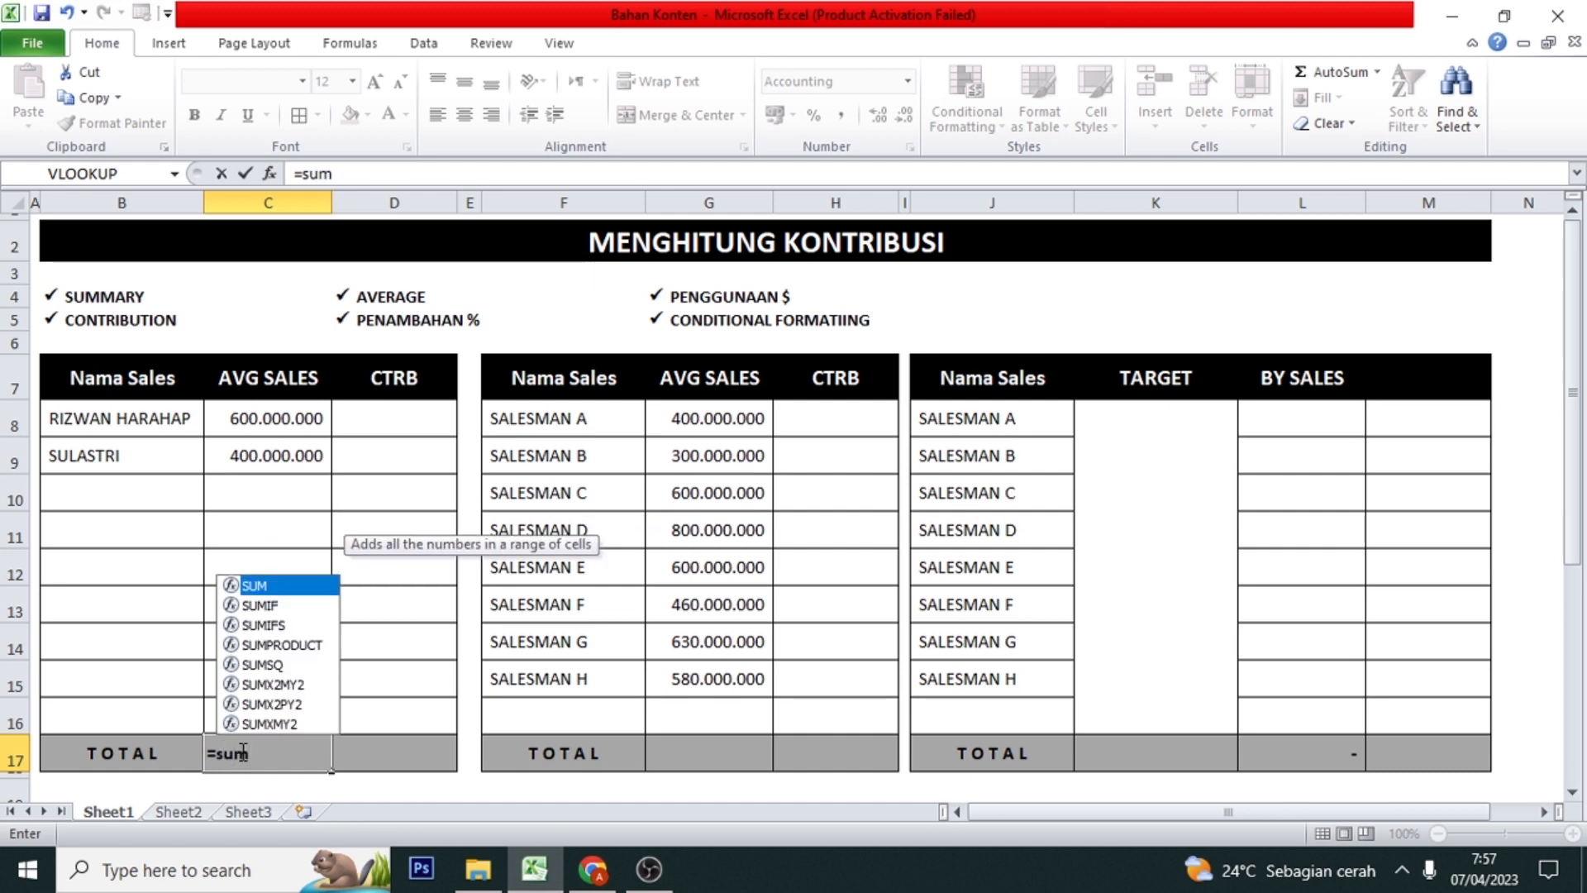
{"action": "type", "text": "("}
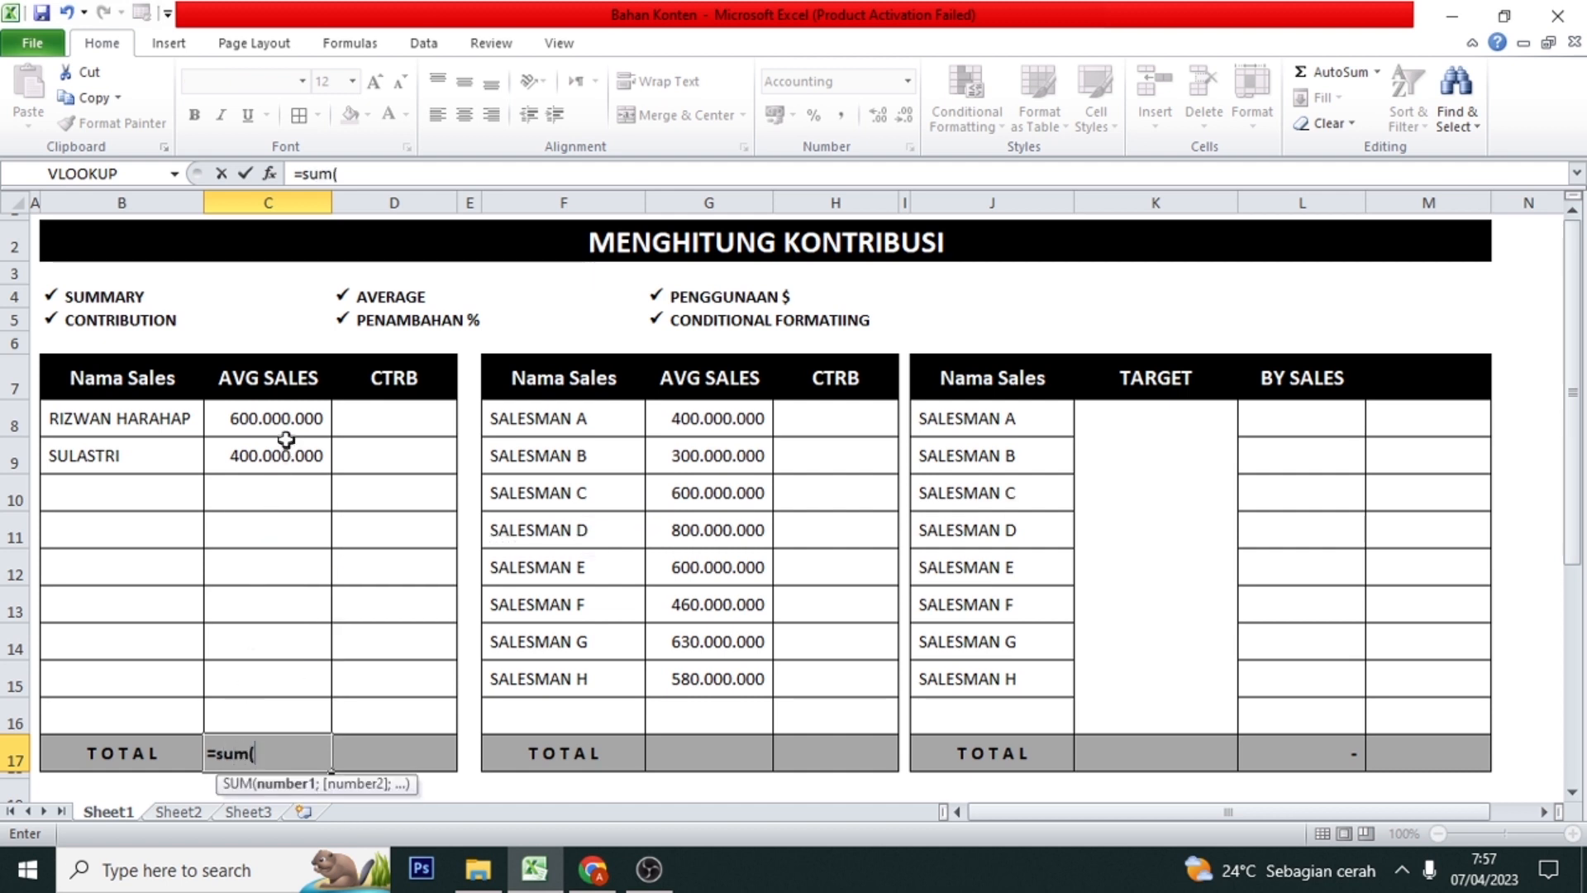
{"action": "left_click_drag", "start_coordinate": [285, 418], "coordinate": [255, 706]}
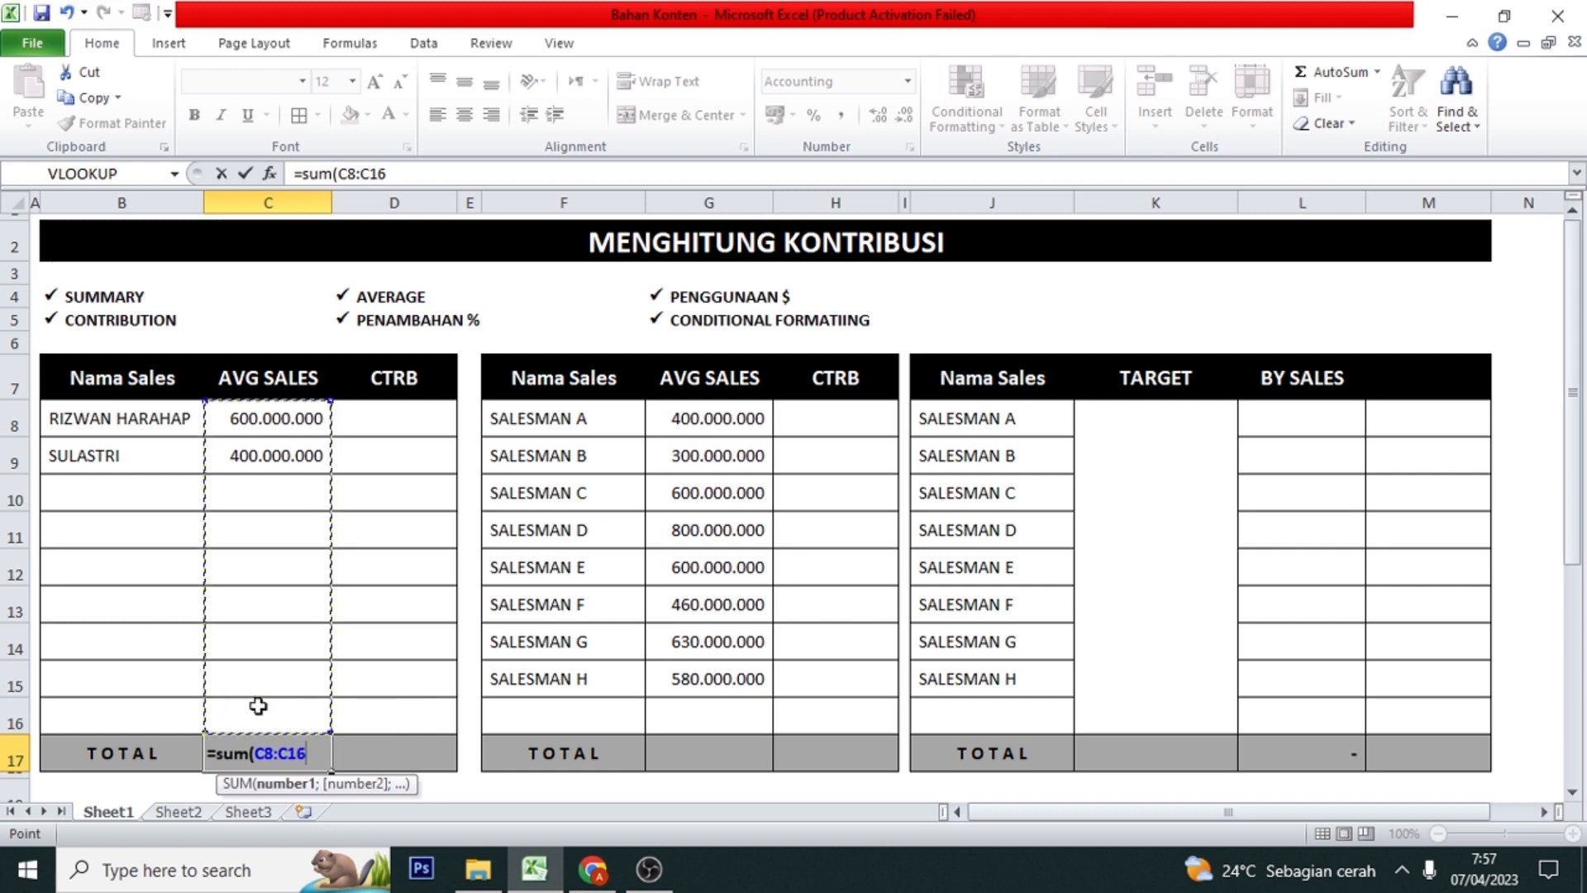
{"action": "left_click_drag", "start_coordinate": [253, 418], "coordinate": [248, 701]}
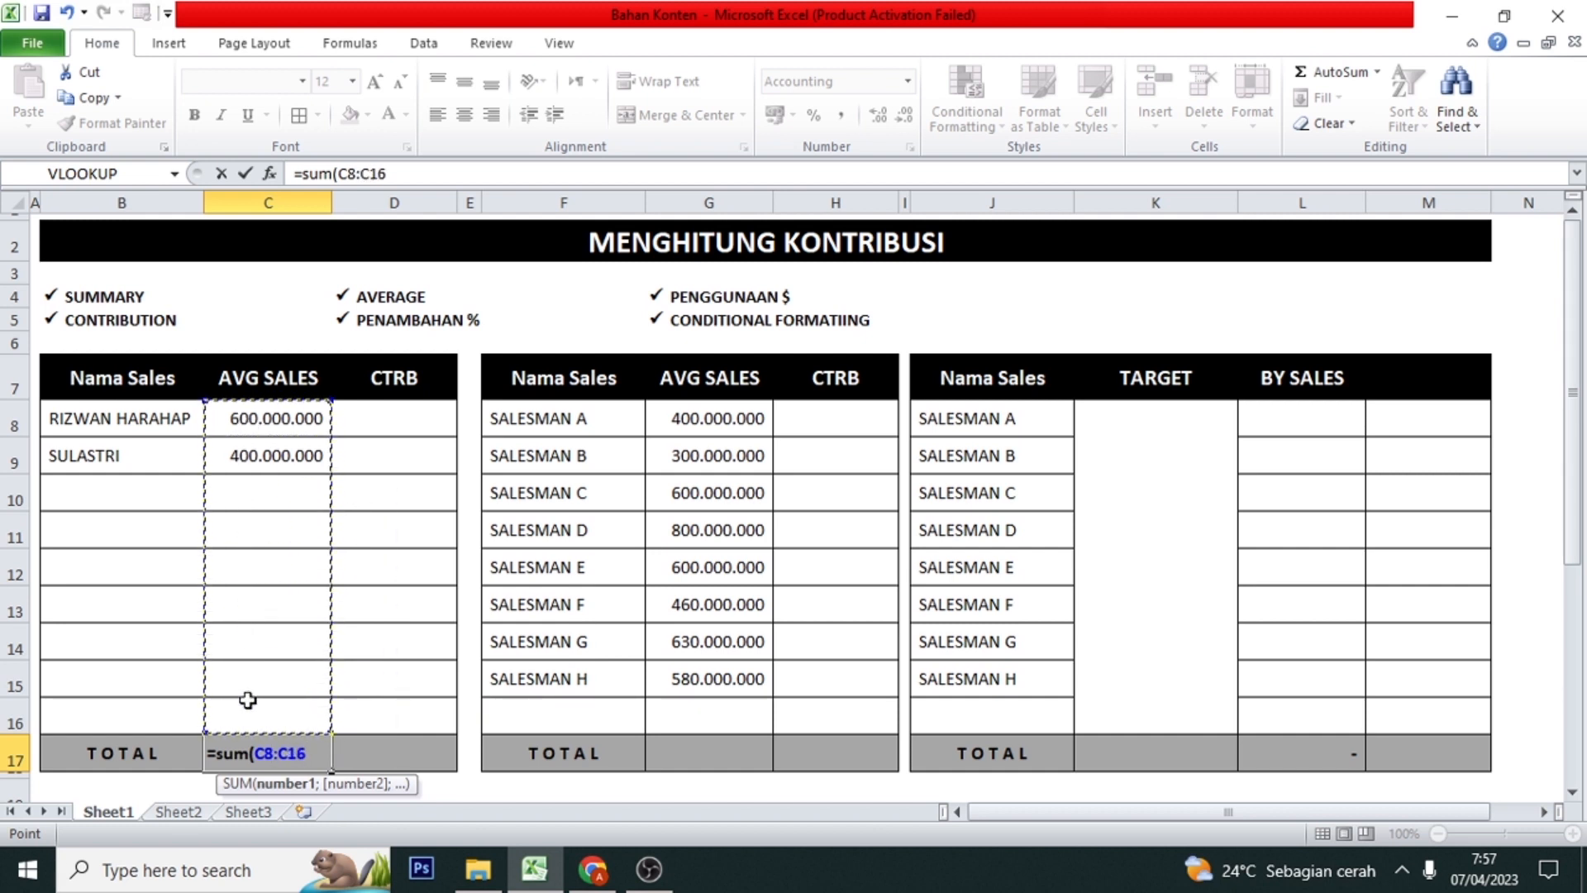
{"action": "key", "text": "Return"}
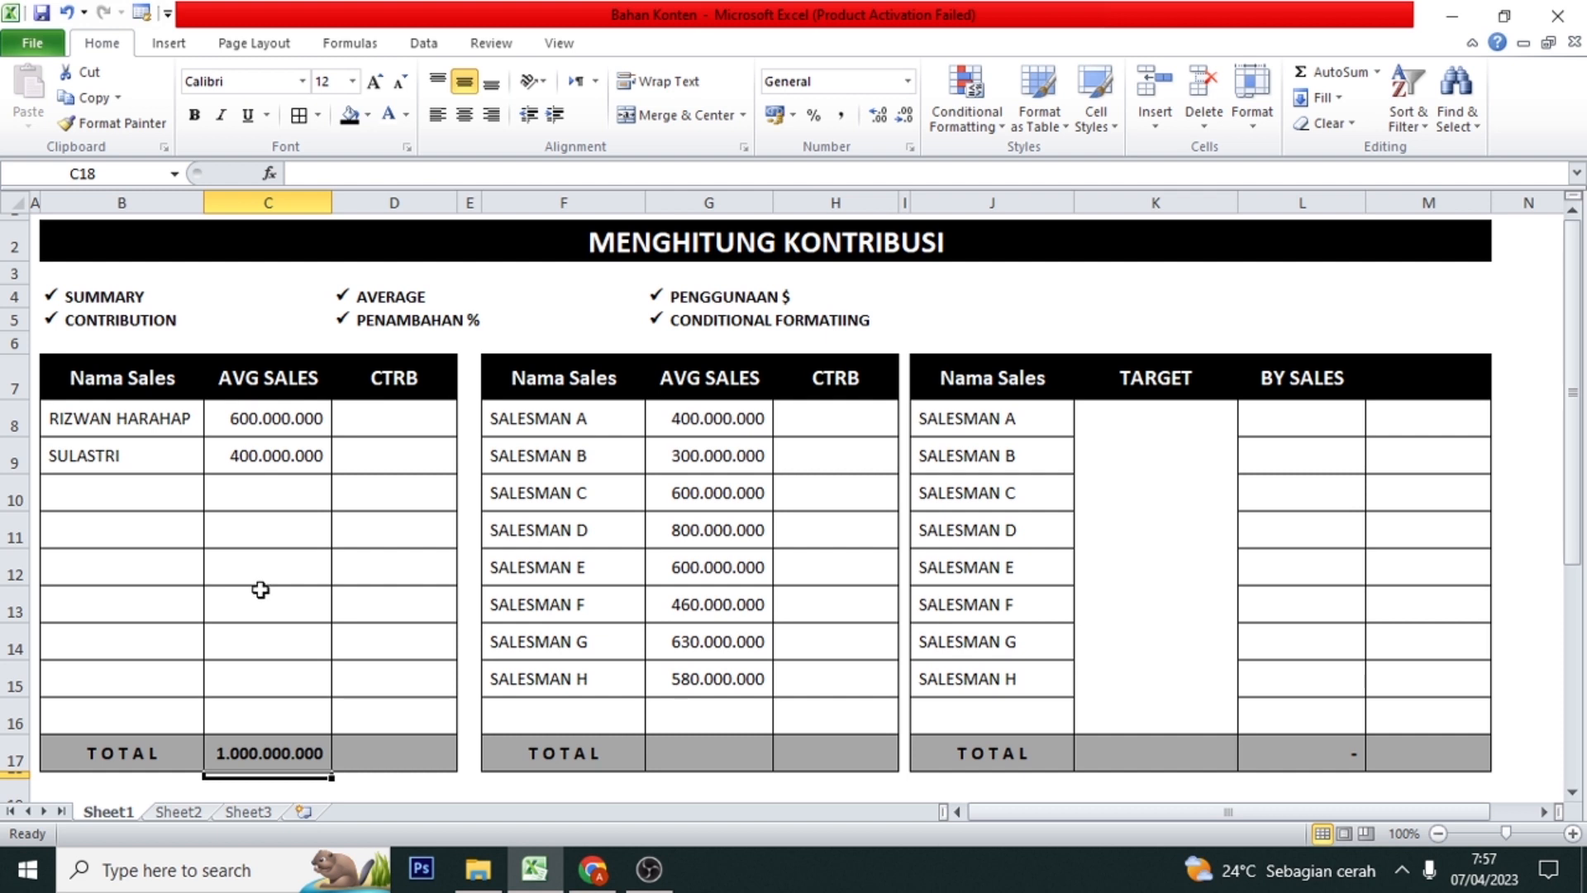
- Enter the first salesperson's contribution formula =C8/C17 in D8 of the first table
{"action": "left_click", "coordinate": [401, 423]}
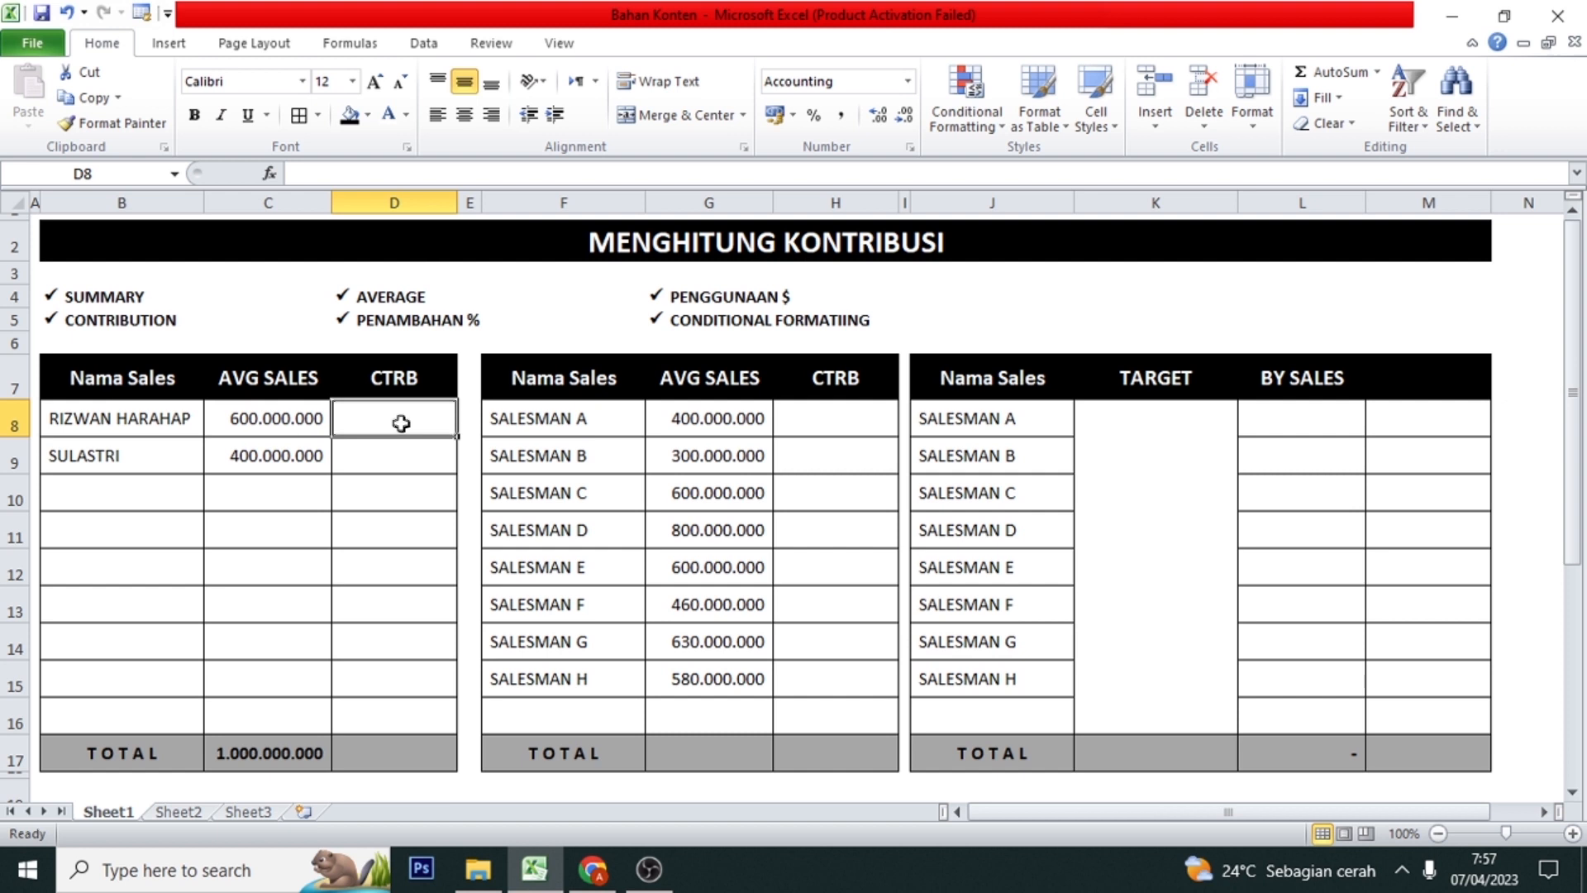
{"action": "type", "text": "="}
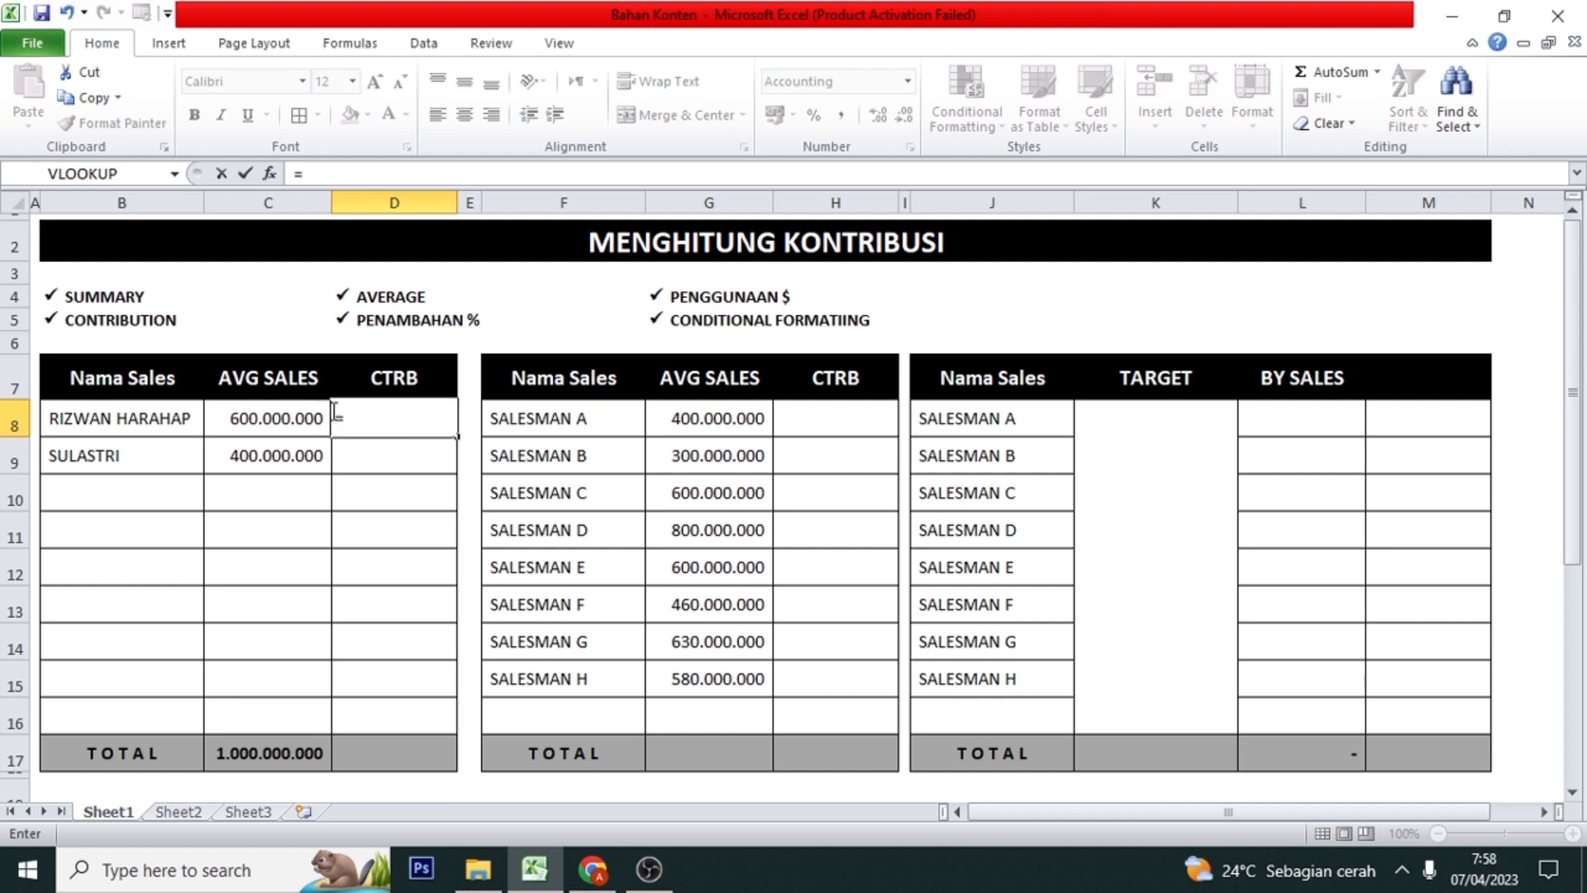
{"action": "left_click", "coordinate": [237, 414]}
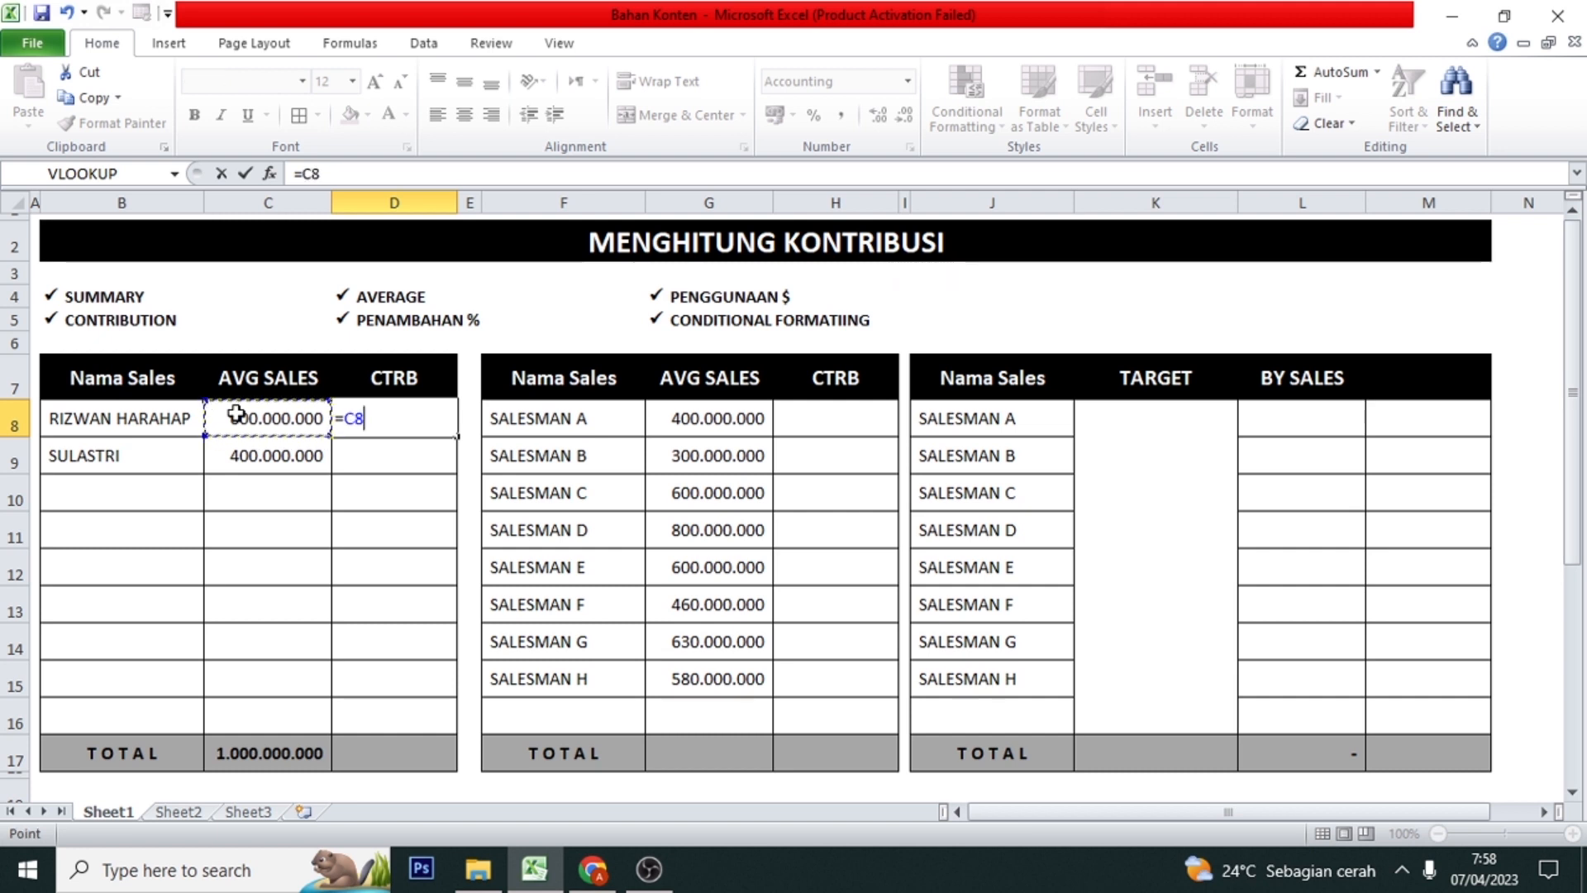
{"action": "type", "text": "/"}
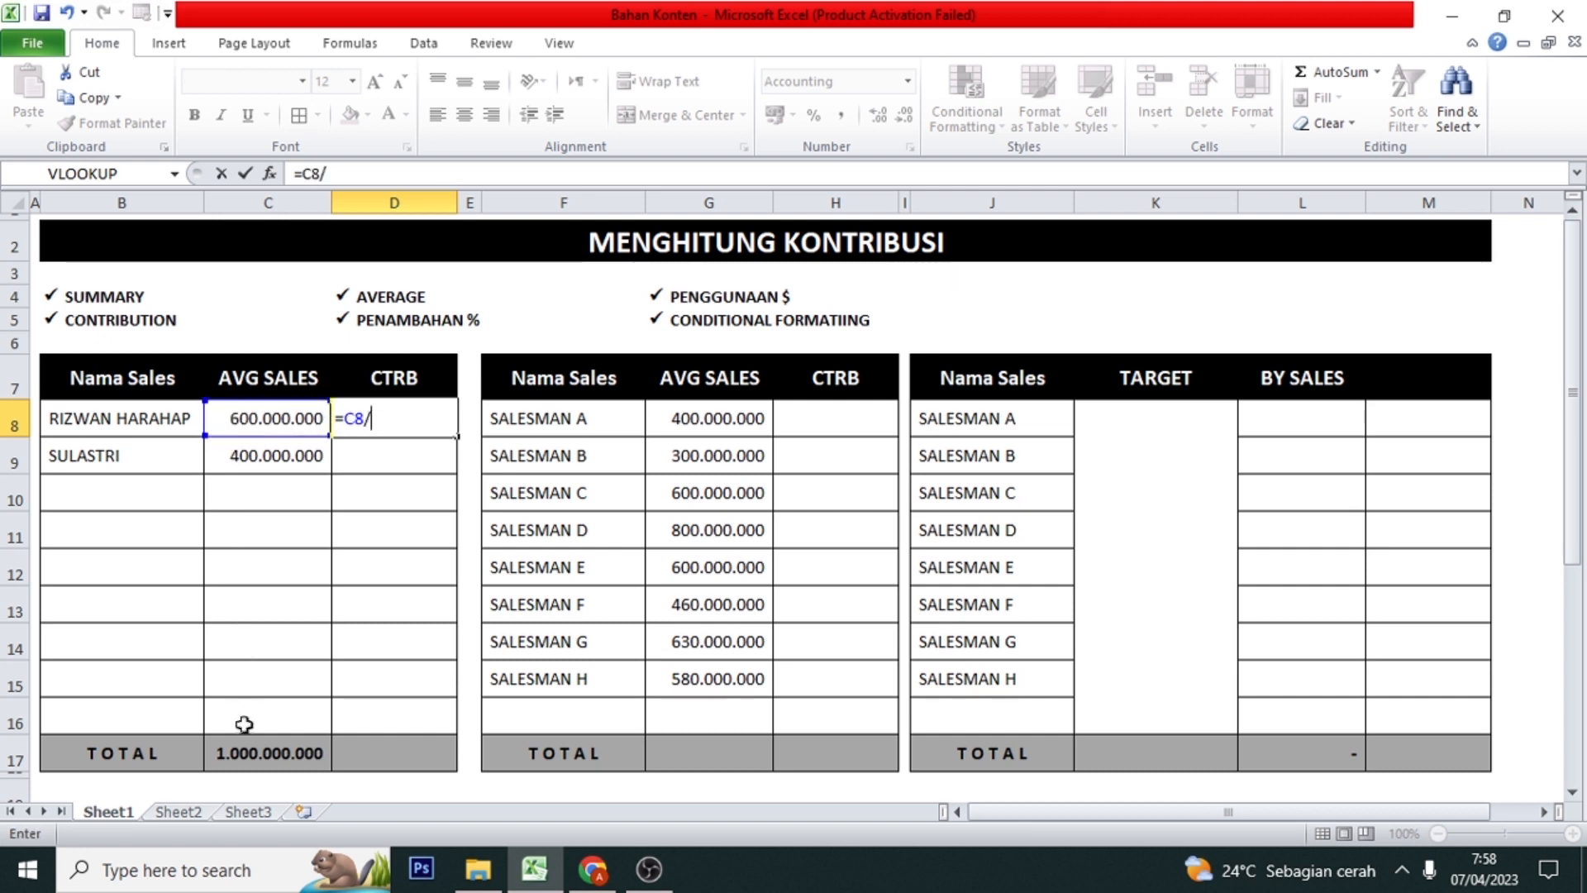
{"action": "left_click", "coordinate": [250, 751]}
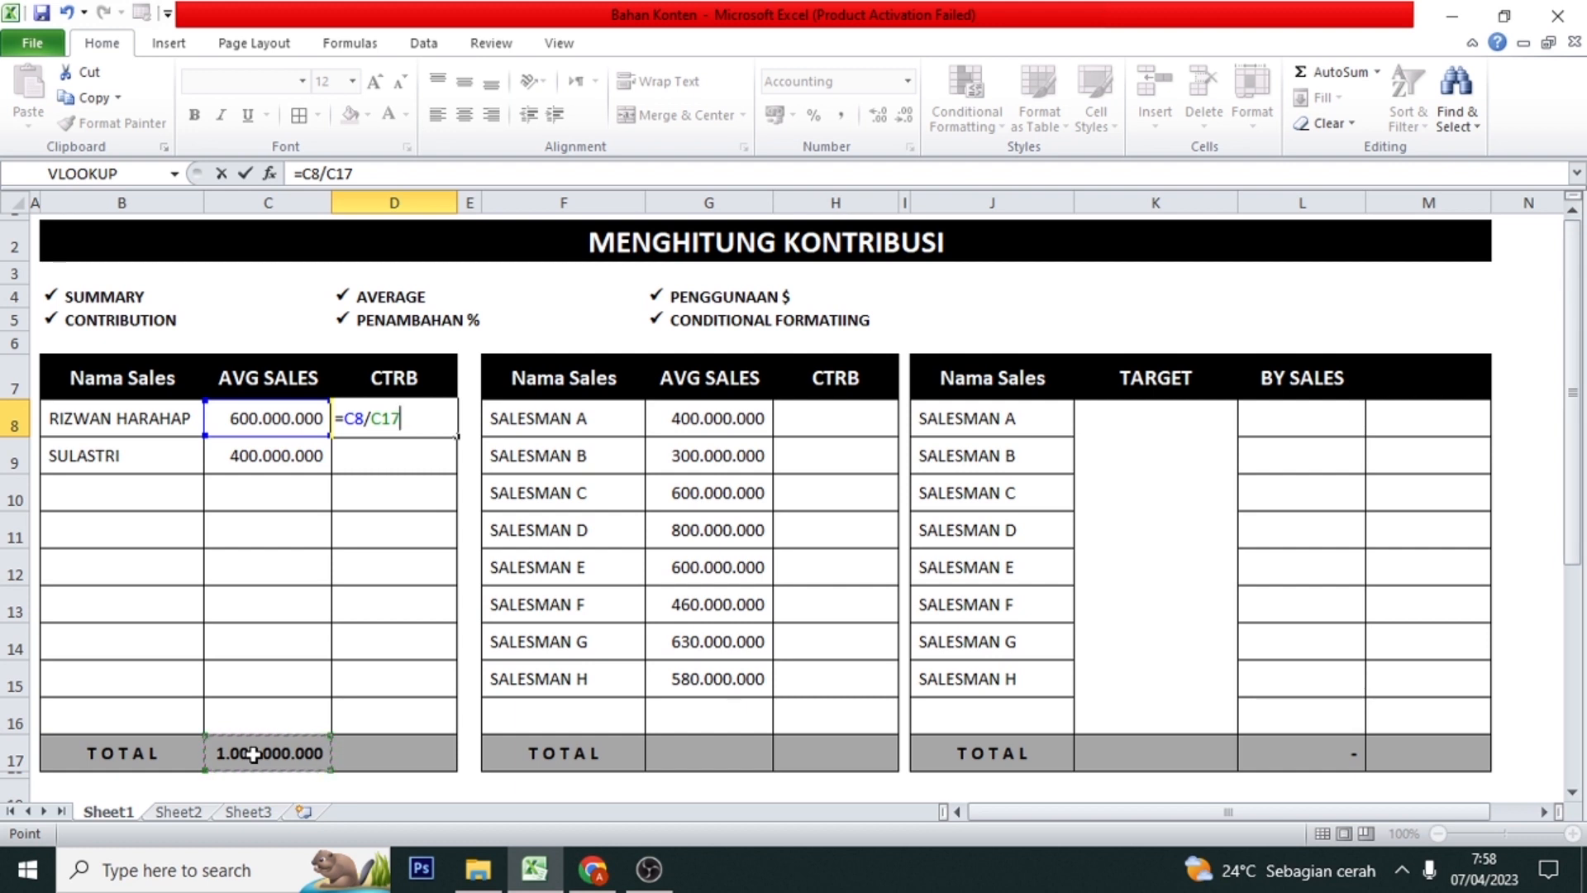
{"action": "key", "text": "Return"}
- Format D8 as a percentage and centre cells D8:D17 of the CTRB column horizontally
{"action": "key", "text": "Up"}
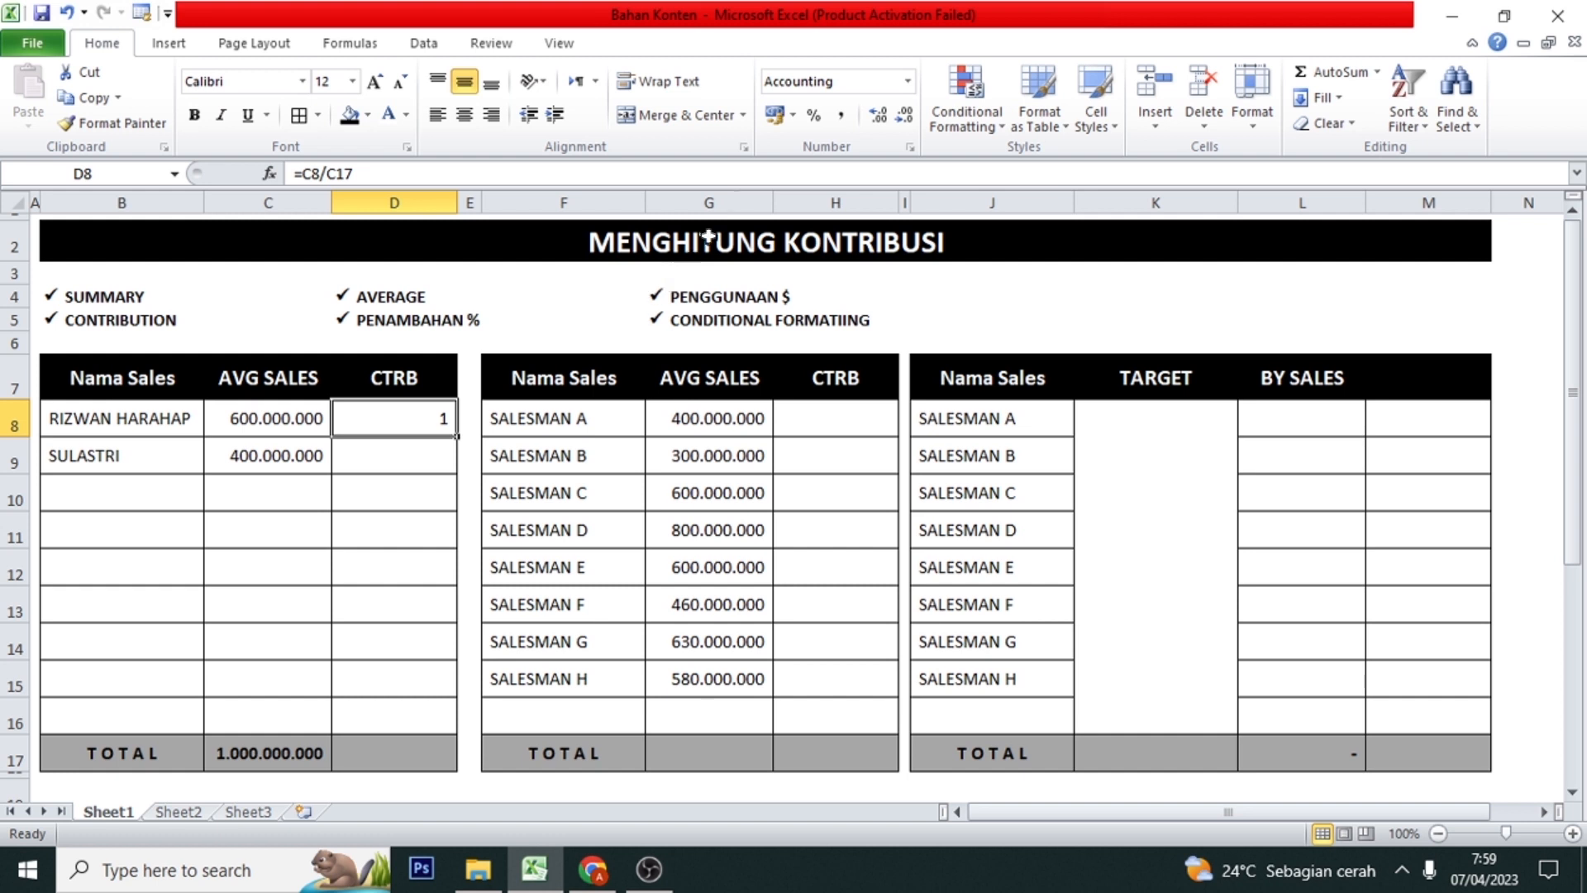
{"action": "left_click", "coordinate": [814, 118]}
{"action": "key", "text": "shift+Down"}
{"action": "key", "text": "shift+Down"}
{"action": "key", "text": "shift+Down"}
{"action": "key", "text": "shift+Down"}
{"action": "key", "text": "shift+Down"}
{"action": "key", "text": "shift+Down"}
{"action": "key", "text": "shift+Down"}
{"action": "key", "text": "shift+Down"}
{"action": "key", "text": "shift+Down"}
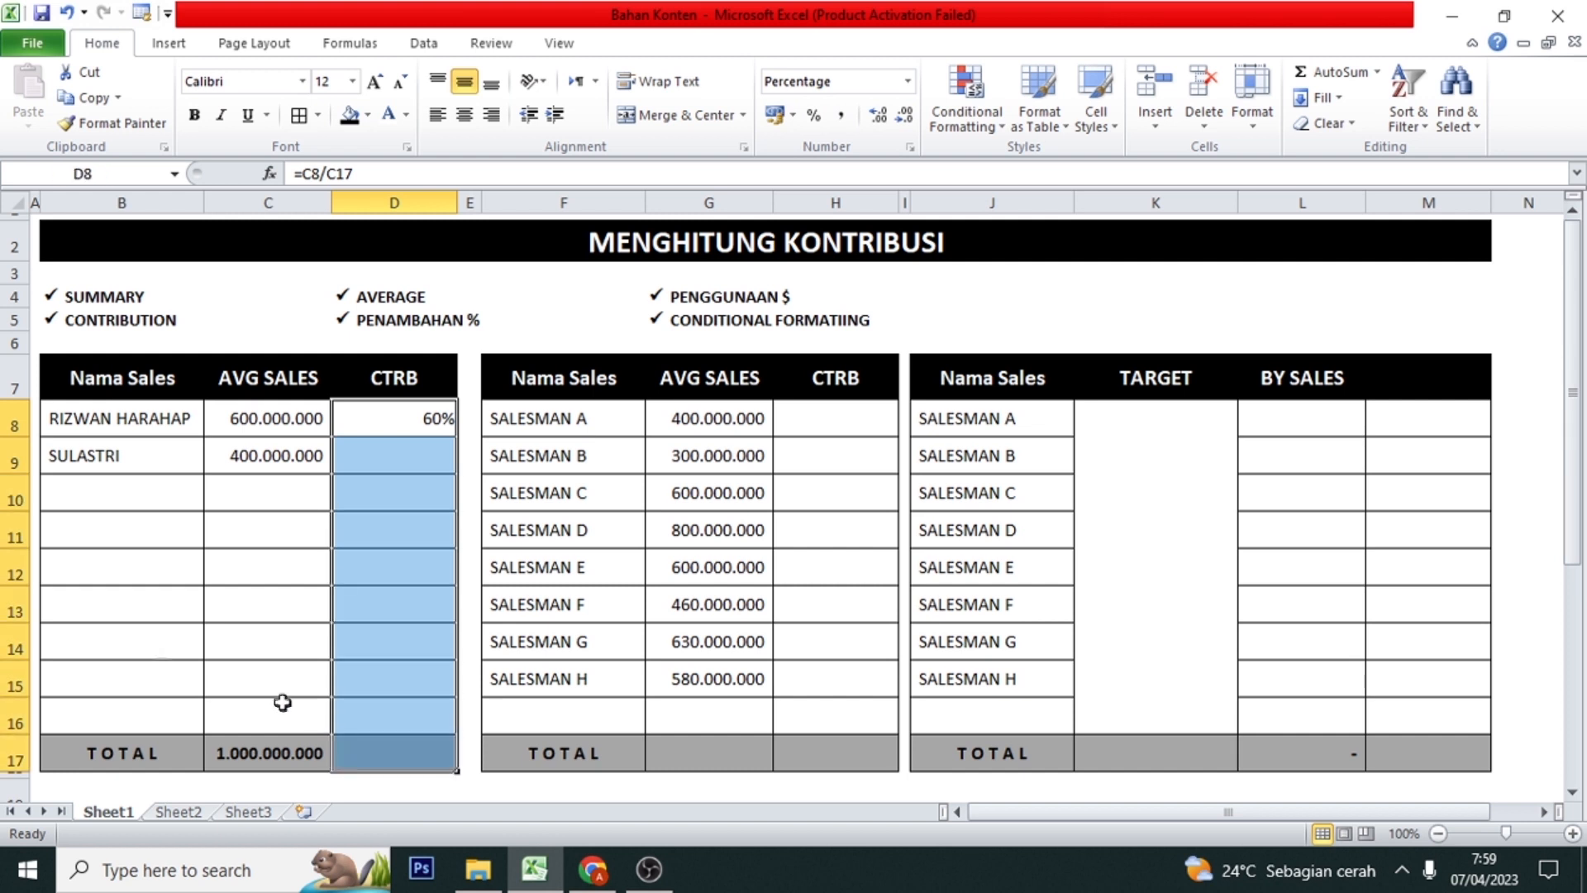
{"action": "left_click", "coordinate": [465, 115]}
- Enter the second salesperson's contribution formula =C9/C17 in D9 and format it as a percentage
{"action": "left_click", "coordinate": [407, 465]}
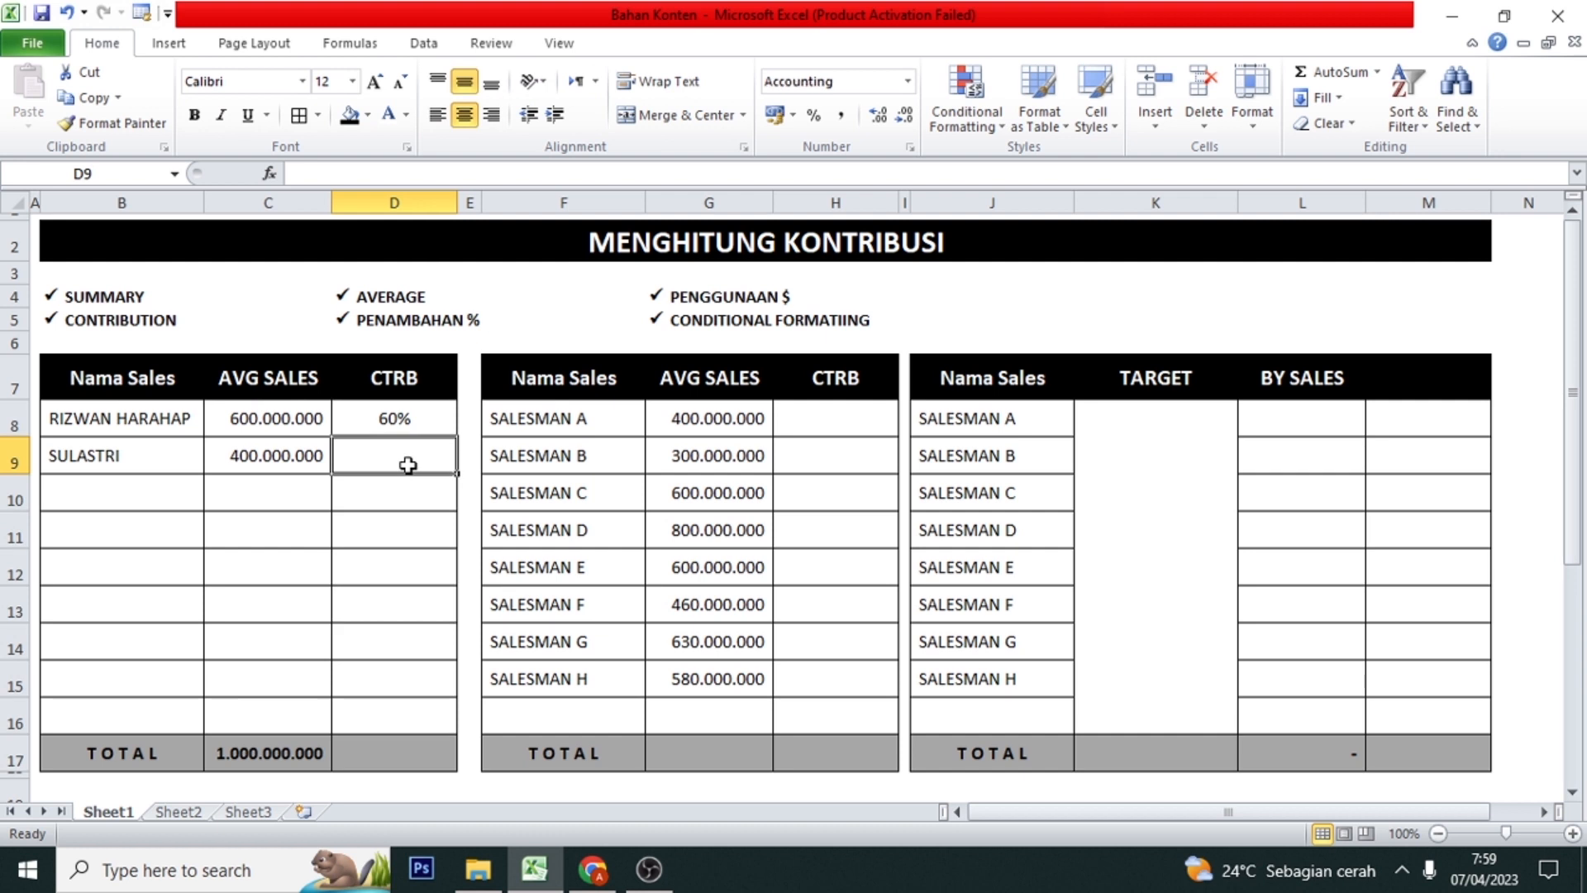
{"action": "type", "text": "="}
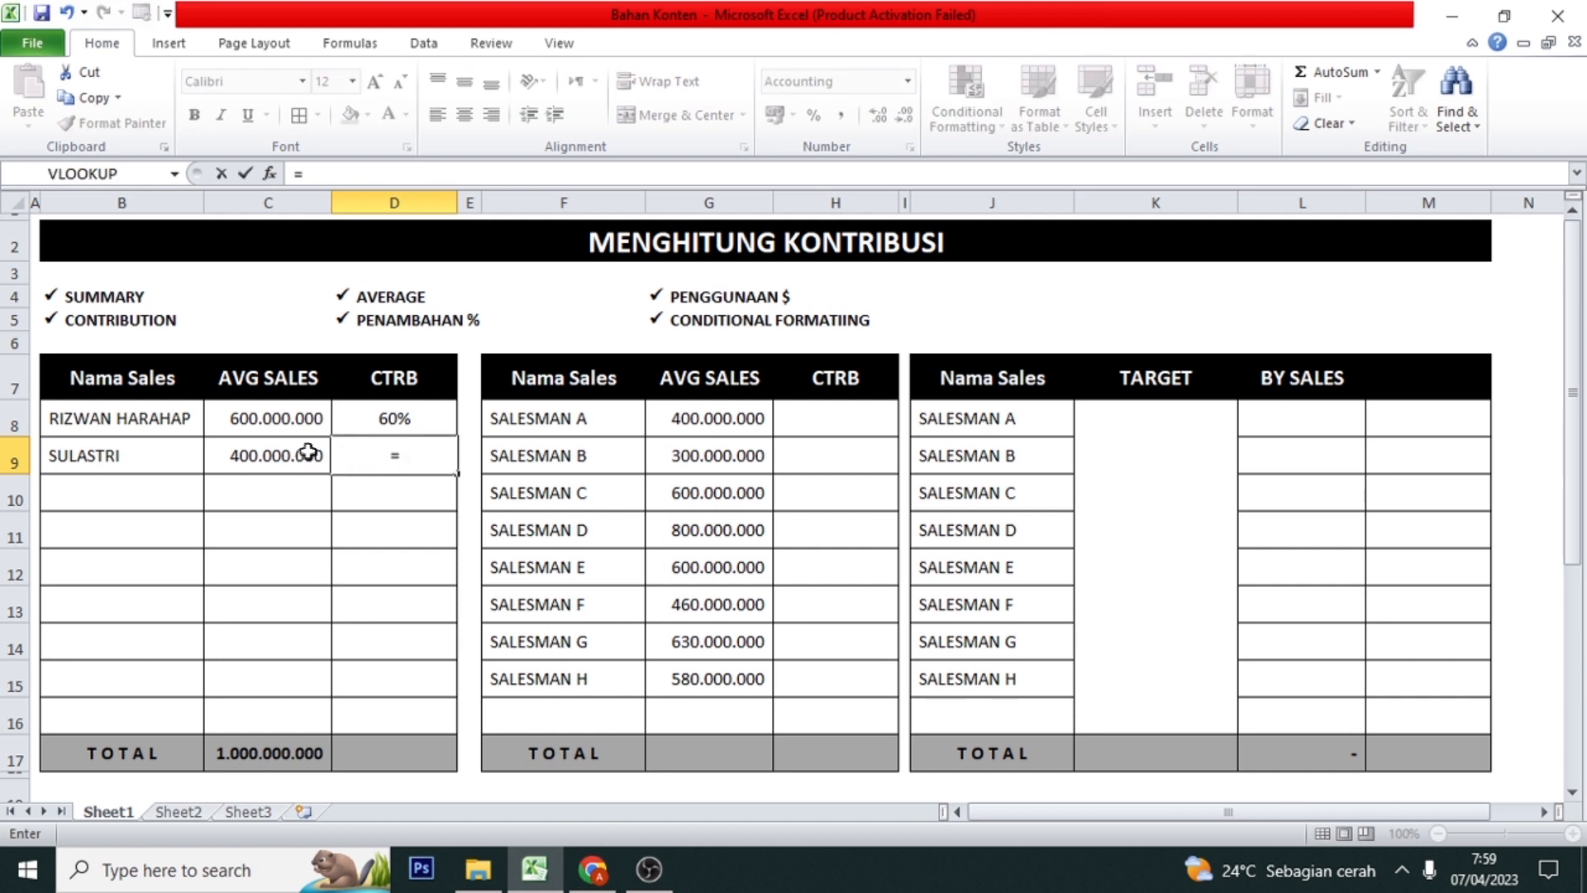
{"action": "left_click", "coordinate": [264, 456]}
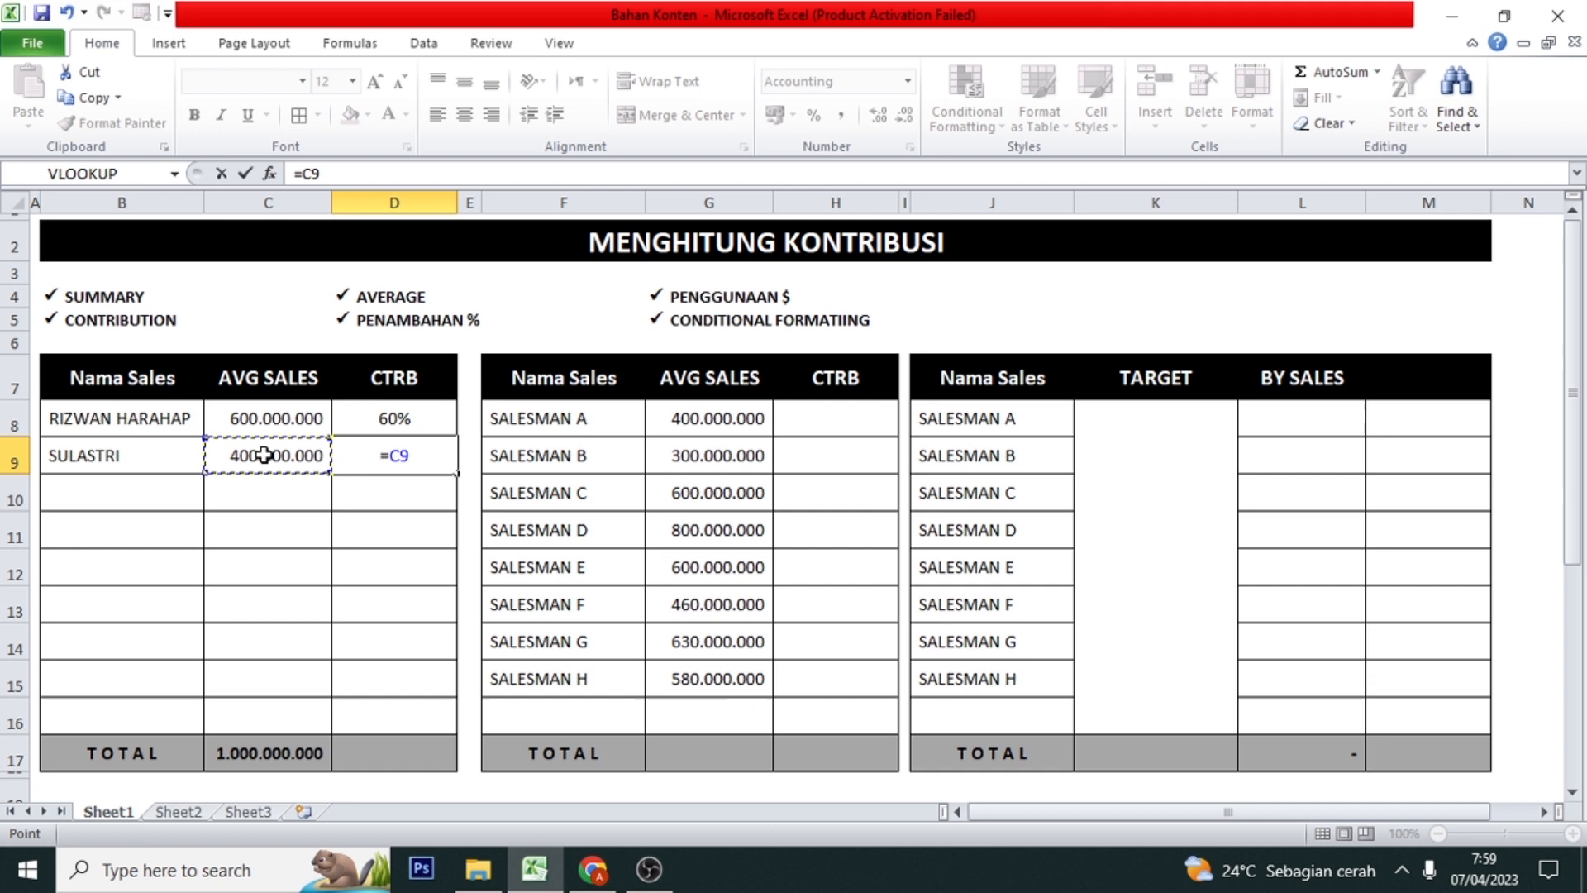
{"action": "type", "text": "/"}
{"action": "left_click", "coordinate": [256, 752]}
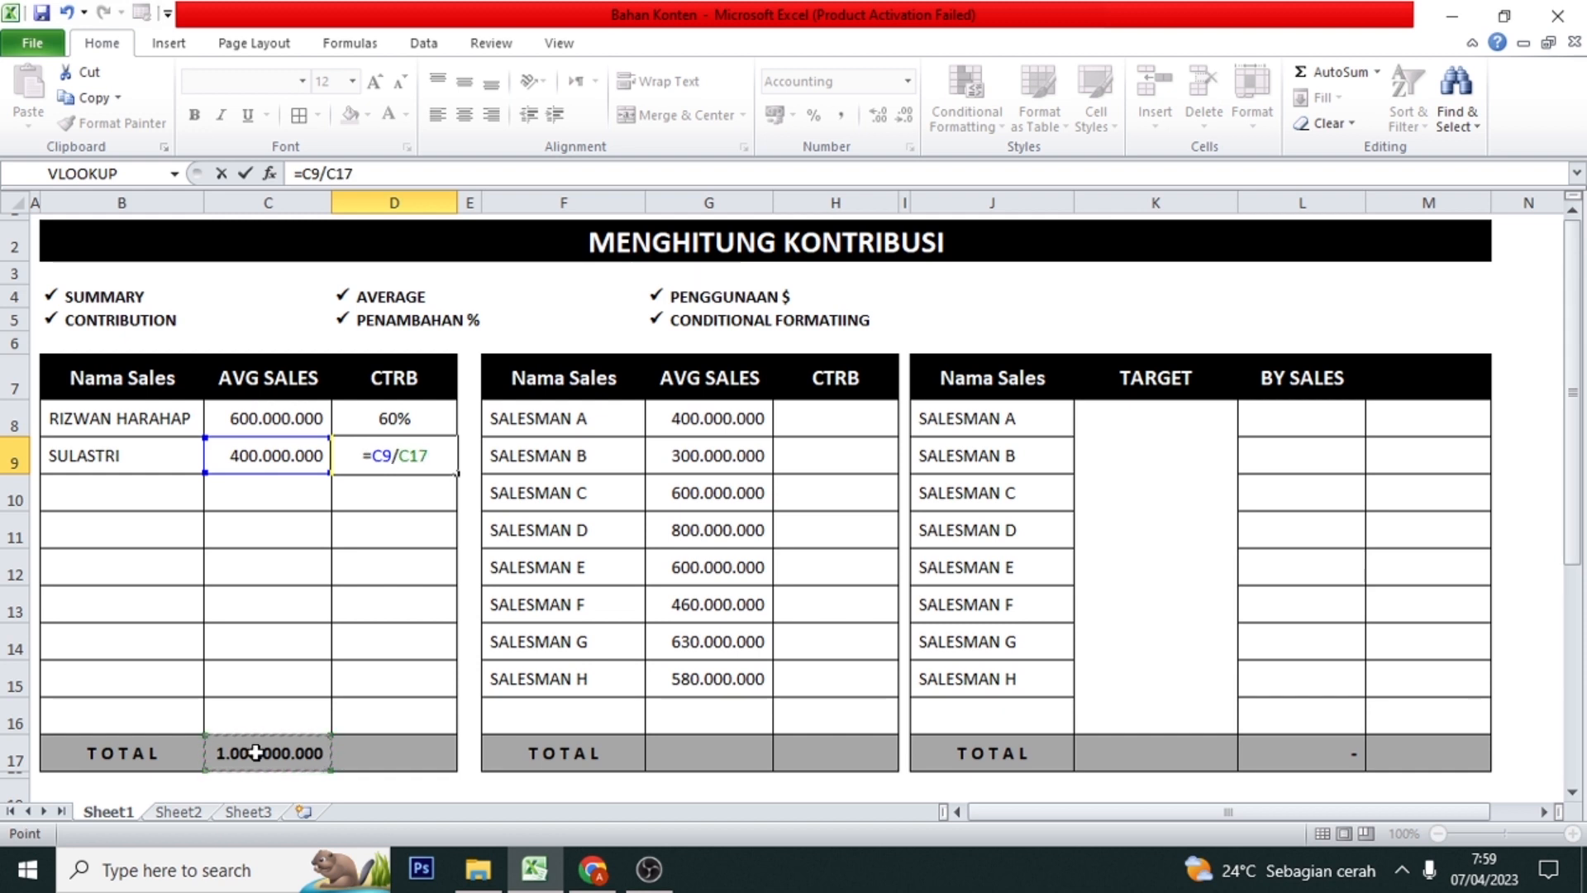
{"action": "key", "text": "Return"}
{"action": "key", "text": "Up"}
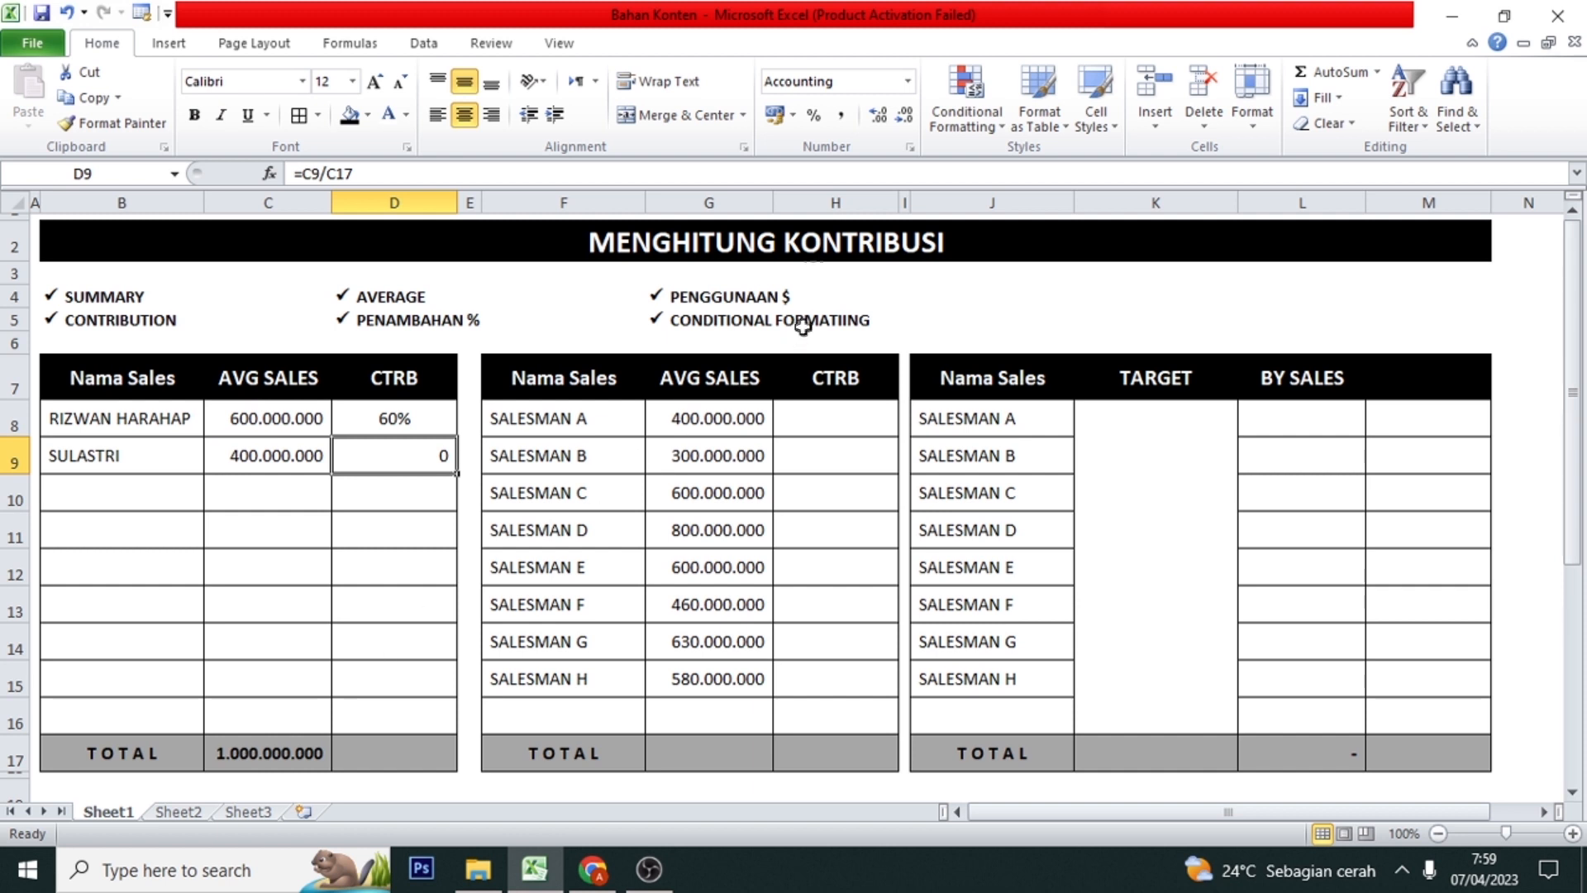
{"action": "left_click", "coordinate": [815, 119]}
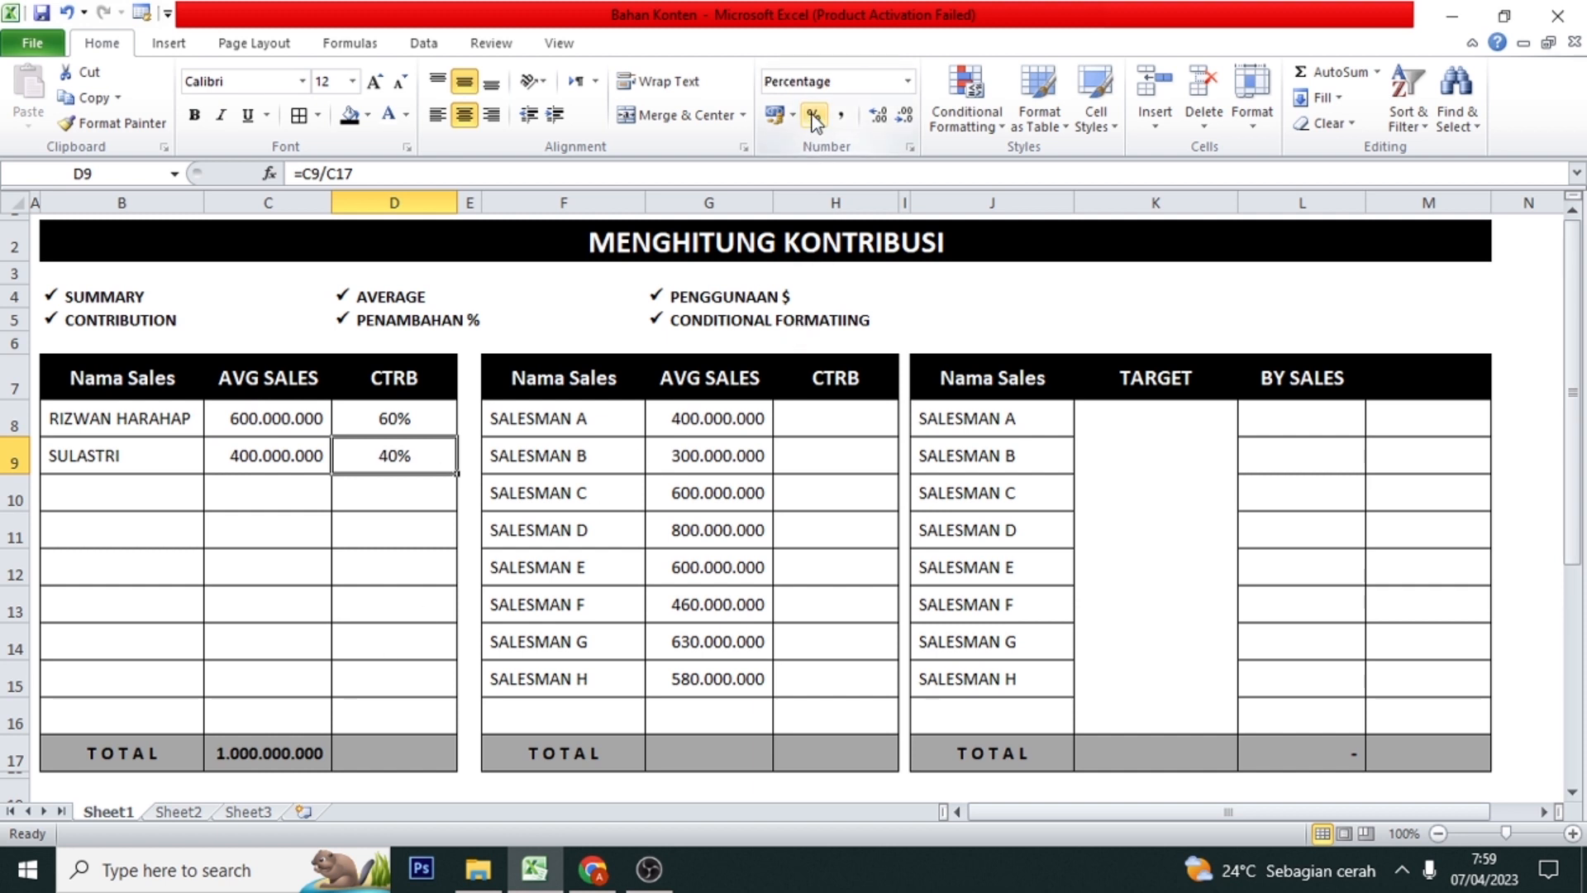
{"action": "key", "text": "Up"}
{"action": "key", "text": "Down"}
{"action": "key", "text": "Down"}
{"action": "key", "text": "Up"}
{"action": "key", "text": "Up"}
{"action": "key", "text": "Left"}
{"action": "key", "text": "Left"}
{"action": "key", "text": "Up"}
{"action": "key", "text": "Down"}
{"action": "key", "text": "Down"}
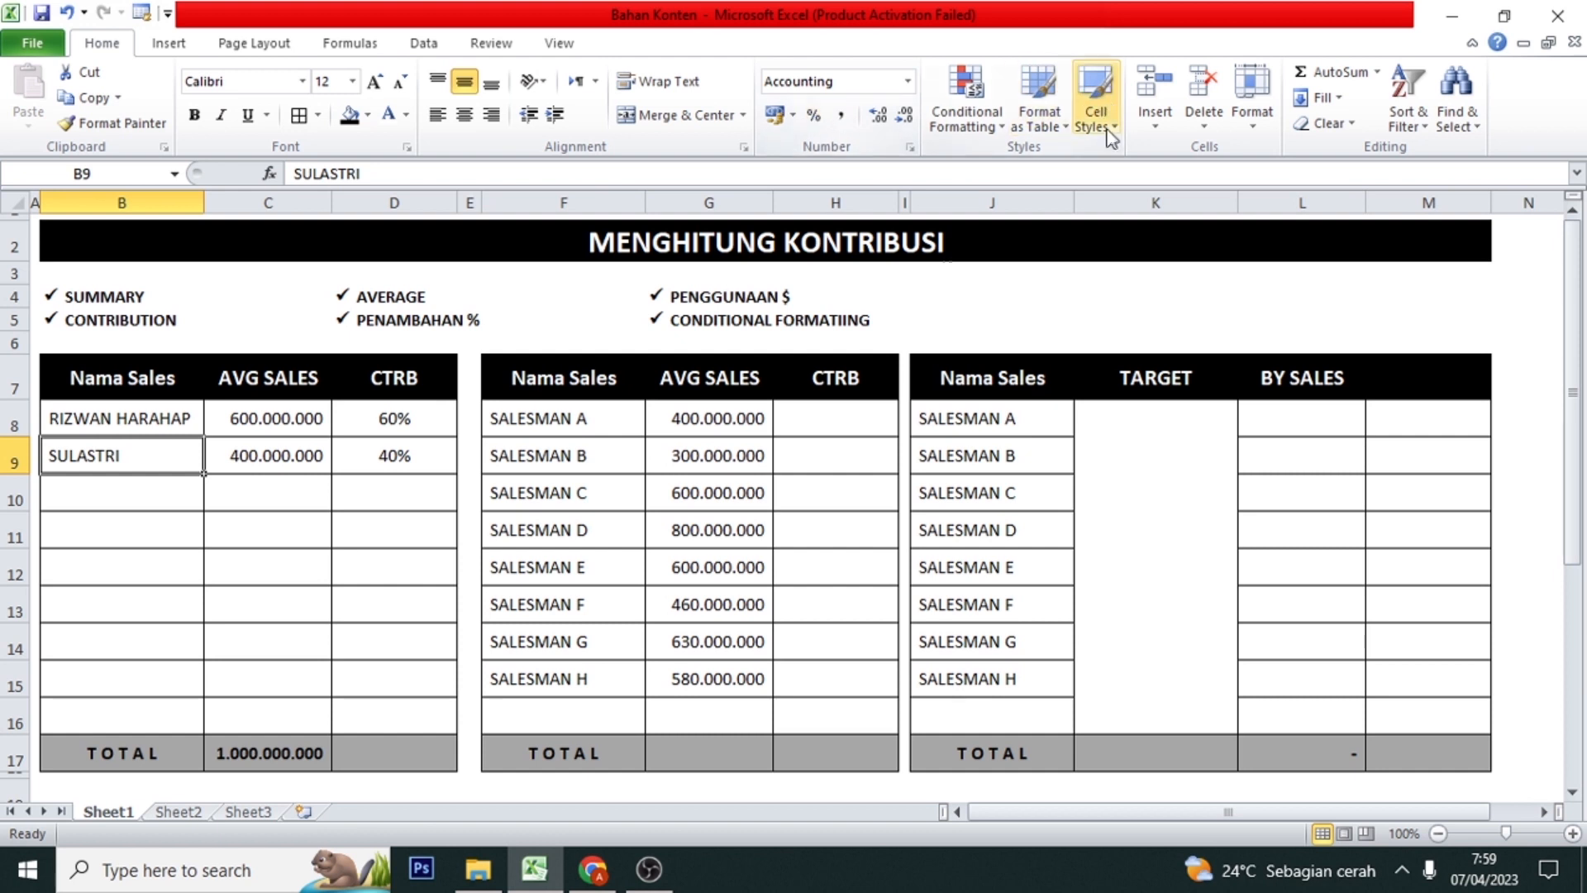
- Review the salesman names, AVG SALES values and CTRB column of the second table
{"action": "left_click", "coordinate": [601, 391]}
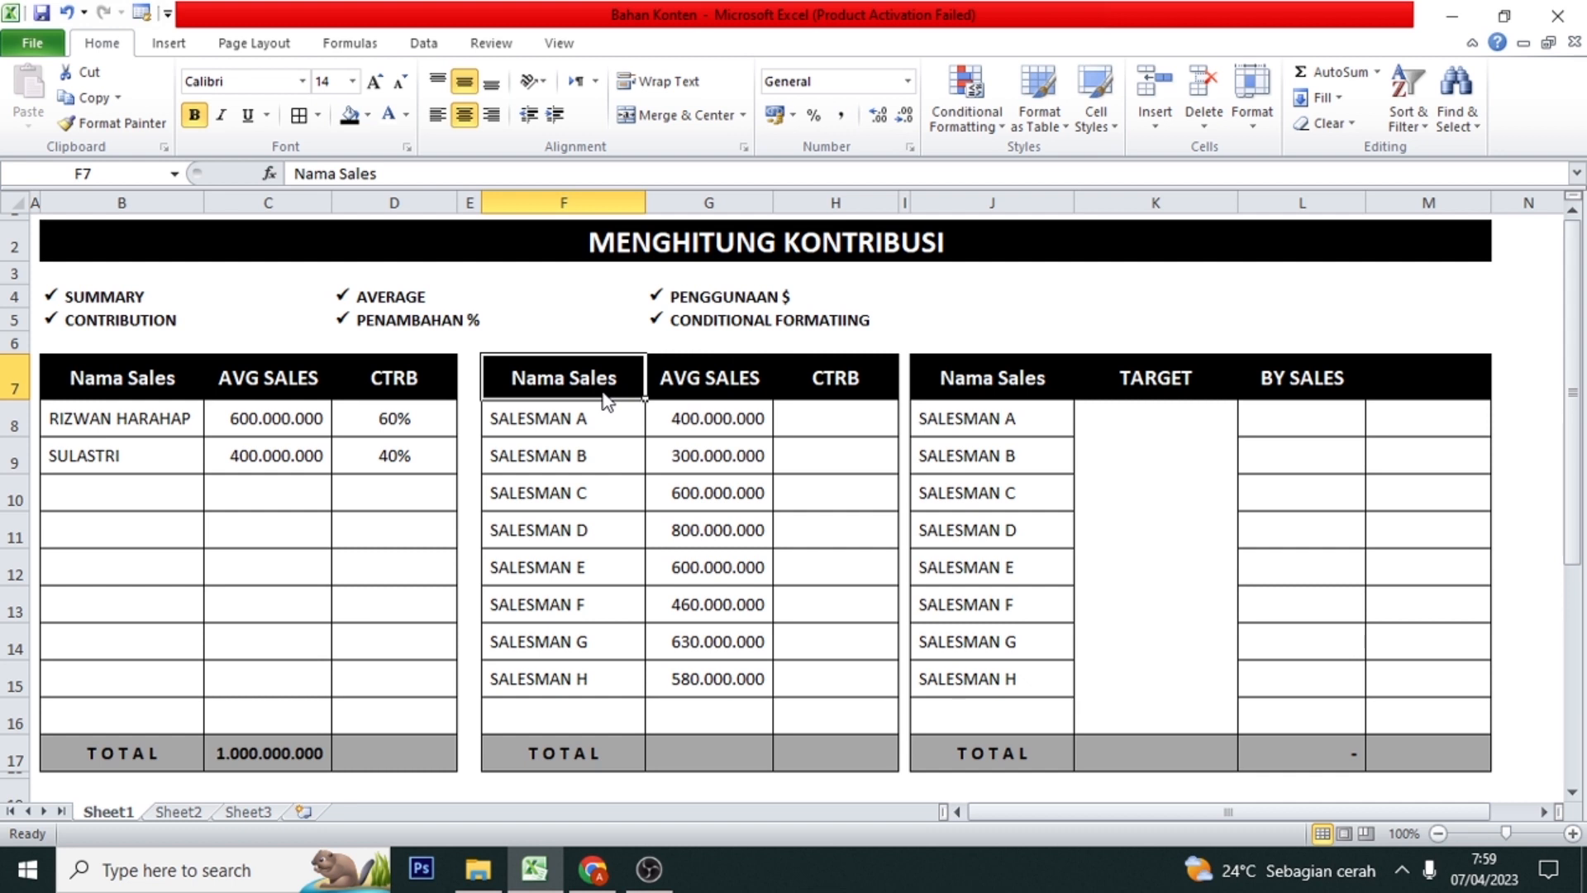
{"action": "key", "text": "Down"}
{"action": "key", "text": "Right"}
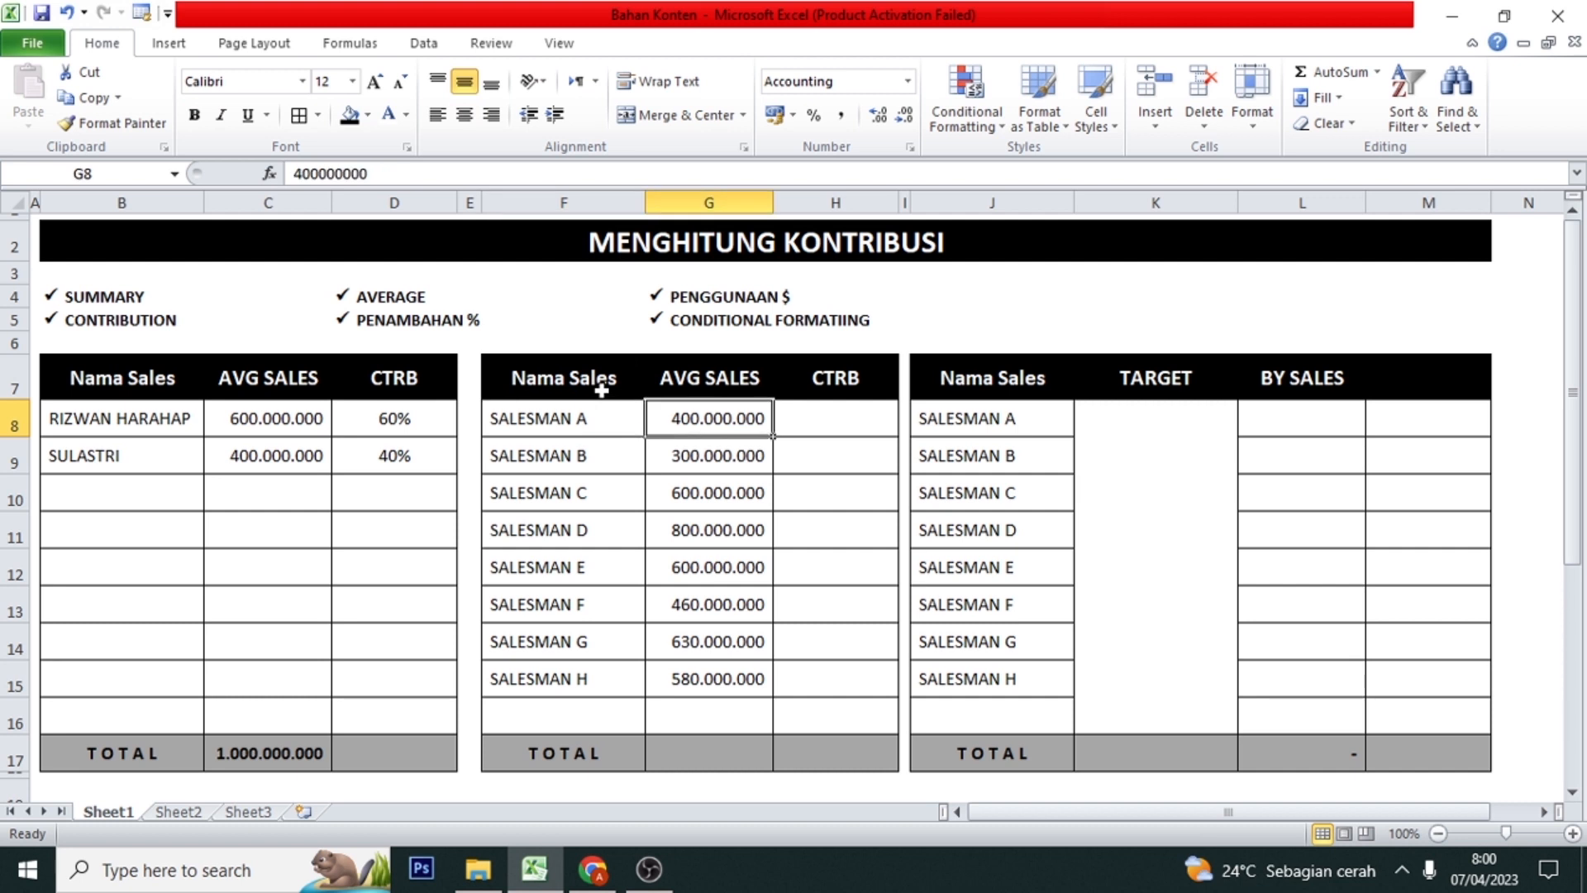
{"action": "key", "text": "Left"}
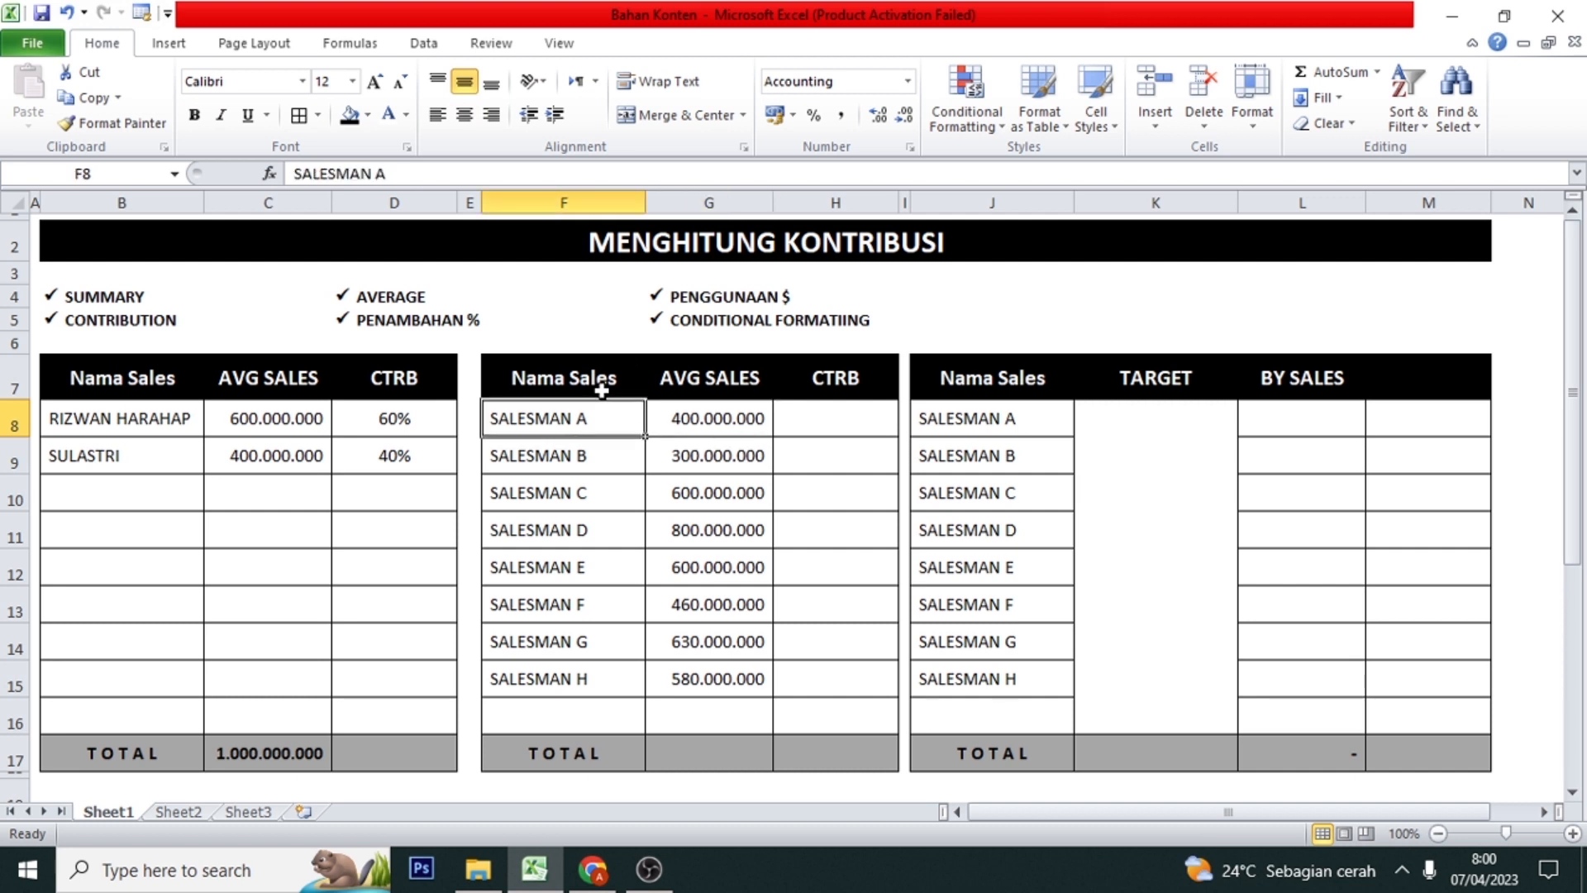
{"action": "key", "text": "Right"}
{"action": "key", "text": "Right"}
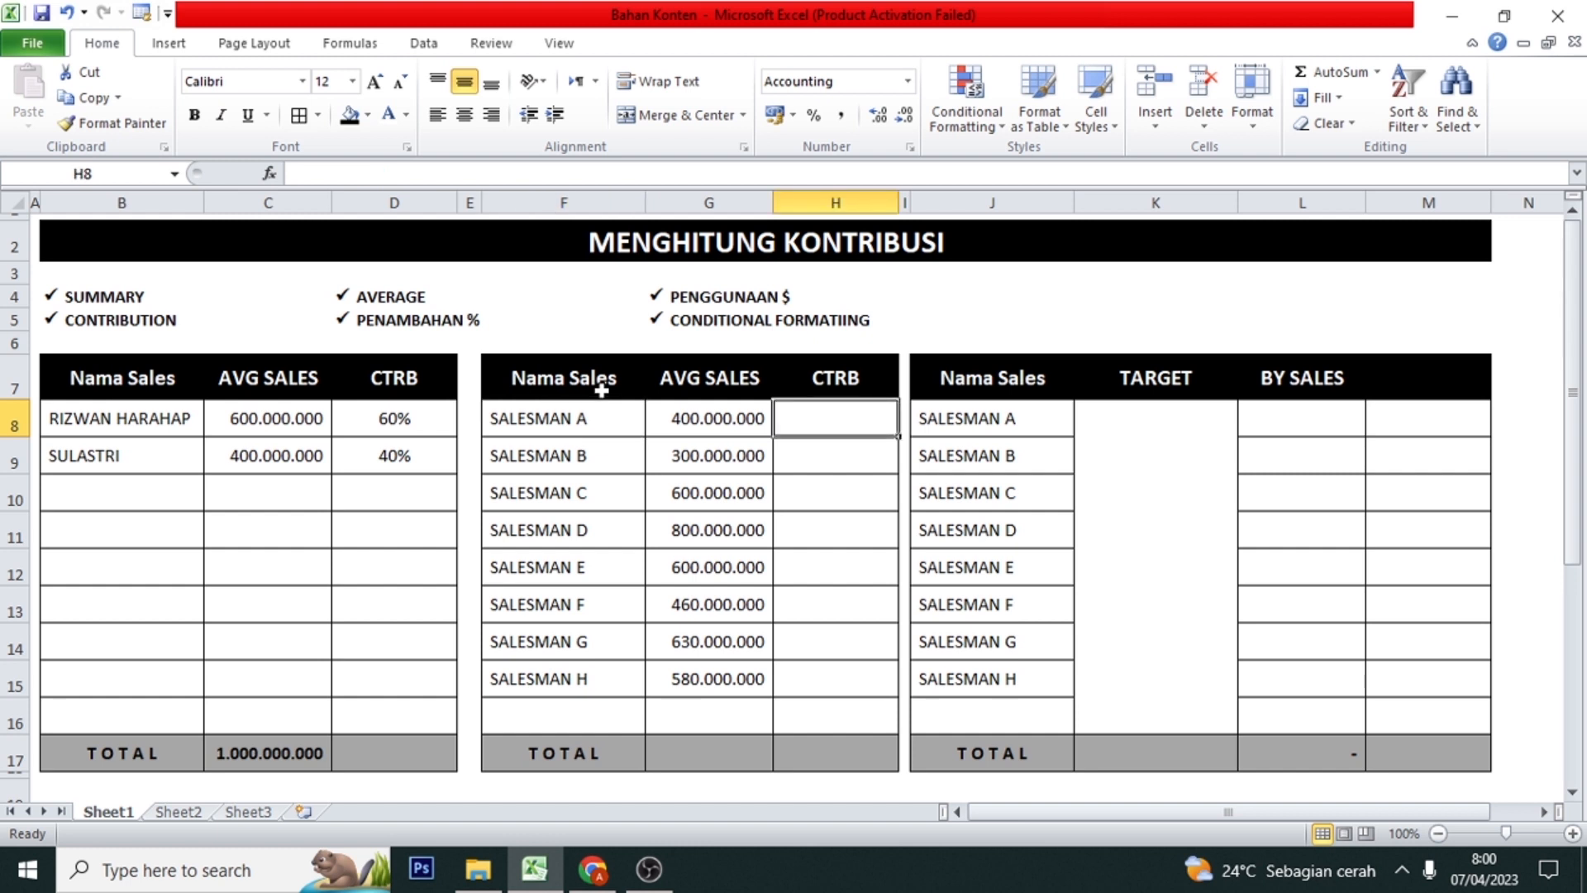
{"action": "key", "text": "Left"}
{"action": "key", "text": "Down"}
{"action": "key", "text": "Down"}
{"action": "key", "text": "Down"}
{"action": "key", "text": "Down"}
{"action": "key", "text": "Down"}
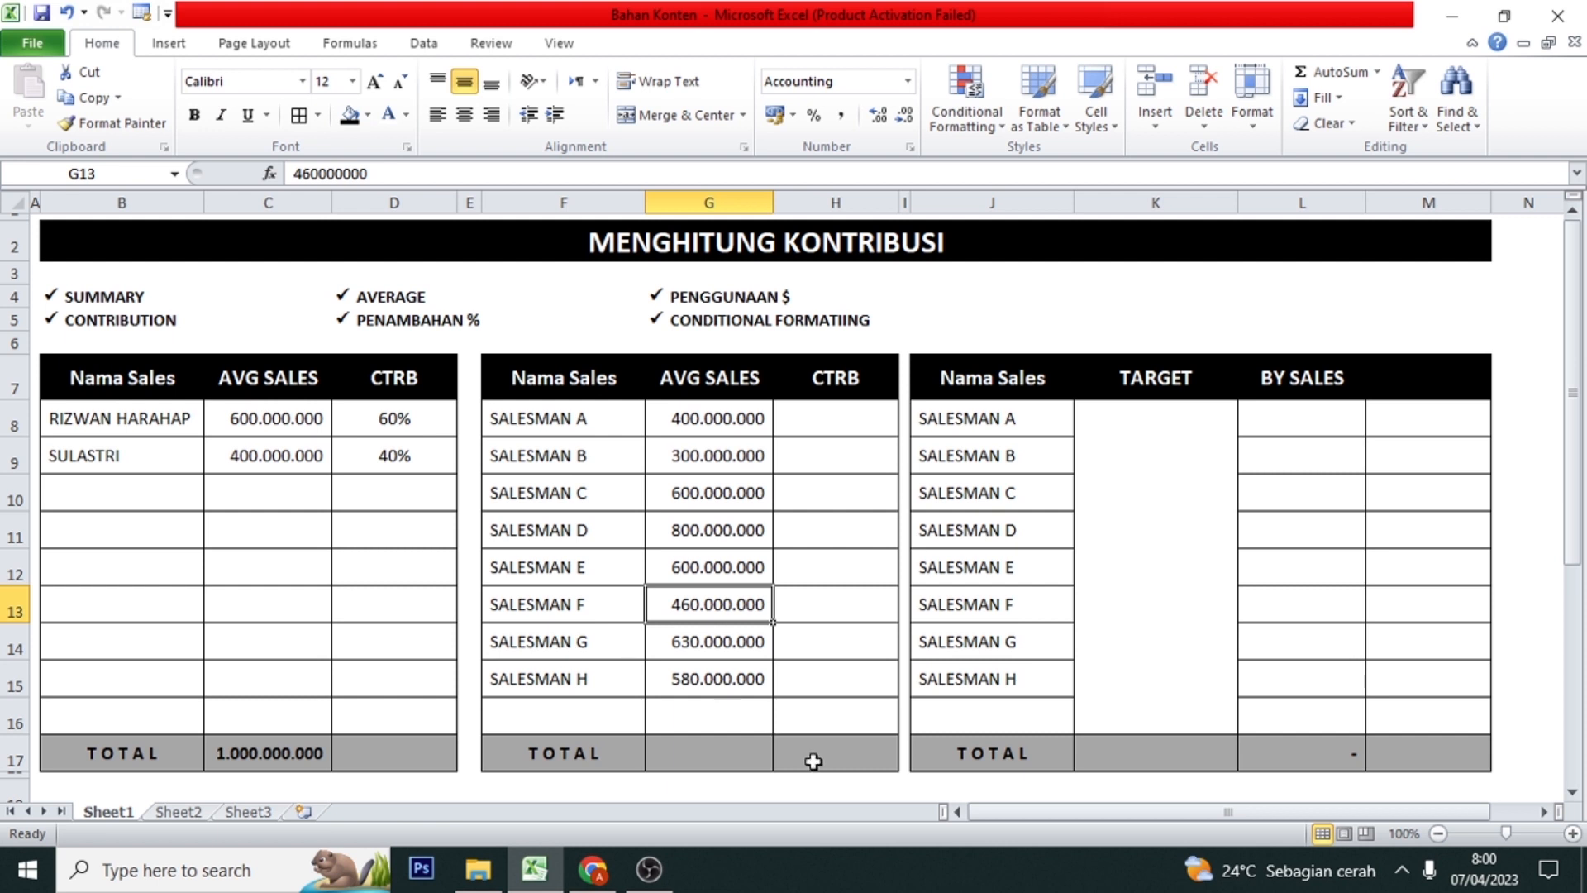
{"action": "key", "text": "Down"}
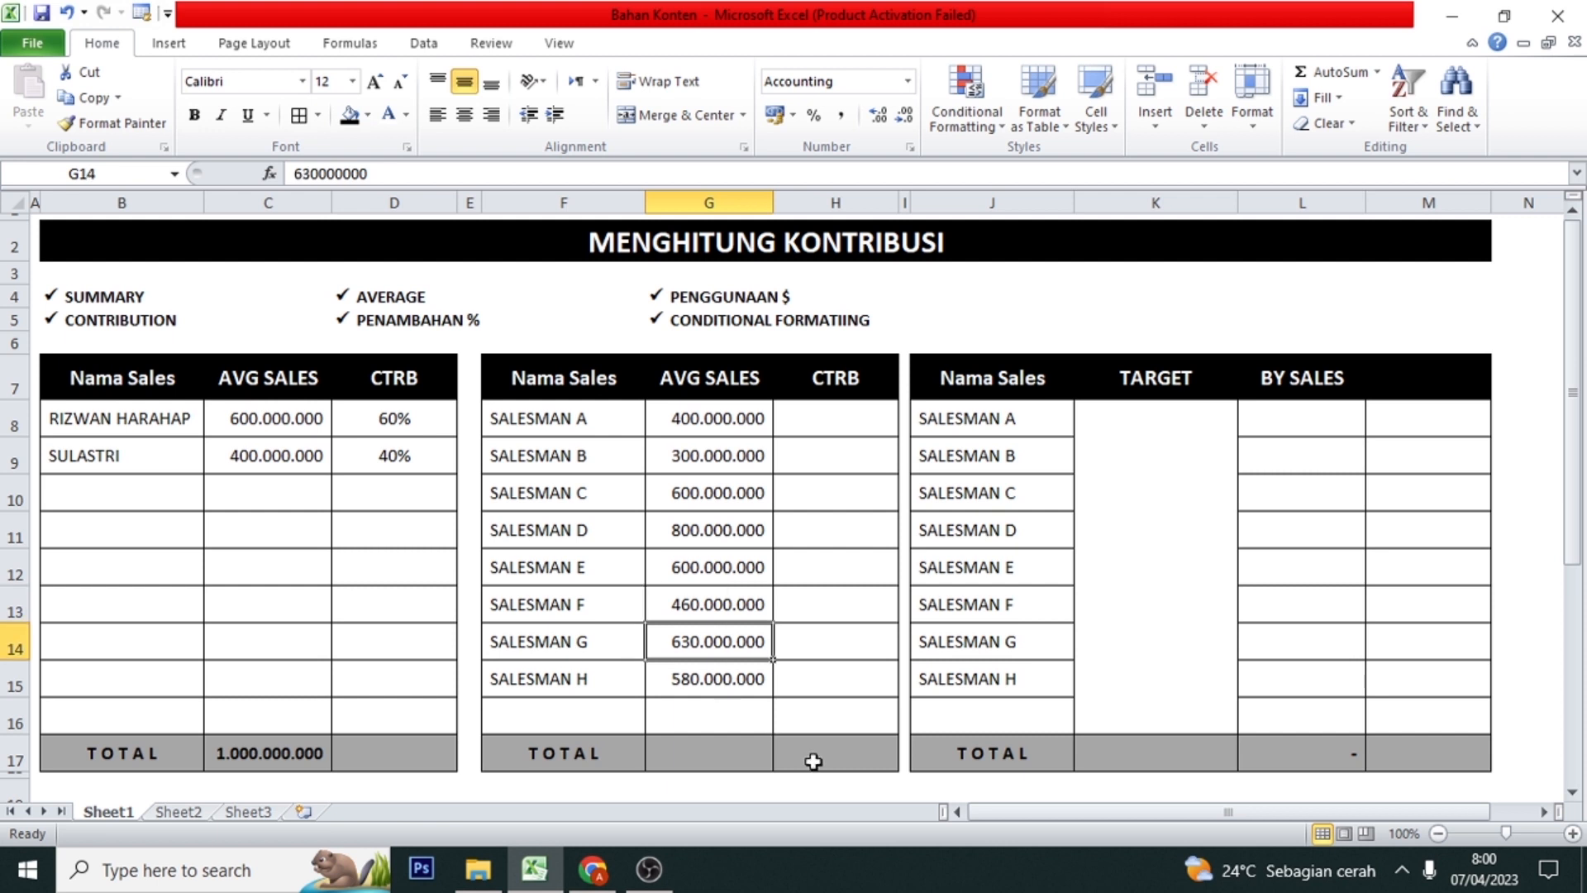
- Total the second table's AVG SALES for Salesman A through Salesman H in G17 with a SUM formula
{"action": "left_click", "coordinate": [693, 751]}
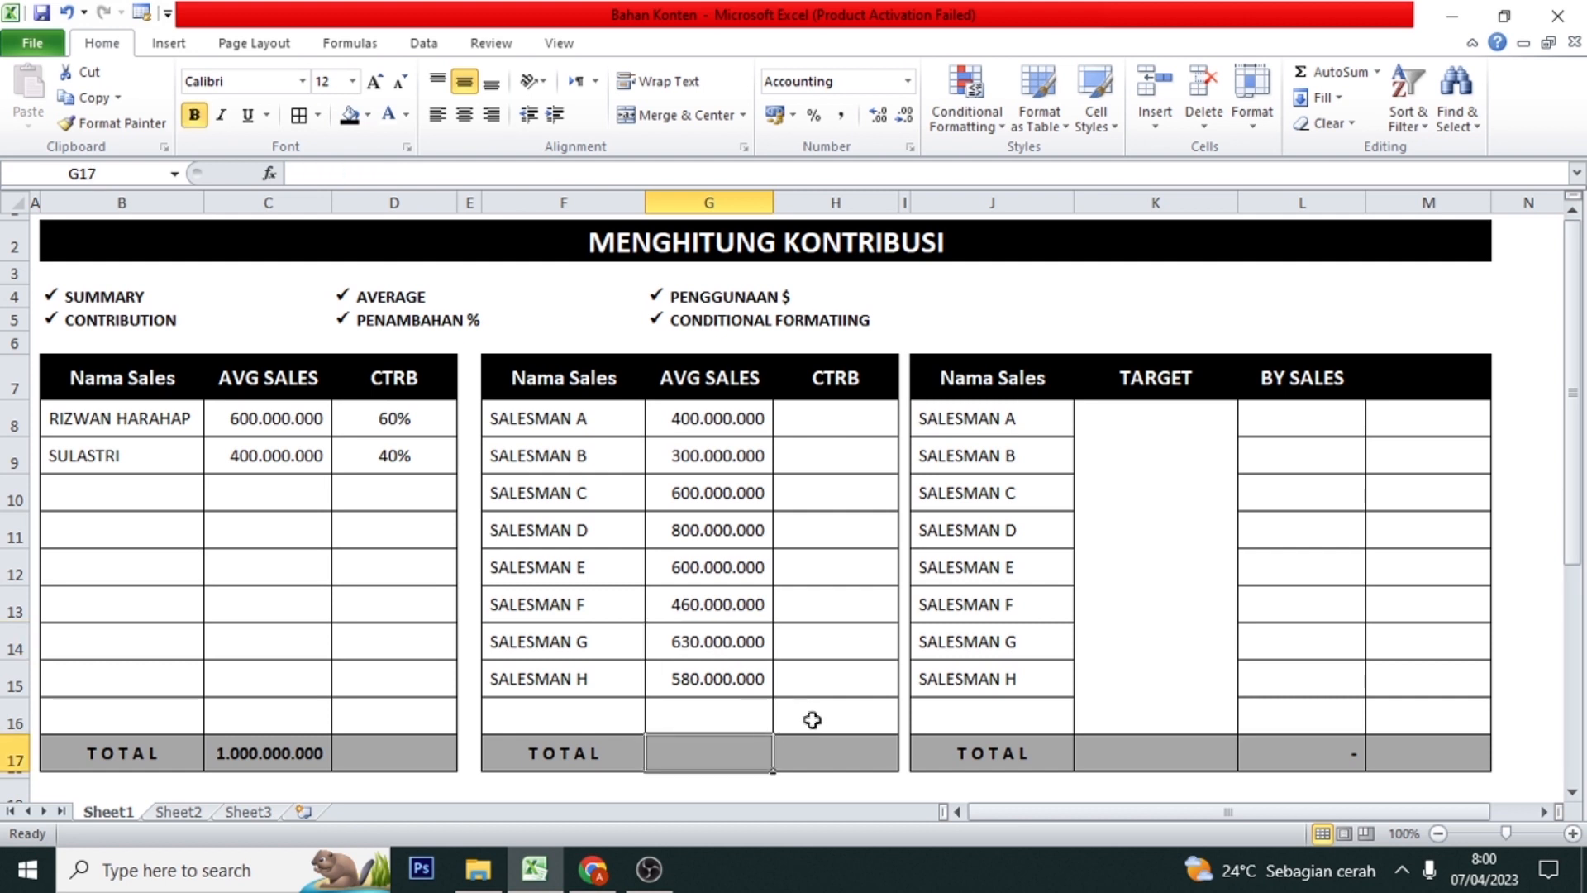
{"action": "type", "text": "=sum"}
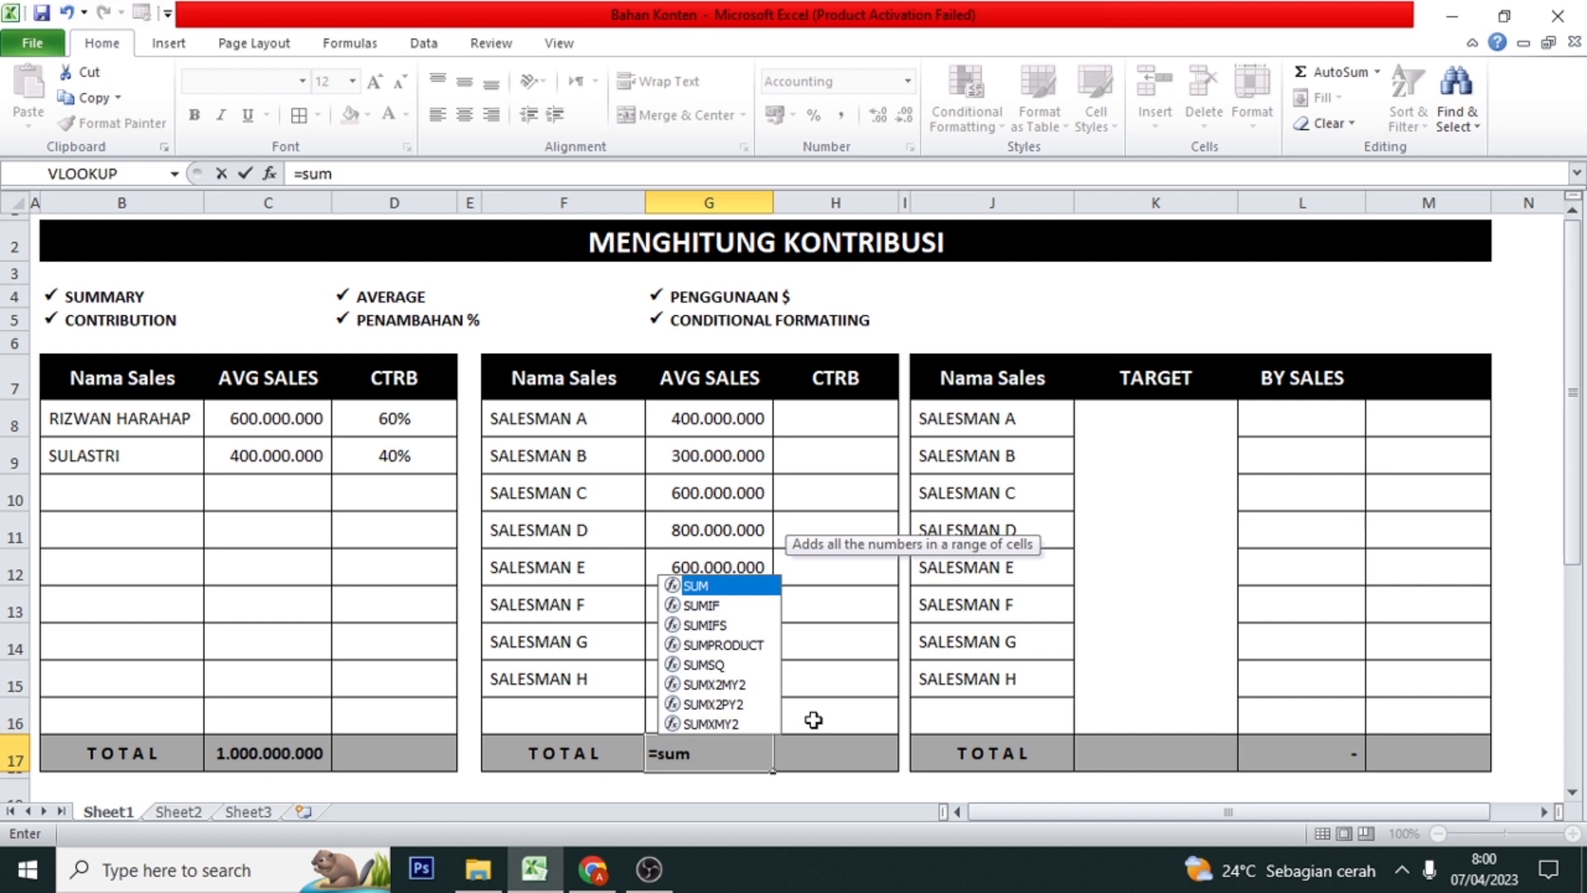
{"action": "type", "text": "("}
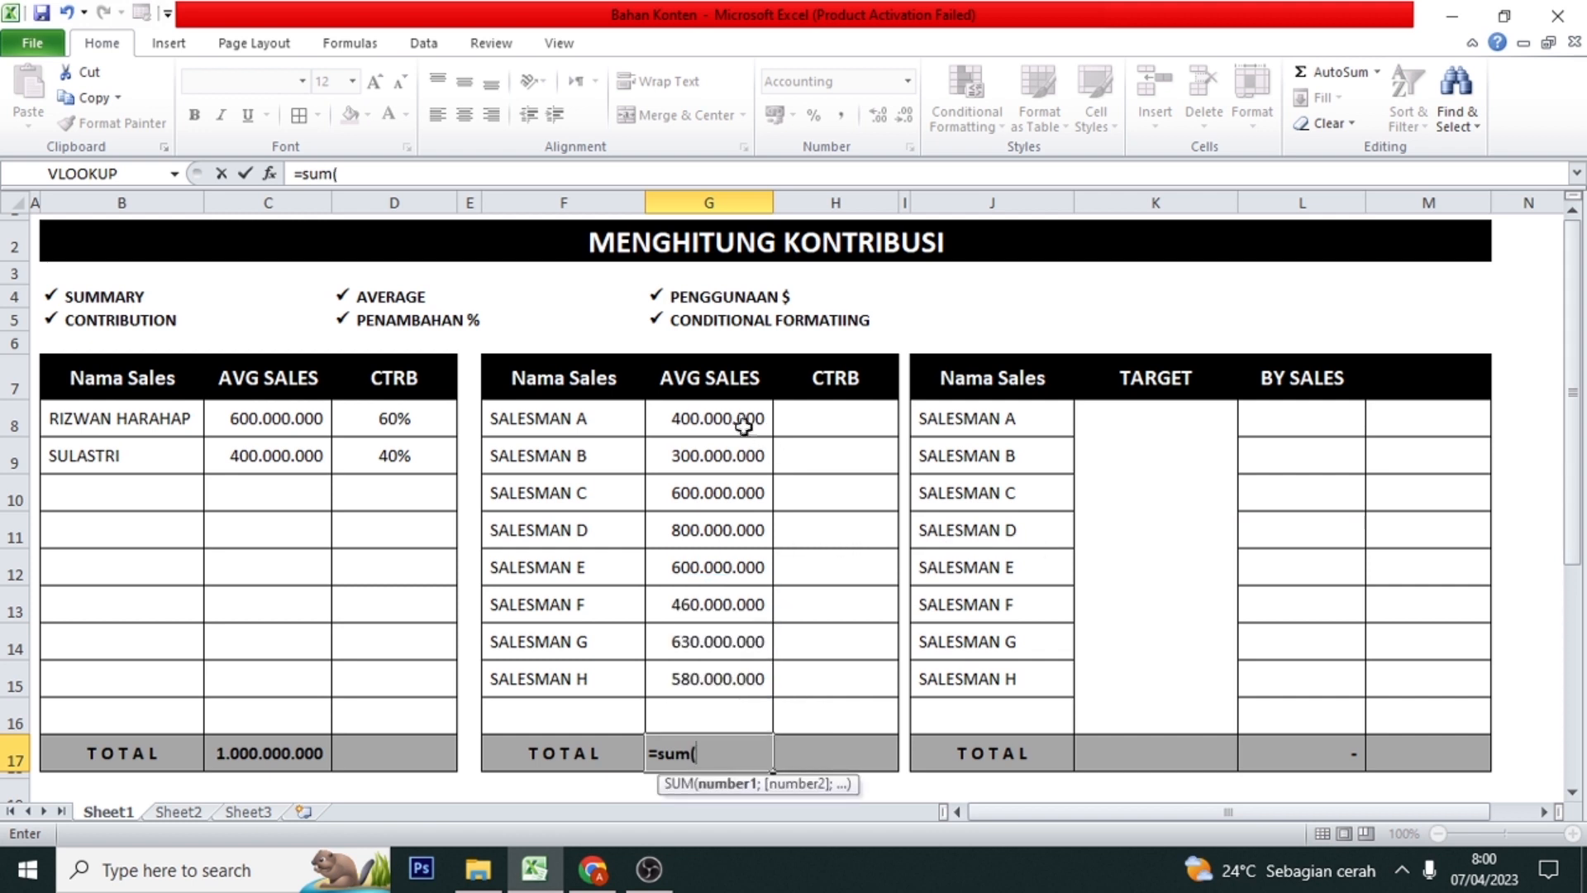
{"action": "left_click_drag", "start_coordinate": [730, 416], "coordinate": [705, 678]}
{"action": "key", "text": "Return"}
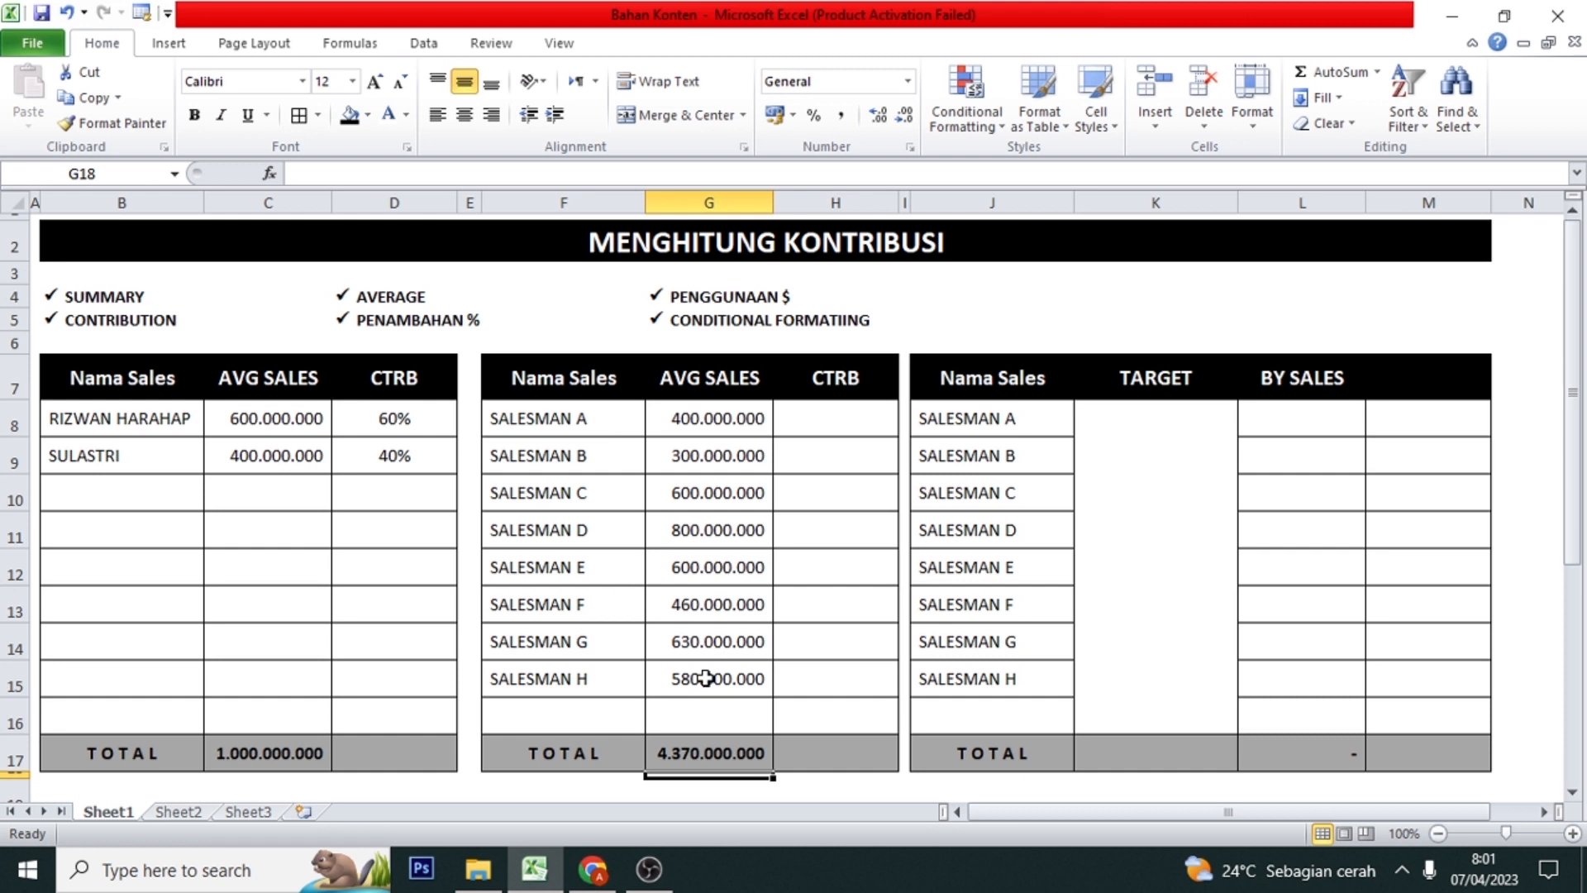
- Enter Salesman A's contribution formula =G8/G17 in H8 and format it as a percentage
{"action": "left_click", "coordinate": [842, 417]}
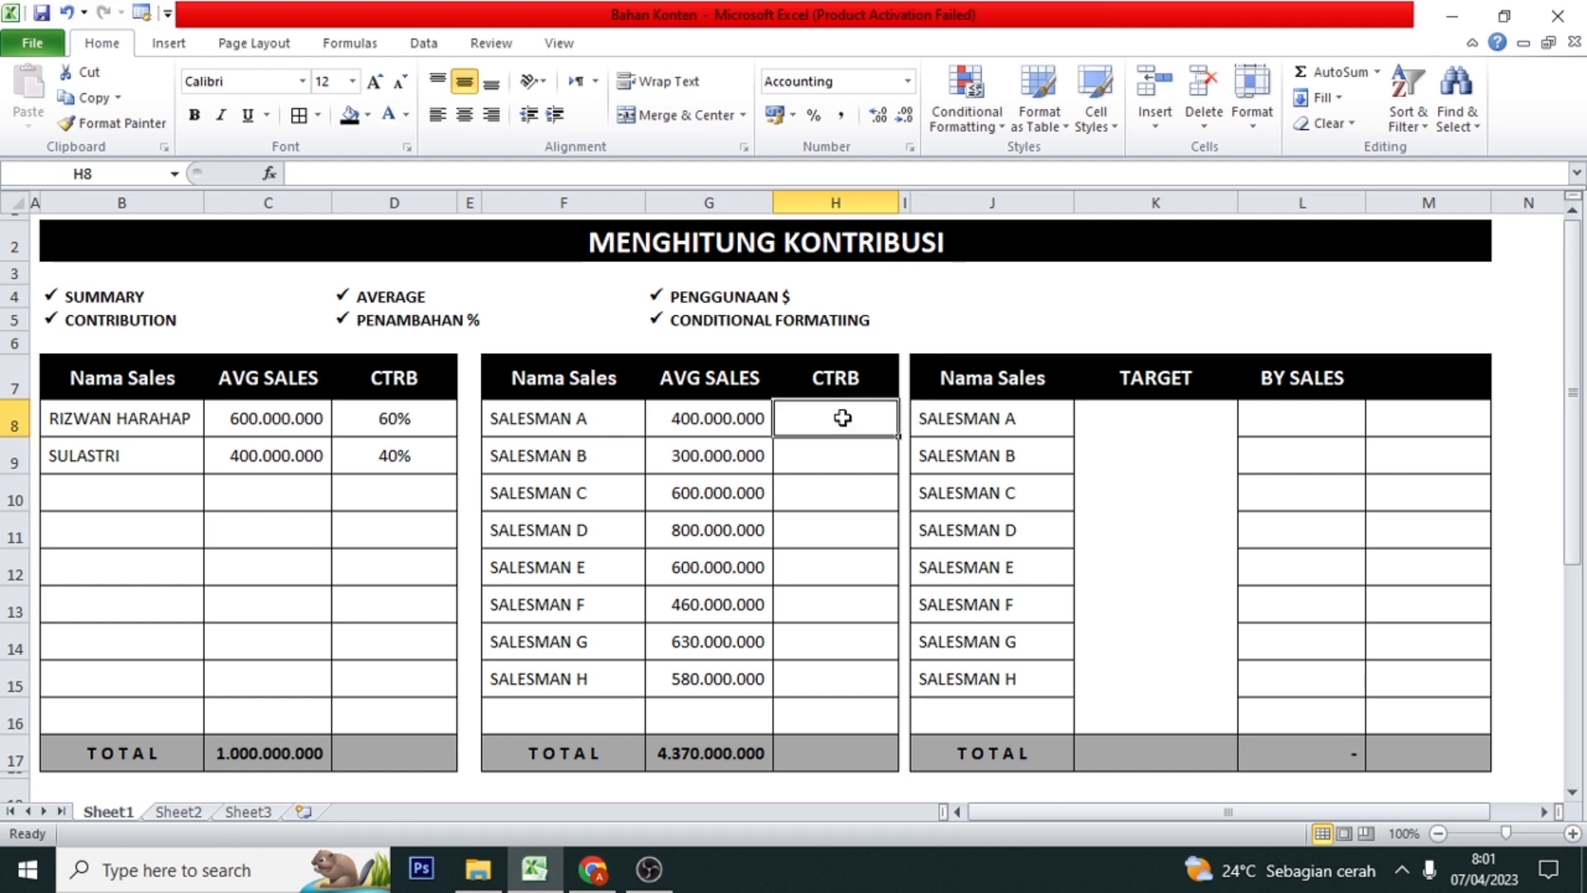
{"action": "type", "text": "="}
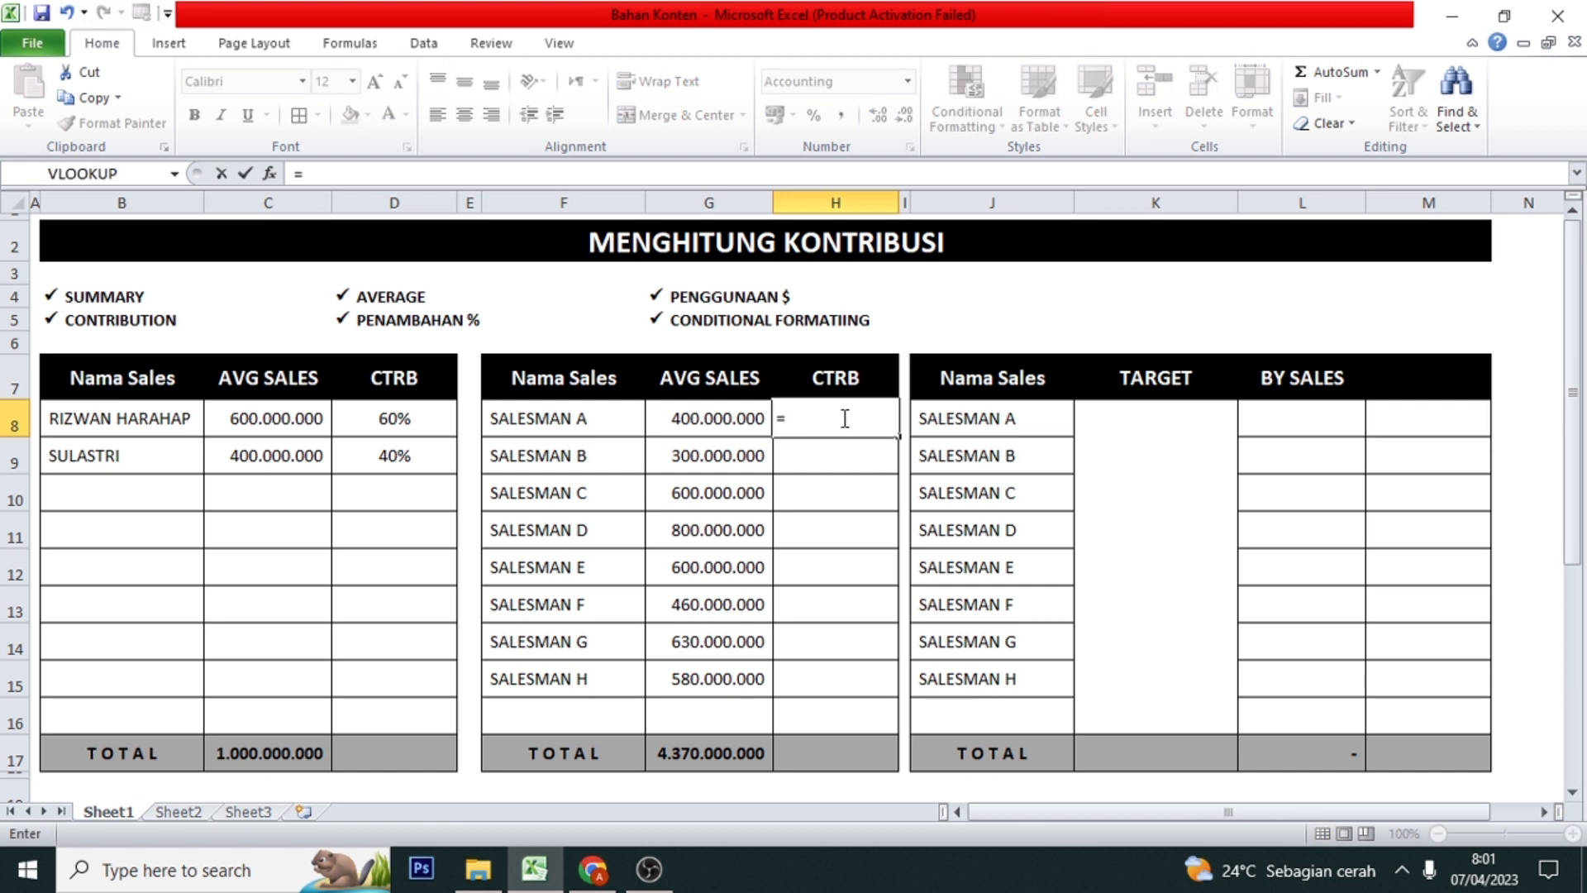
{"action": "left_click", "coordinate": [719, 417]}
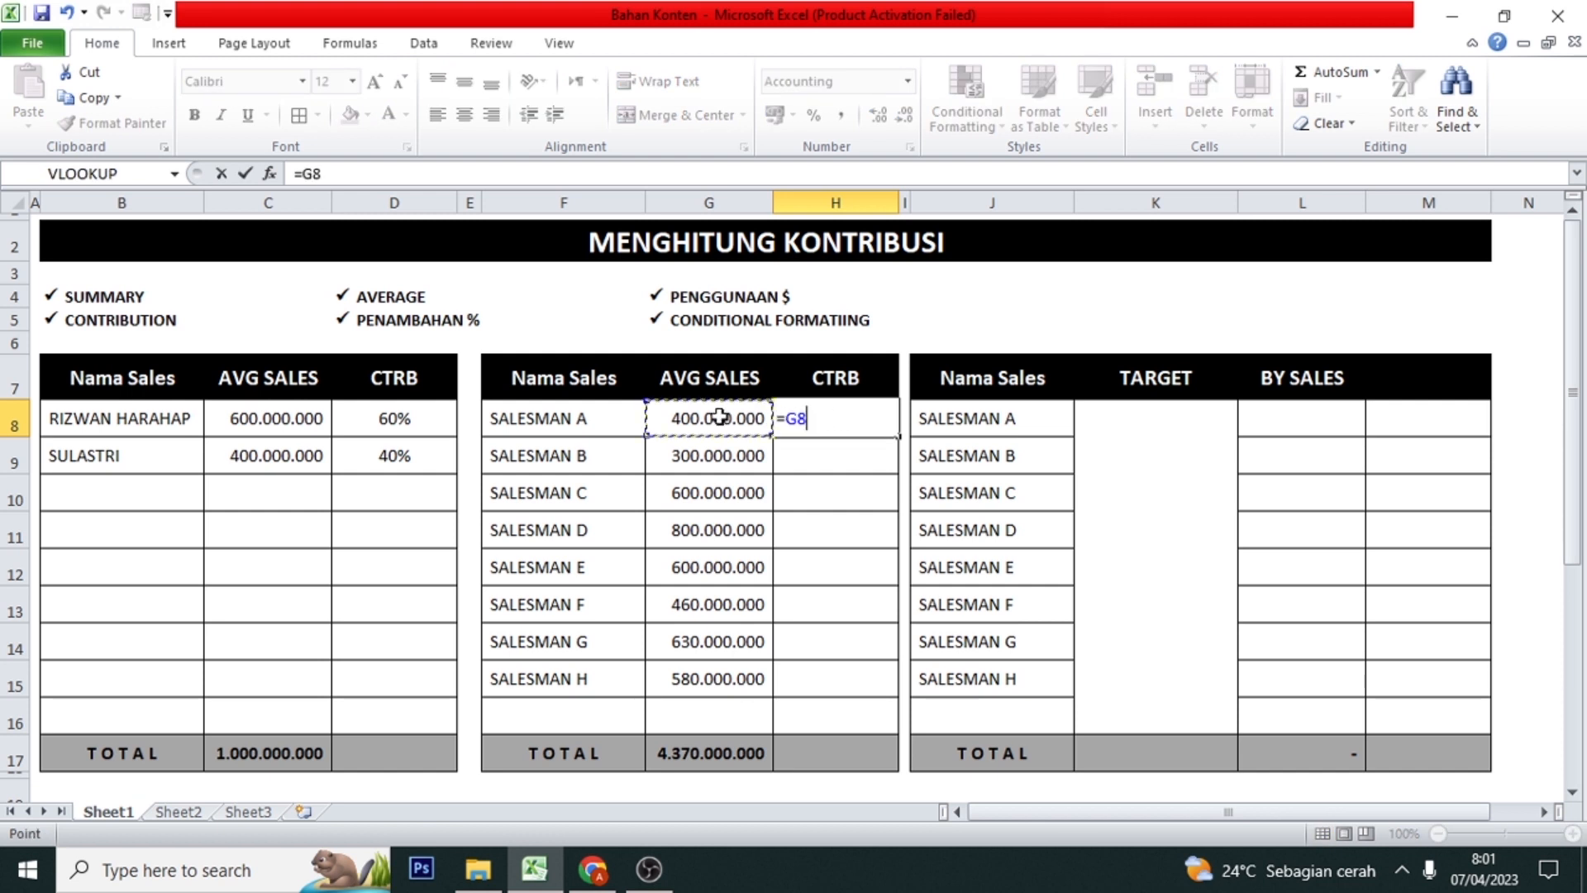
{"action": "type", "text": "/"}
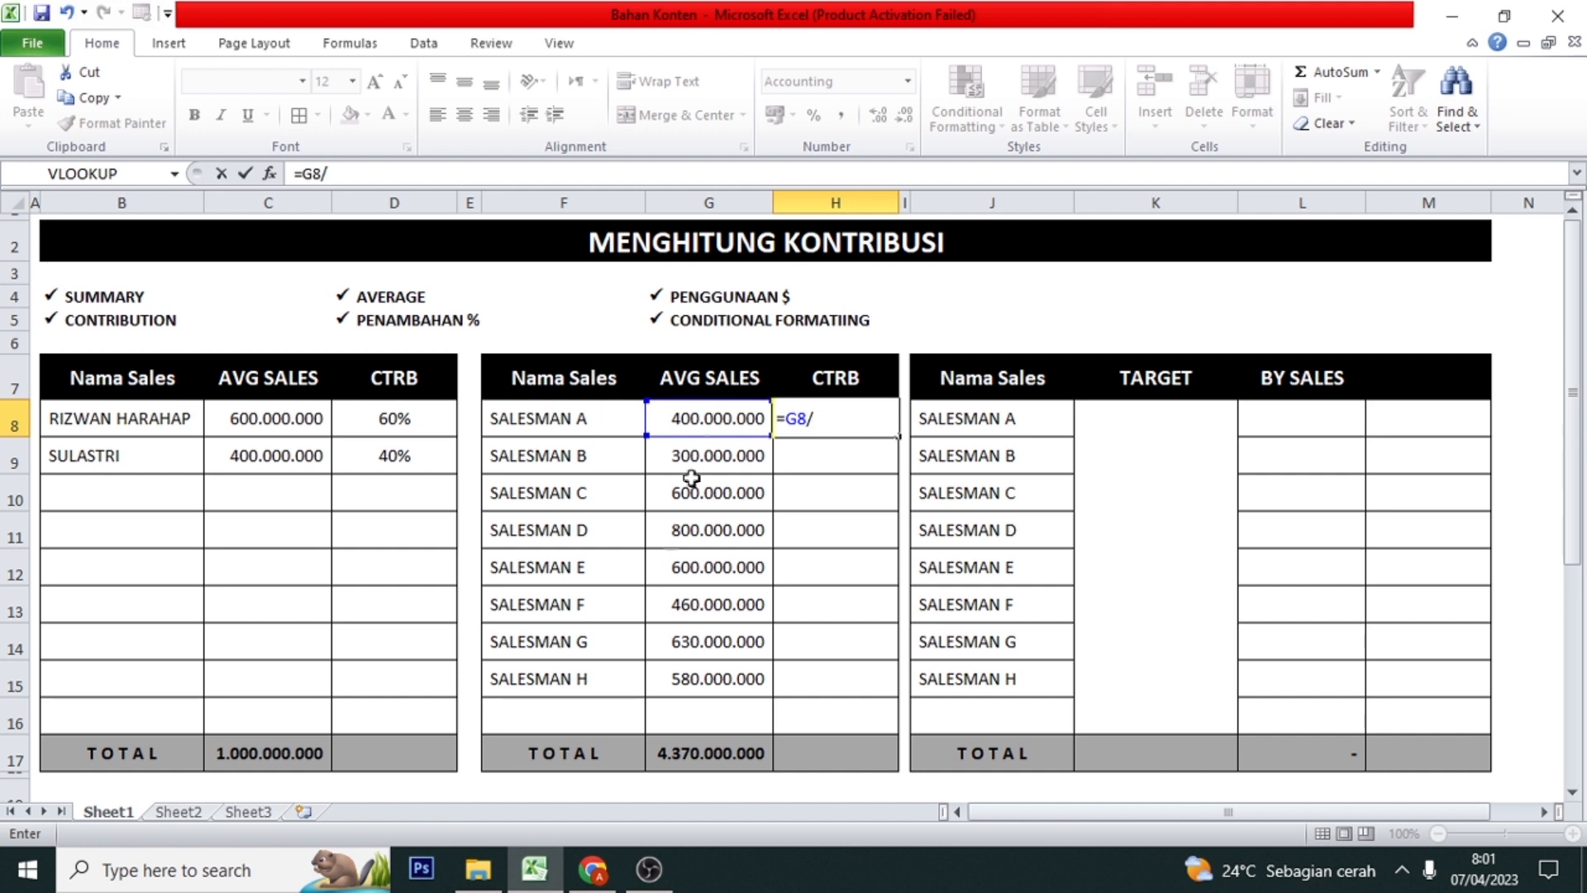
{"action": "left_click", "coordinate": [707, 747]}
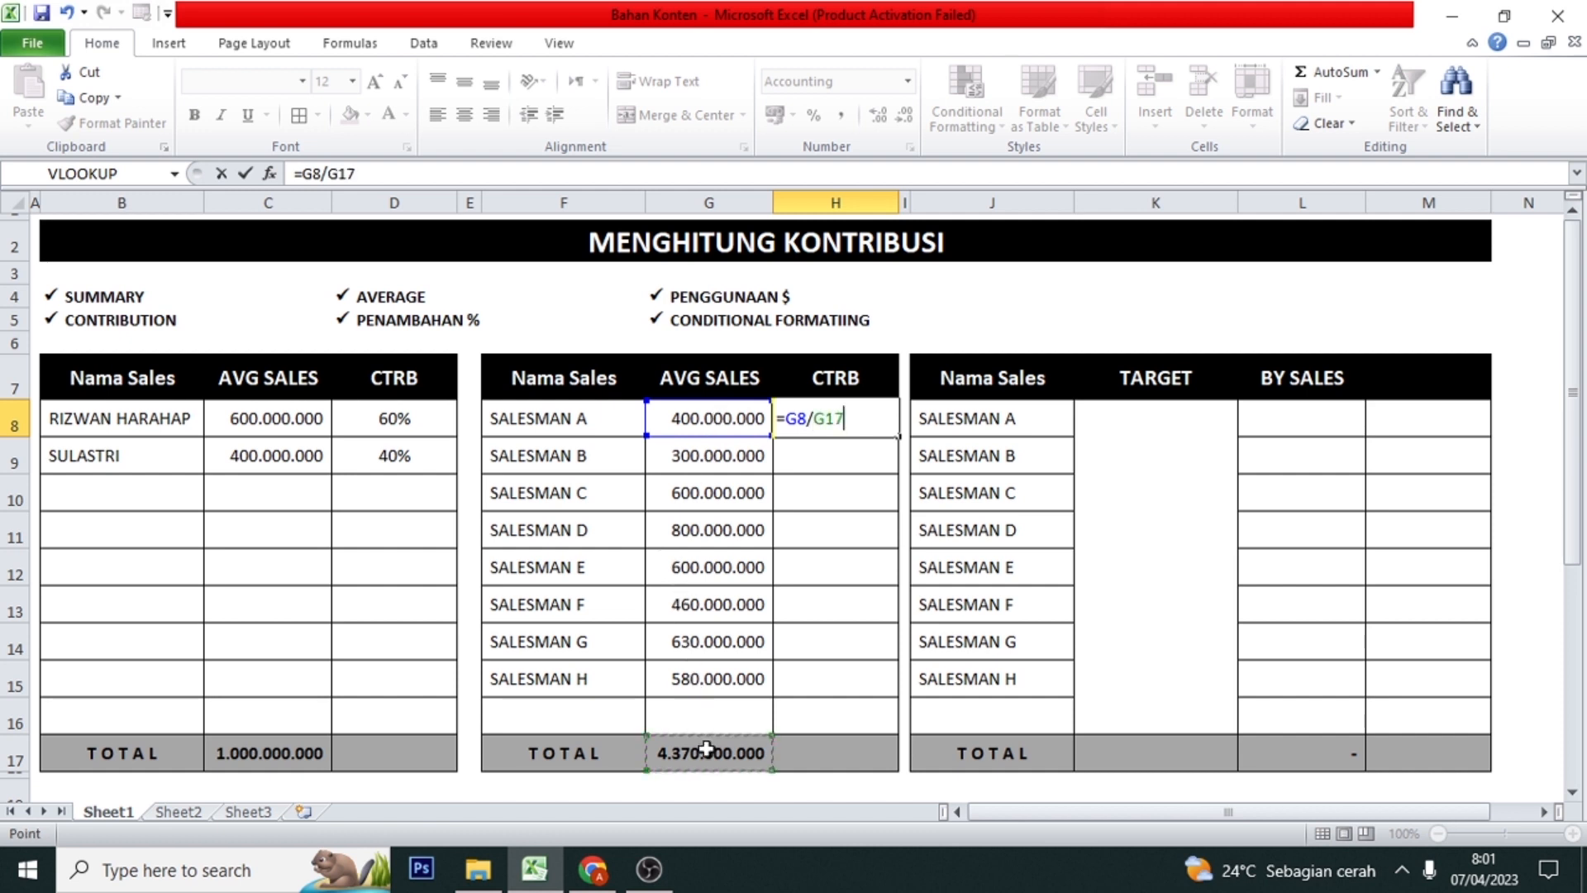
{"action": "key", "text": "Return"}
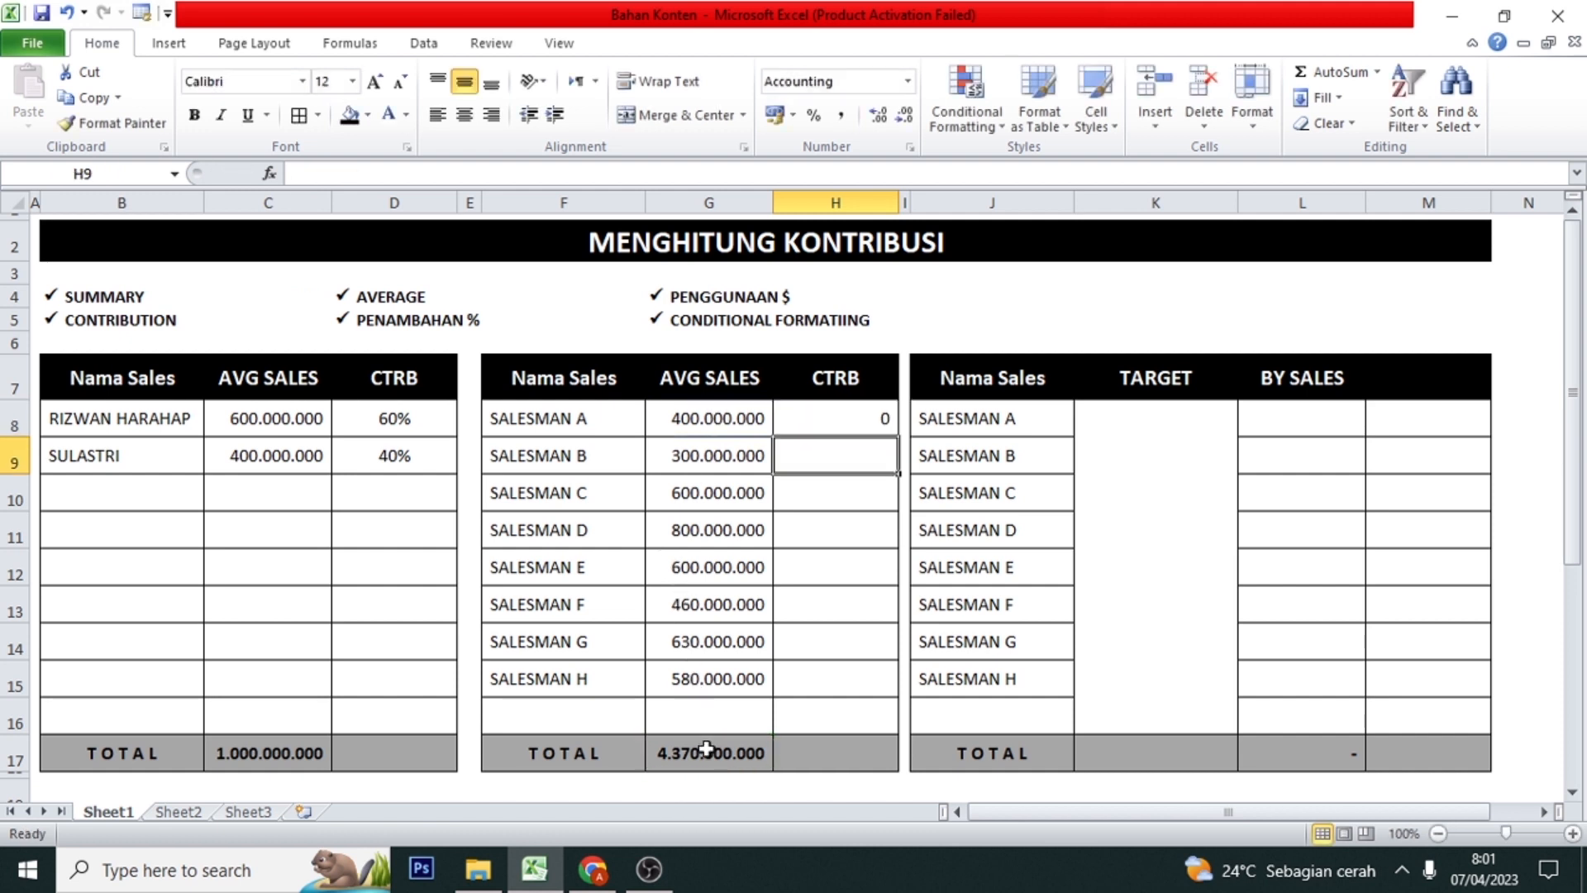
{"action": "key", "text": "Up"}
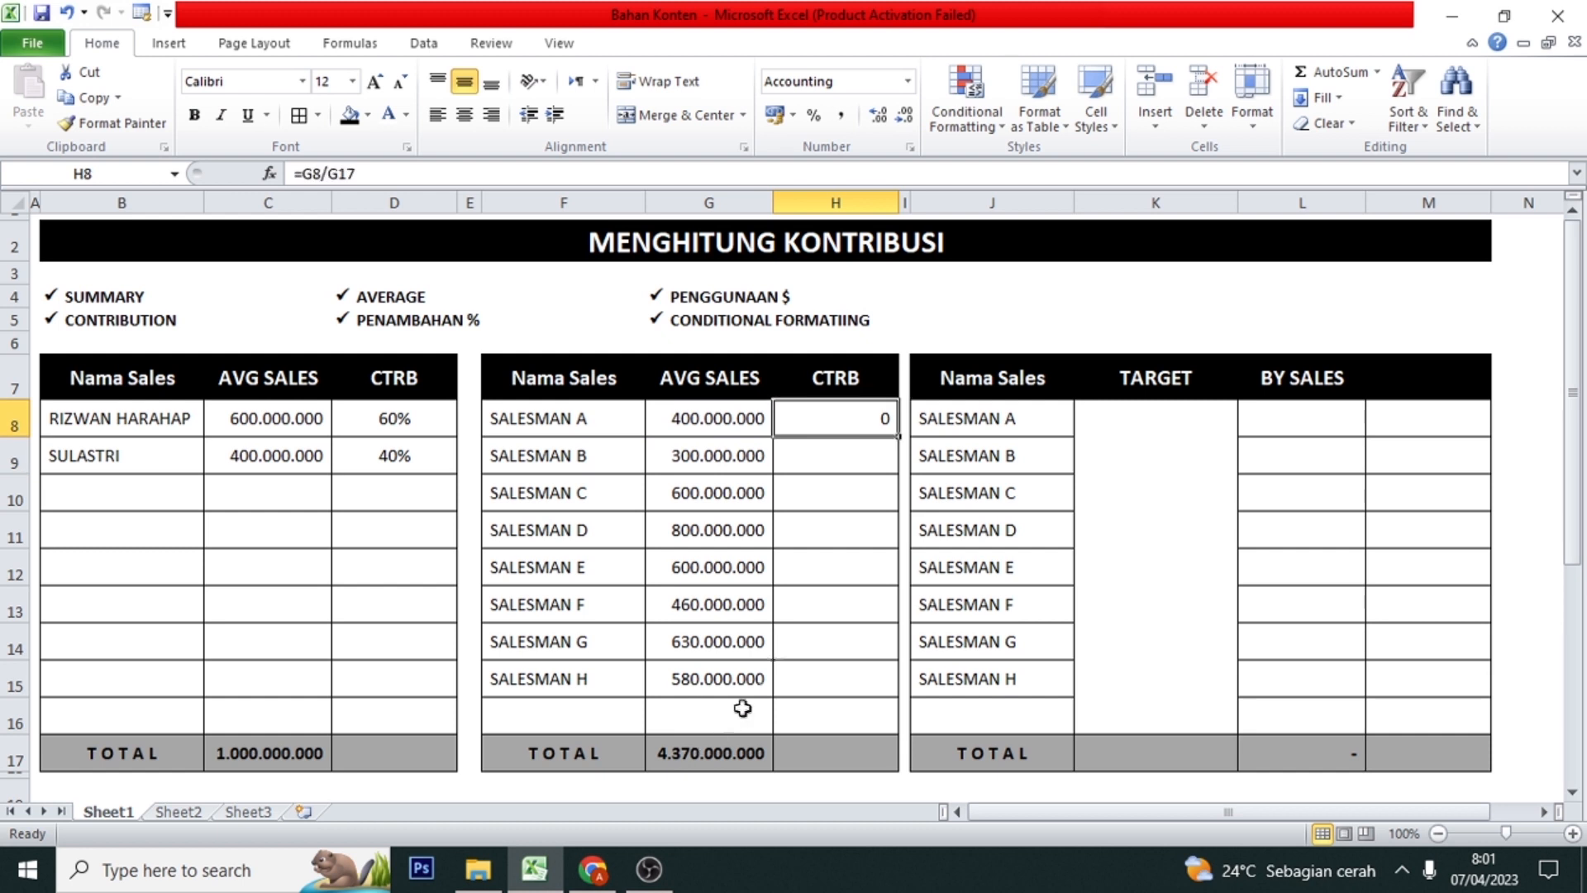
{"action": "left_click", "coordinate": [876, 118]}
{"action": "left_click", "coordinate": [876, 117]}
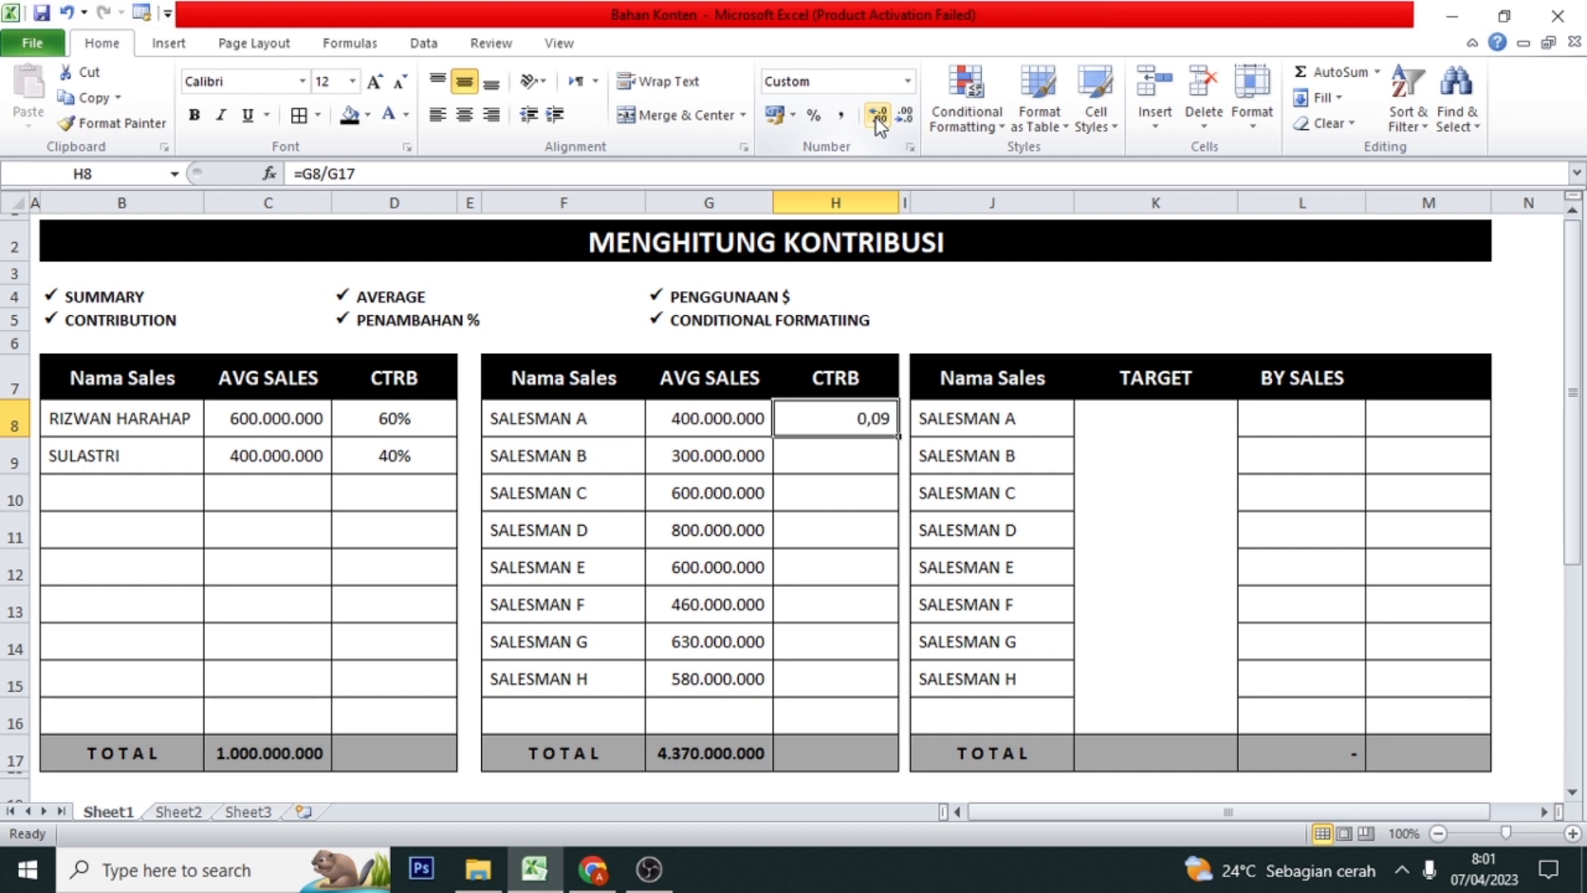
{"action": "left_click", "coordinate": [815, 120]}
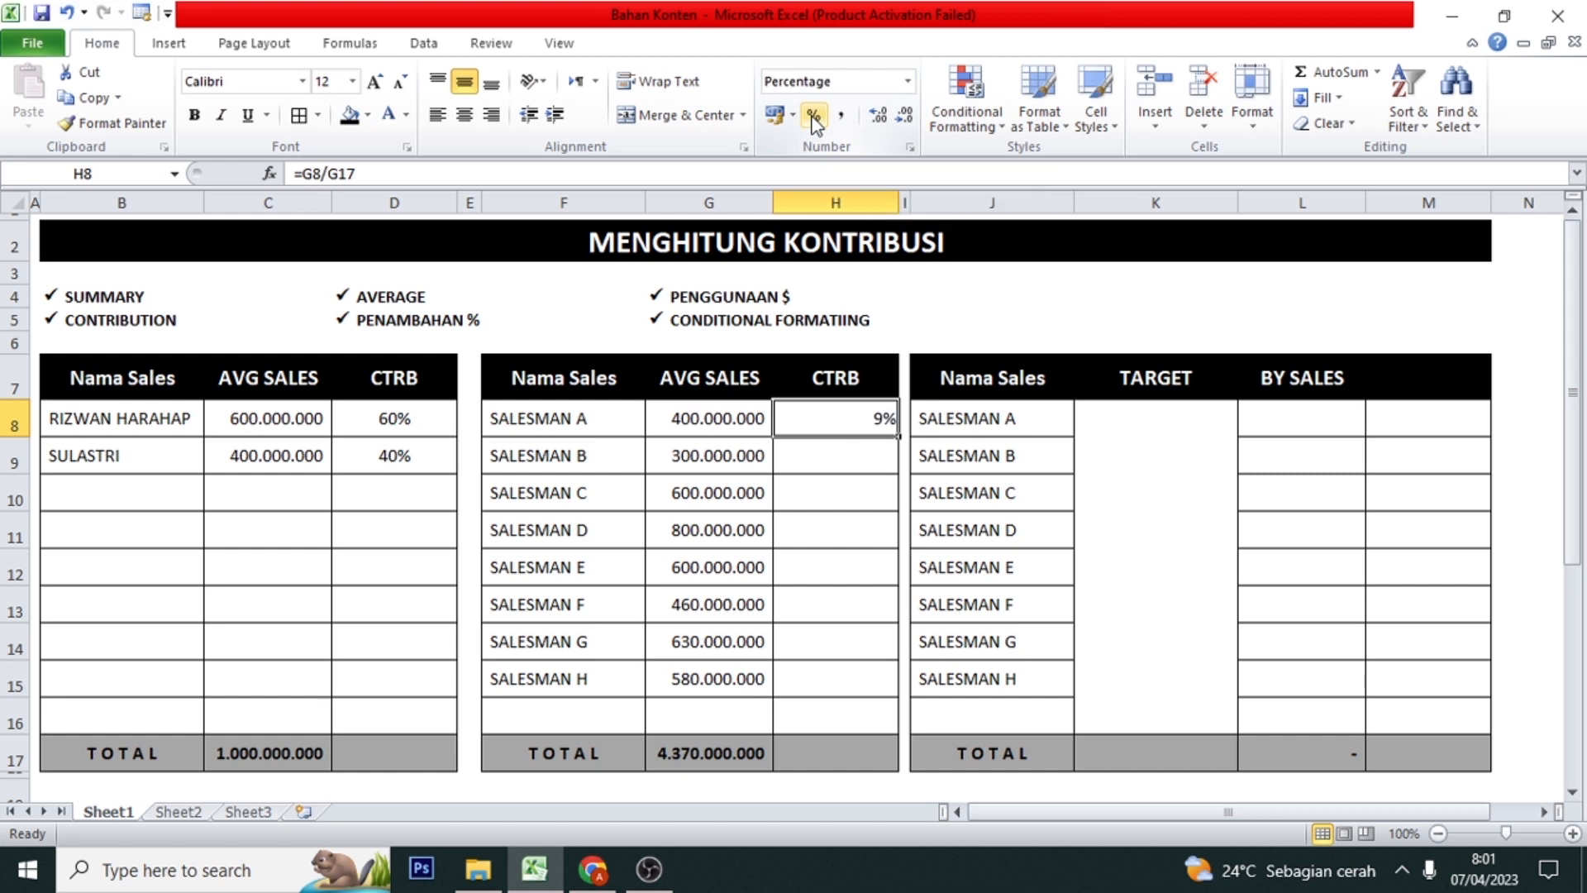
- Centre cells H8:H17 of the second table's CTRB column horizontally
{"action": "key", "text": "shift+Down"}
{"action": "key", "text": "shift+Down"}
{"action": "key", "text": "shift+Down"}
{"action": "key", "text": "shift+Down"}
{"action": "key", "text": "shift+Down"}
{"action": "key", "text": "shift+Down"}
{"action": "key", "text": "shift+Down"}
{"action": "key", "text": "shift+Down"}
{"action": "key", "text": "shift+Down"}
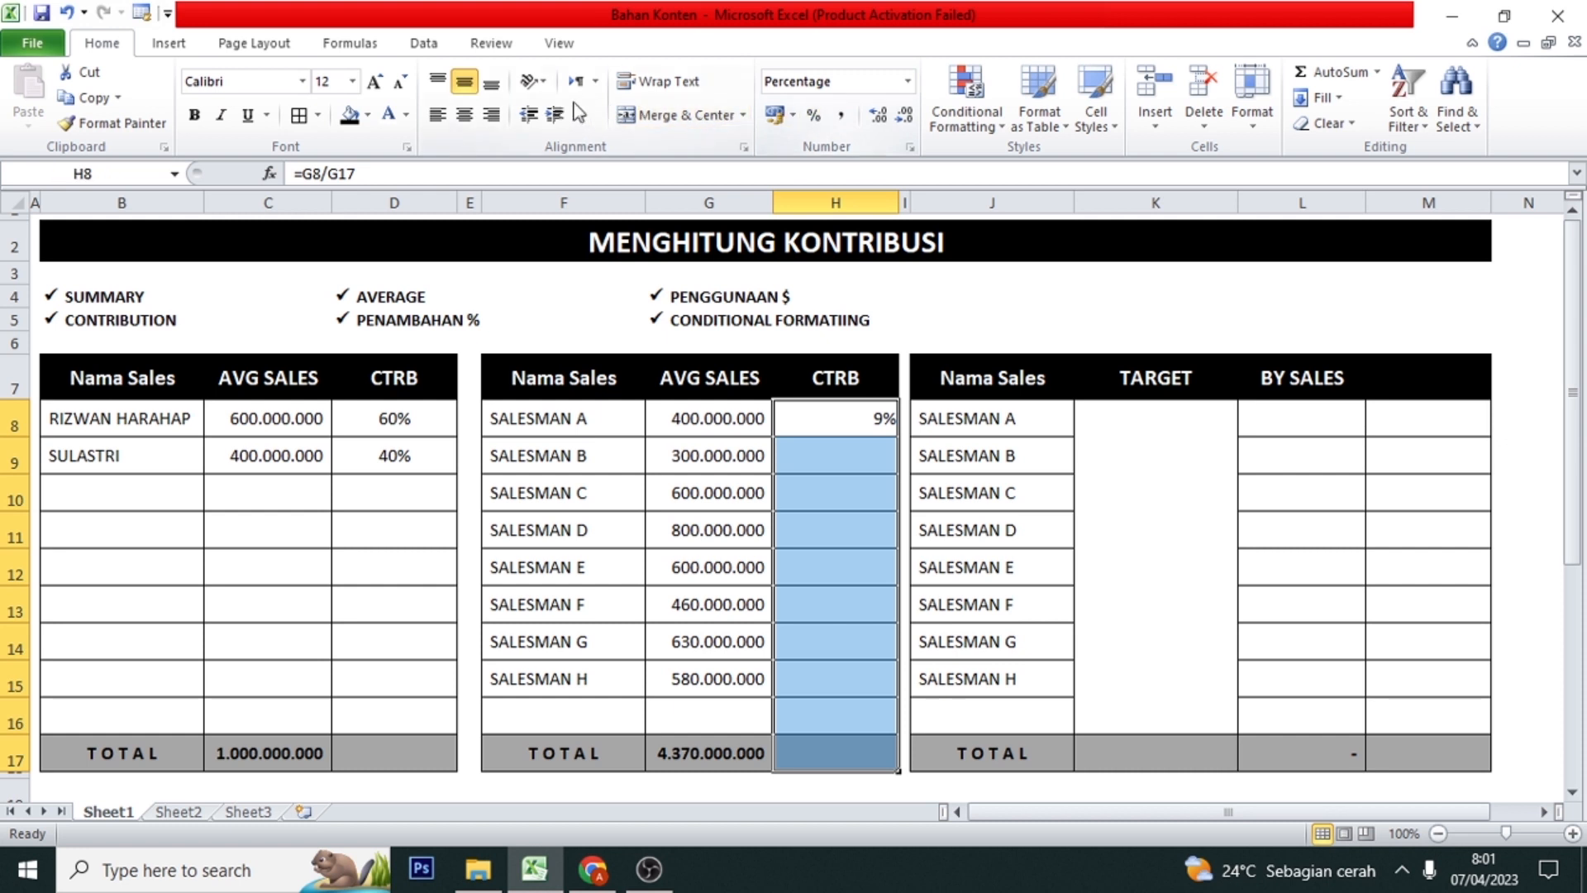
{"action": "left_click", "coordinate": [464, 116]}
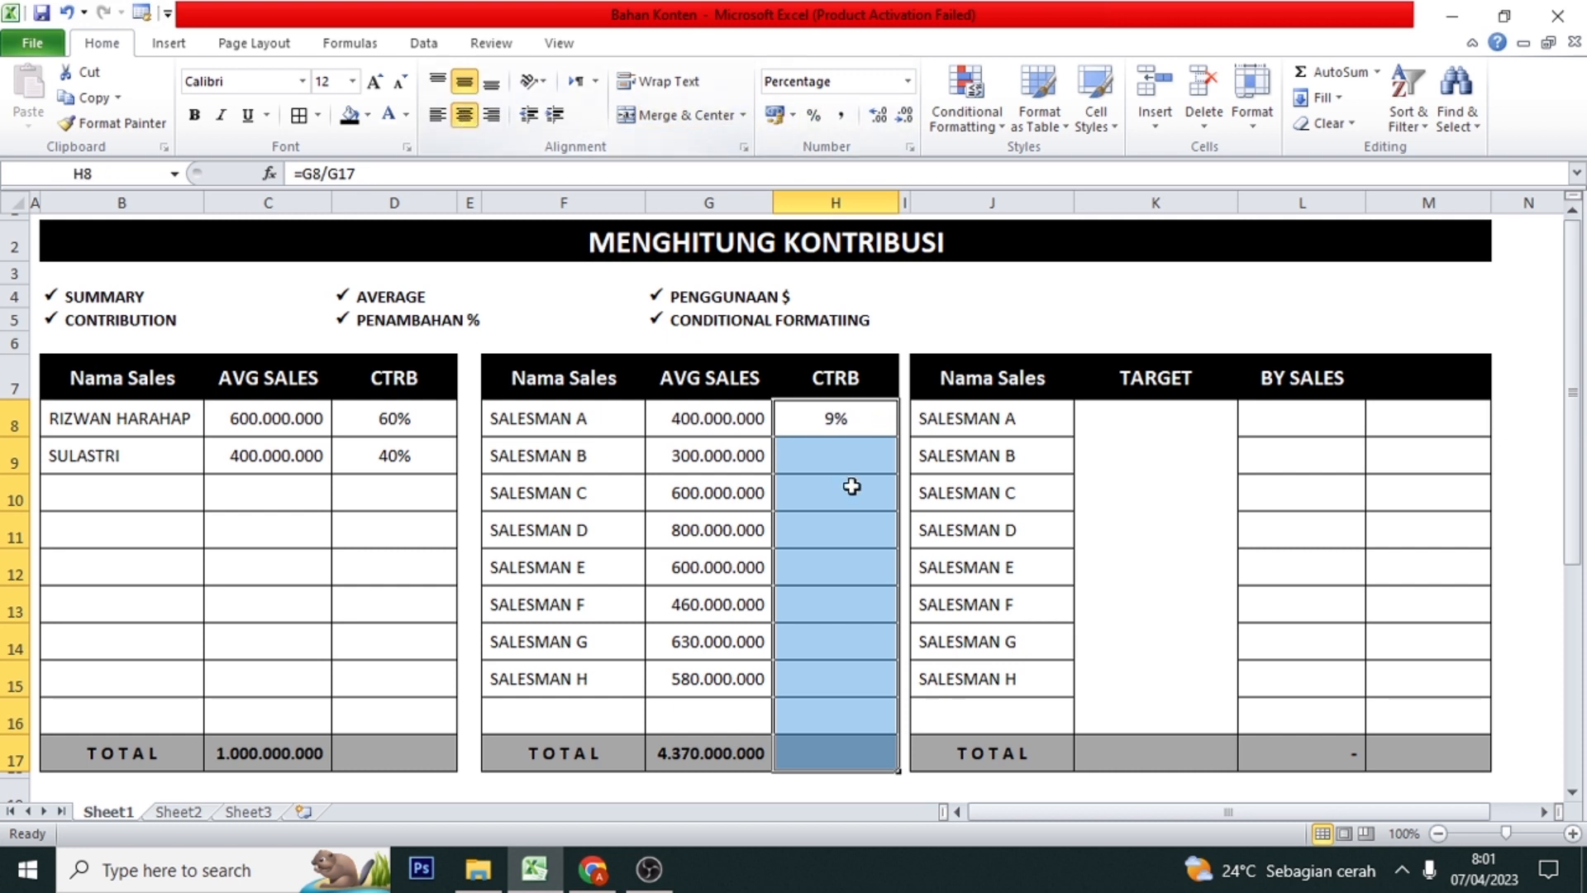
{"action": "left_click", "coordinate": [840, 460]}
{"action": "key", "text": "Up"}
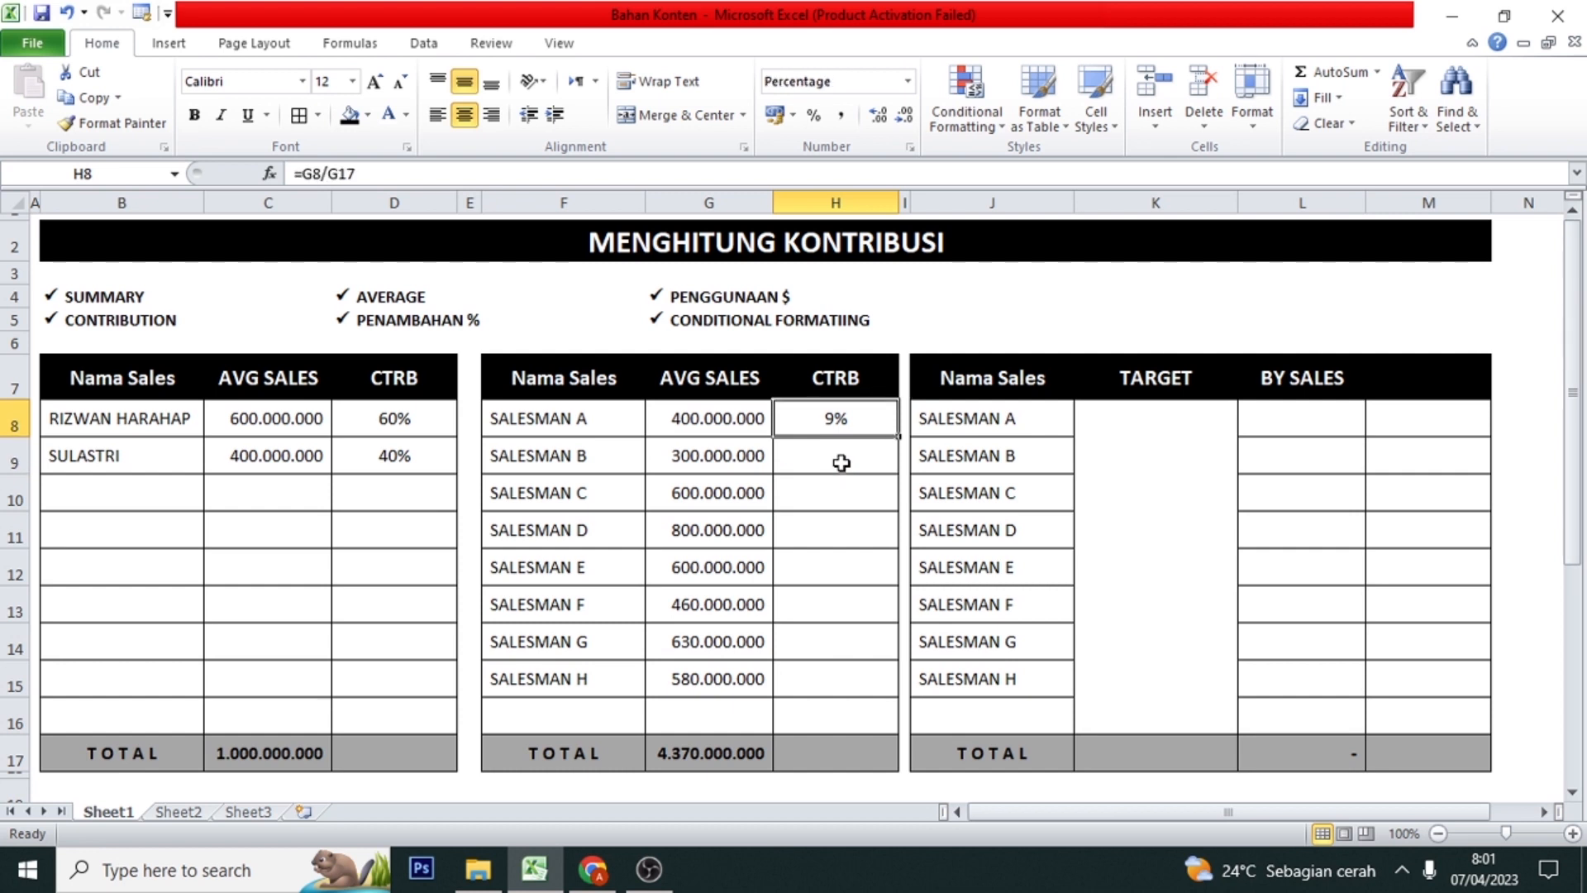
{"action": "left_click", "coordinate": [841, 463]}
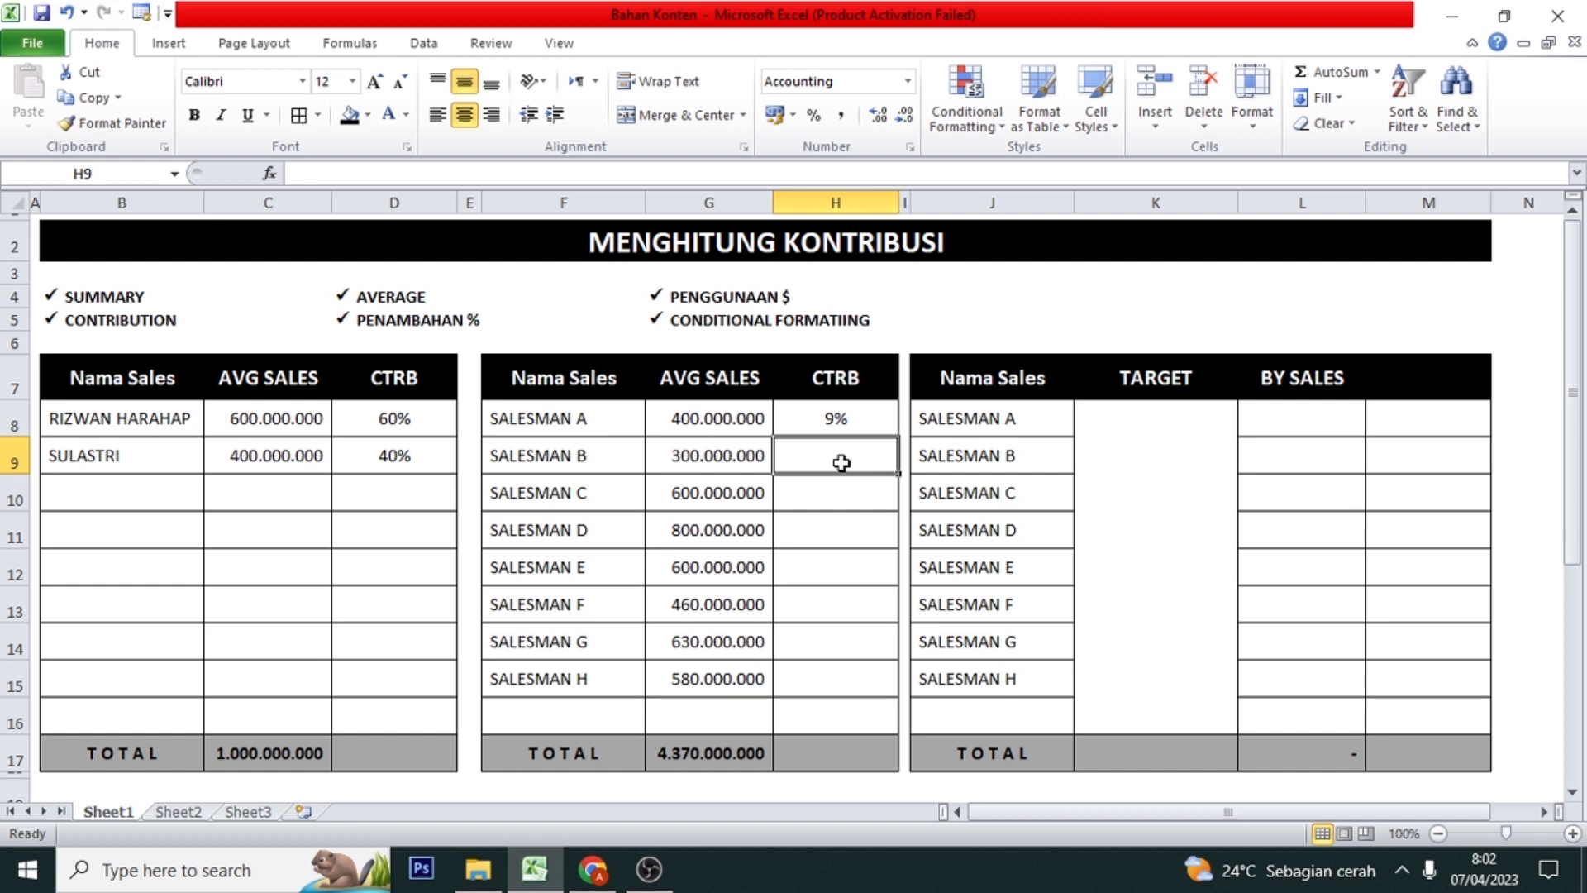
{"action": "key", "text": "Up"}
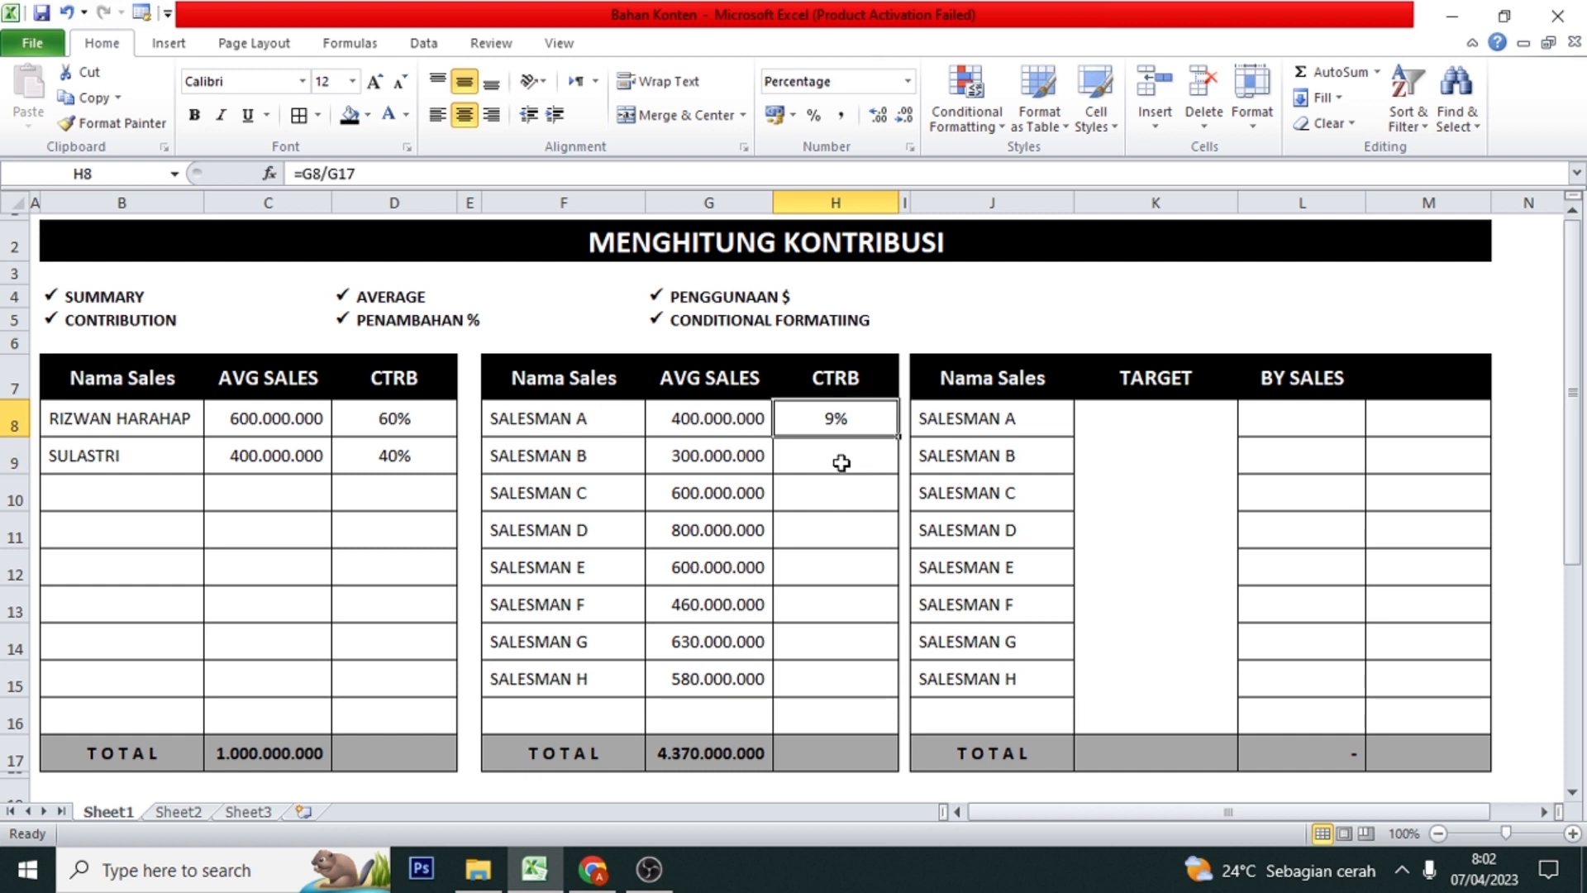
{"action": "key", "text": "Left"}
{"action": "key", "text": "Right"}
{"action": "left_click", "coordinate": [338, 175]}
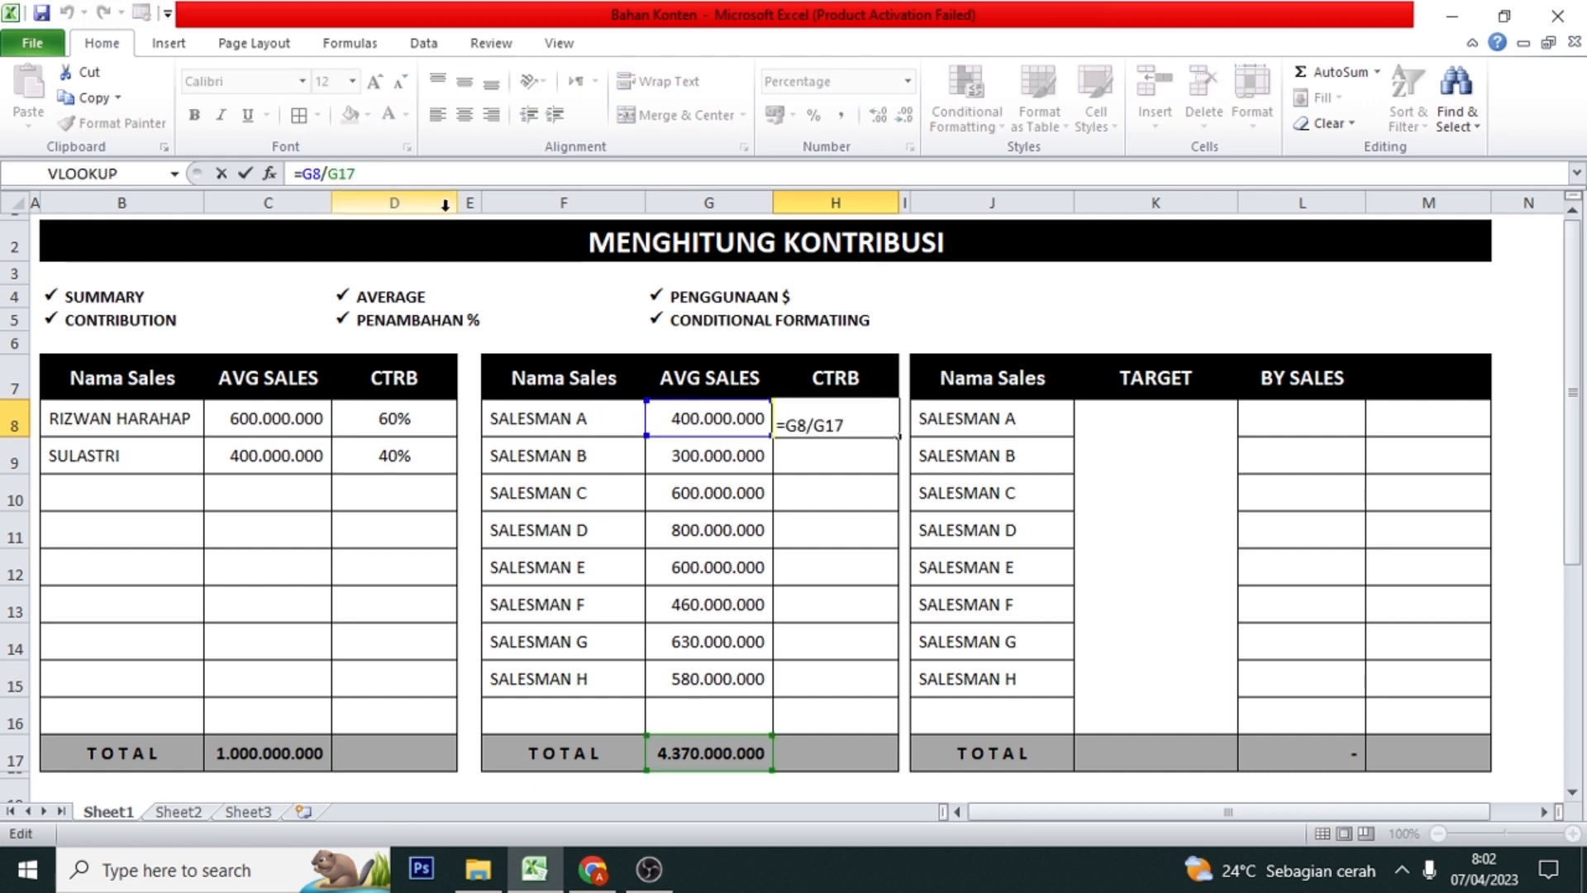
{"action": "key", "text": "F4"}
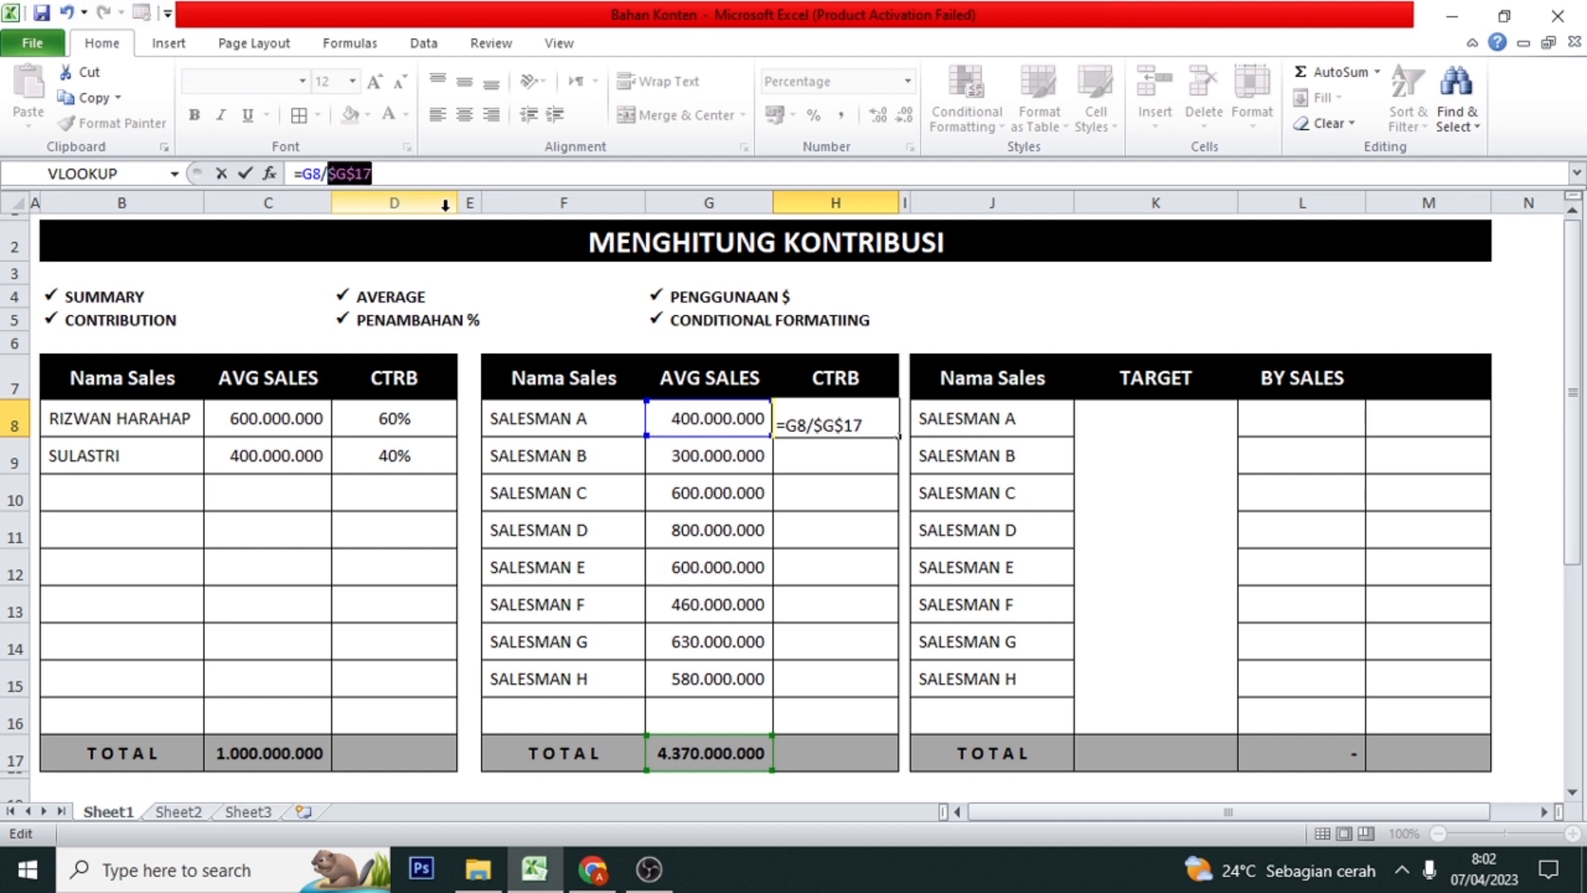
{"action": "key", "text": "Escape"}
{"action": "key", "text": "Up"}
{"action": "key", "text": "Down"}
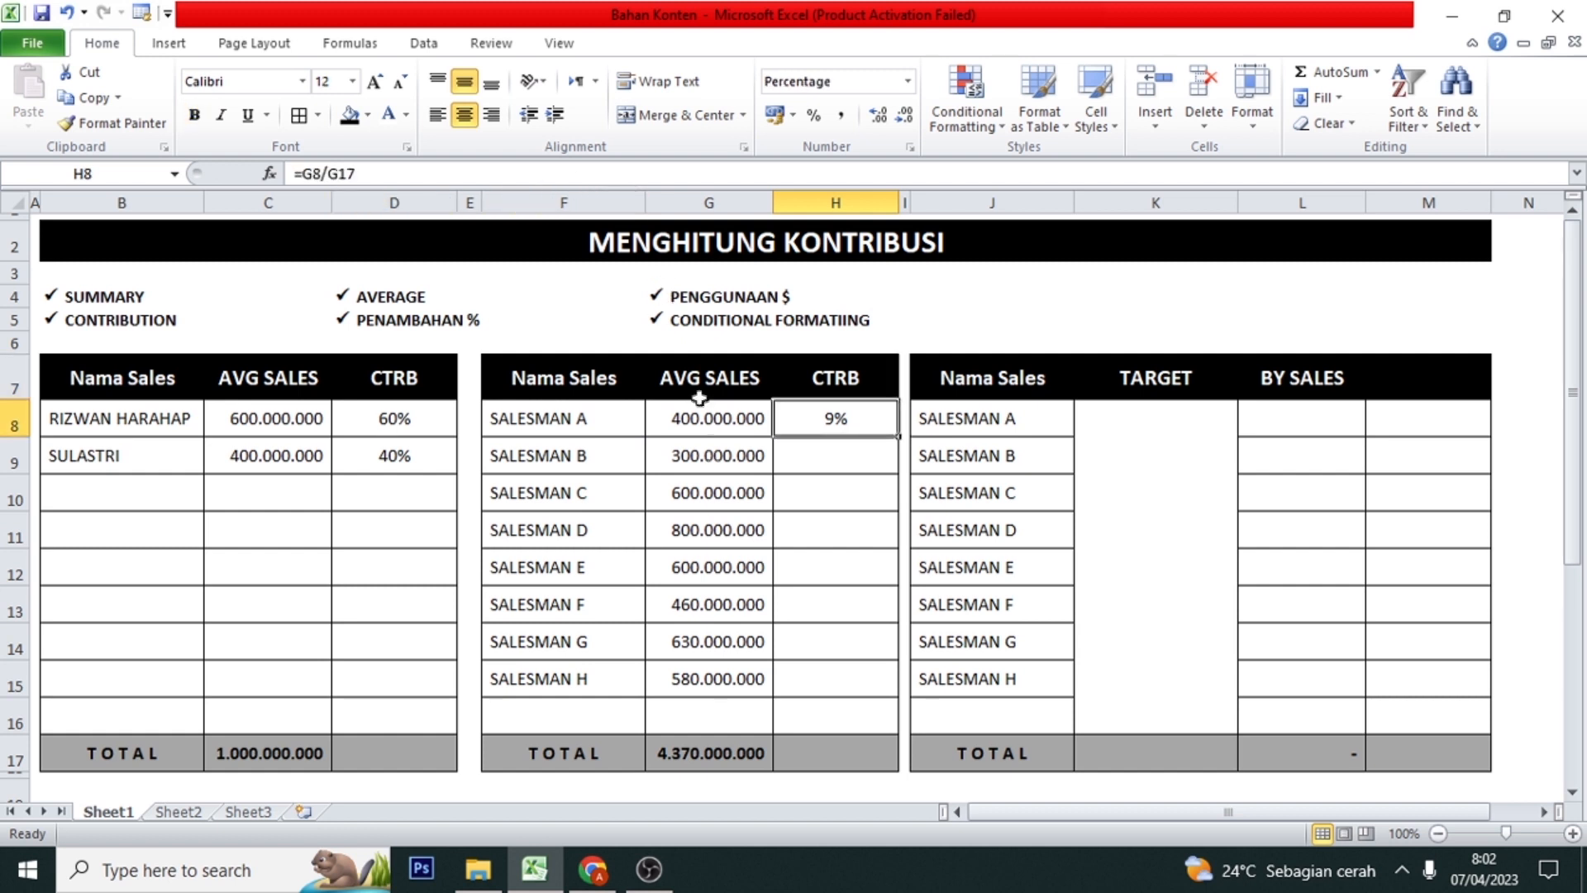
- Try copying Salesman A's contribution formula from H8 into H9:H10 with its relative references, and undo the paste
{"action": "left_click", "coordinate": [724, 424]}
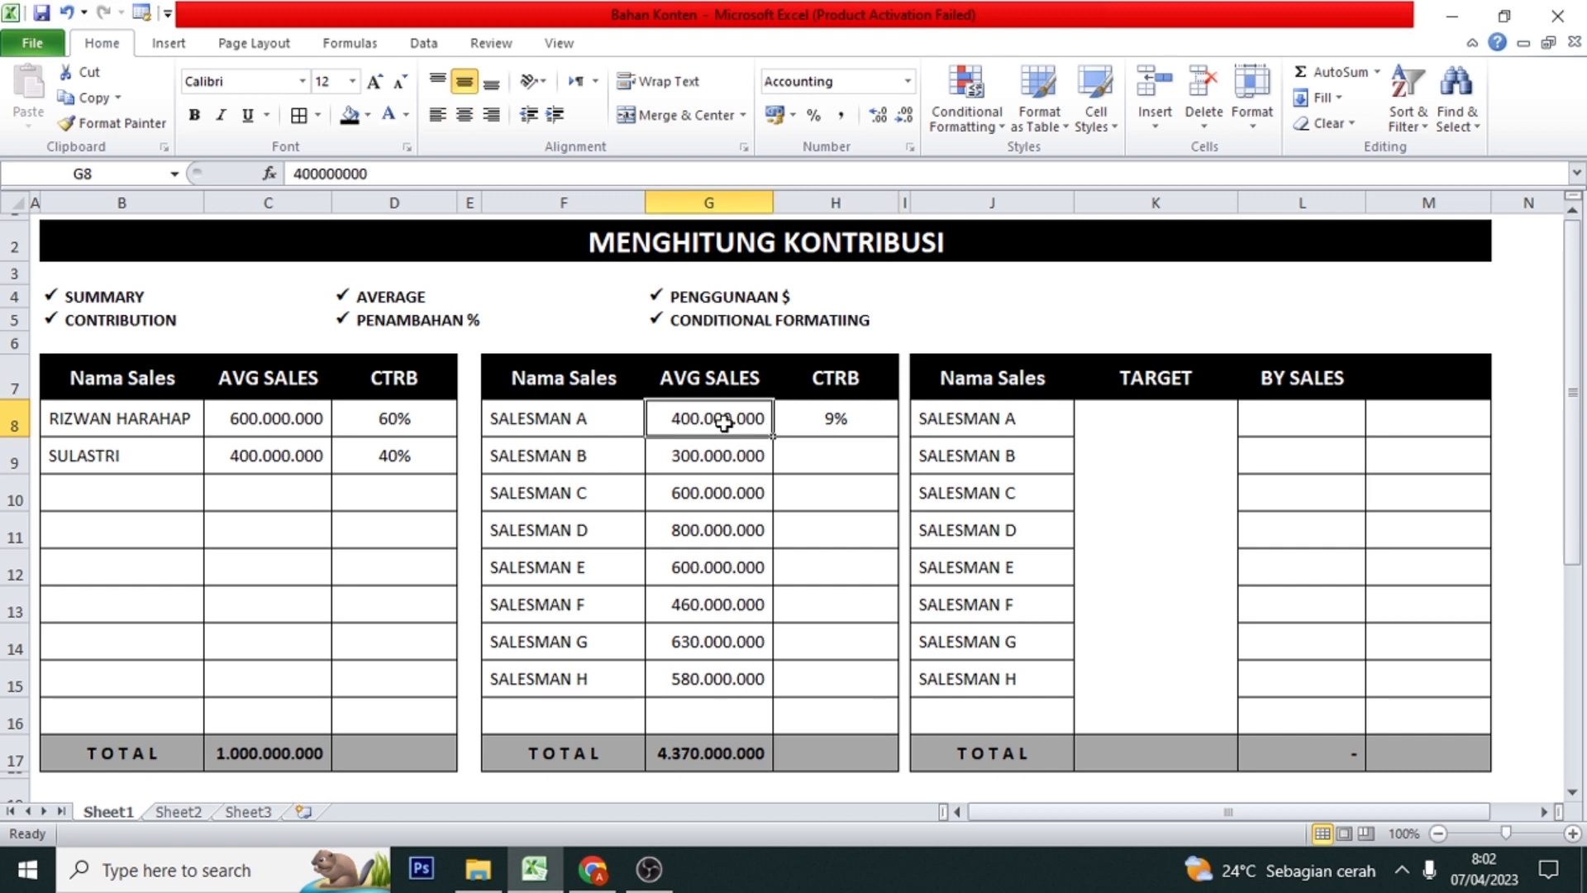
{"action": "left_click", "coordinate": [801, 419]}
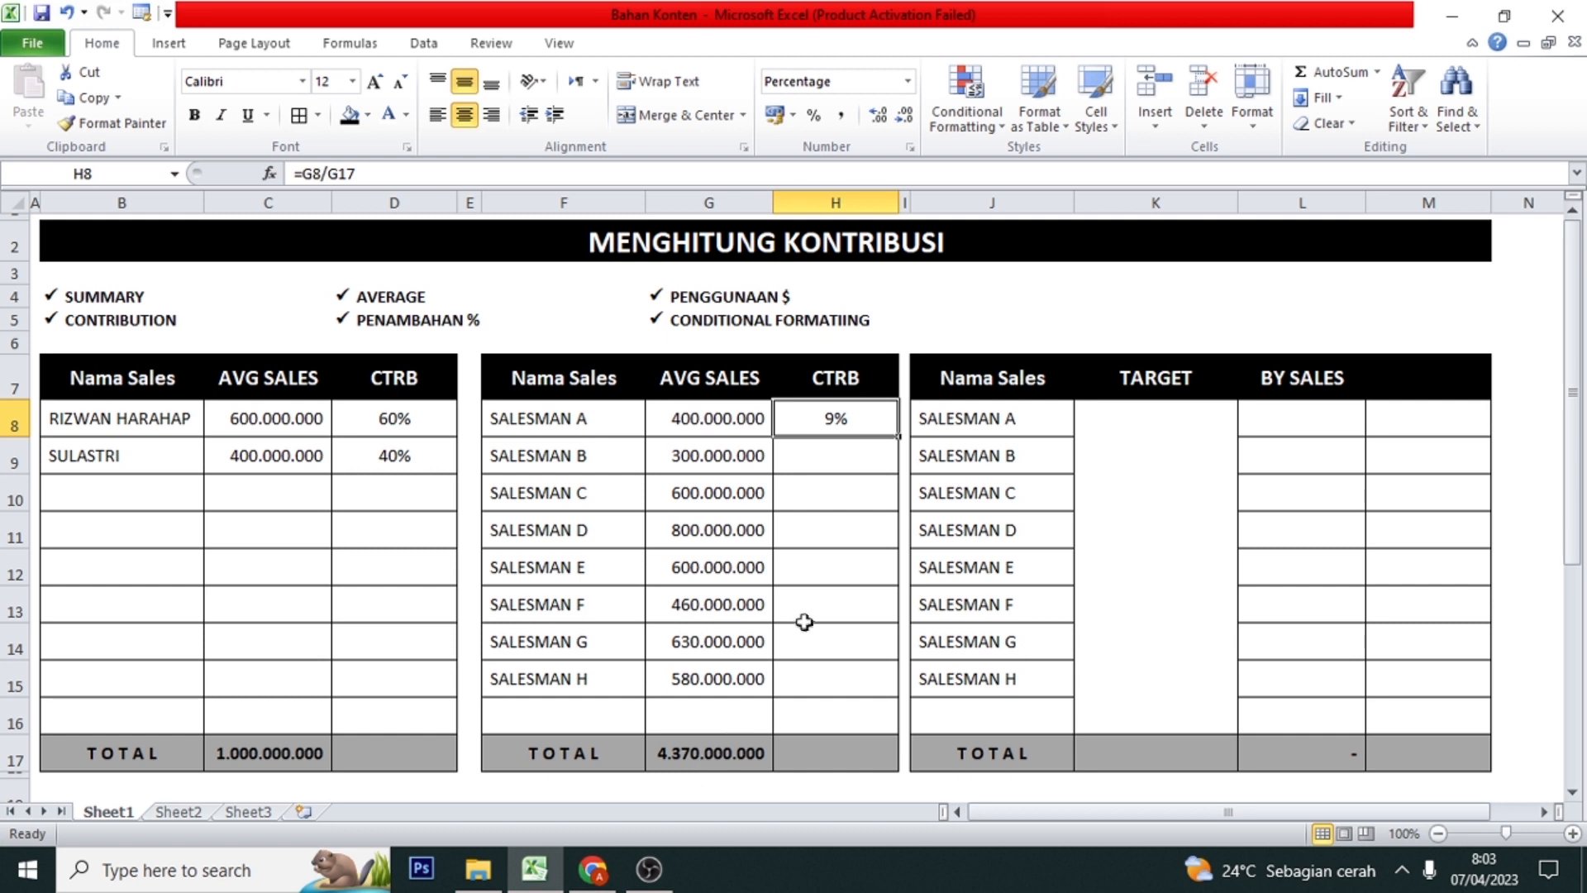
{"action": "key", "text": "ctrl+c"}
{"action": "left_click", "coordinate": [859, 469]}
{"action": "key", "text": "shift+Down"}
{"action": "key", "text": "Return"}
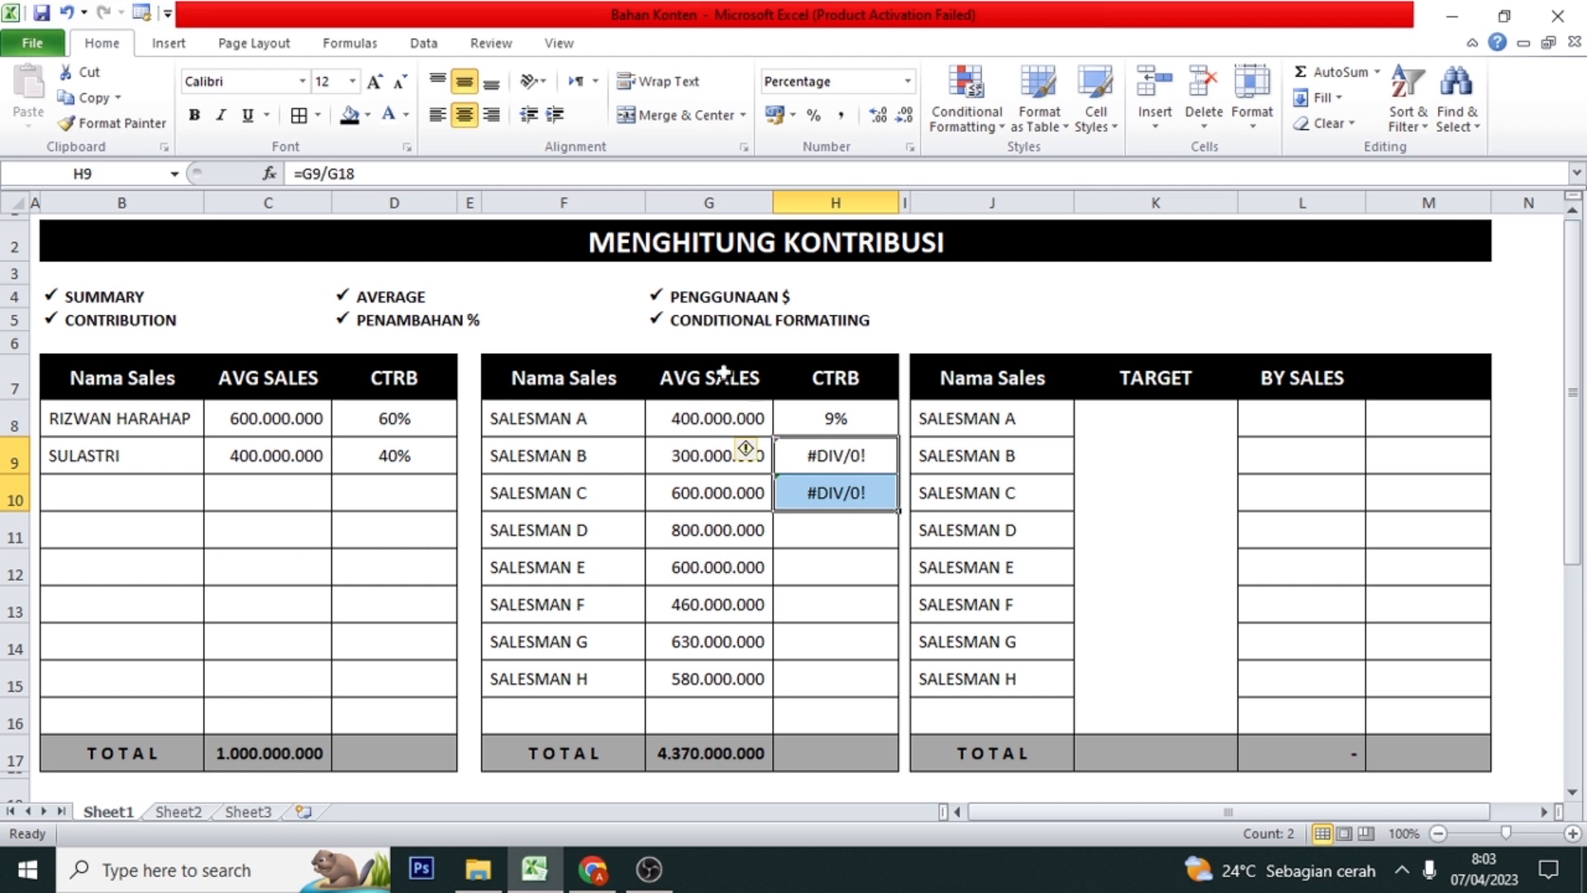
{"action": "left_click", "coordinate": [67, 12]}
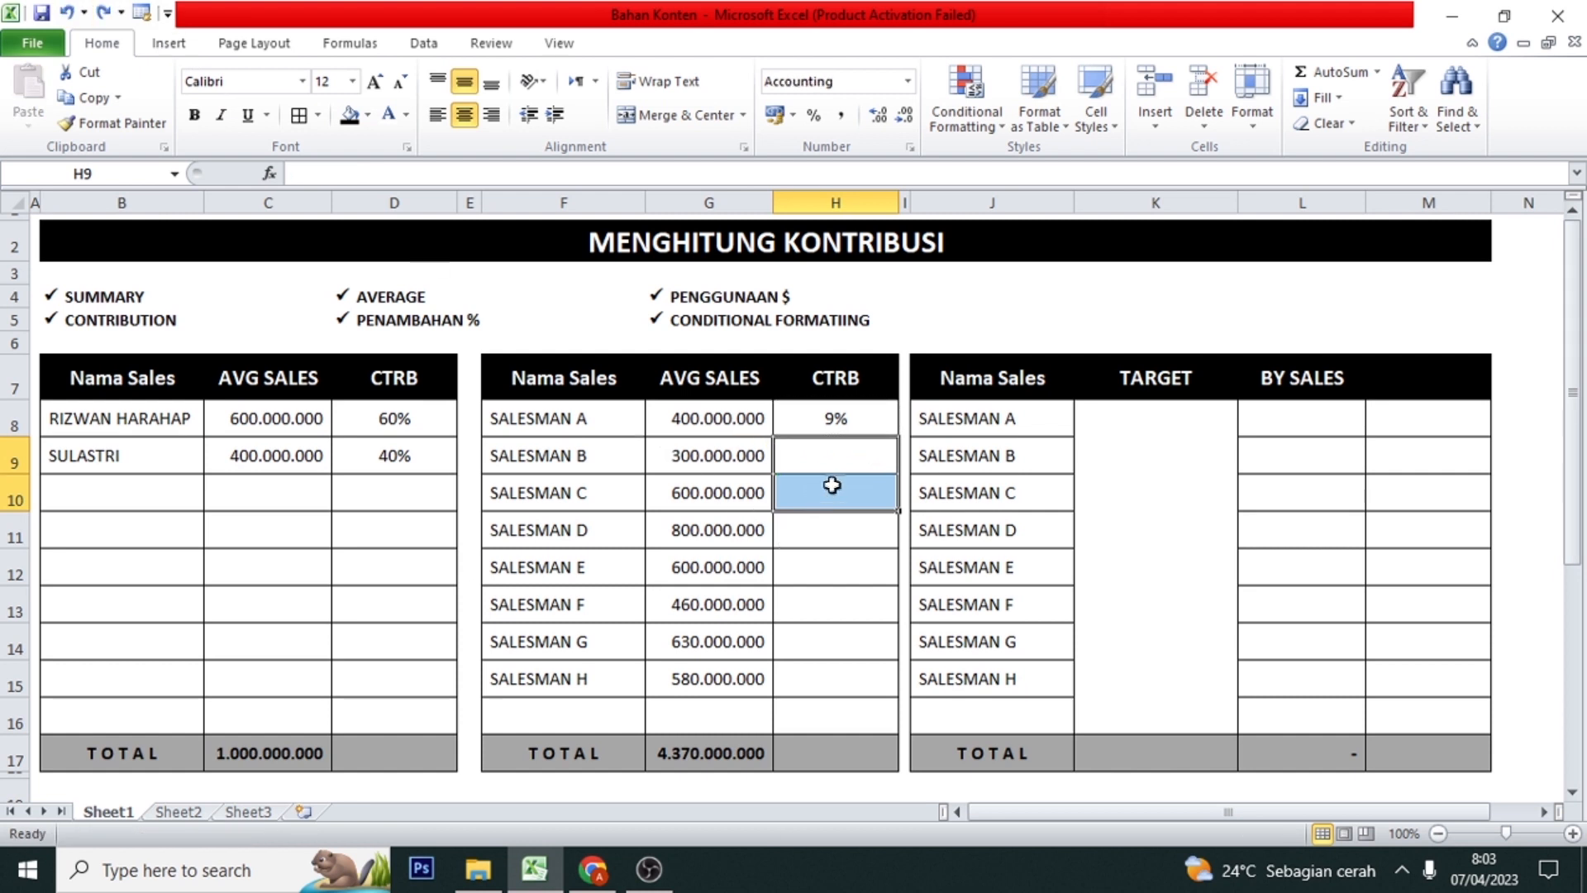
- Make the total reference in H8 absolute so that the contribution formula reads =G8/$G$17
{"action": "left_click", "coordinate": [849, 416]}
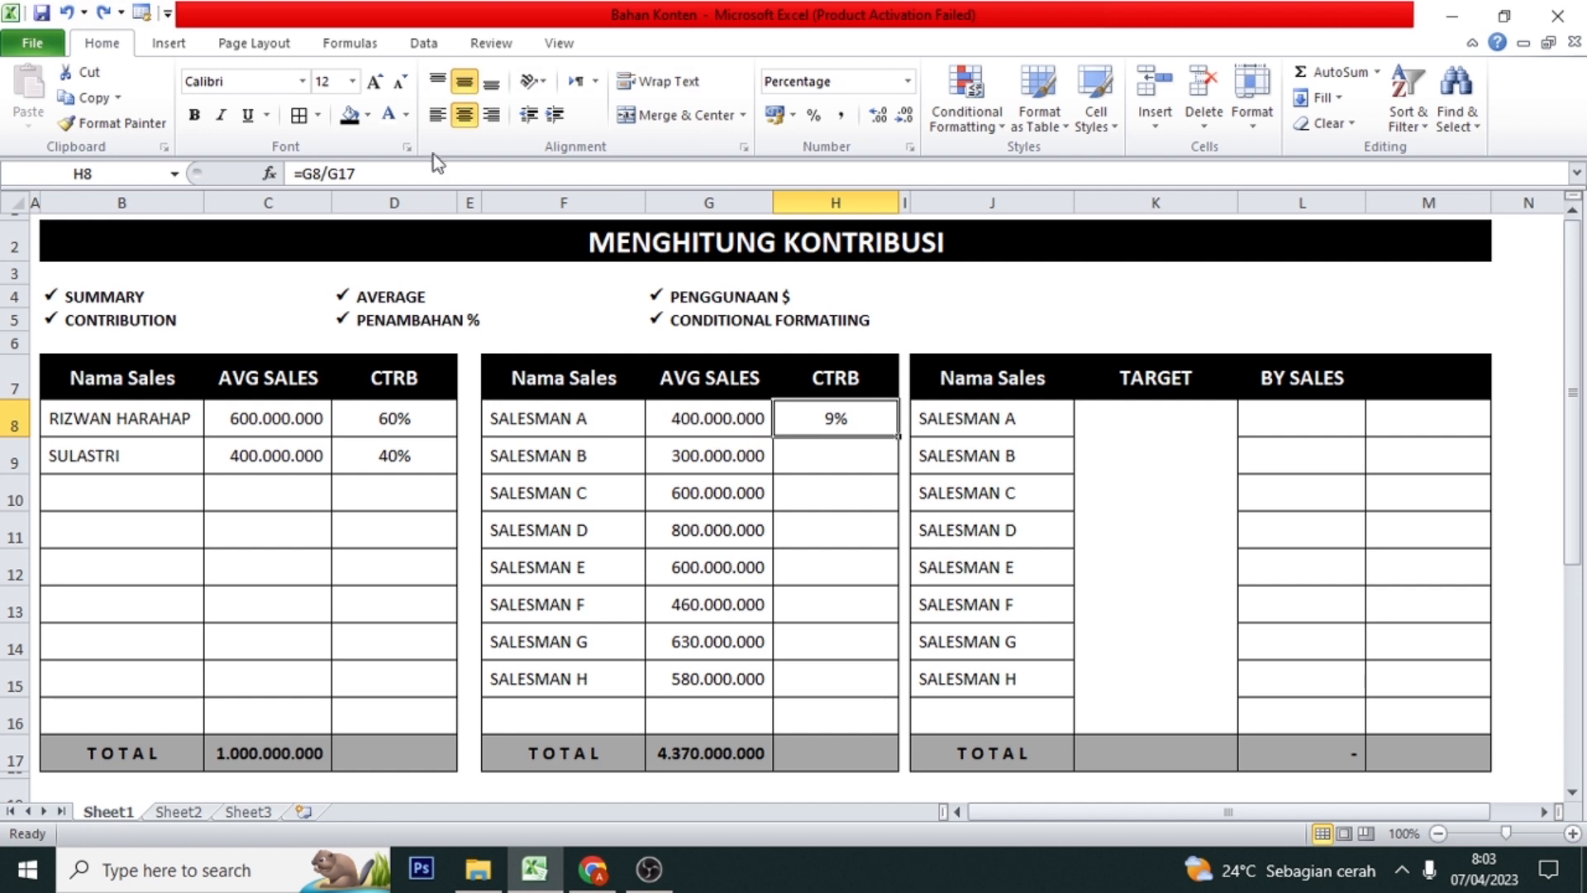
{"action": "left_click", "coordinate": [334, 180]}
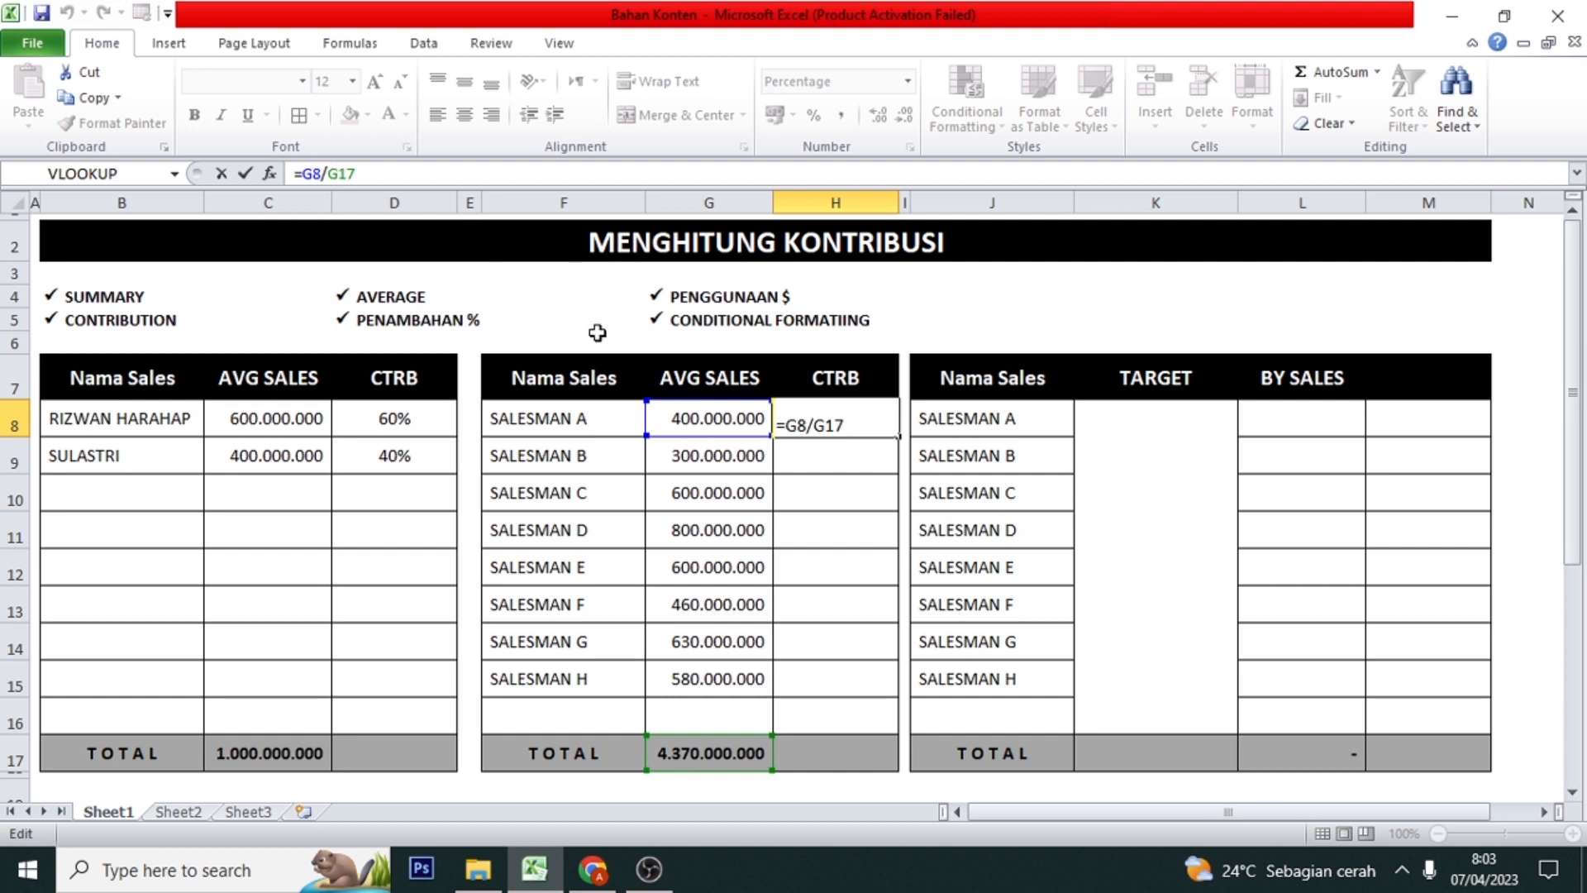
{"action": "key", "text": "F4"}
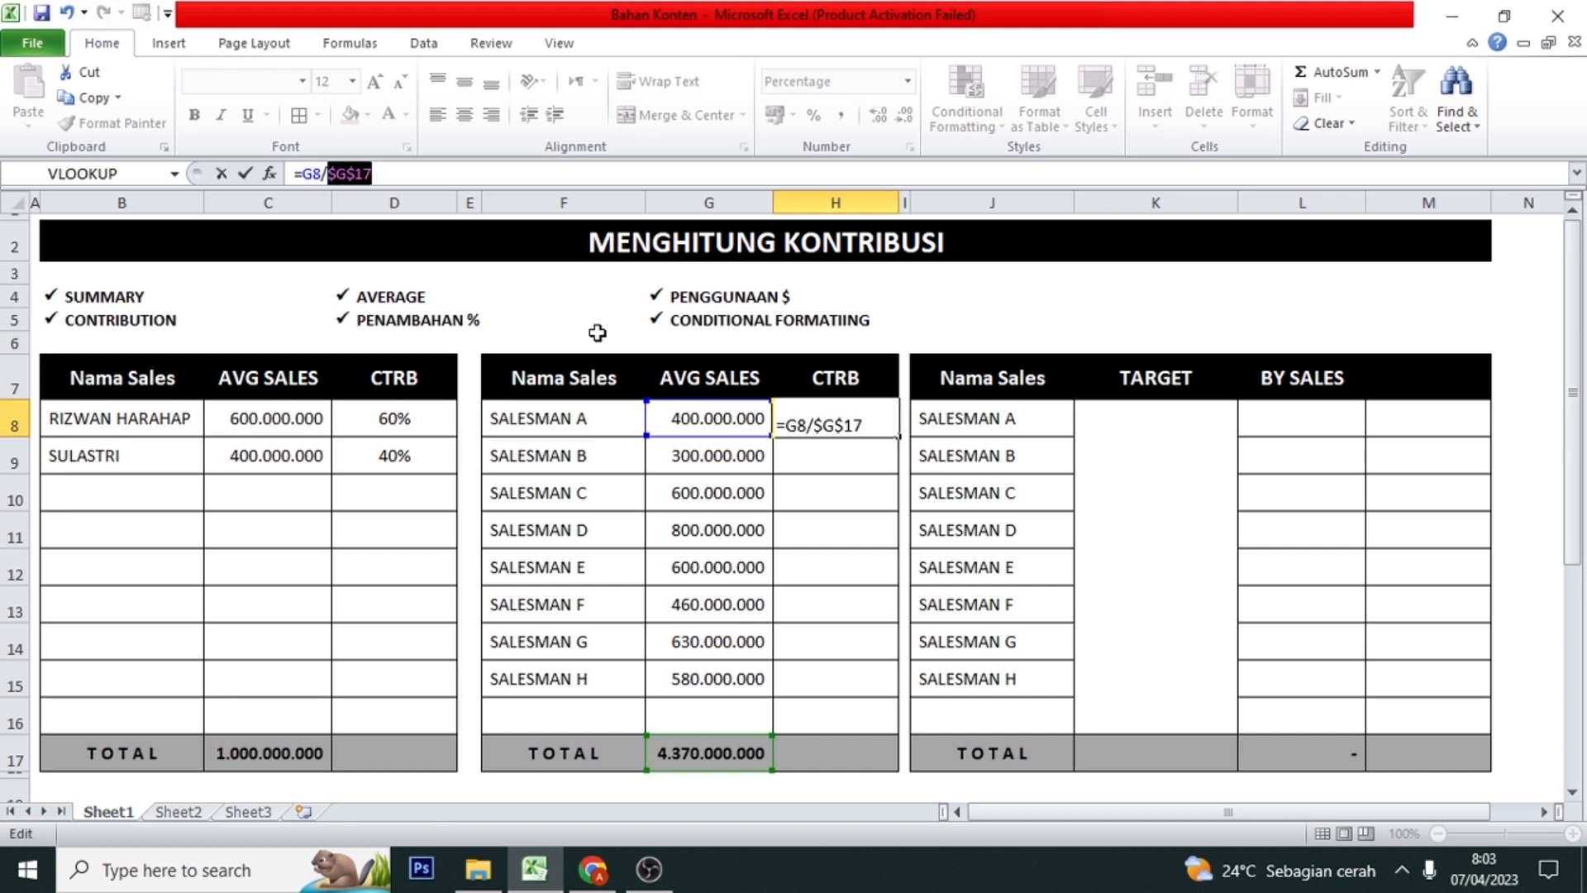
{"action": "key", "text": "Return"}
{"action": "key", "text": "Up"}
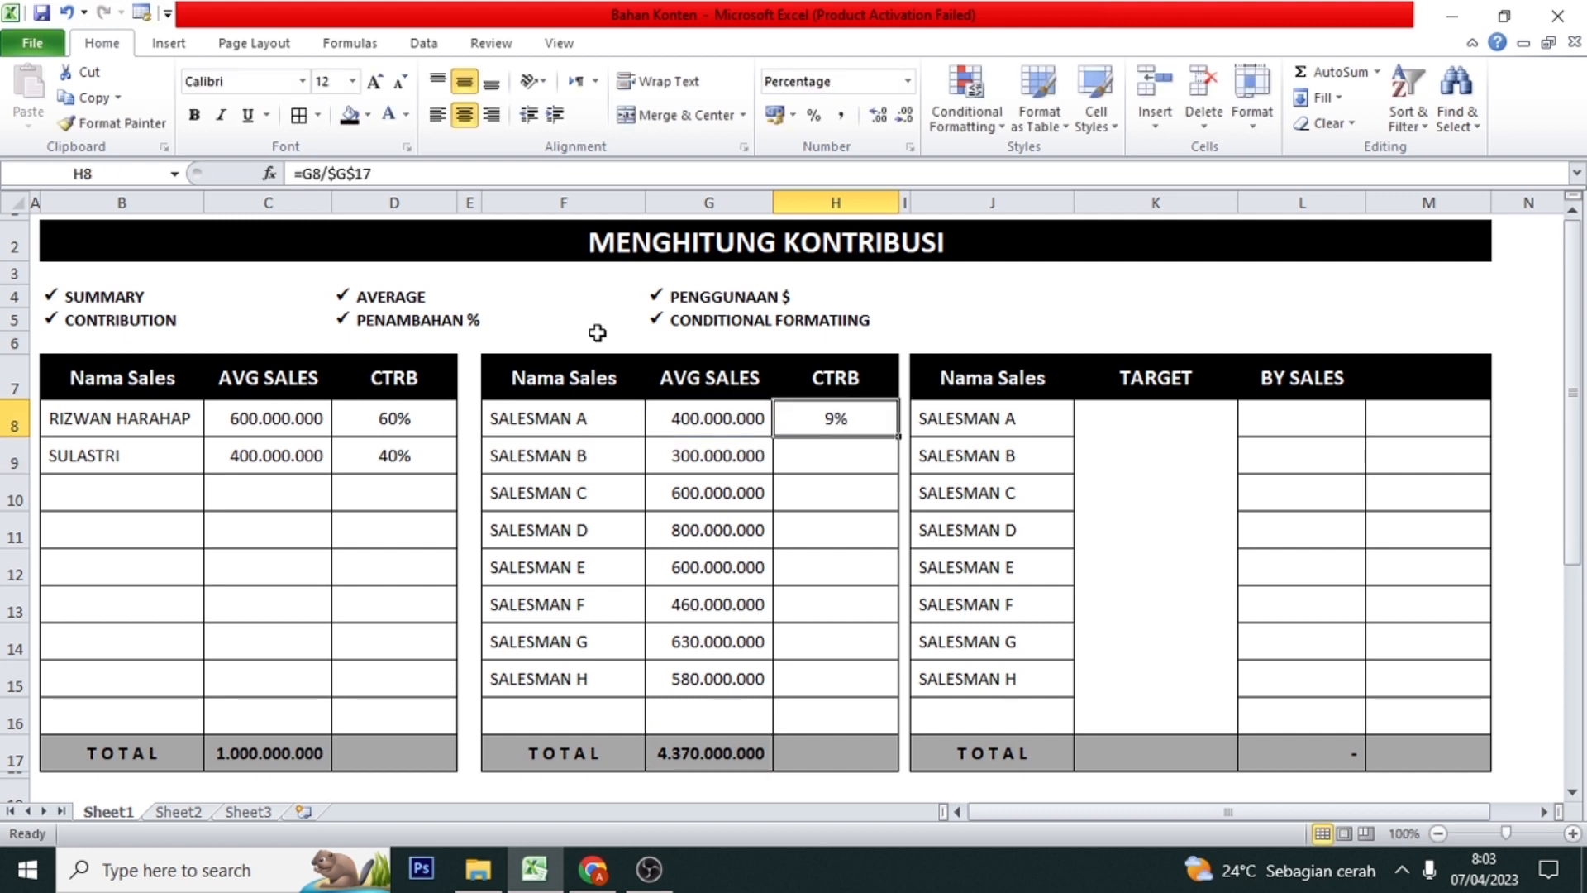
- Copy the contribution formula from H8 into H9:H15 for Salesman B through Salesman H
{"action": "key", "text": "ctrl+c"}
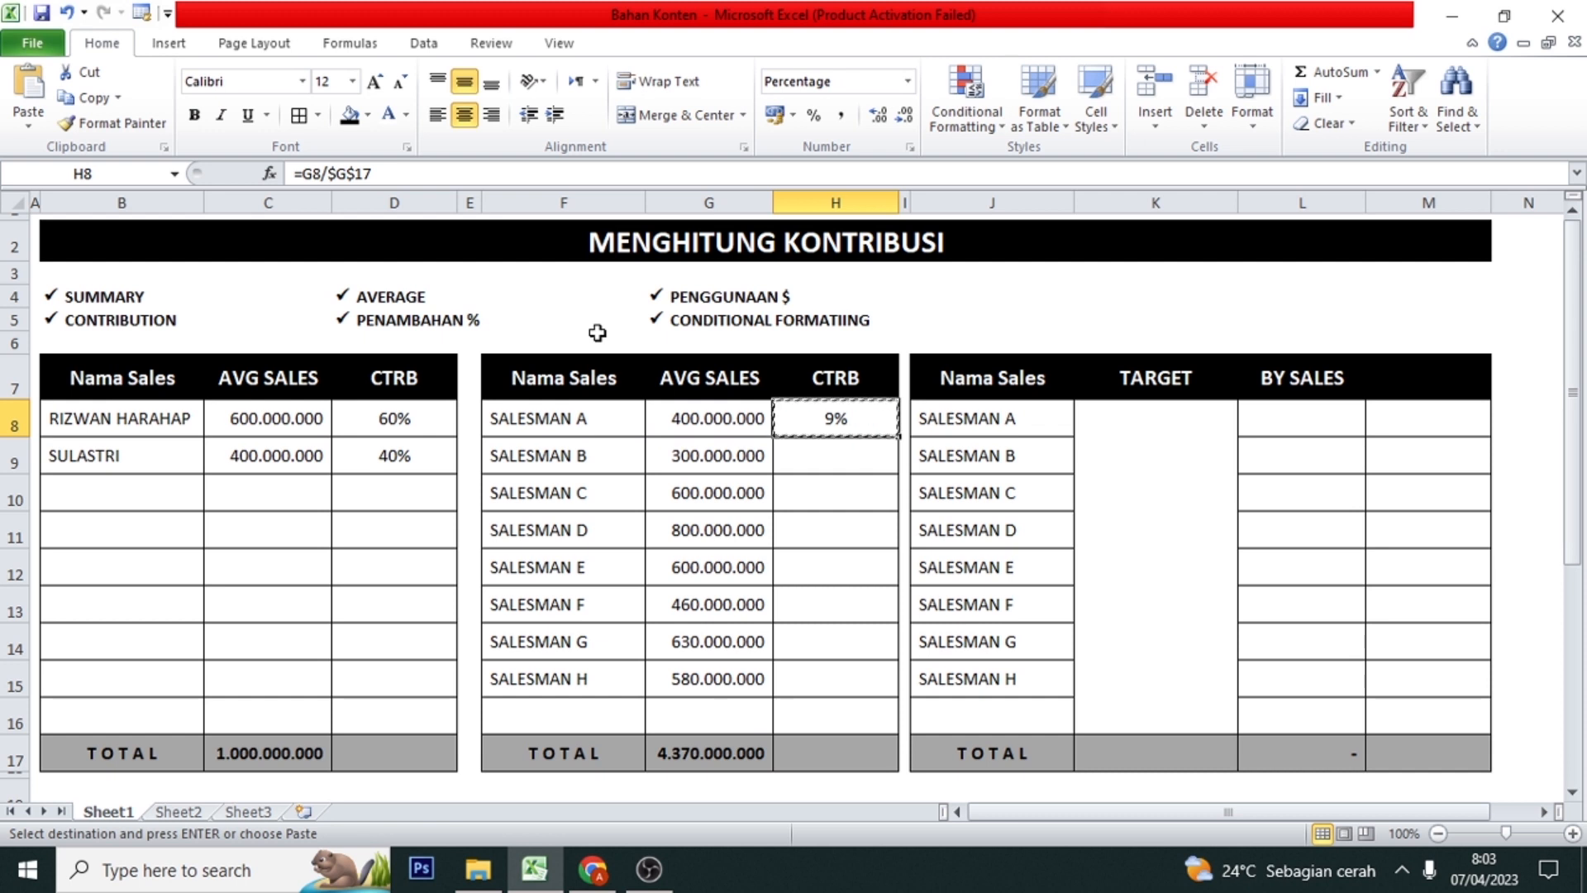
{"action": "key", "text": "Down"}
{"action": "key", "text": "shift+Down"}
{"action": "key", "text": "shift+Down"}
{"action": "key", "text": "shift+Down"}
{"action": "key", "text": "shift+Down"}
{"action": "key", "text": "shift+Down"}
{"action": "key", "text": "shift+Down"}
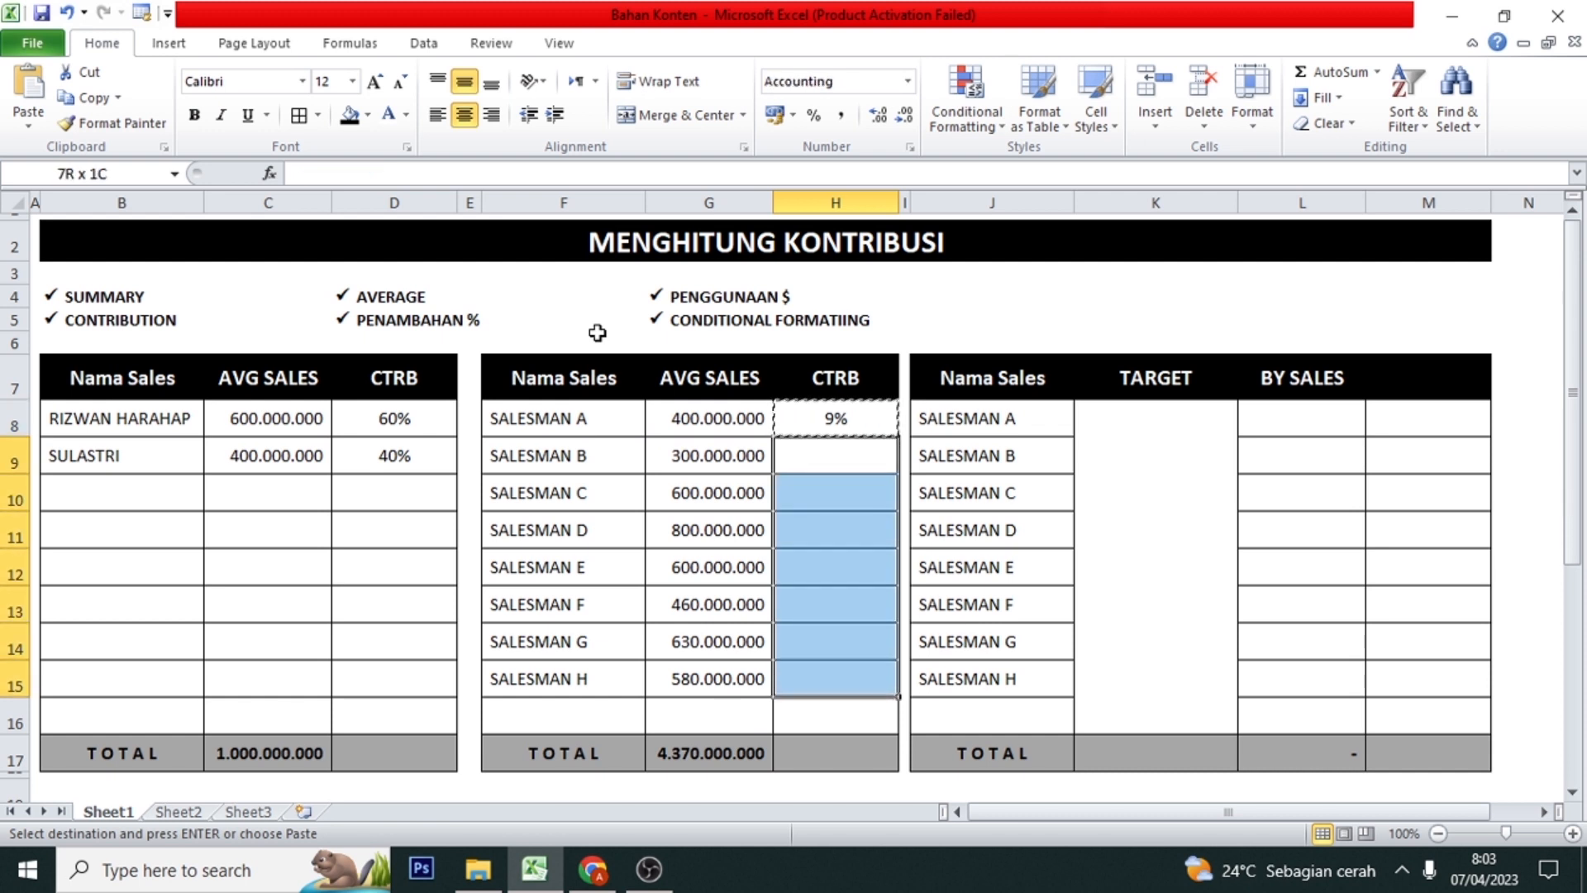
{"action": "key", "text": "Return"}
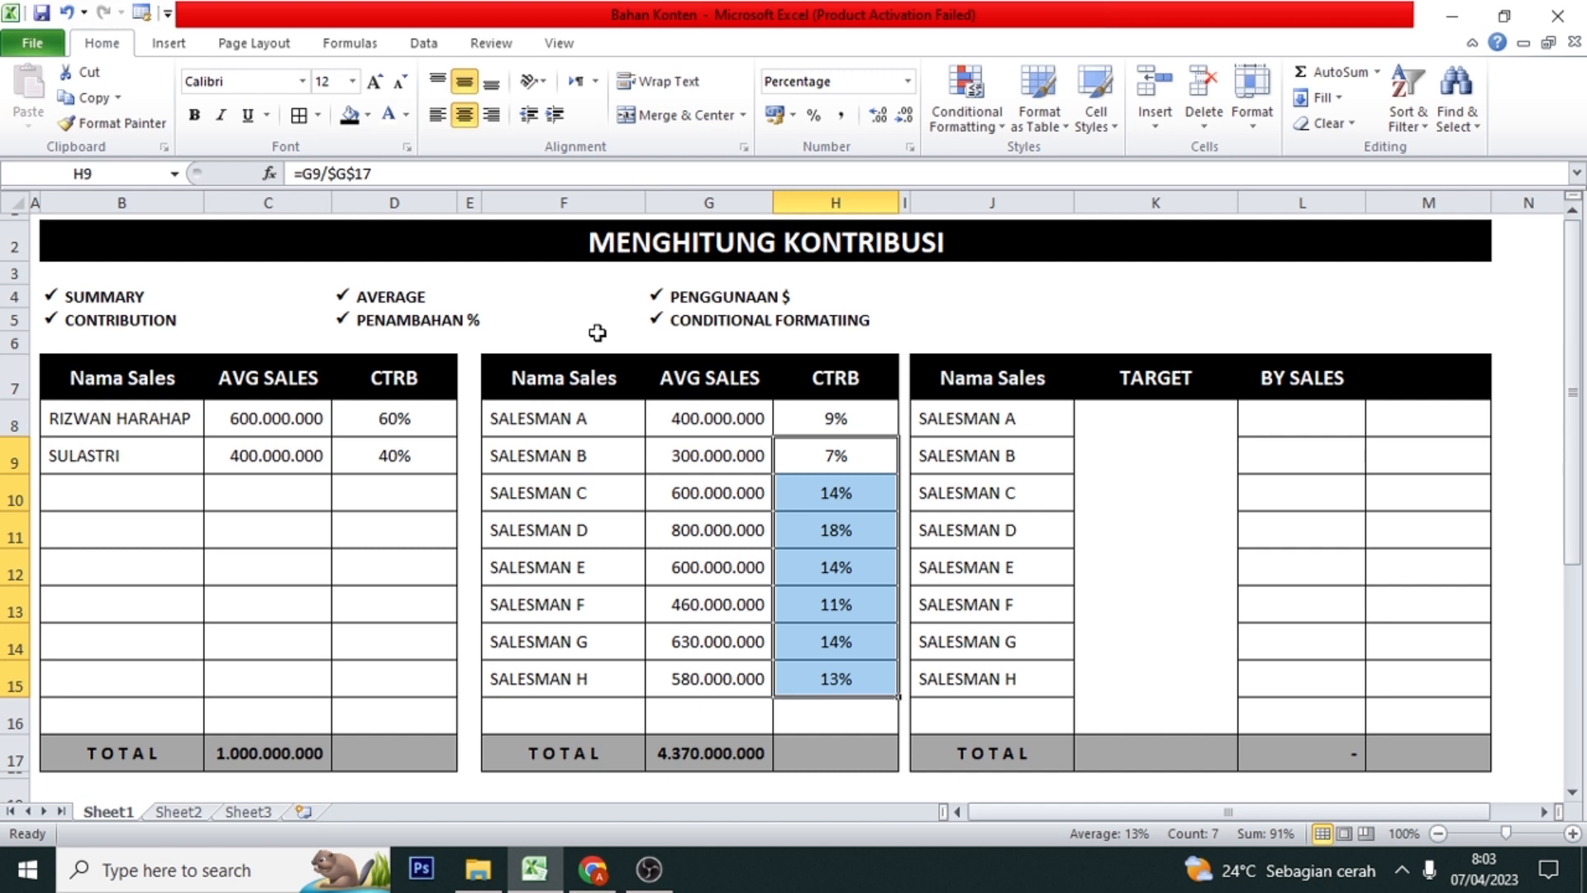
- Check the sum of the contribution percentages in H8:H15
{"action": "key", "text": "Up"}
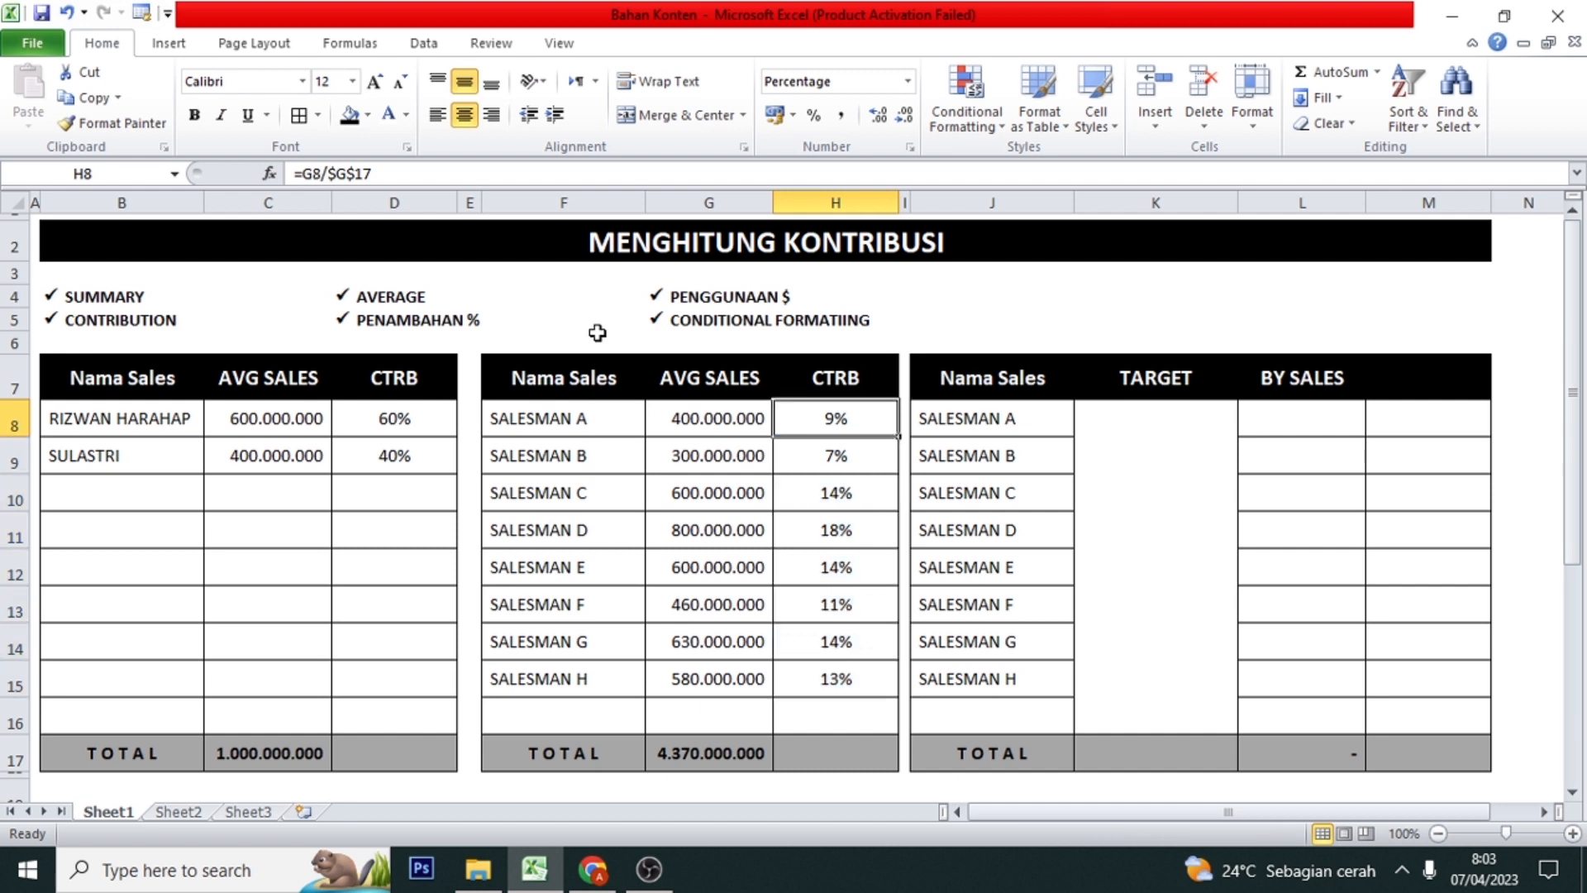
{"action": "key", "text": "shift+Down"}
{"action": "key", "text": "shift+Down"}
{"action": "key", "text": "shift+Down"}
{"action": "key", "text": "shift+Down"}
{"action": "key", "text": "shift+Down"}
{"action": "key", "text": "shift+Down"}
{"action": "key", "text": "shift+Down"}
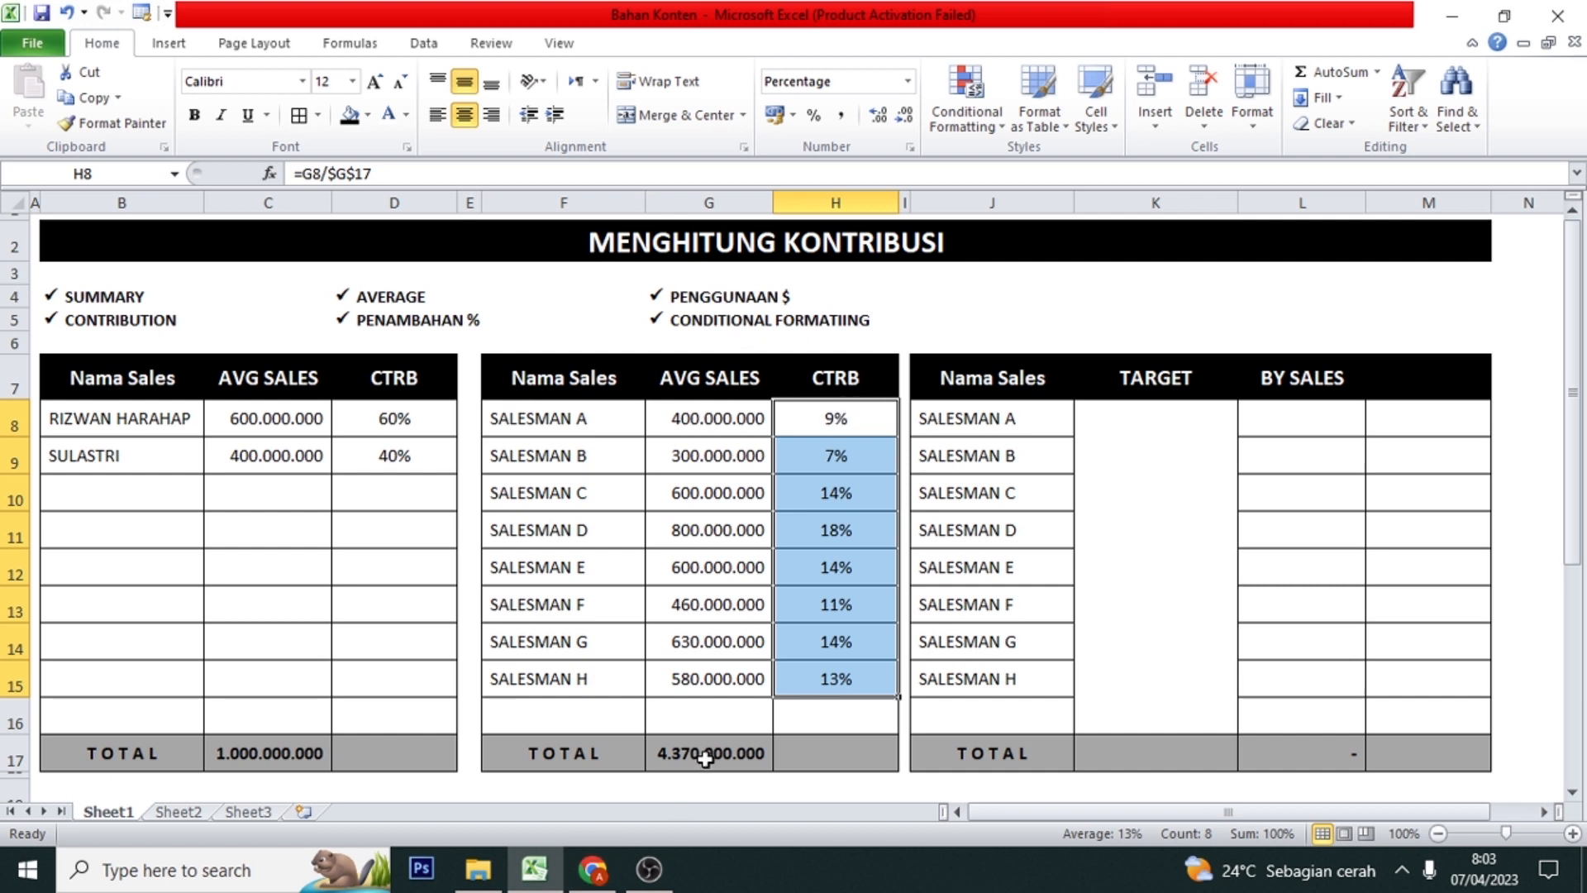
- Examine the copied contribution formulas in H9 through H14 for their row references and the fixed total reference
{"action": "left_click", "coordinate": [861, 423]}
{"action": "key", "text": "Down"}
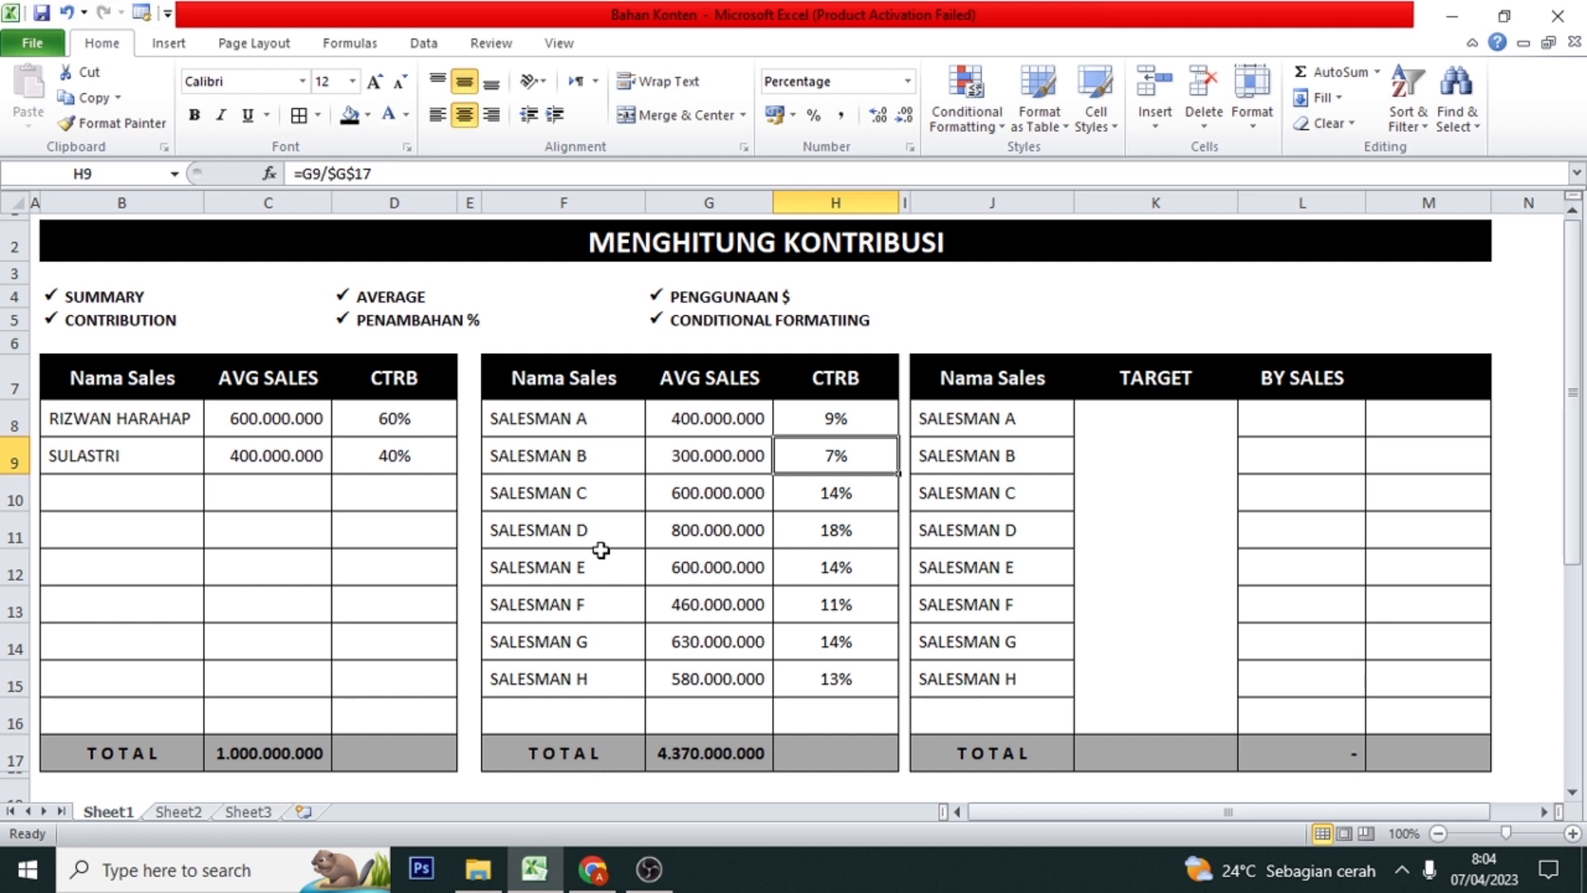
{"action": "key", "text": "Down"}
{"action": "key", "text": "Down"}
{"action": "key", "text": "Down"}
{"action": "key", "text": "Down"}
{"action": "key", "text": "Down"}
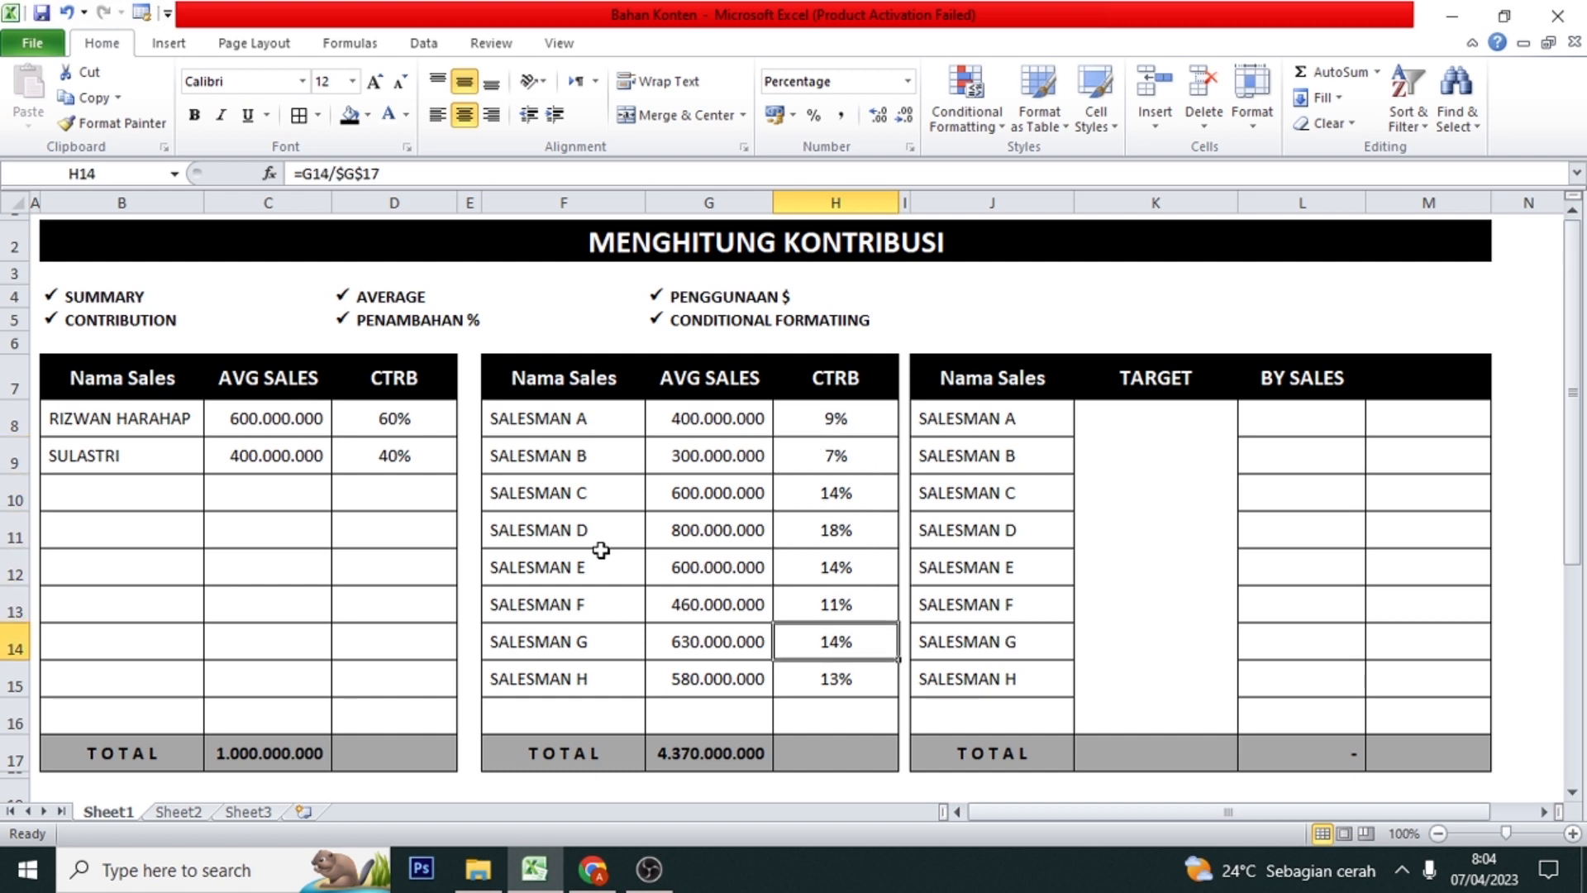
{"action": "key", "text": "Up"}
{"action": "key", "text": "Up"}
{"action": "key", "text": "Up"}
{"action": "key", "text": "Up"}
{"action": "key", "text": "Up"}
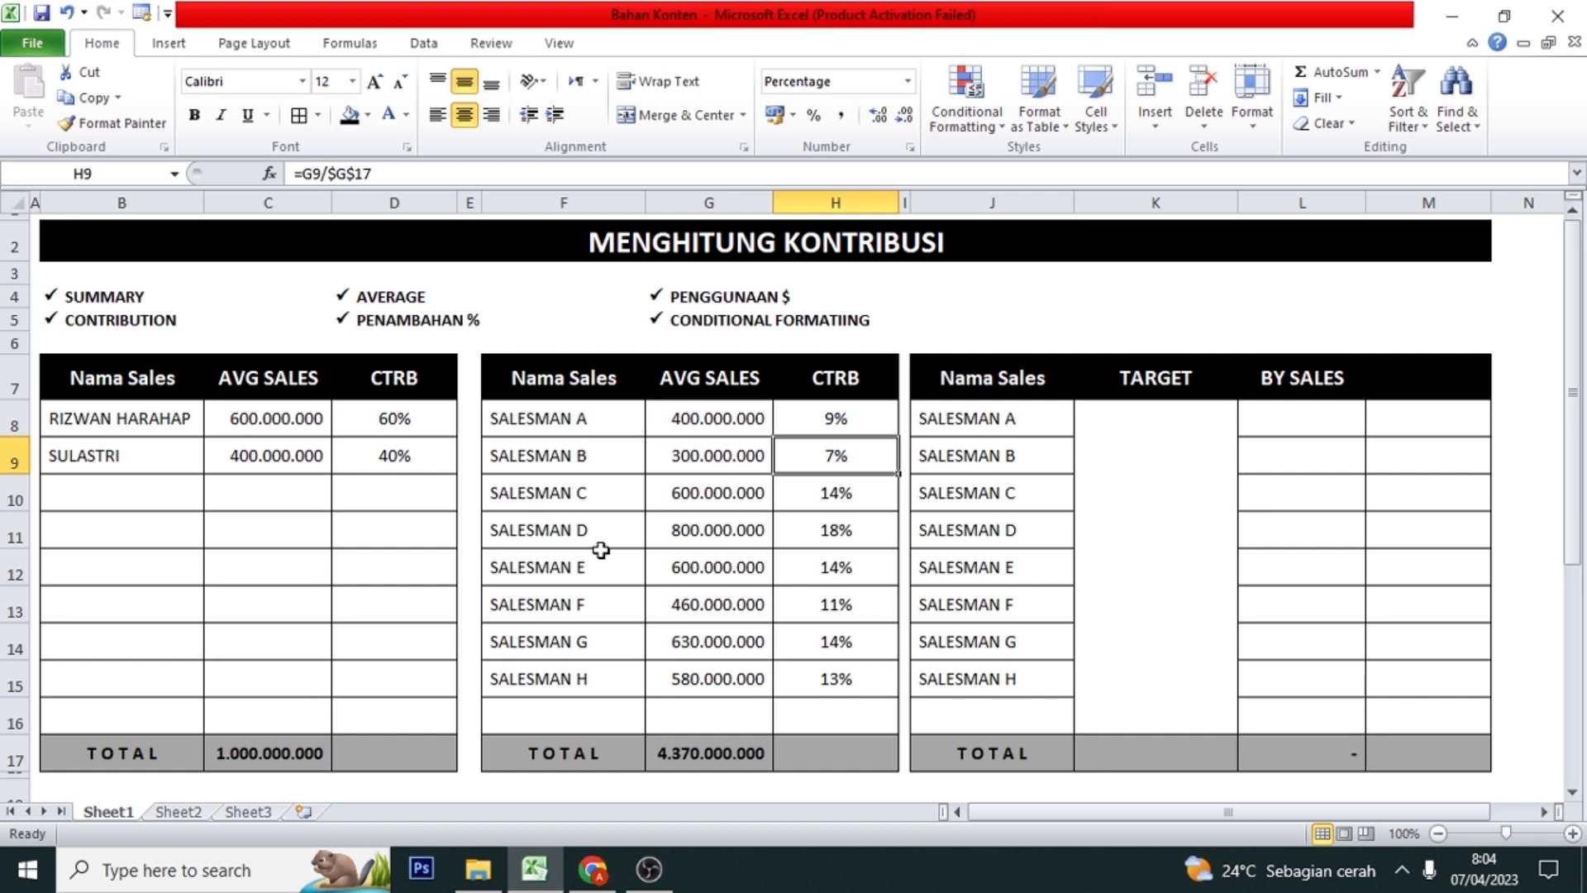
- Clear the contribution formulas in H9:H15 for Salesman B through Salesman H
{"action": "left_click", "coordinate": [836, 416]}
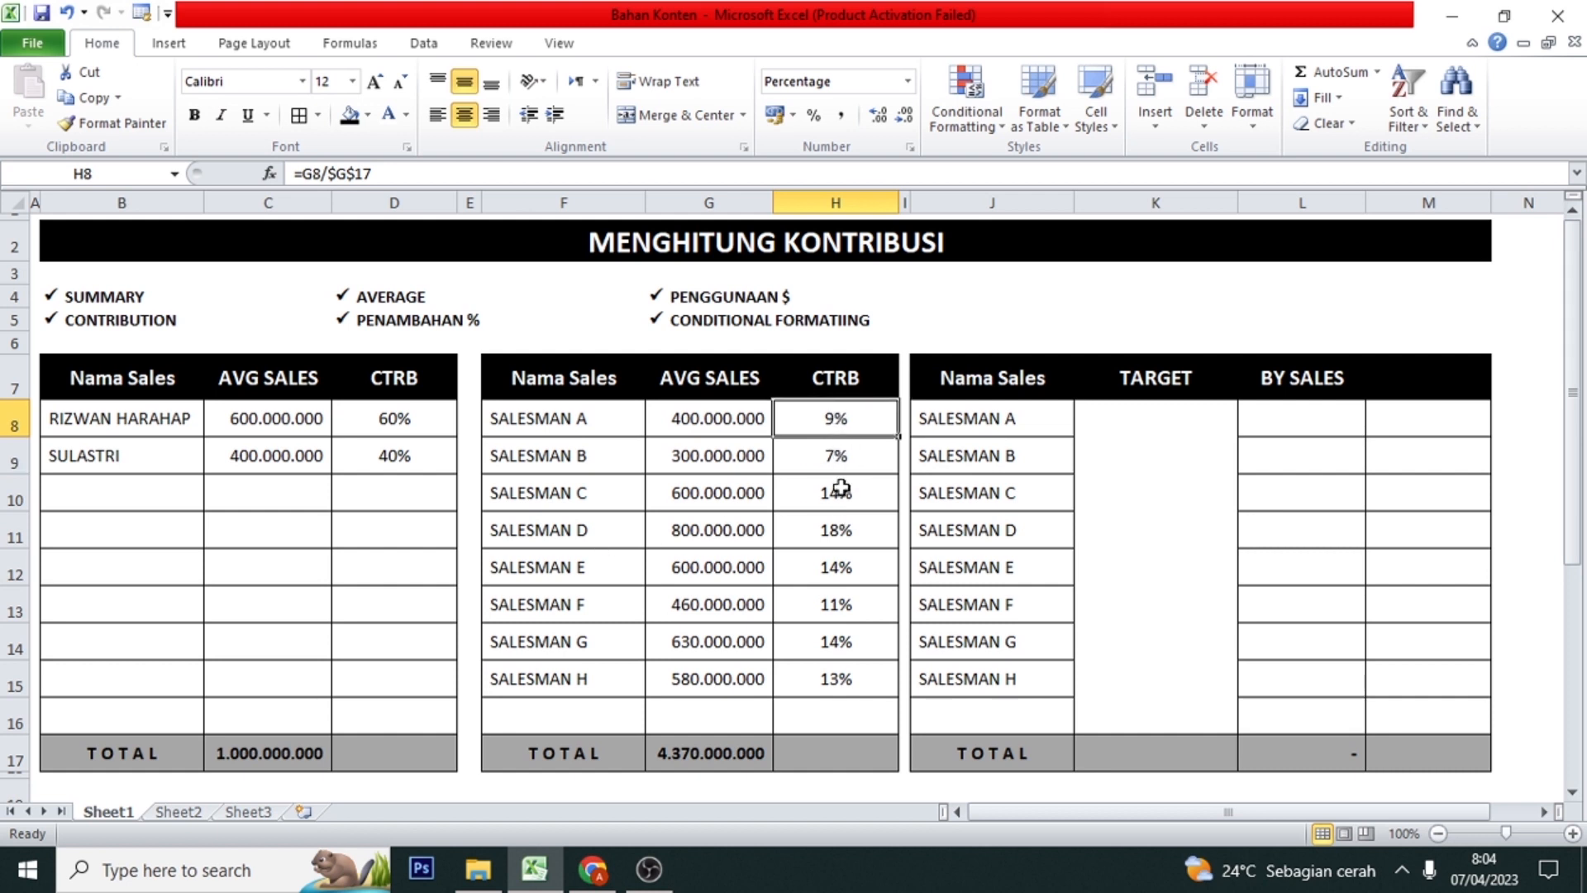
{"action": "key", "text": "Down"}
{"action": "key", "text": "shift+Down"}
{"action": "key", "text": "shift+Down"}
{"action": "key", "text": "shift+Down"}
{"action": "key", "text": "shift+Down"}
{"action": "key", "text": "shift+Down"}
{"action": "key", "text": "shift+Down"}
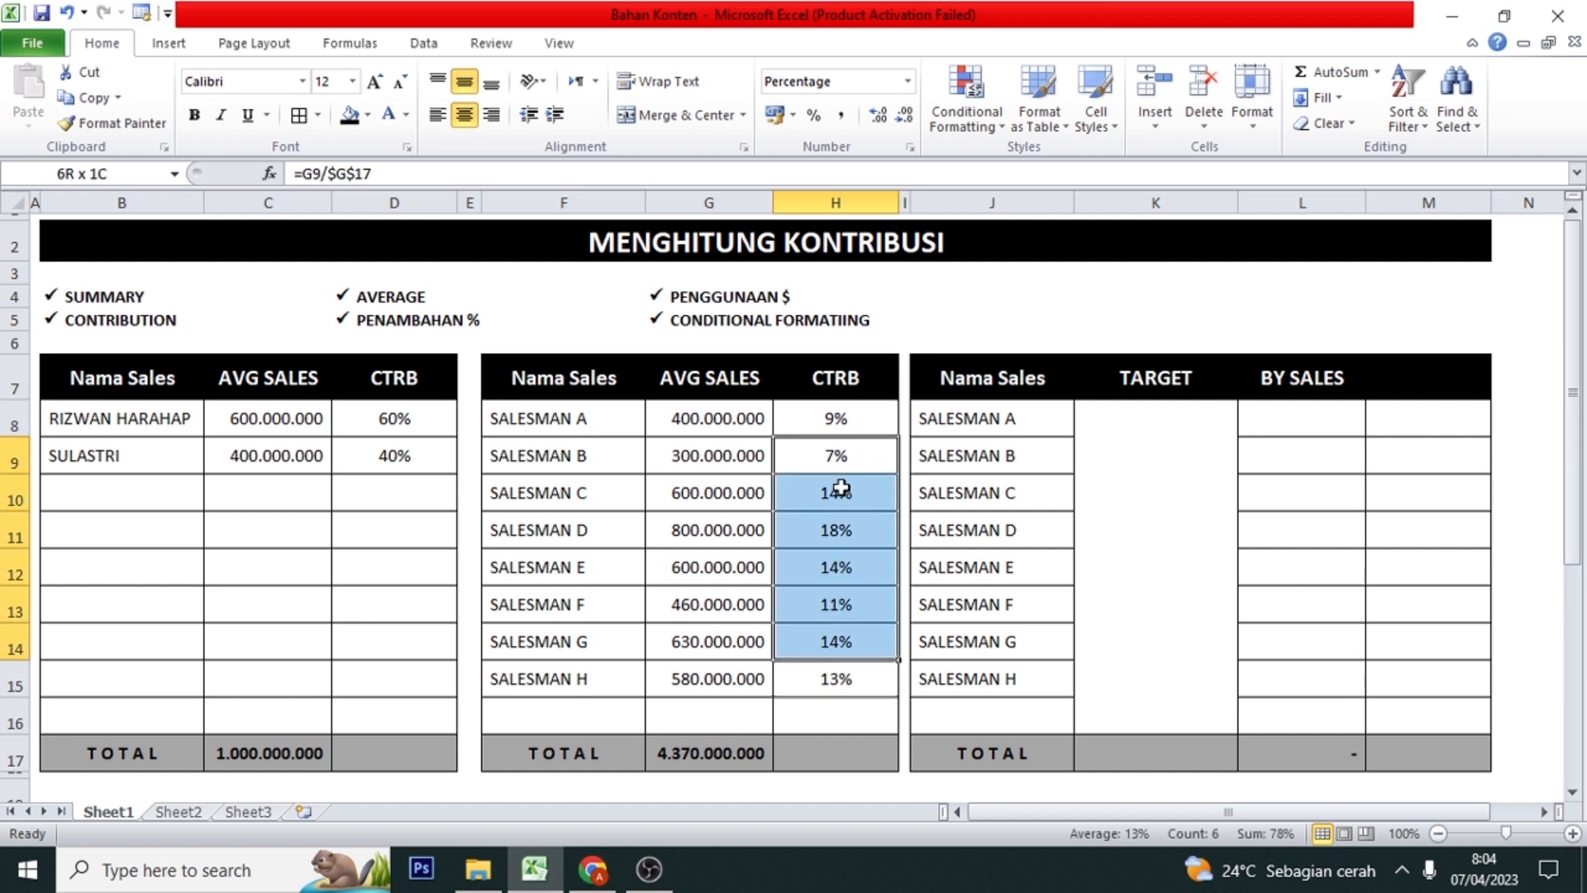
{"action": "key", "text": "Delete"}
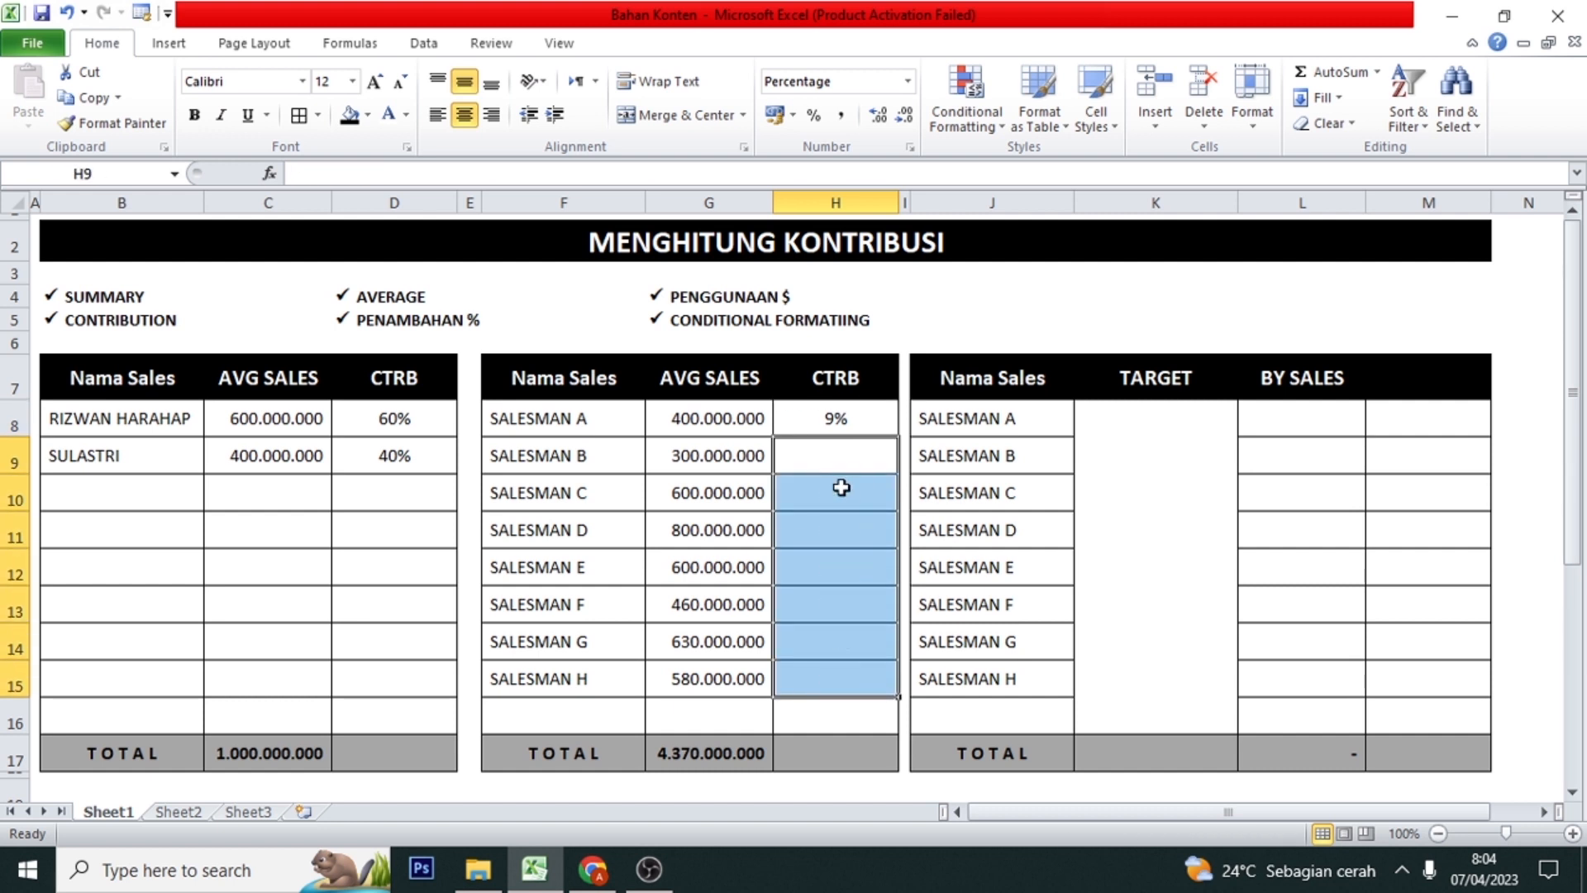
- Remove the dollar signs from the total reference in H8 so that the formula reads =G8/G17
{"action": "left_click", "coordinate": [817, 419]}
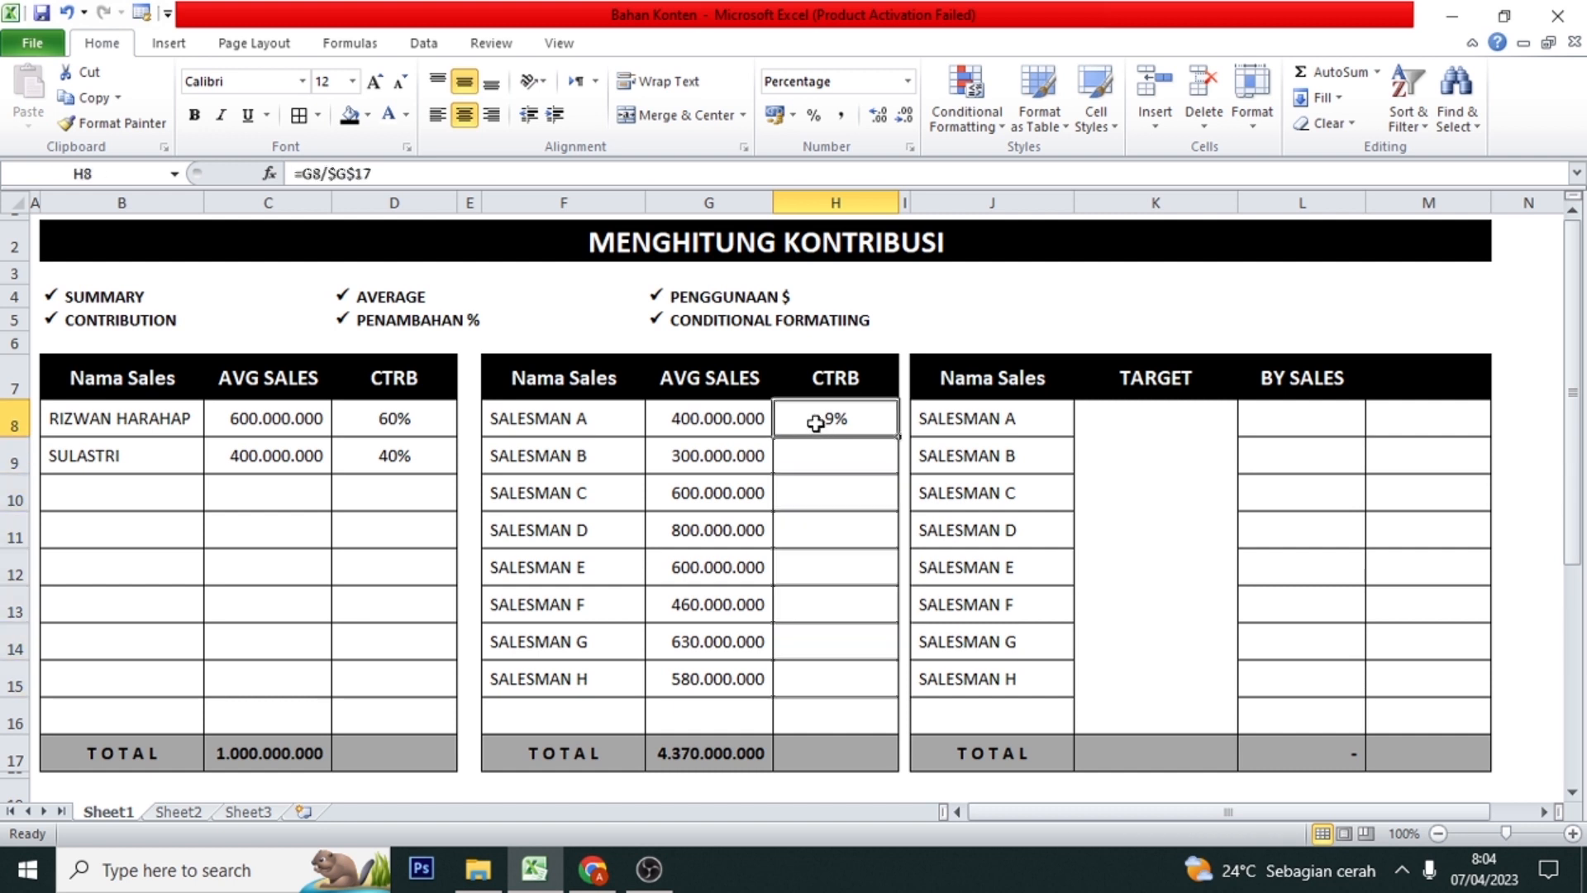
{"action": "double_click", "coordinate": [364, 174]}
{"action": "key", "text": "Left"}
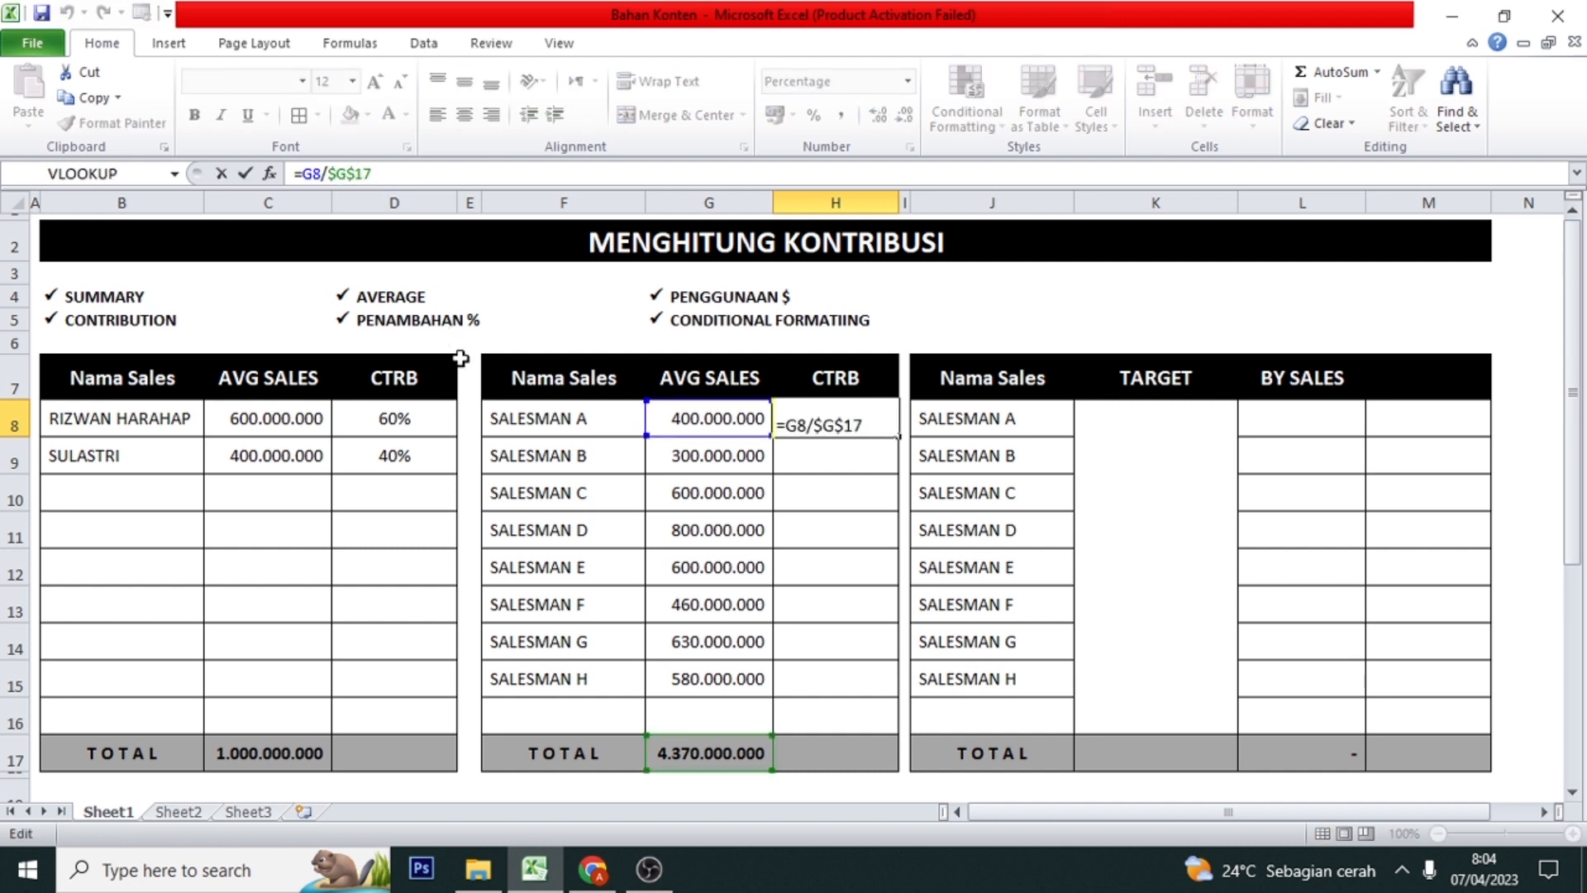
{"action": "key", "text": "BackSpace"}
{"action": "key", "text": "Left"}
{"action": "key", "text": "BackSpace"}
{"action": "key", "text": "Return"}
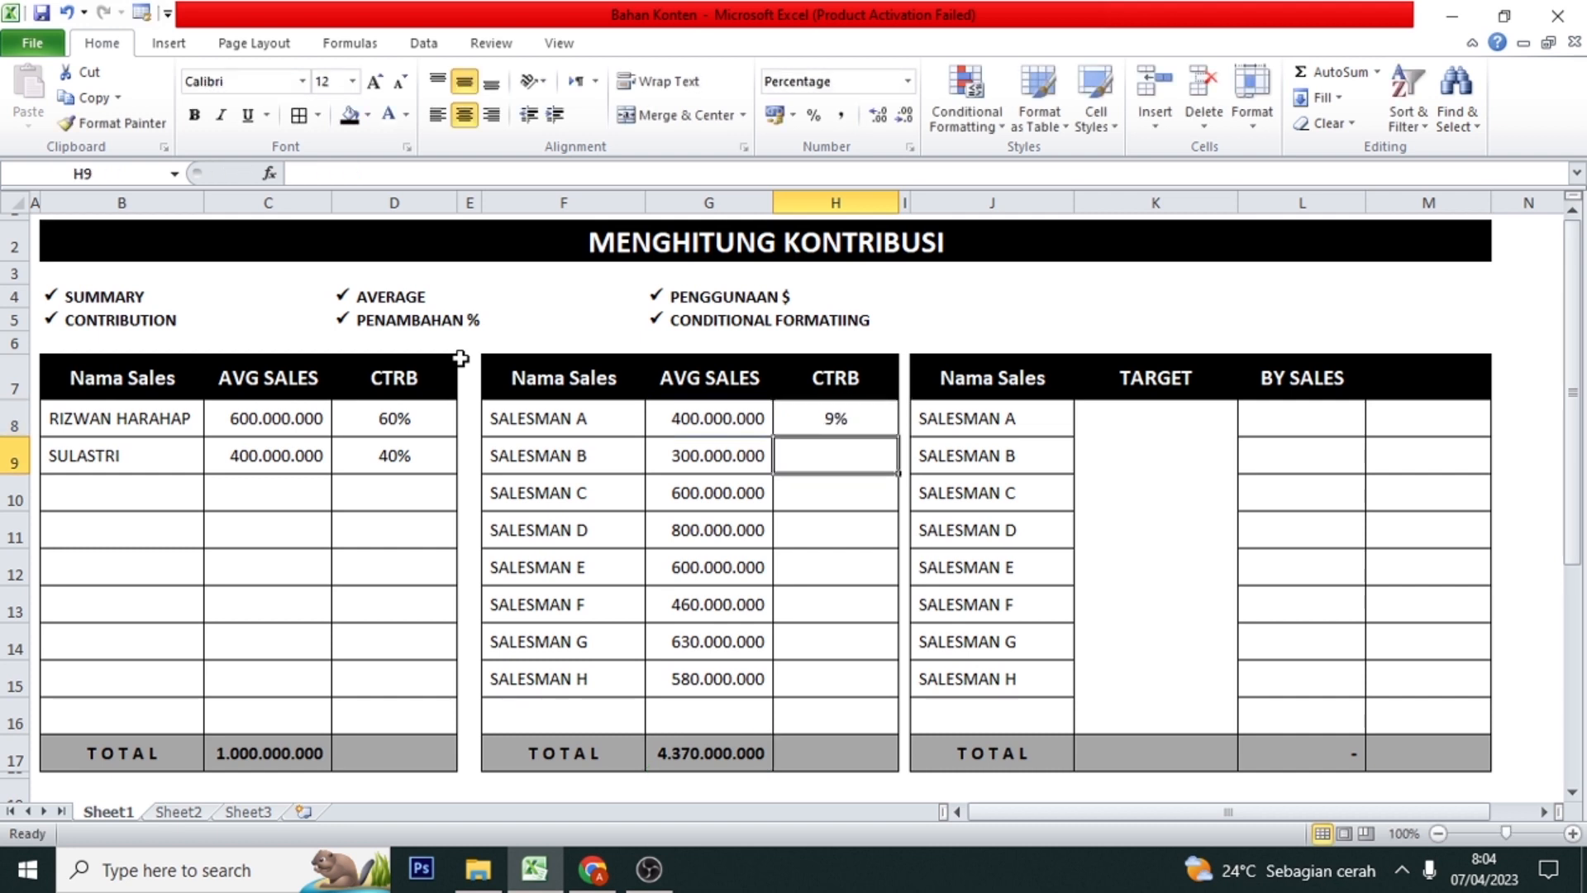
- Restore the absolute reference to the total in Salesman A's contribution formula in H8, giving =G8/$G$17
{"action": "key", "text": "Up"}
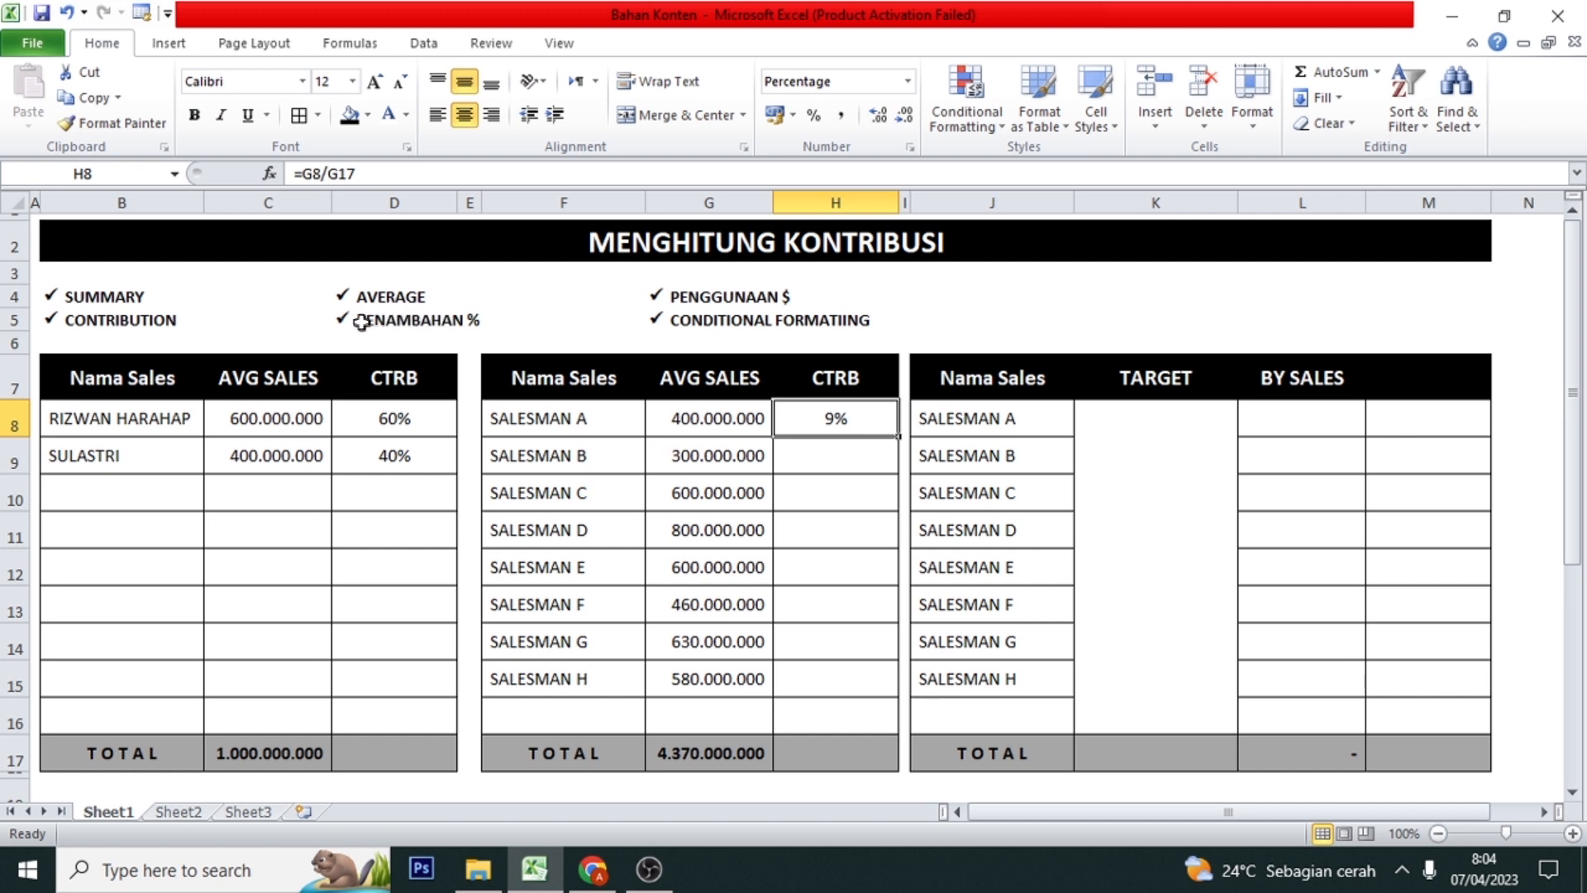
{"action": "left_click", "coordinate": [340, 180]}
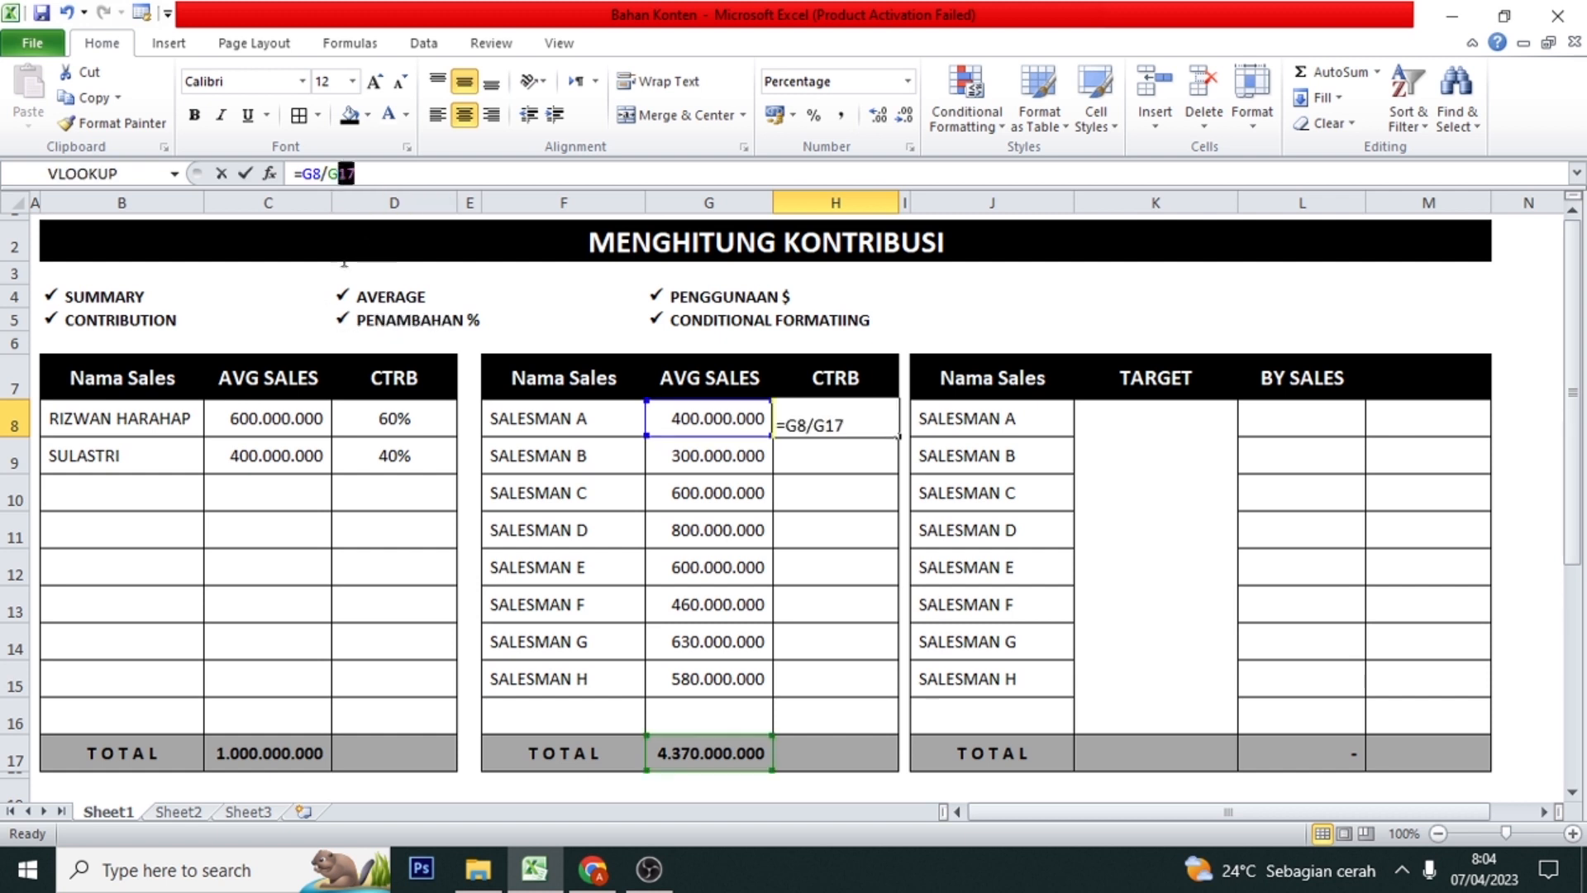
{"action": "key", "text": "Left"}
{"action": "key", "text": "Left"}
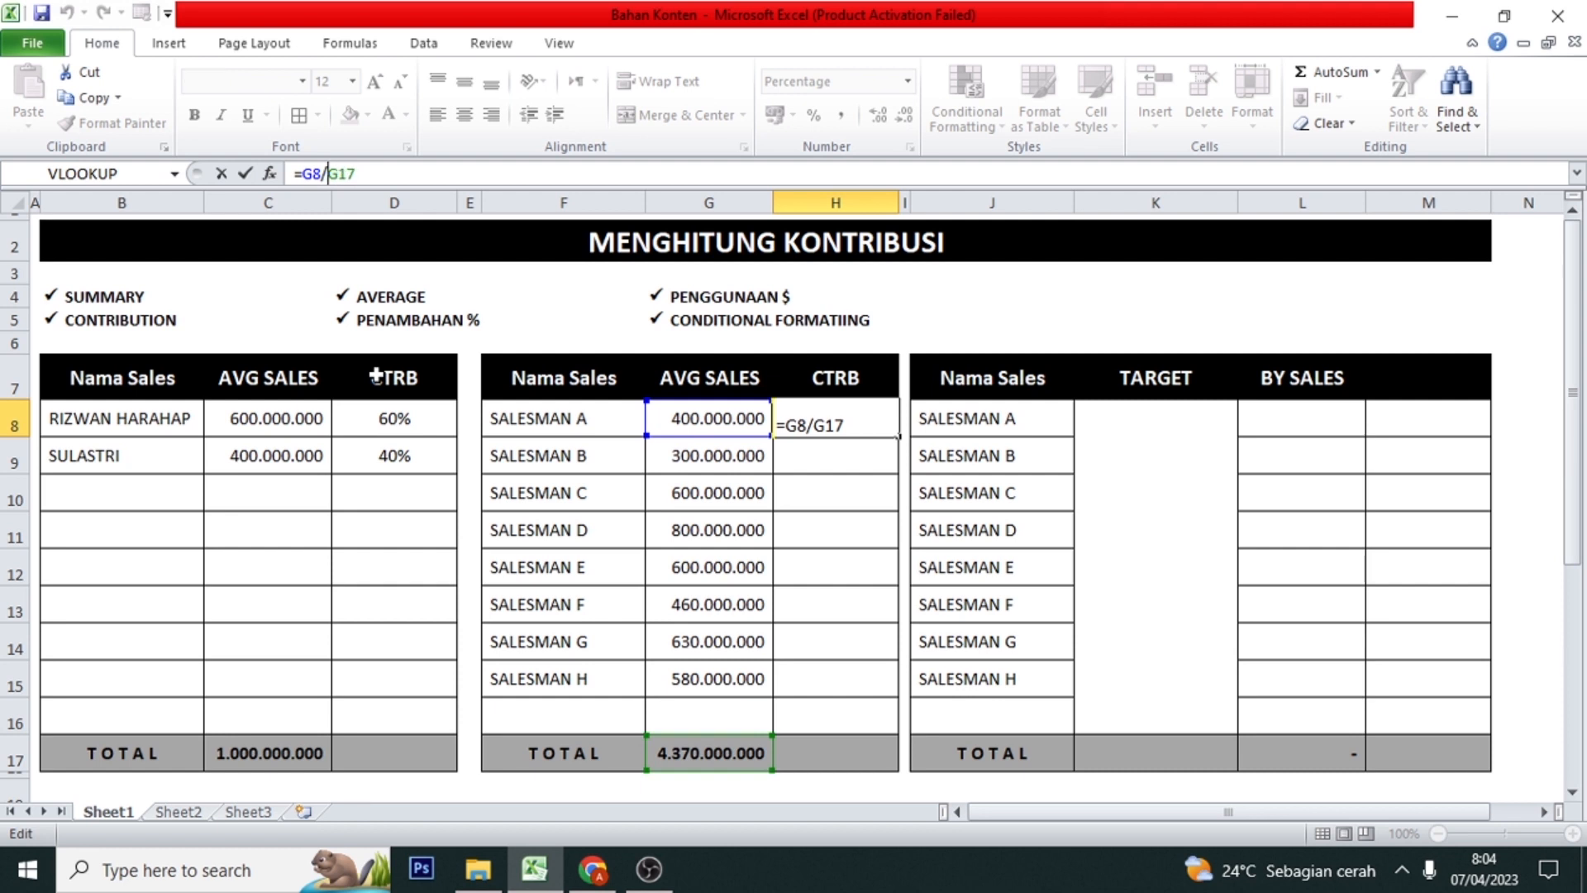
{"action": "type", "text": "$"}
{"action": "key", "text": "Return"}
{"action": "key", "text": "Up"}
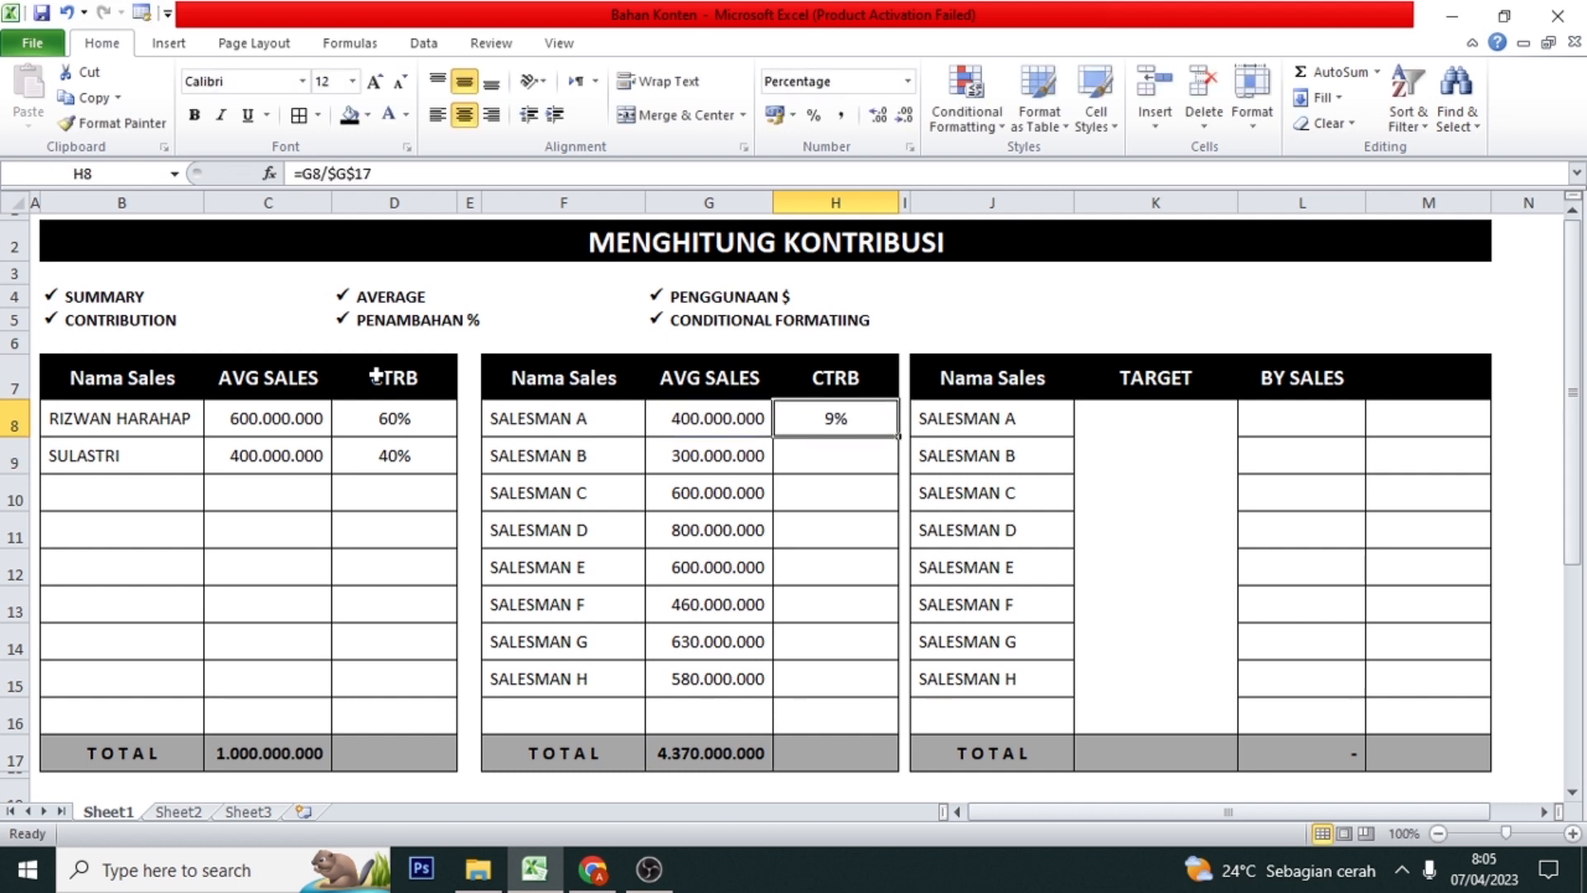
- Copy Salesman A's contribution formula from H8 into H9:H15 for the remaining salesmen
{"action": "key", "text": "ctrl+c"}
{"action": "key", "text": "Down"}
{"action": "key", "text": "shift+Down"}
{"action": "key", "text": "shift+Down"}
{"action": "key", "text": "shift+Down"}
{"action": "key", "text": "shift+Down"}
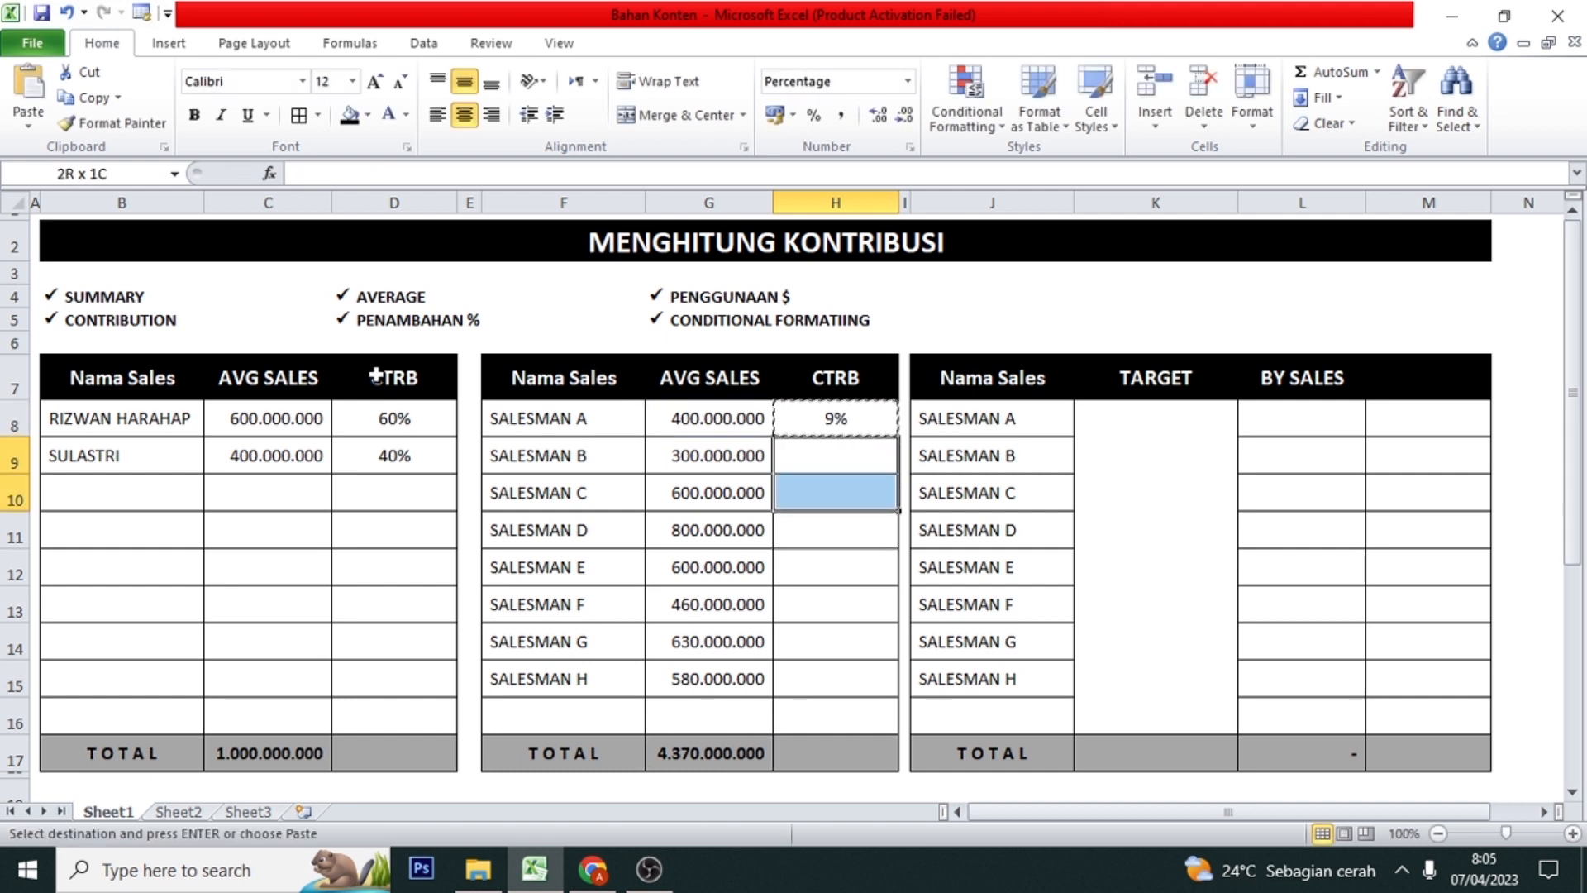
{"action": "key", "text": "shift+Down"}
{"action": "key", "text": "shift+Down"}
{"action": "key", "text": "Return"}
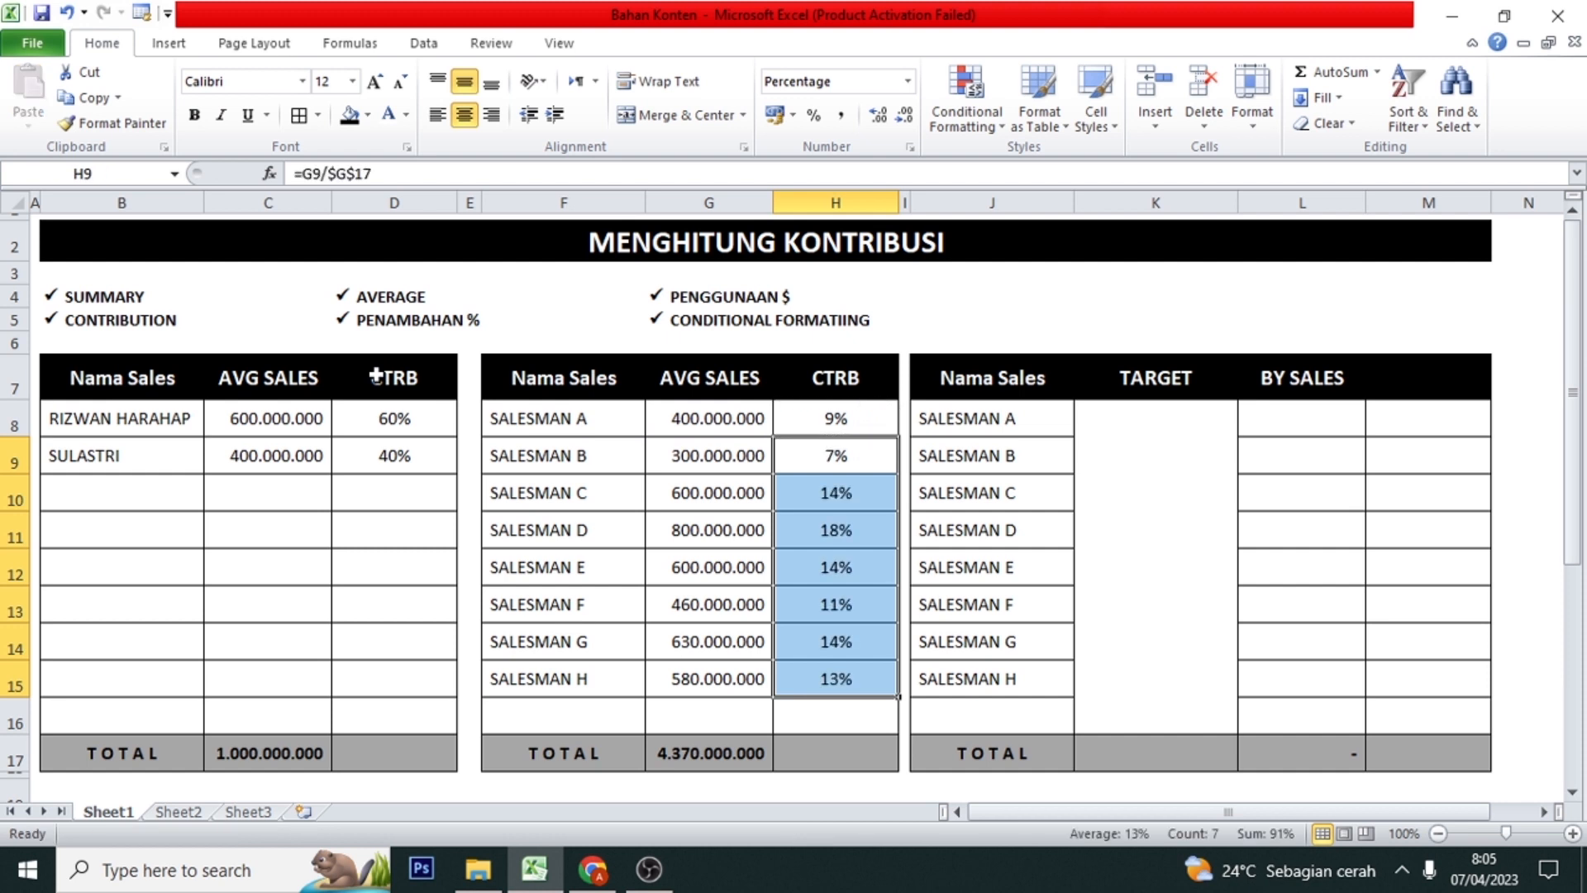
- Check the sum of the contribution percentages in the CTRB column from H8 down to the total row
{"action": "key", "text": "Up"}
{"action": "key", "text": "shift+Down"}
{"action": "key", "text": "shift+Down"}
{"action": "key", "text": "shift+Down"}
{"action": "key", "text": "shift+Down"}
{"action": "key", "text": "shift+Down"}
{"action": "key", "text": "shift+Down"}
{"action": "key", "text": "shift+Down"}
{"action": "key", "text": "shift+Down"}
{"action": "key", "text": "shift+Down"}
{"action": "key", "text": "shift+Down"}
{"action": "key", "text": "shift+Up"}
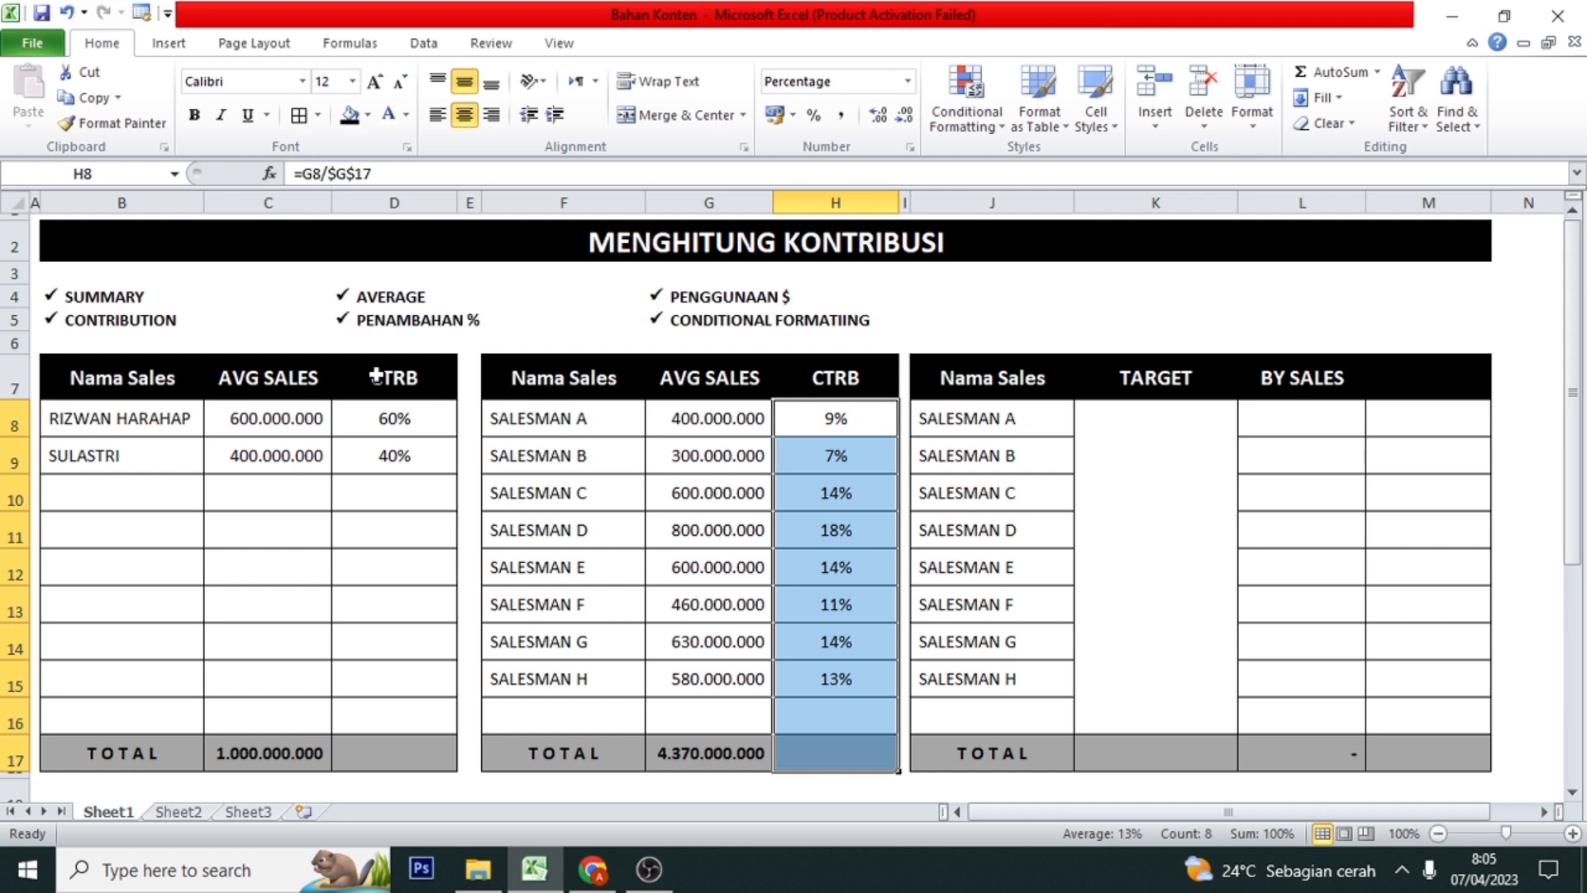
{"action": "left_click", "coordinate": [686, 418]}
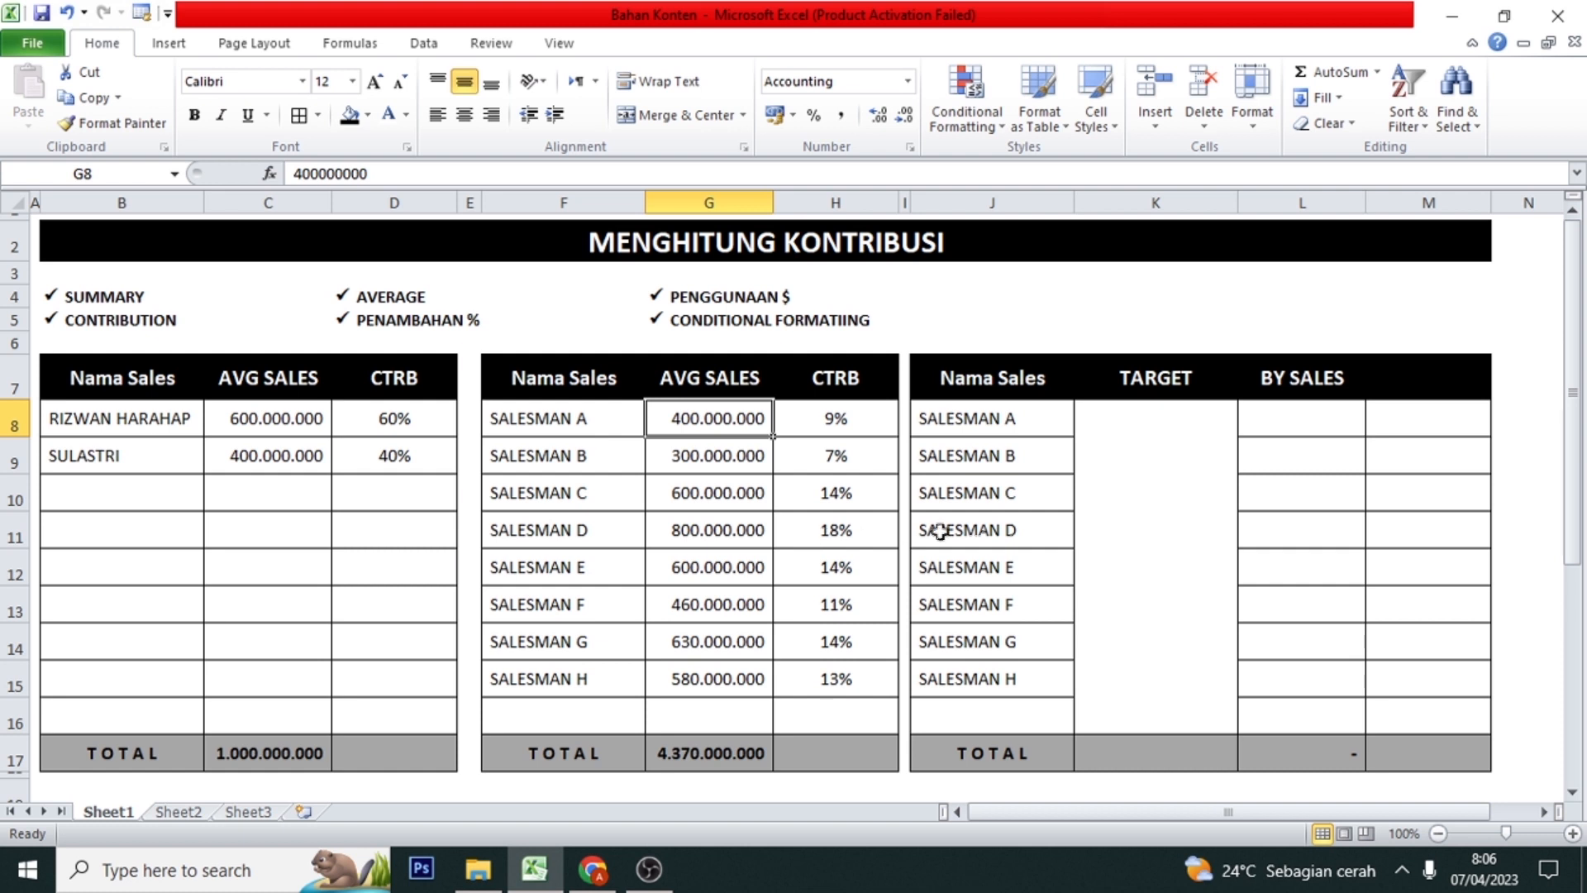
{"action": "left_click", "coordinate": [703, 749]}
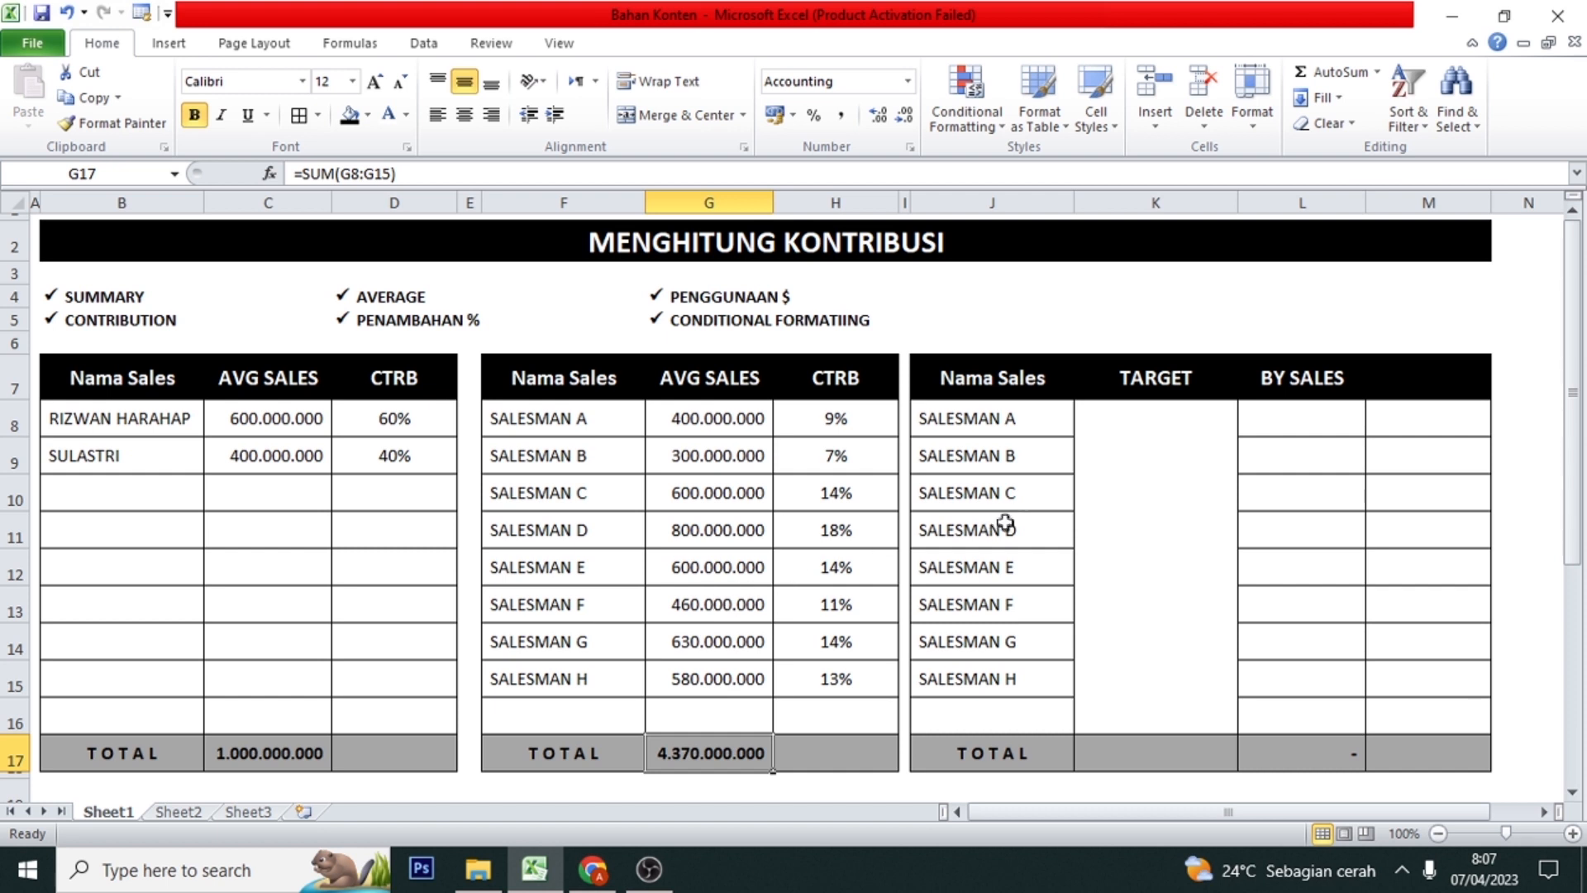
- Calculate the TARGET in merged cell K8 as total average sales plus 30 percent with =G17*1,30
{"action": "left_click", "coordinate": [1175, 552]}
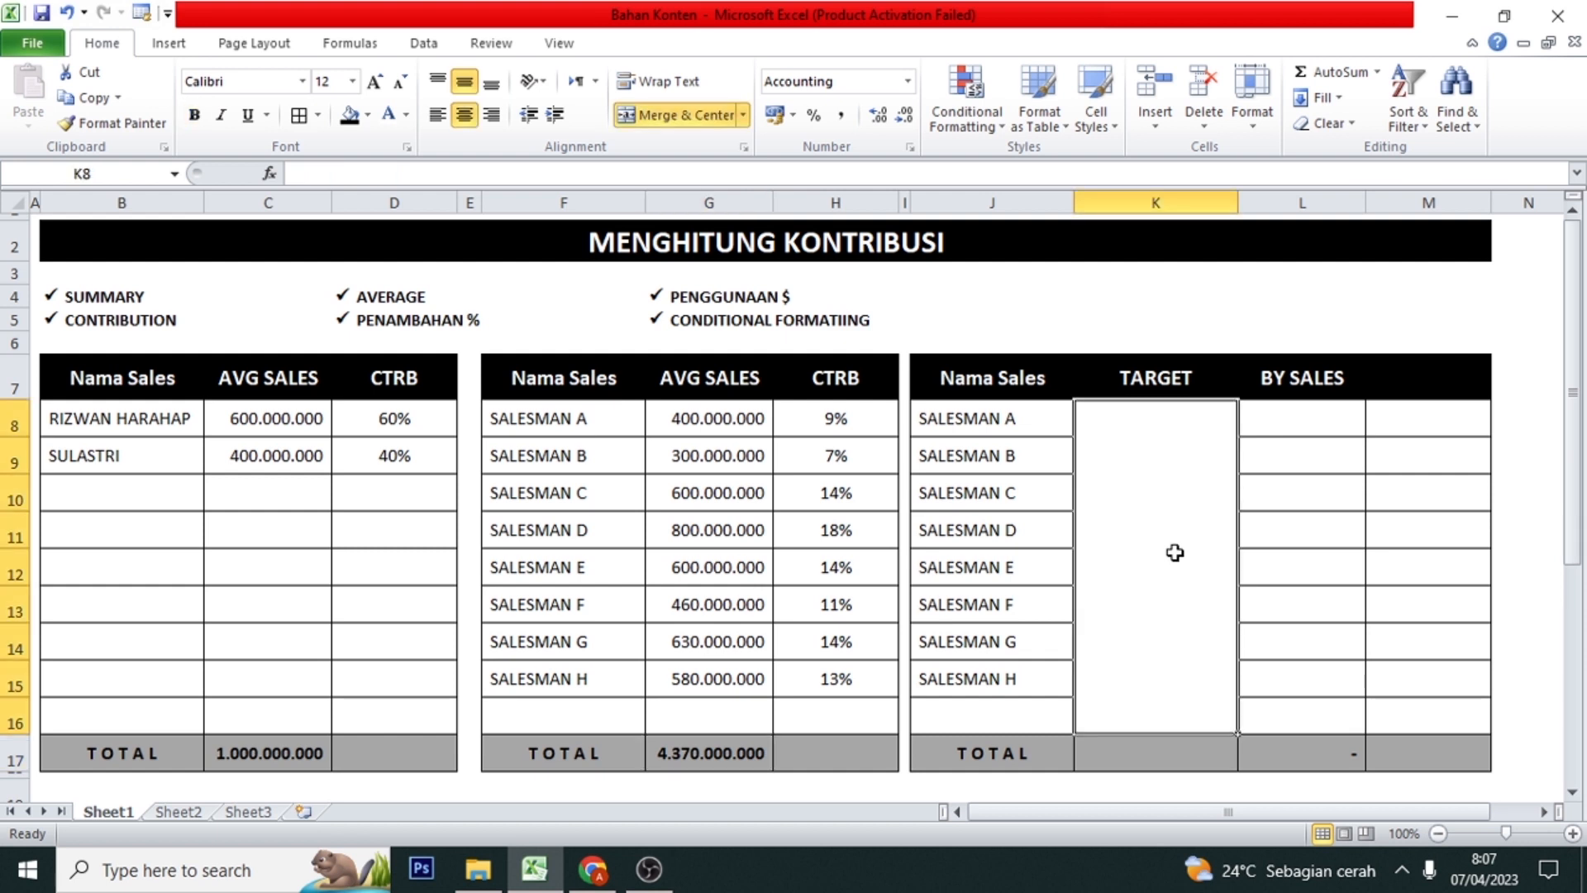
{"action": "type", "text": "="}
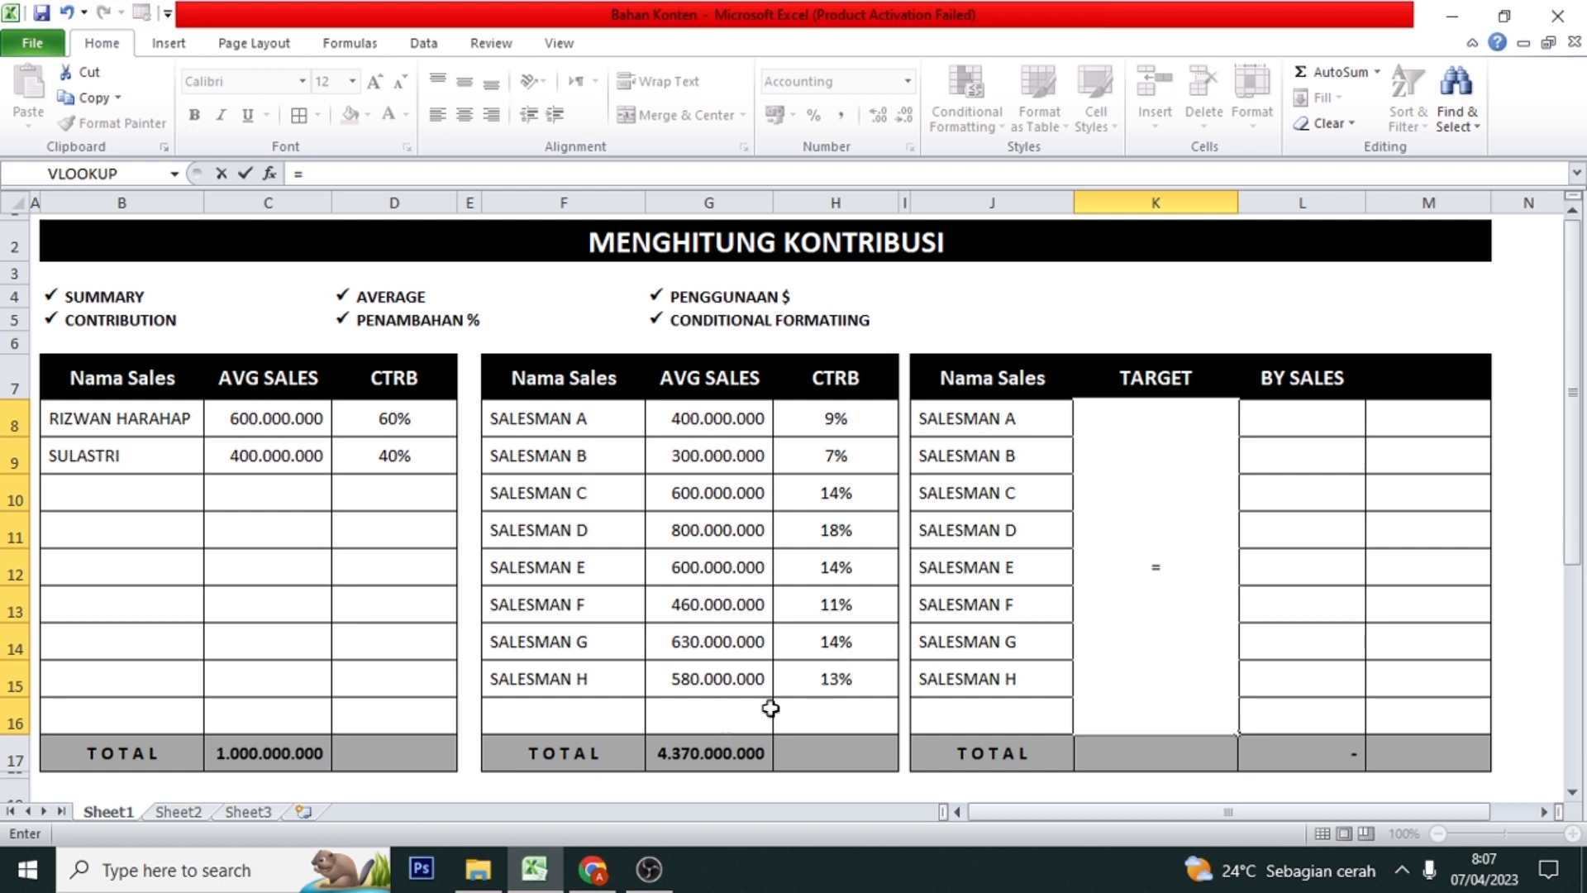
{"action": "left_click", "coordinate": [701, 751]}
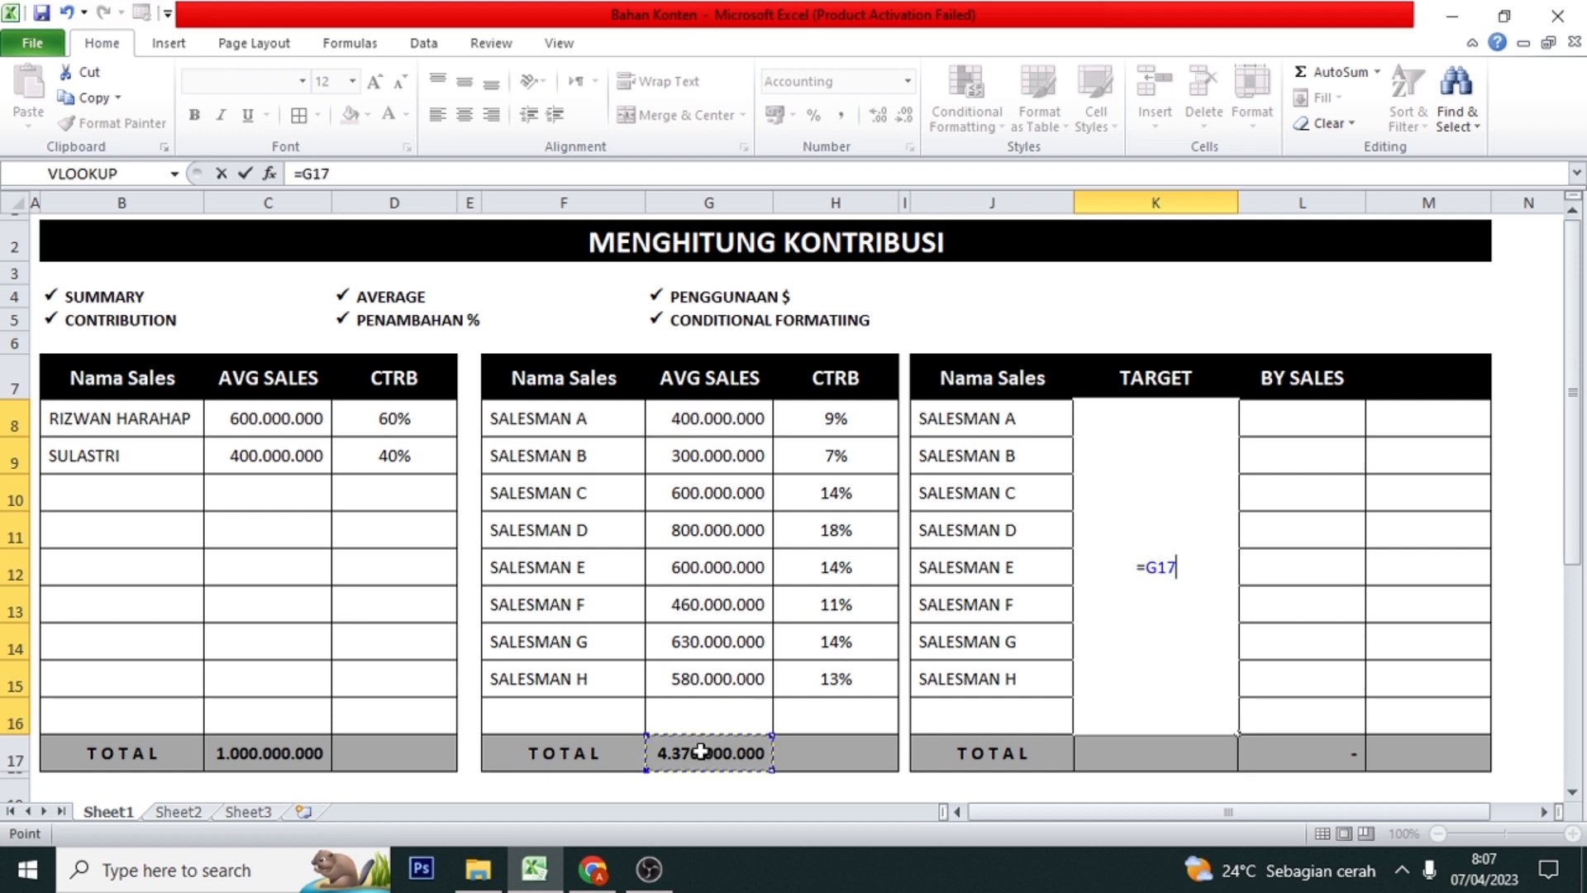
{"action": "type", "text": "*1,30"}
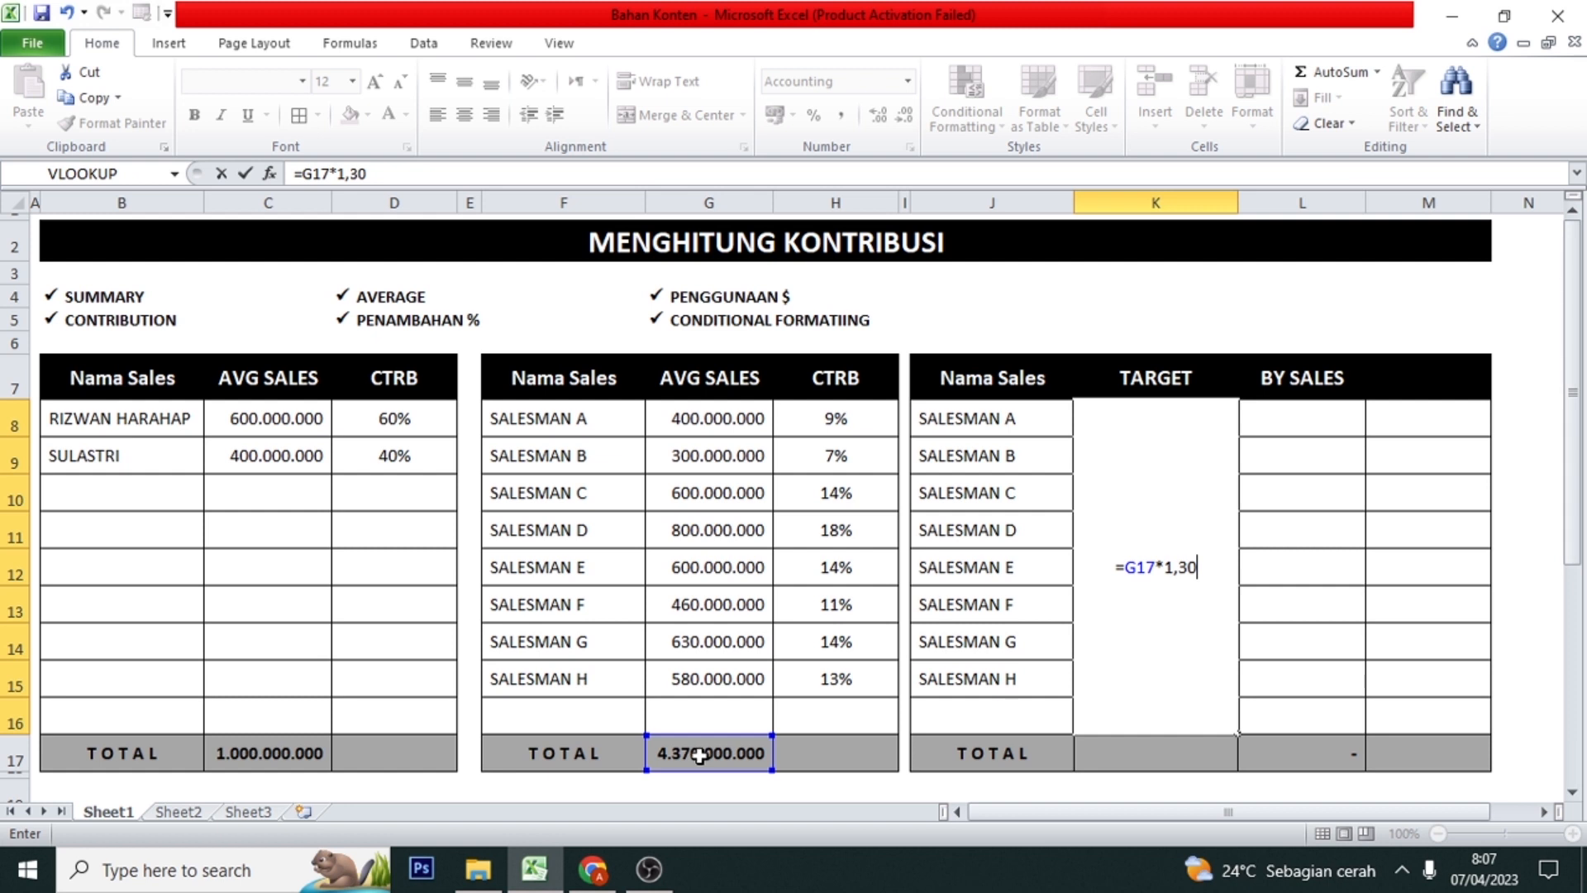
{"action": "key", "text": "Left"}
{"action": "key", "text": "Left"}
{"action": "key", "text": "Right"}
{"action": "key", "text": "Down"}
{"action": "key", "text": "Down"}
{"action": "key", "text": "Right"}
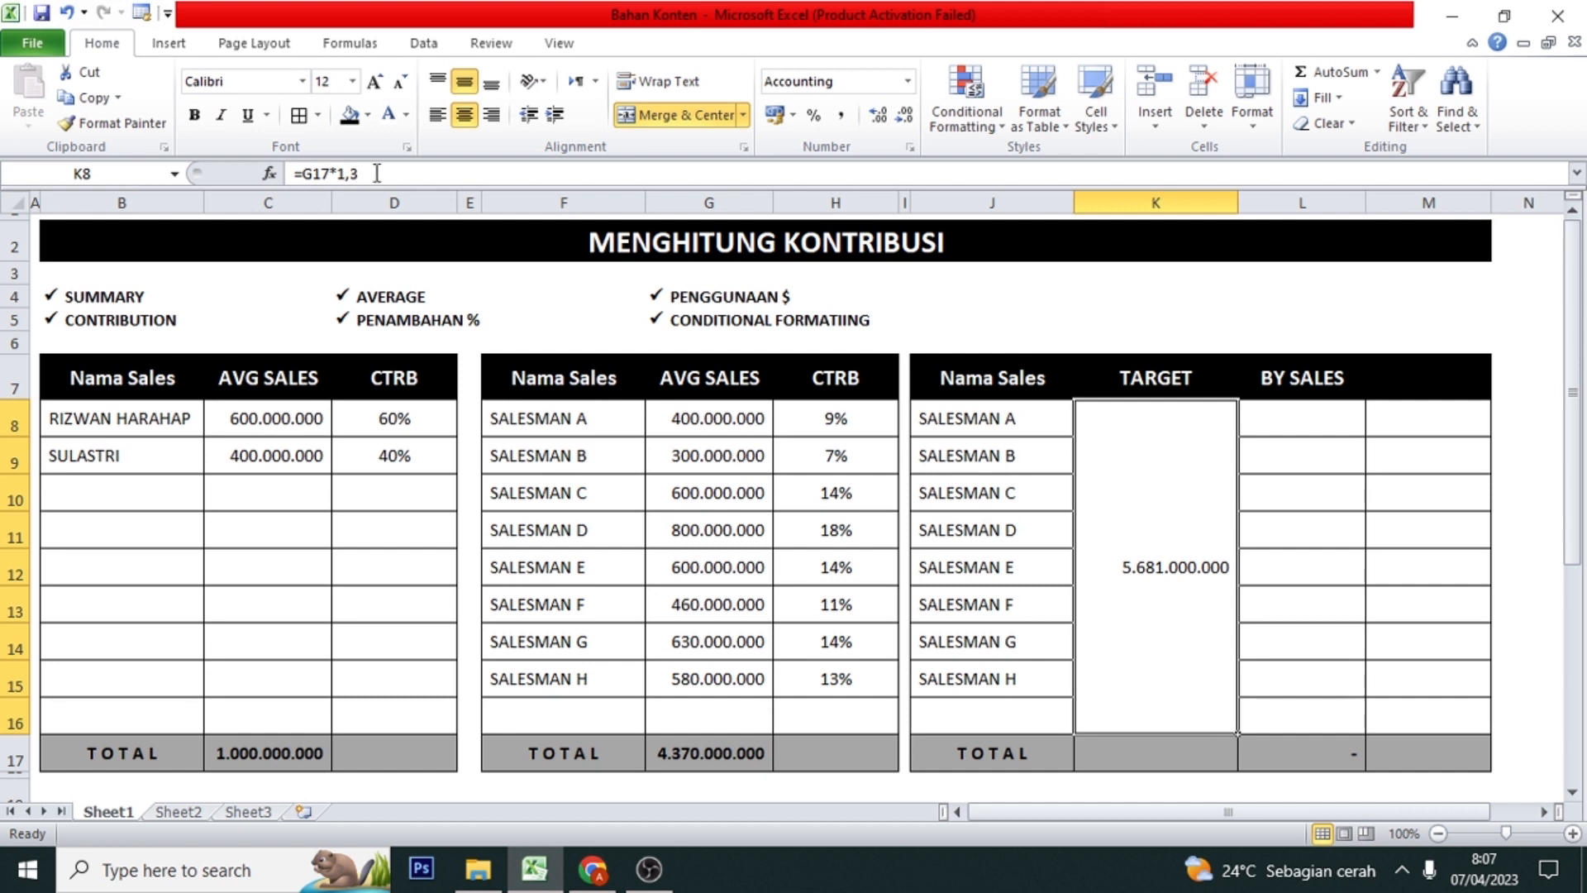
- Replace the TARGET formula in K8 with =G17*1,25 for a 25 percent increase over total average sales
{"action": "type", "text": "="}
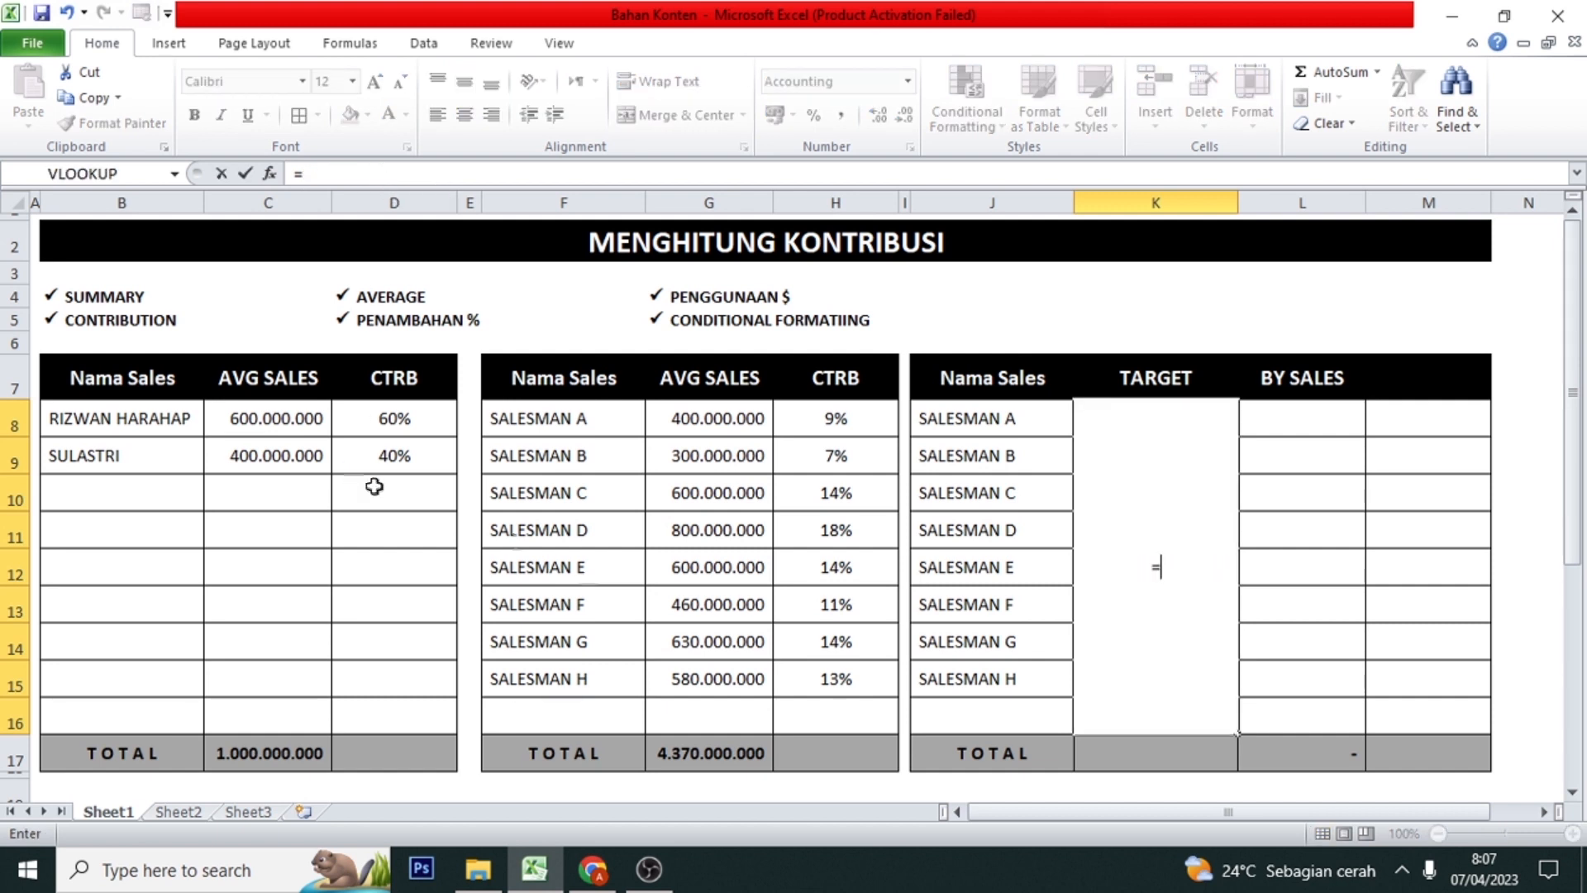
{"action": "left_click", "coordinate": [686, 753]}
{"action": "type", "text": "*1,40"}
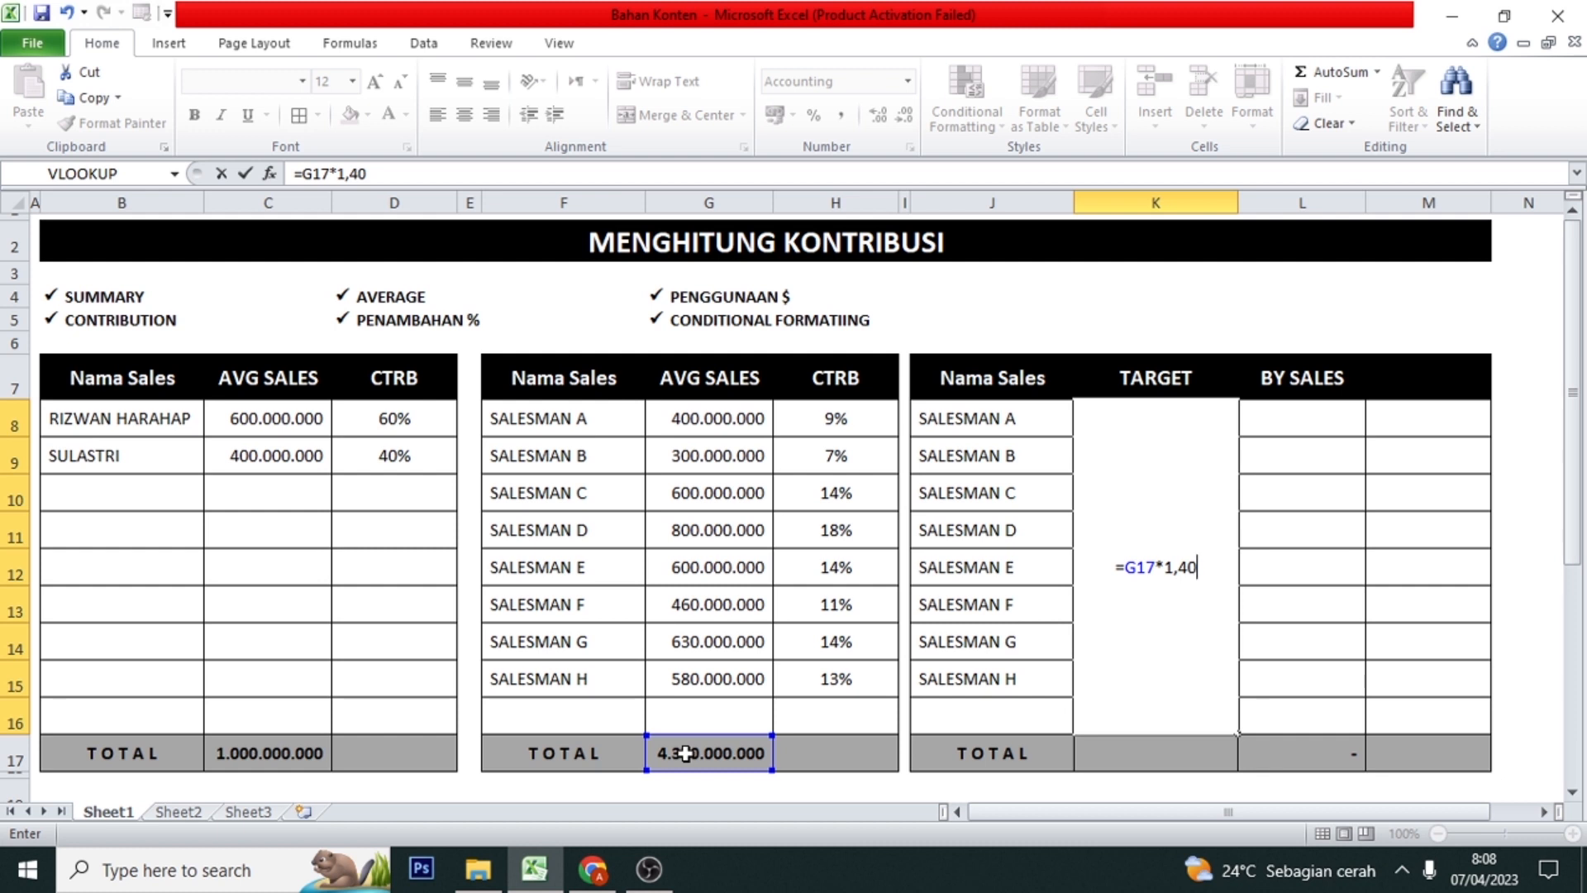
{"action": "key", "text": "BackSpace"}
{"action": "key", "text": "BackSpace"}
{"action": "type", "text": "25"}
{"action": "key", "text": "Return"}
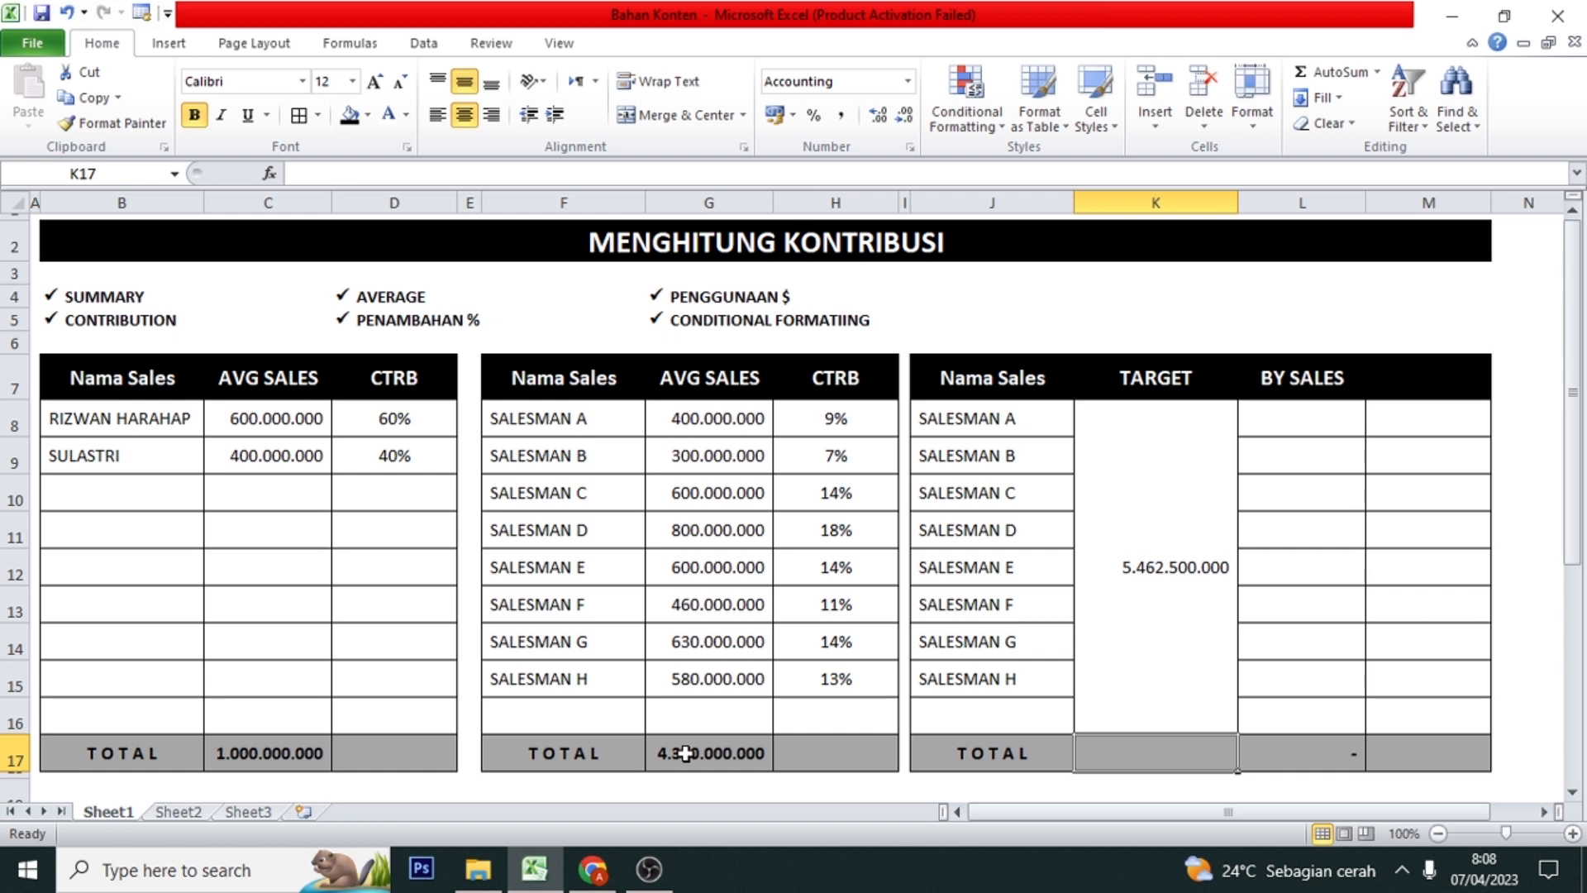
{"action": "left_click", "coordinate": [1182, 602]}
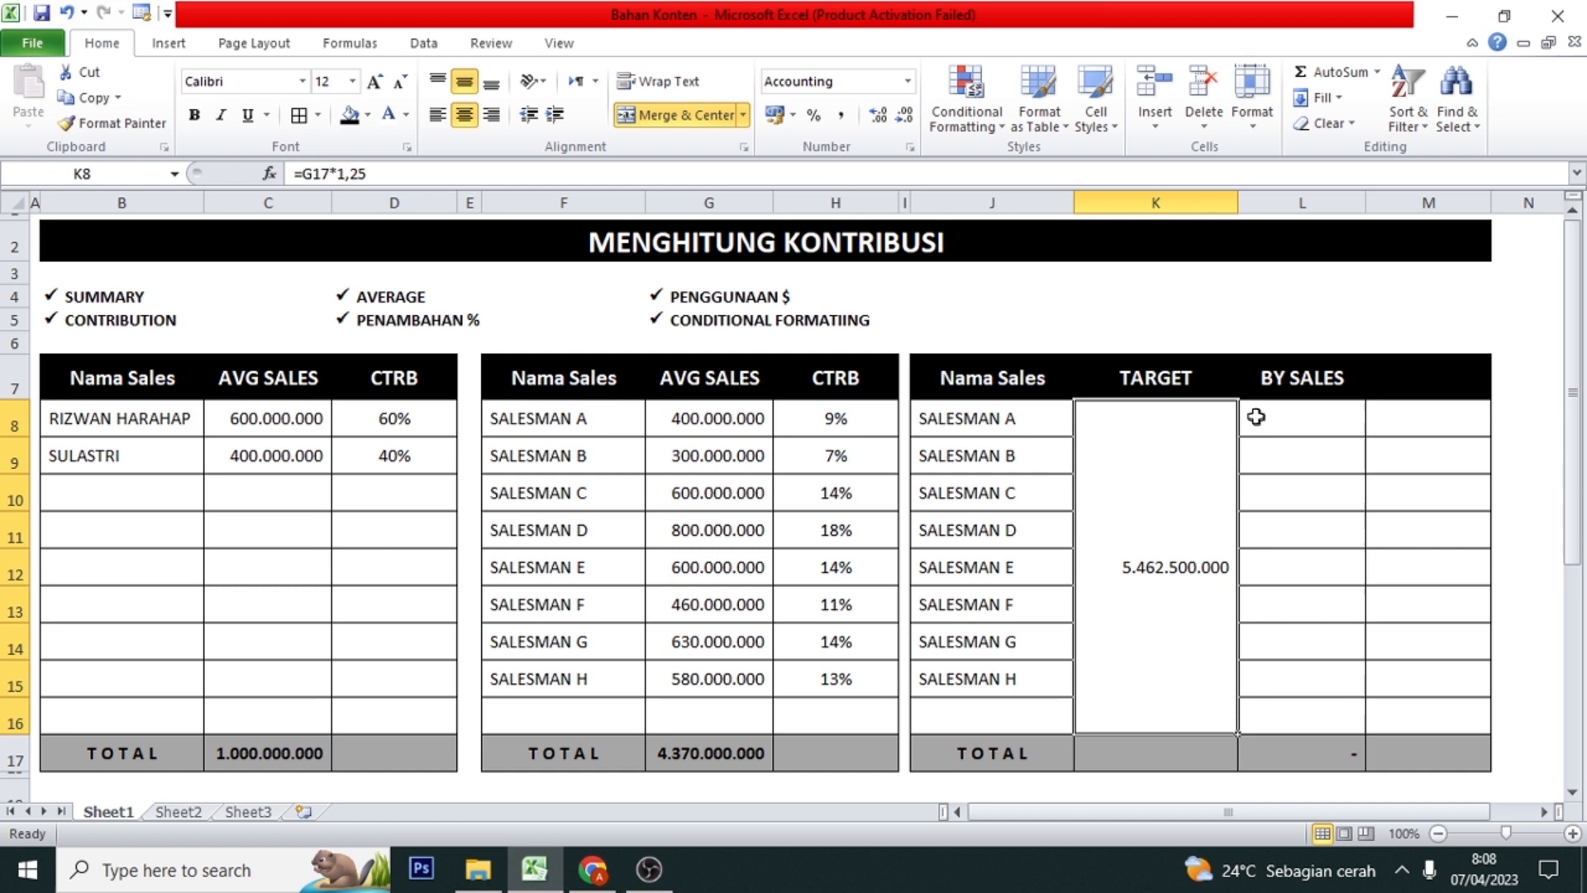
- Calculate Salesman A's BY SALES target in L8 as the target times the contribution with =K8*H8
{"action": "left_click", "coordinate": [1303, 423]}
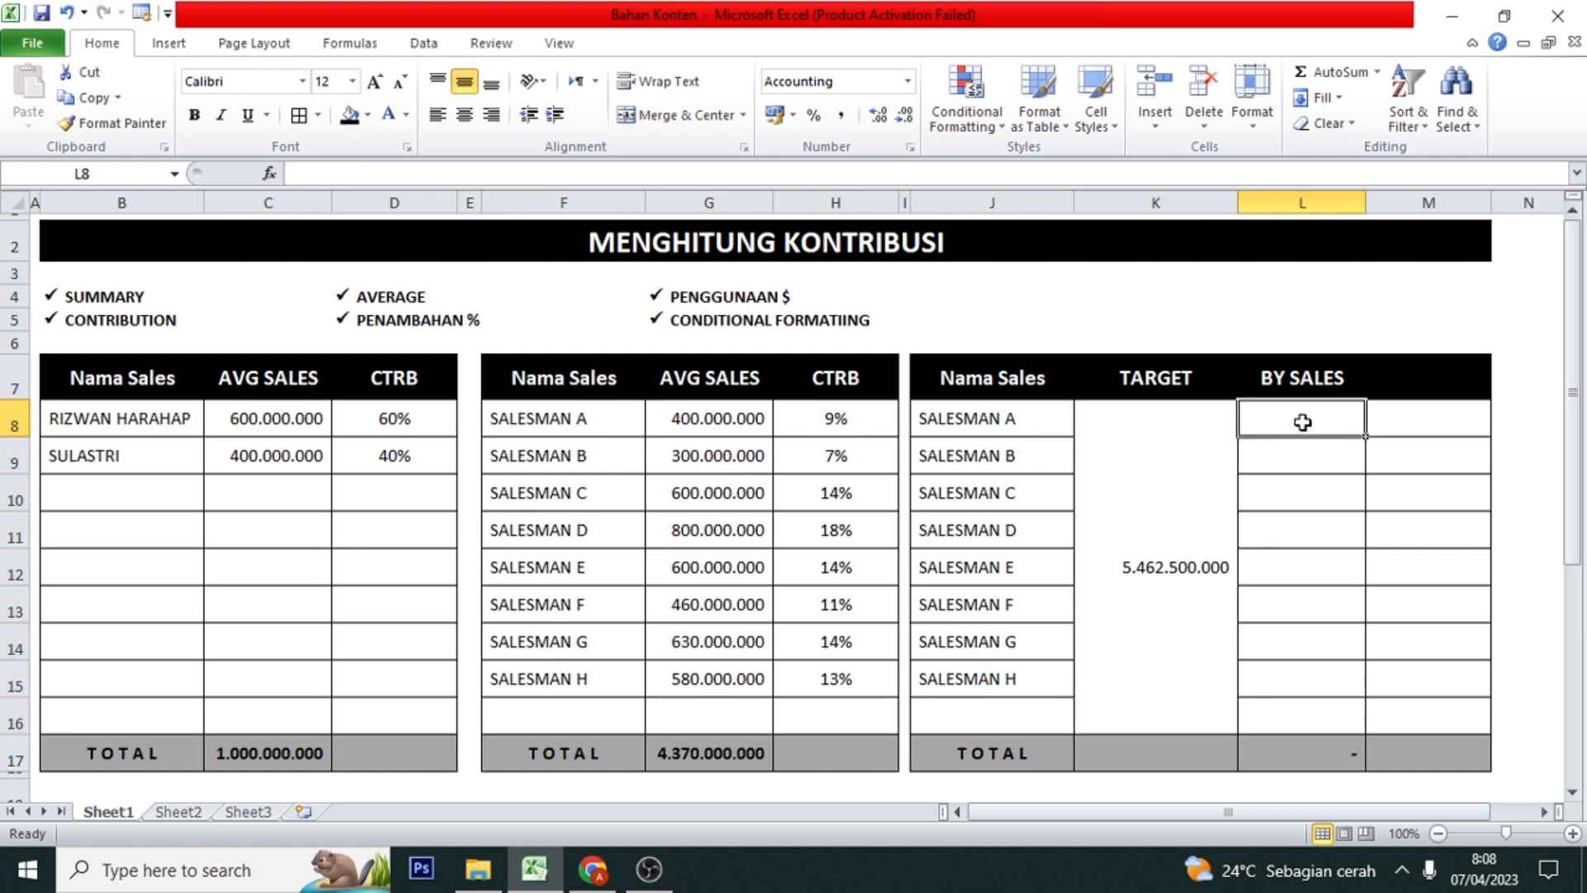
{"action": "type", "text": "="}
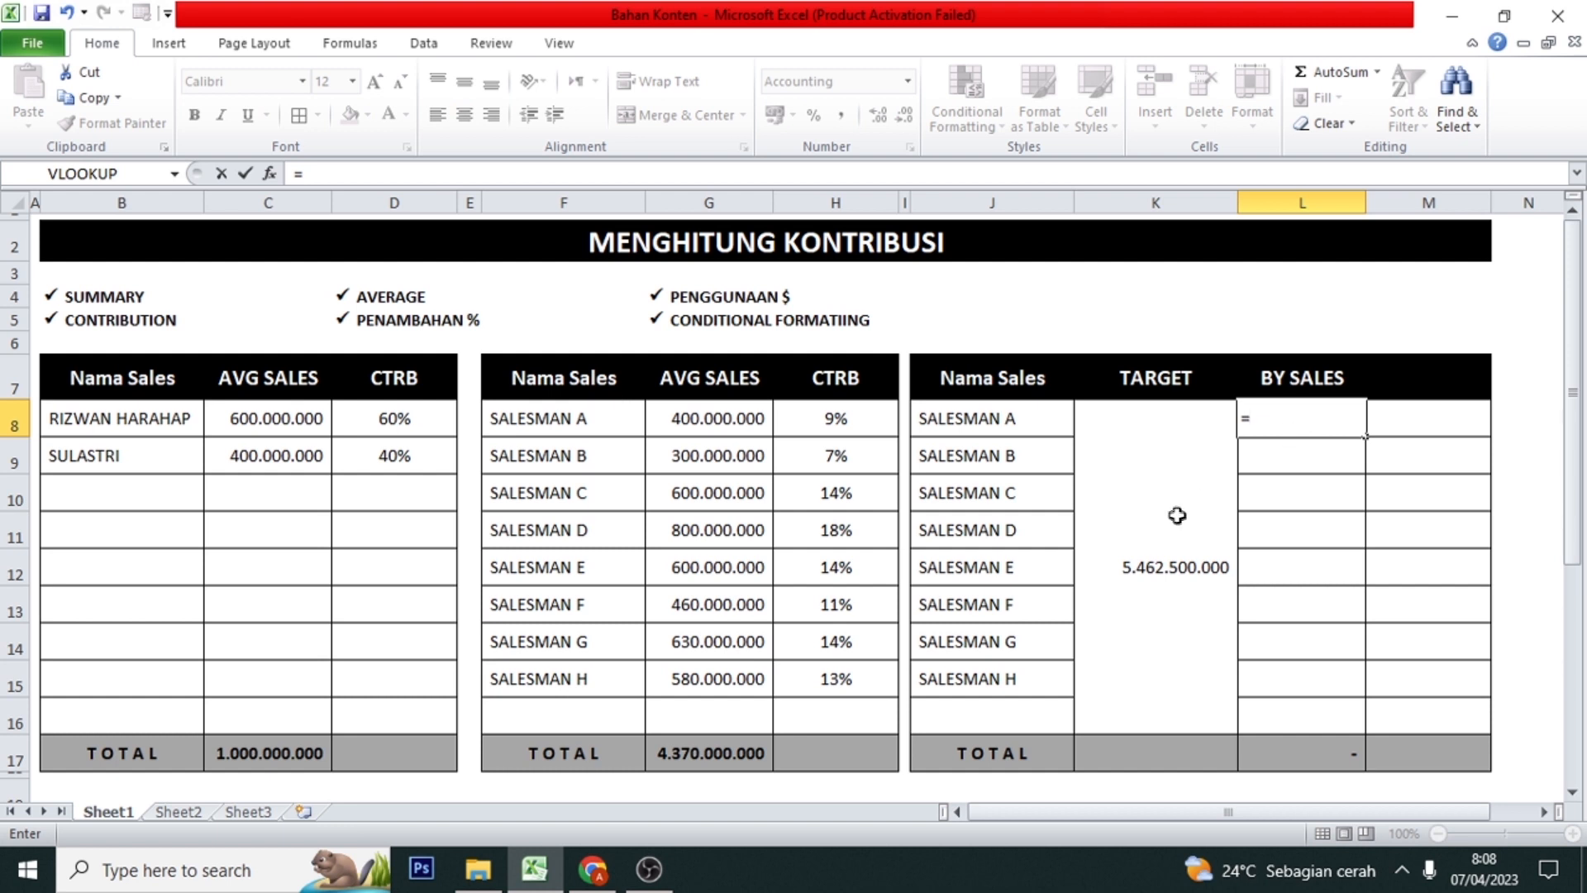
{"action": "left_click", "coordinate": [1145, 573]}
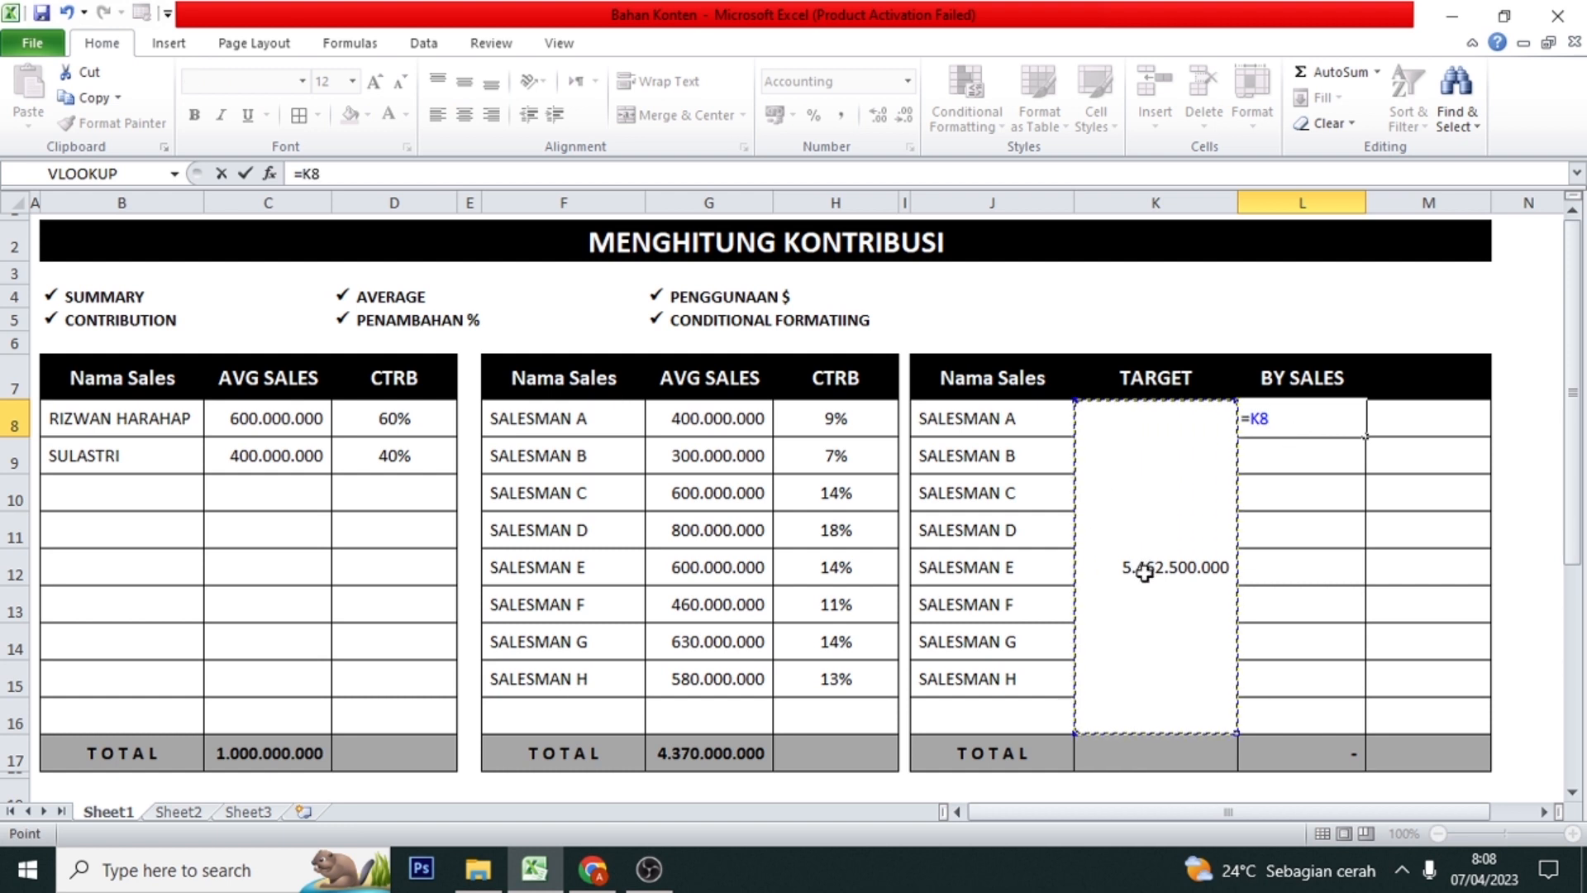
{"action": "type", "text": "*"}
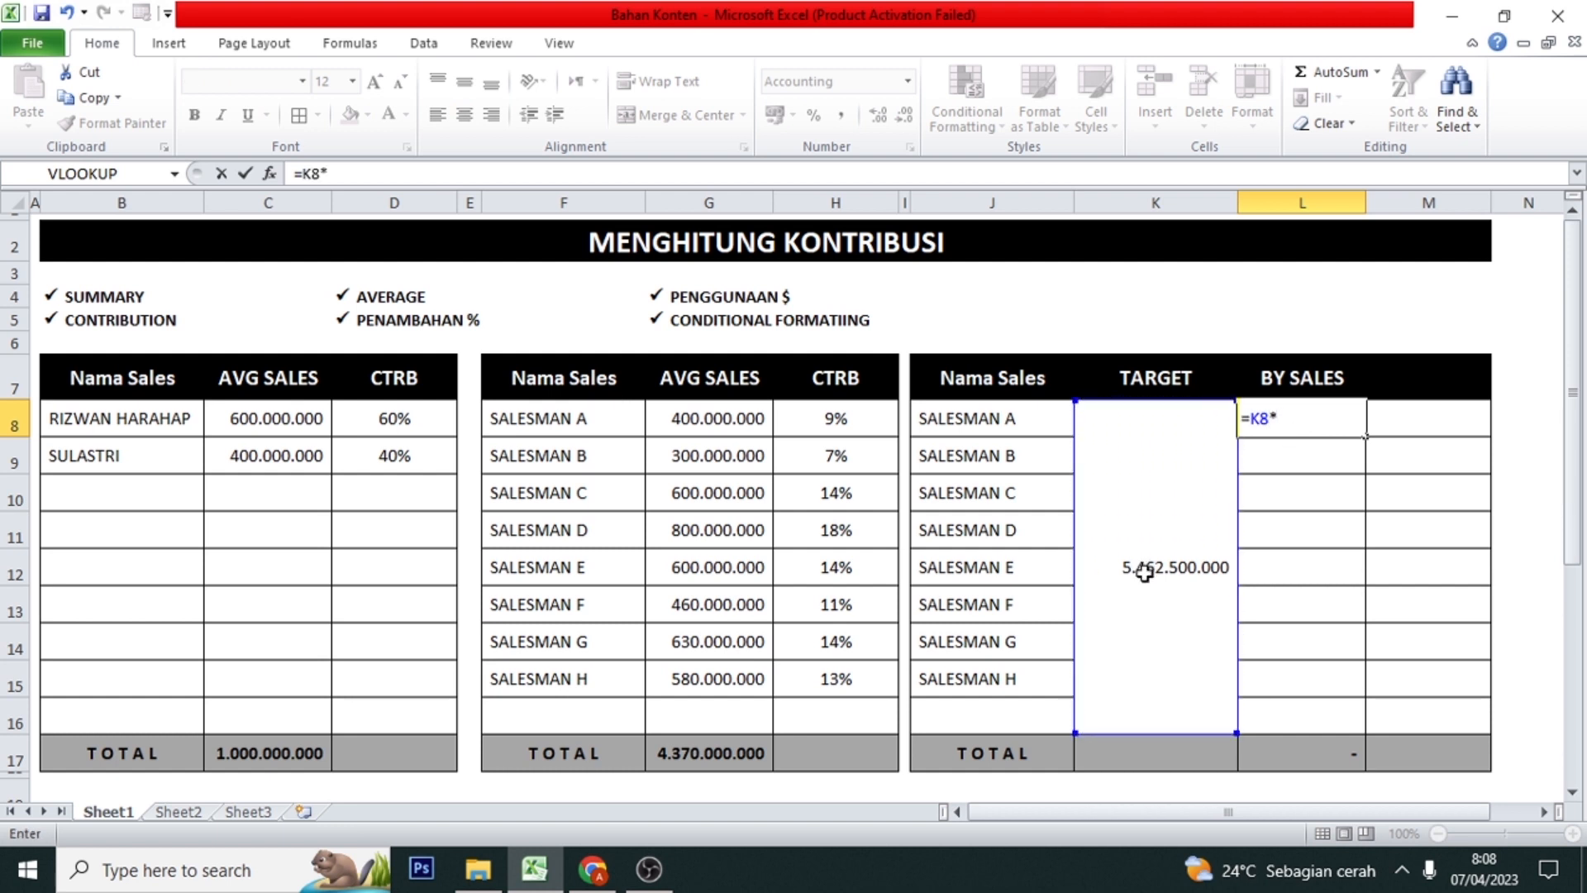
{"action": "left_click", "coordinate": [847, 416]}
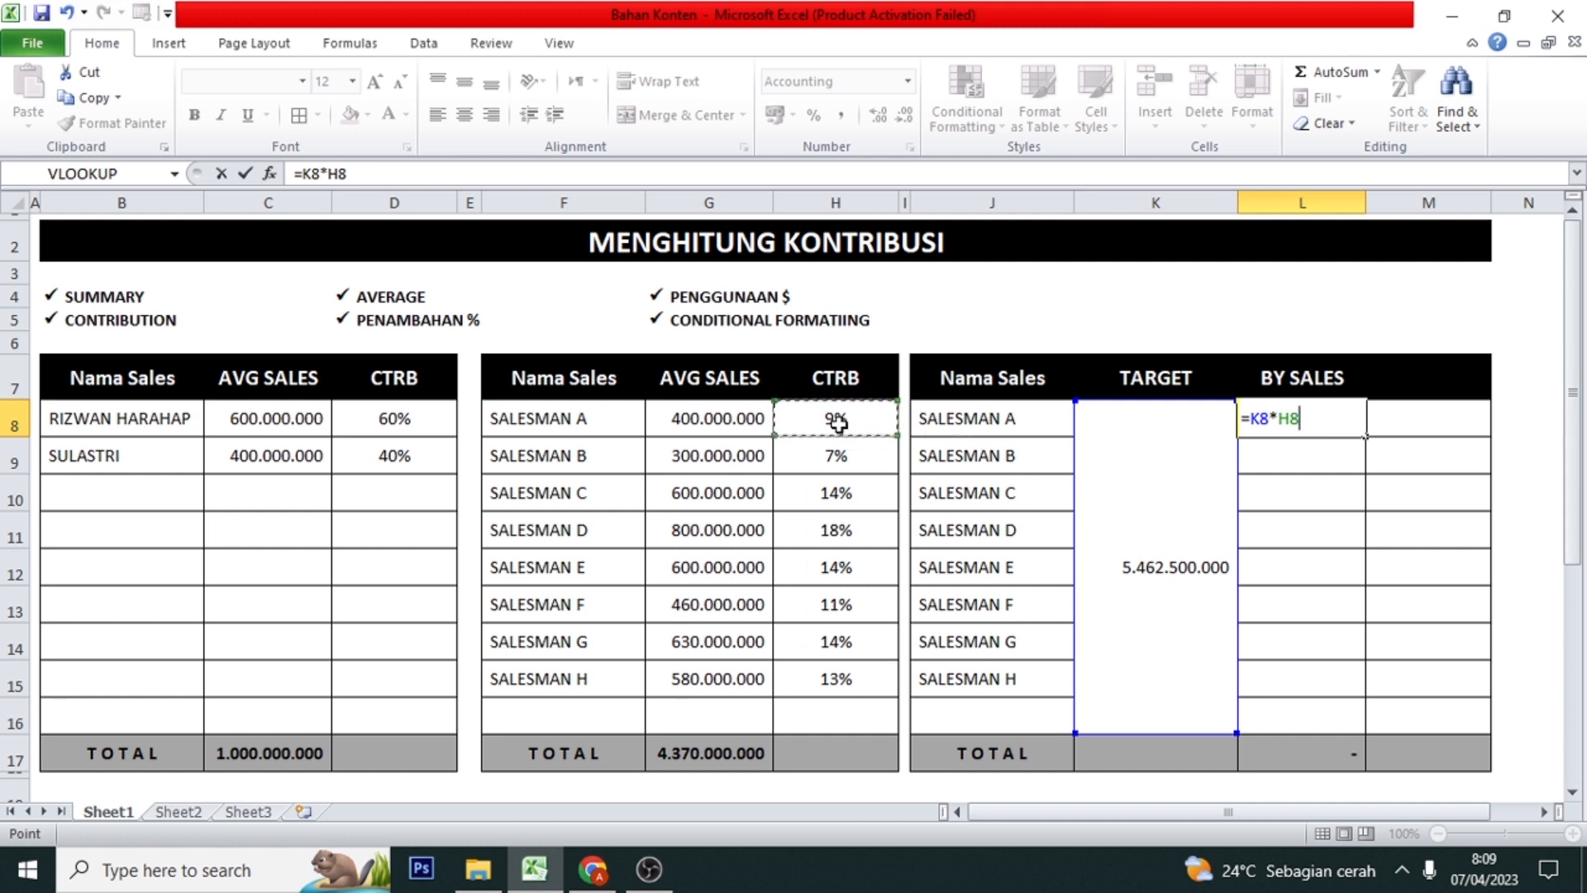
{"action": "key", "text": "Return"}
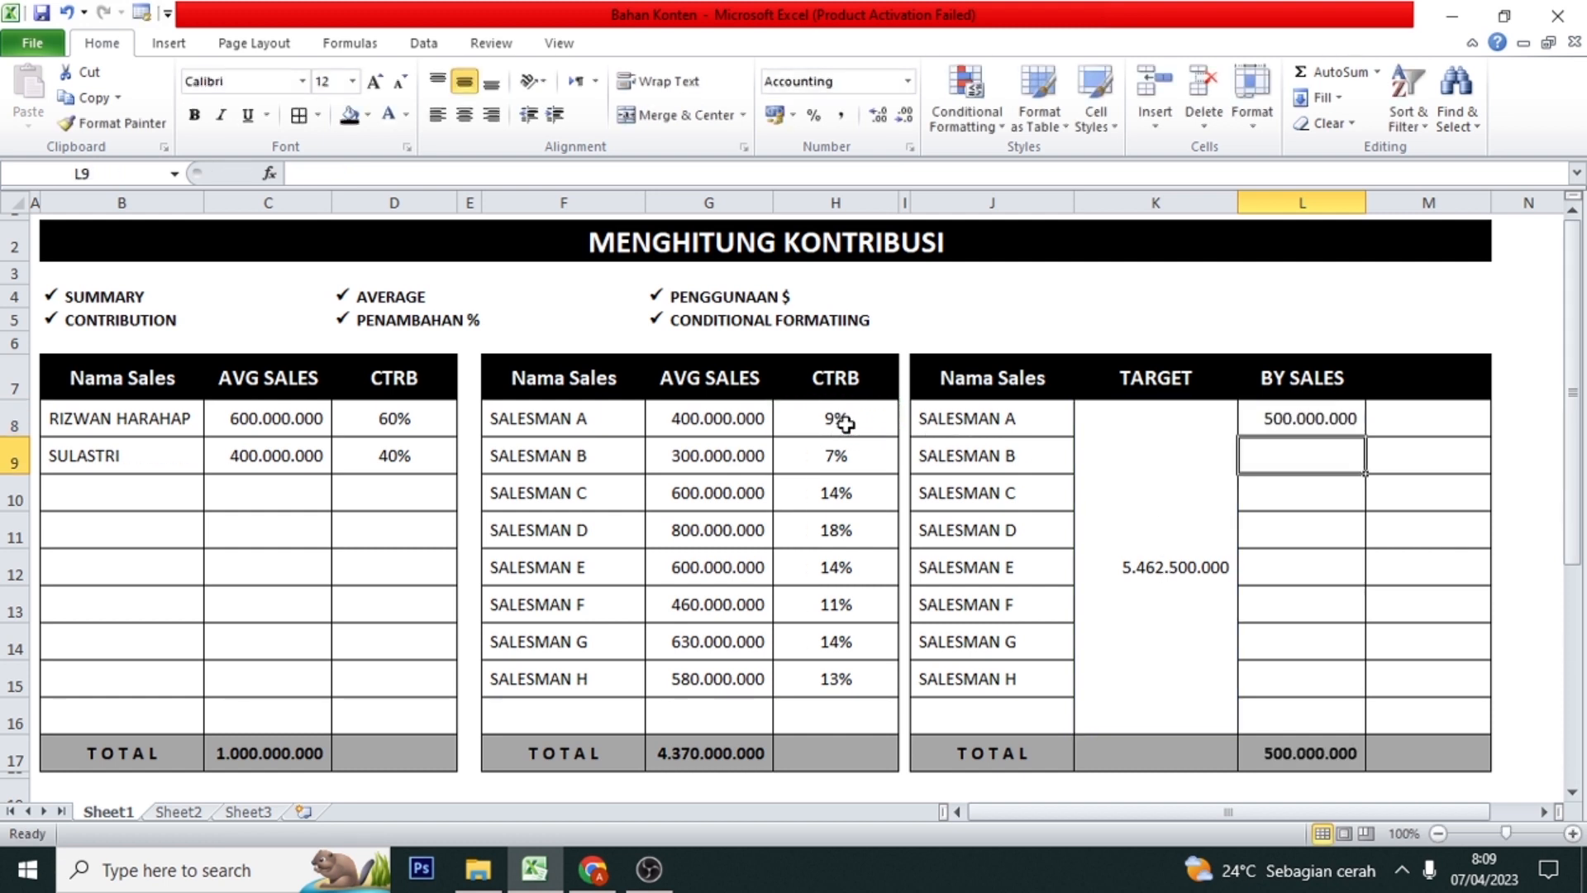
{"action": "key", "text": "Up"}
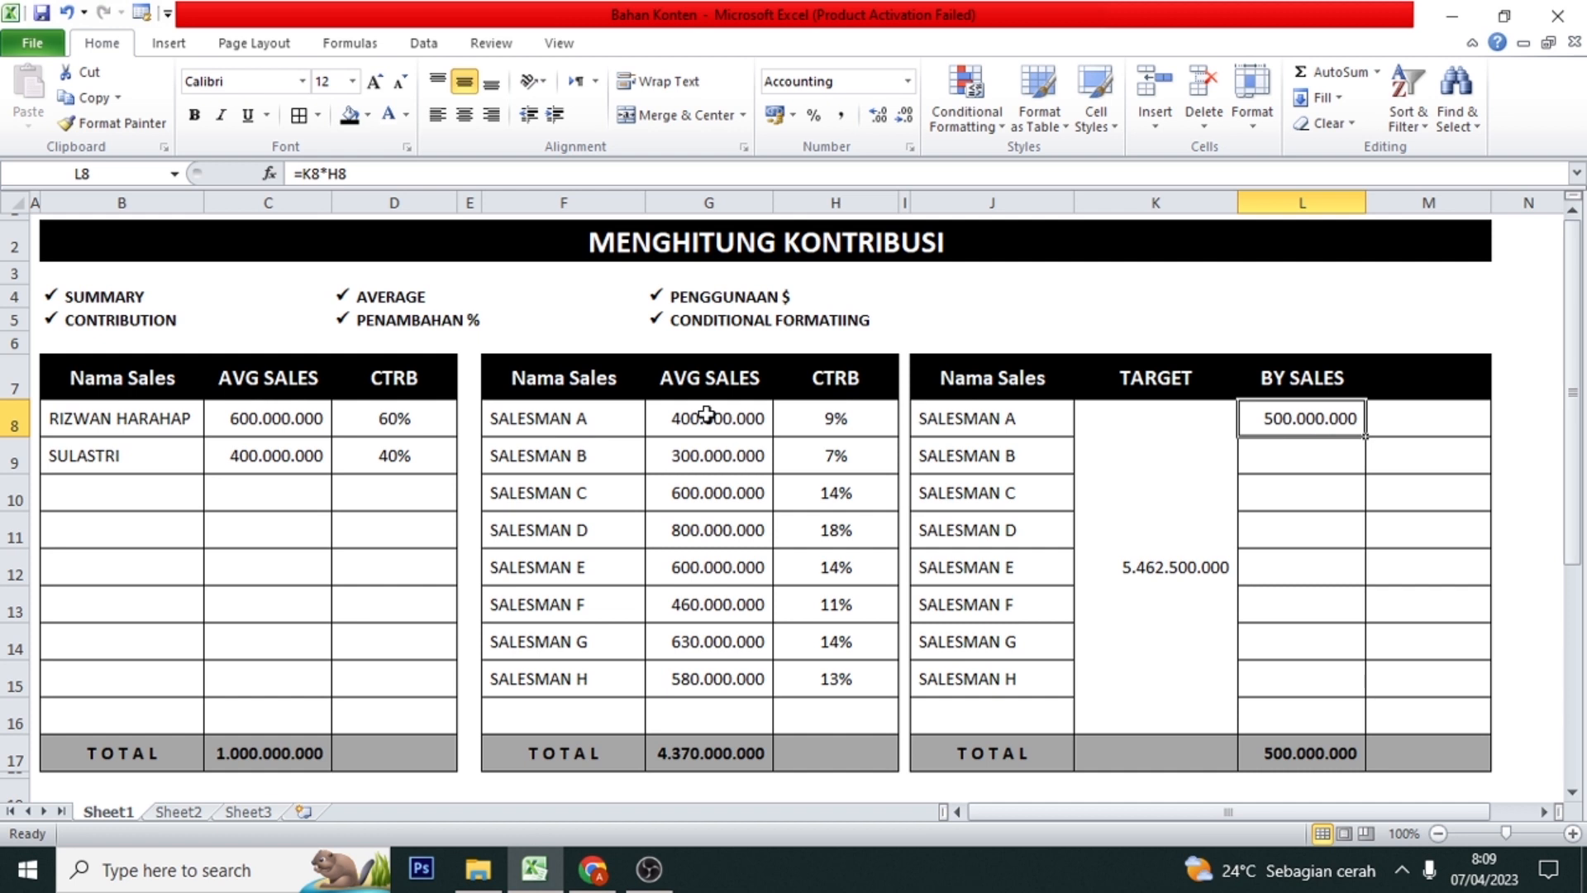
- Calculate Salesman B's BY SALES target in L9 as the target times the contribution with =K8*H9
{"action": "left_click", "coordinate": [1282, 456]}
{"action": "type", "text": "="}
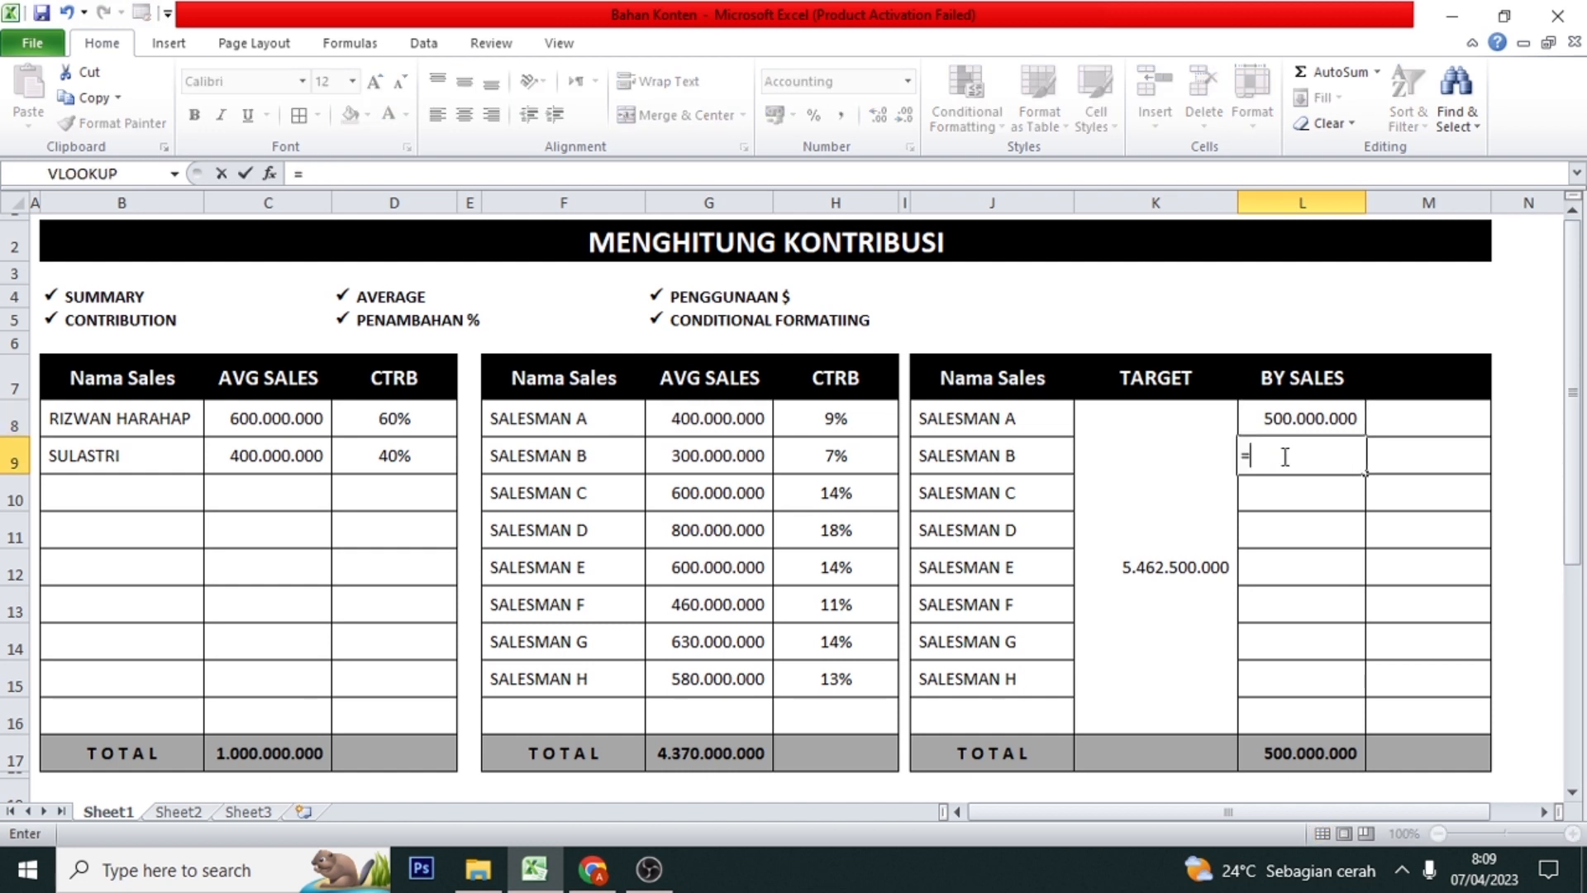
{"action": "left_click", "coordinate": [1178, 563]}
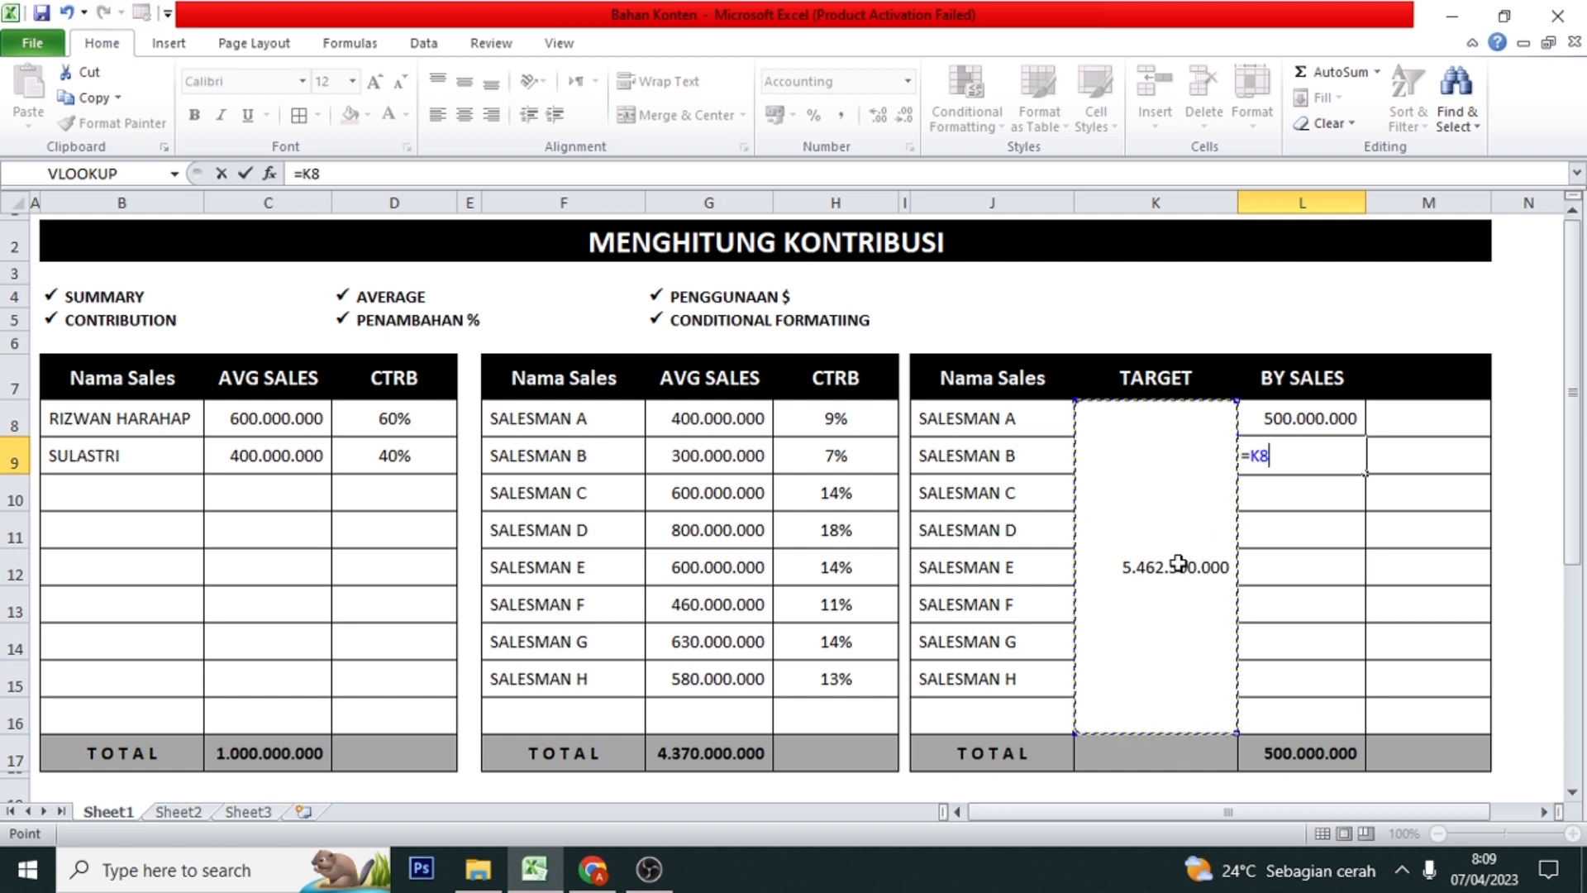
{"action": "type", "text": "*"}
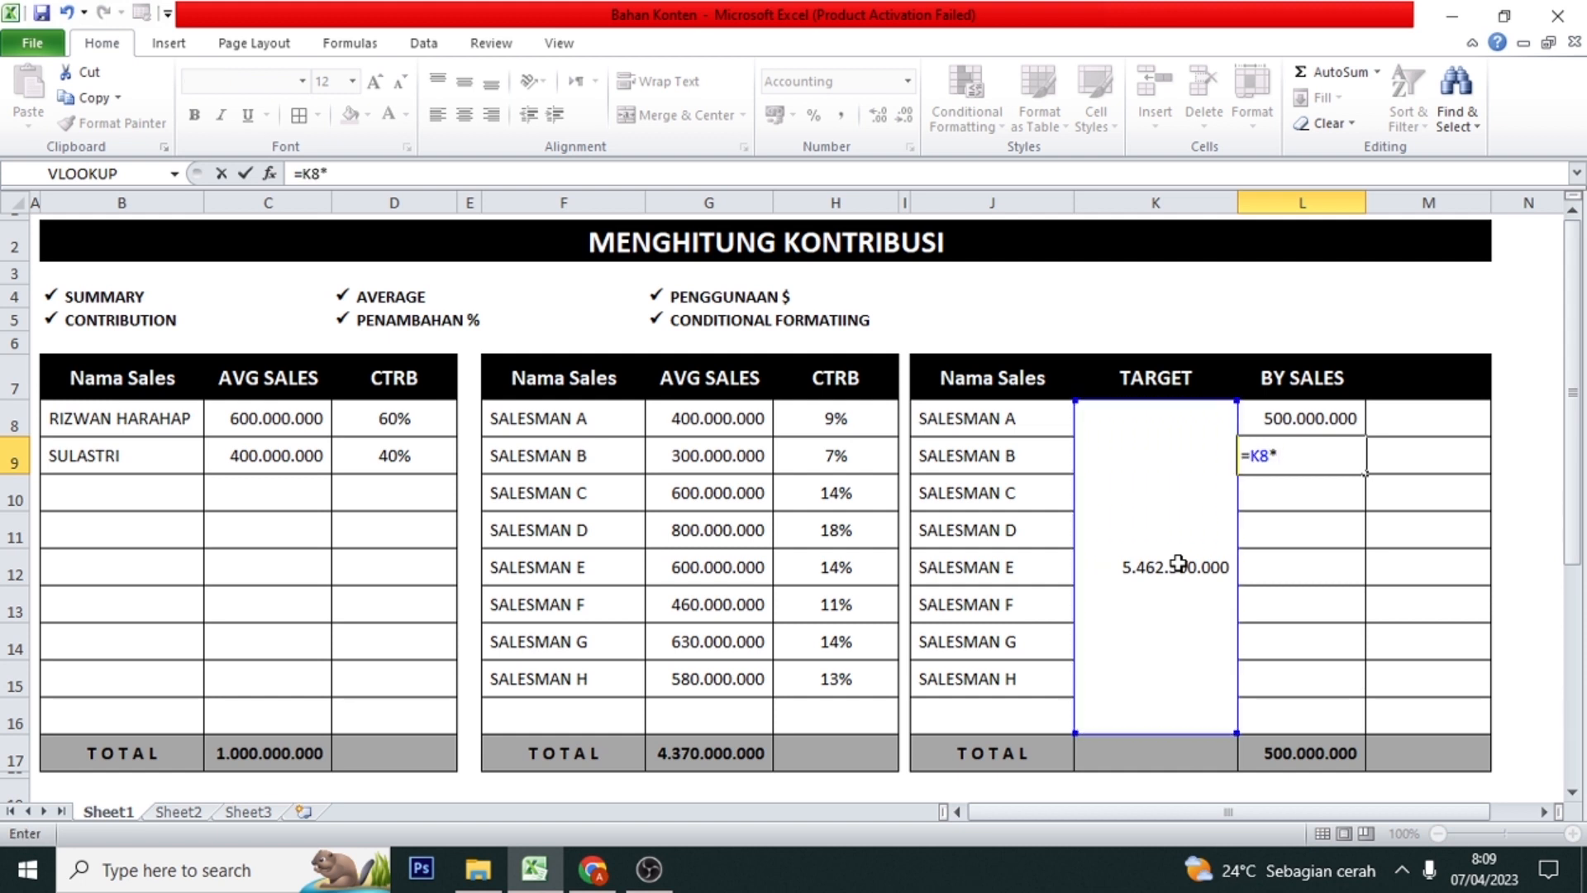
{"action": "left_click", "coordinate": [839, 455]}
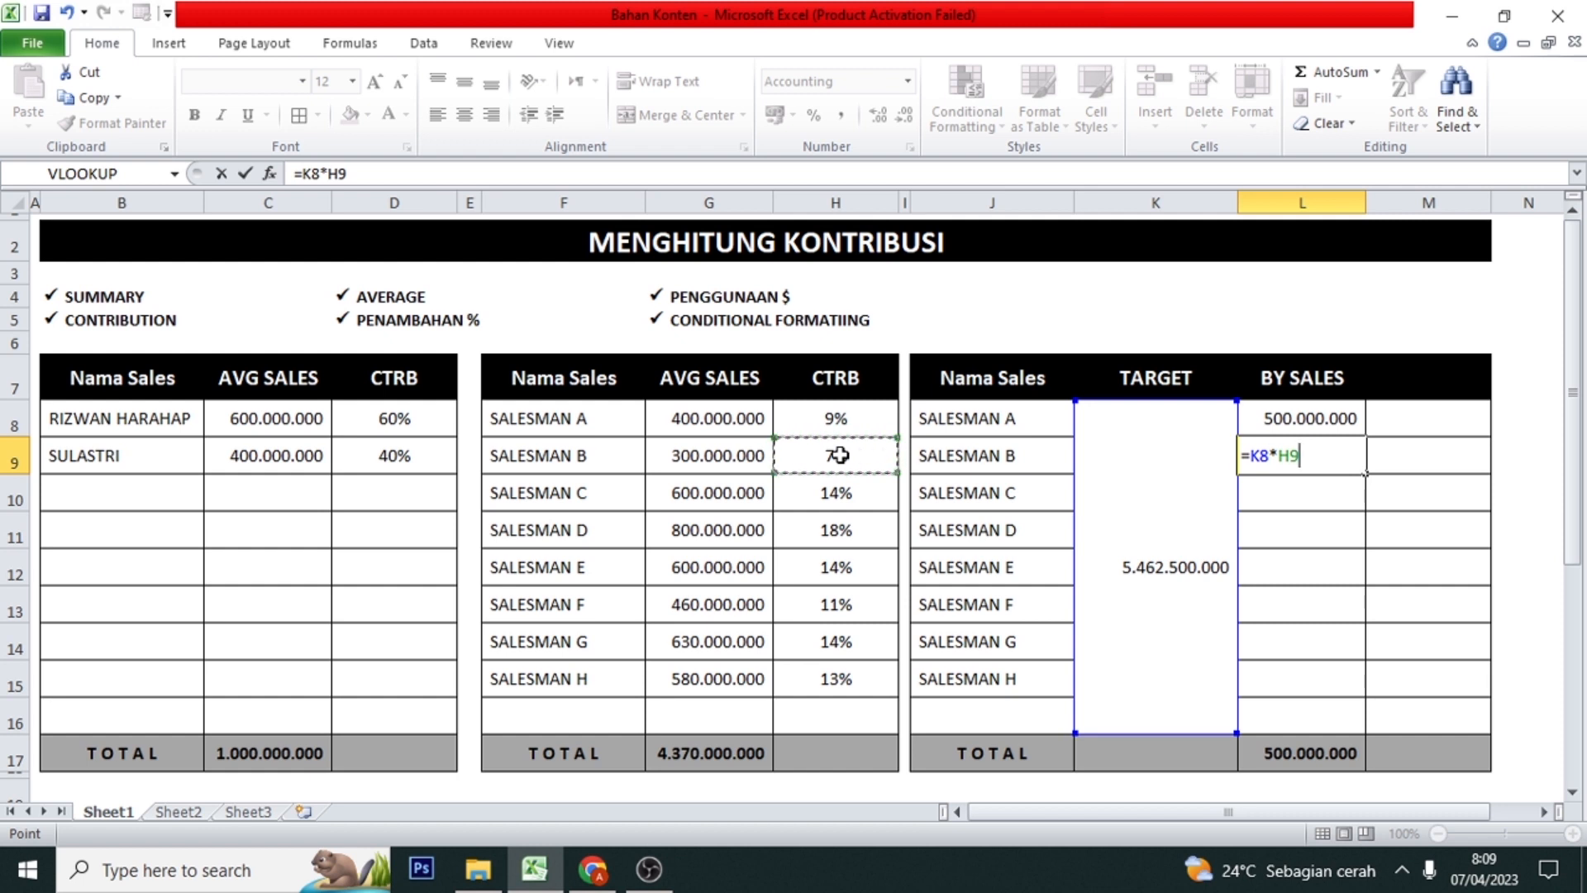
{"action": "key", "text": "Return"}
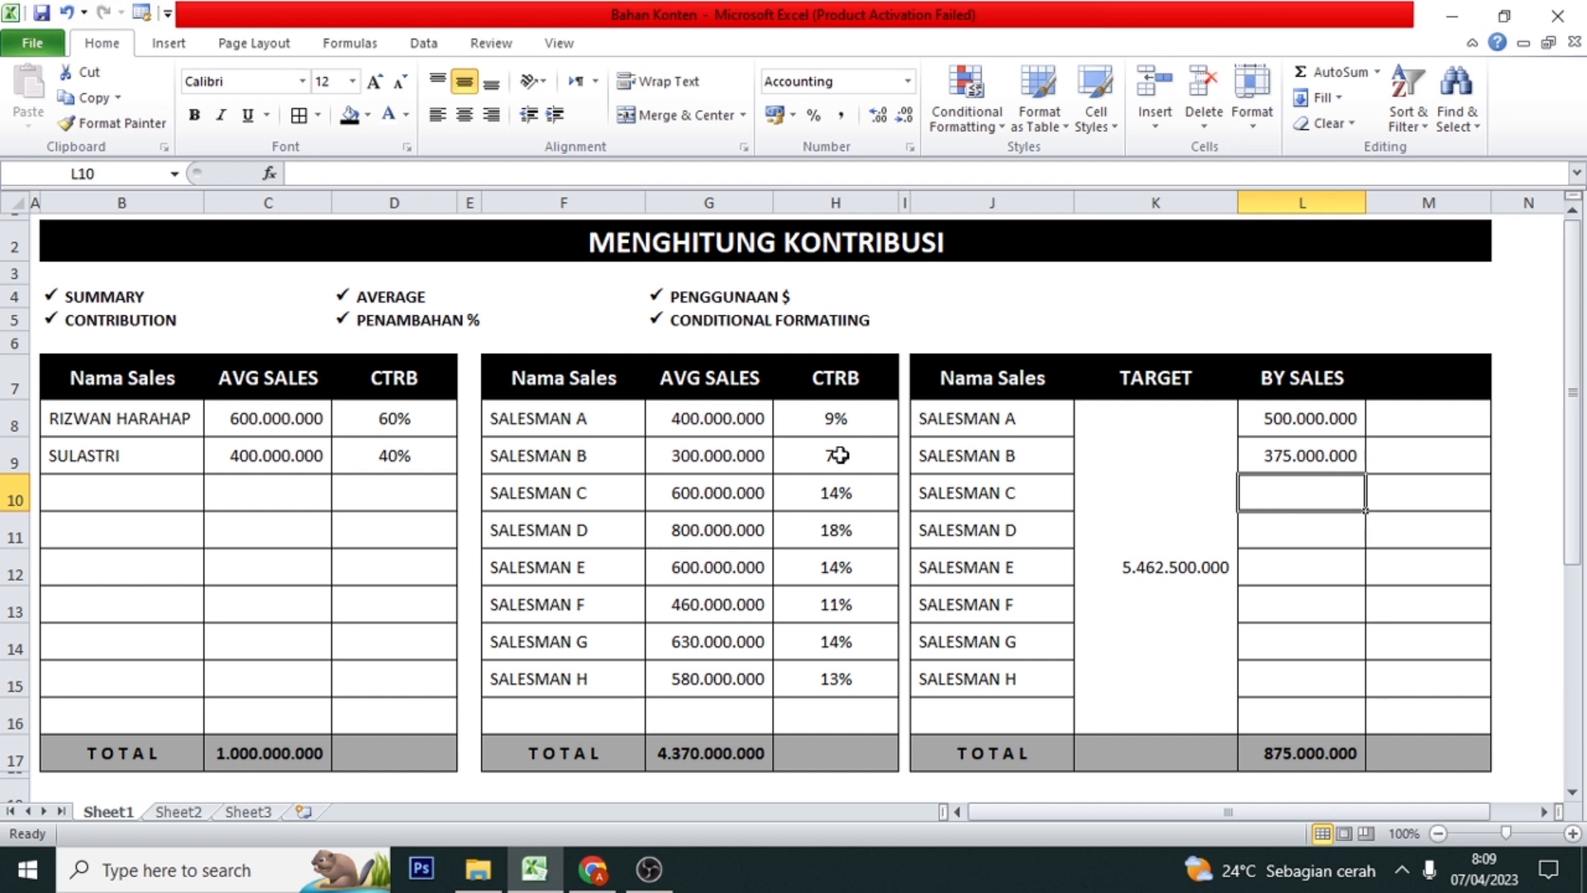
- Make the target reference in Salesman B's L9 formula absolute so it reads =$K$8*H9
{"action": "left_click", "coordinate": [1171, 597]}
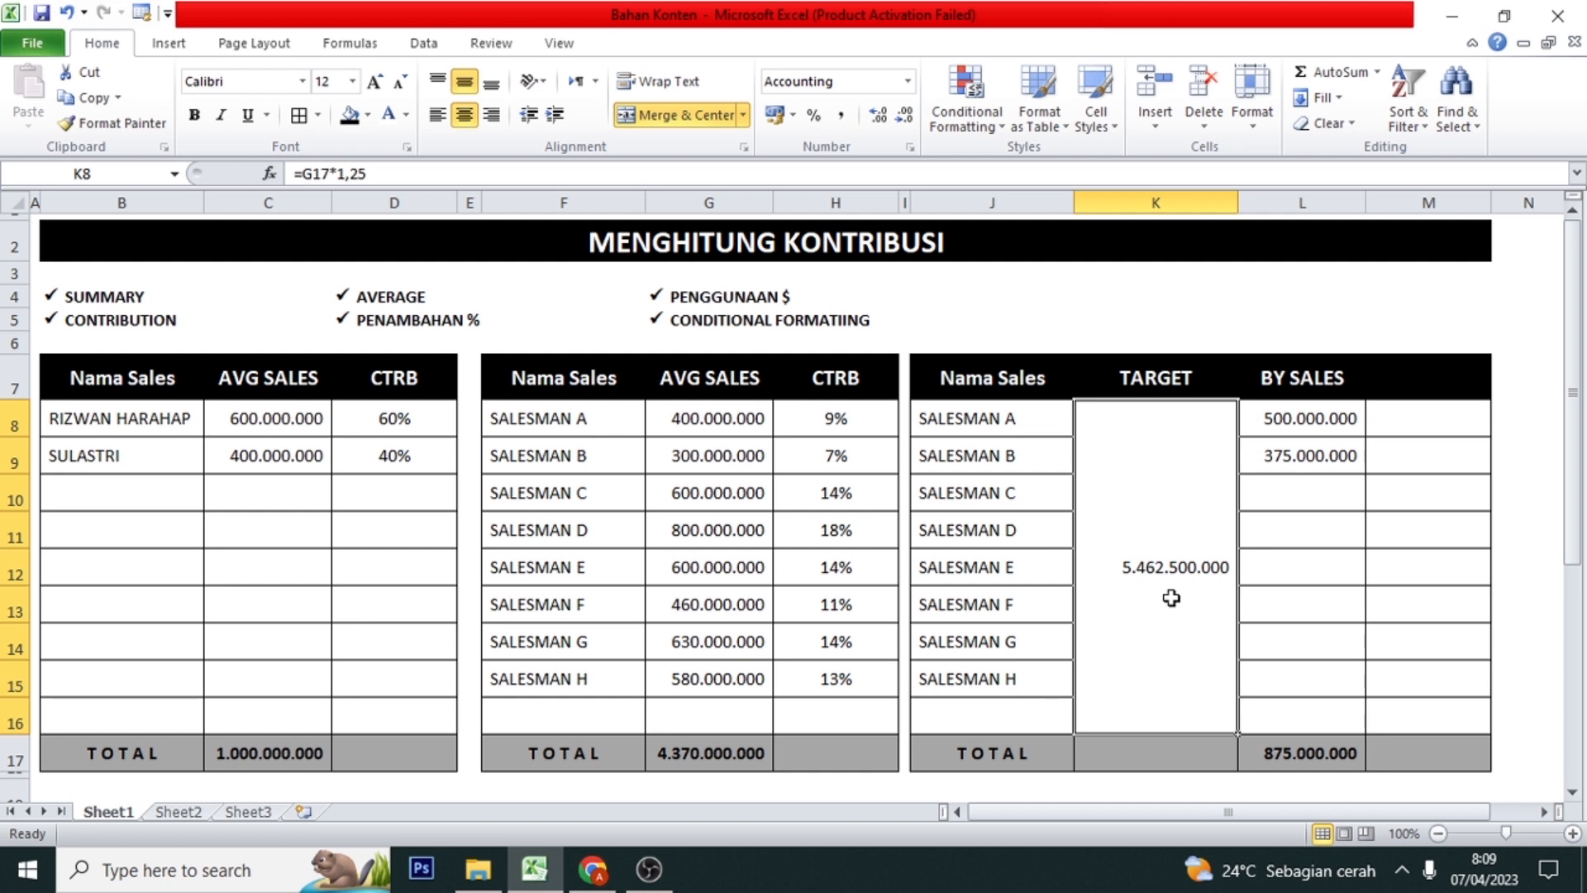
{"action": "left_click", "coordinate": [1305, 453]}
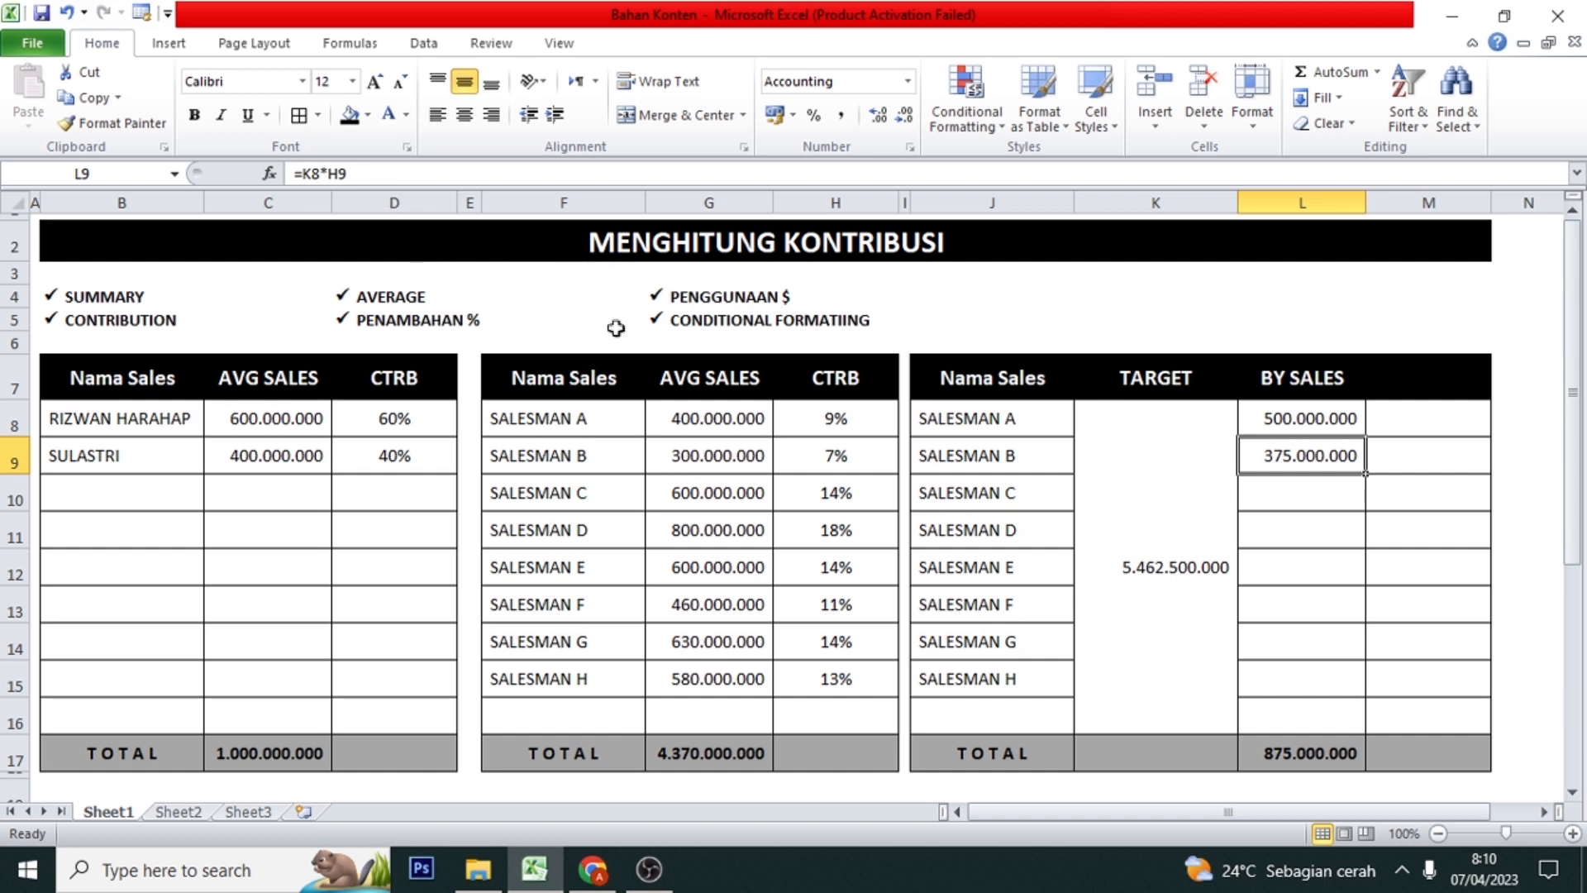
{"action": "left_click", "coordinate": [311, 174]}
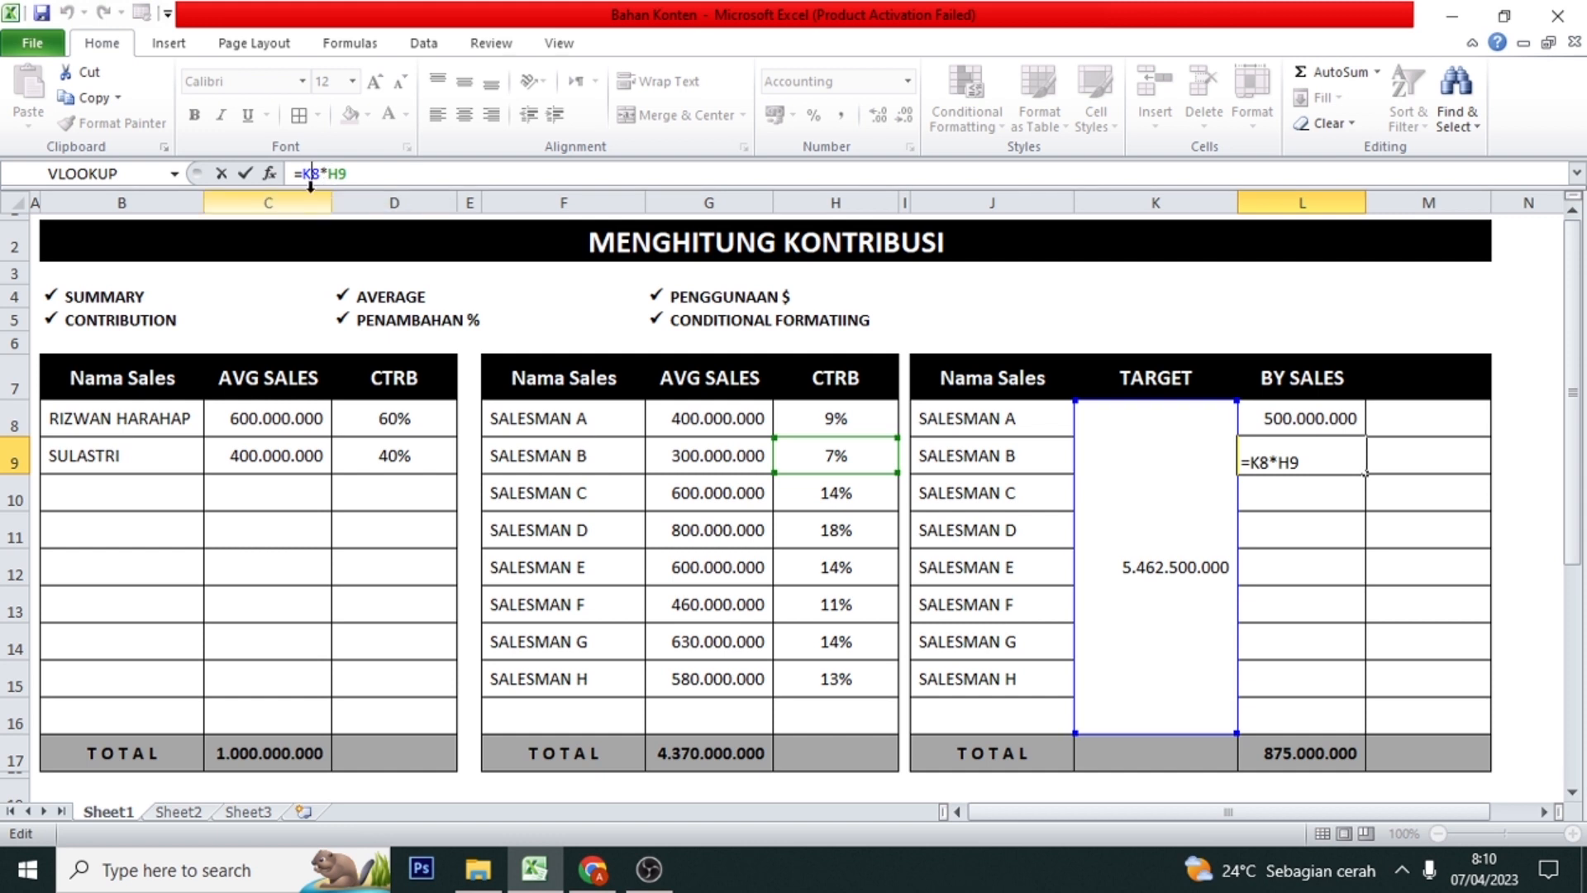
{"action": "key", "text": "F4"}
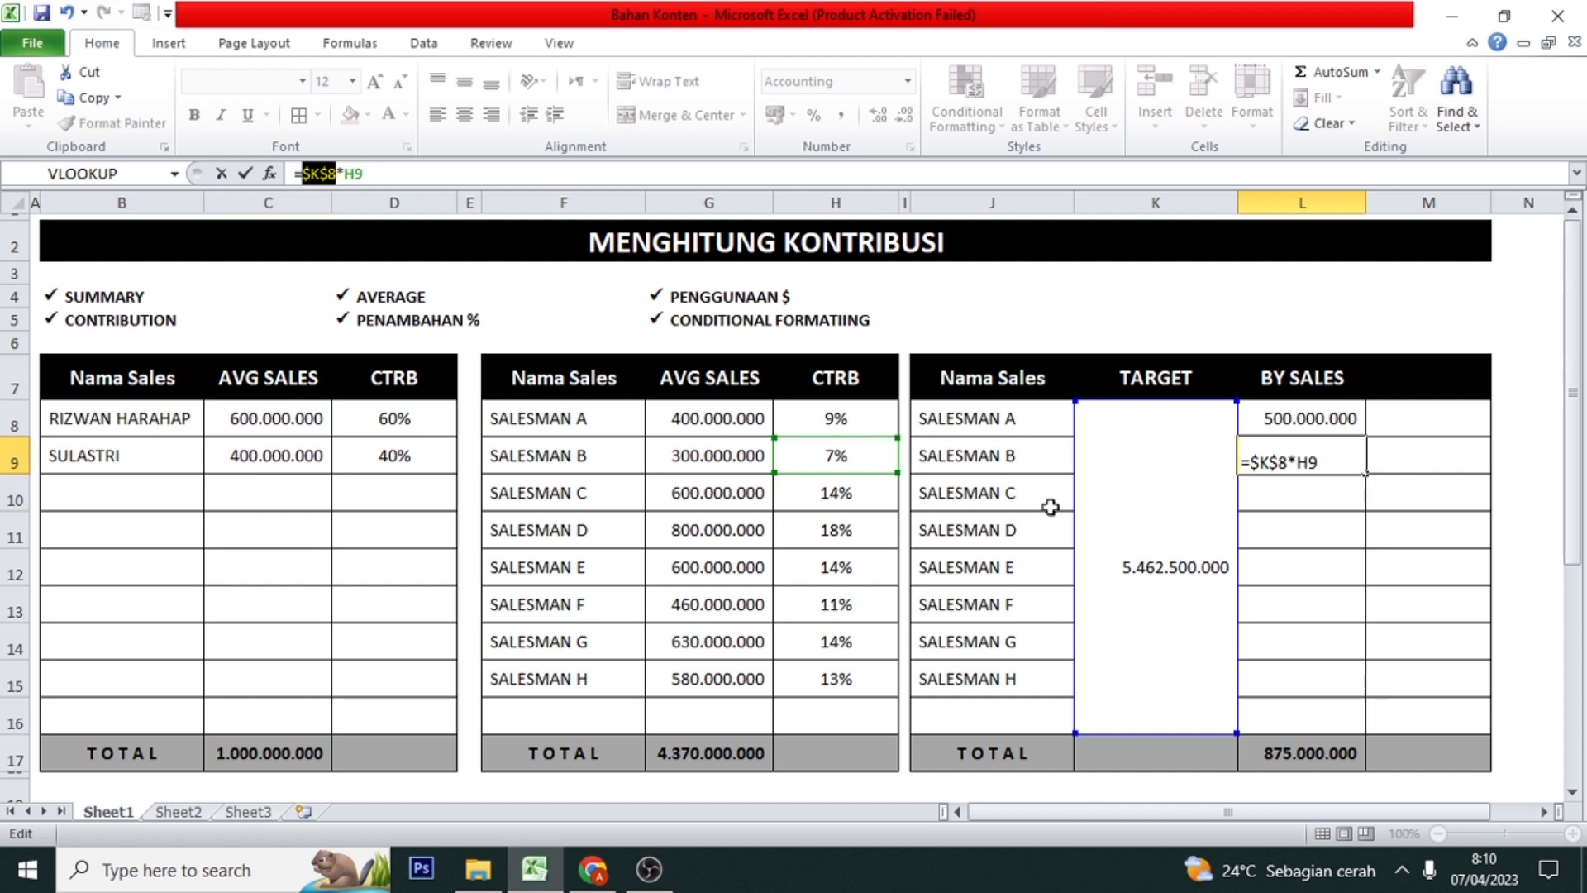
{"action": "key", "text": "Return"}
{"action": "key", "text": "Up"}
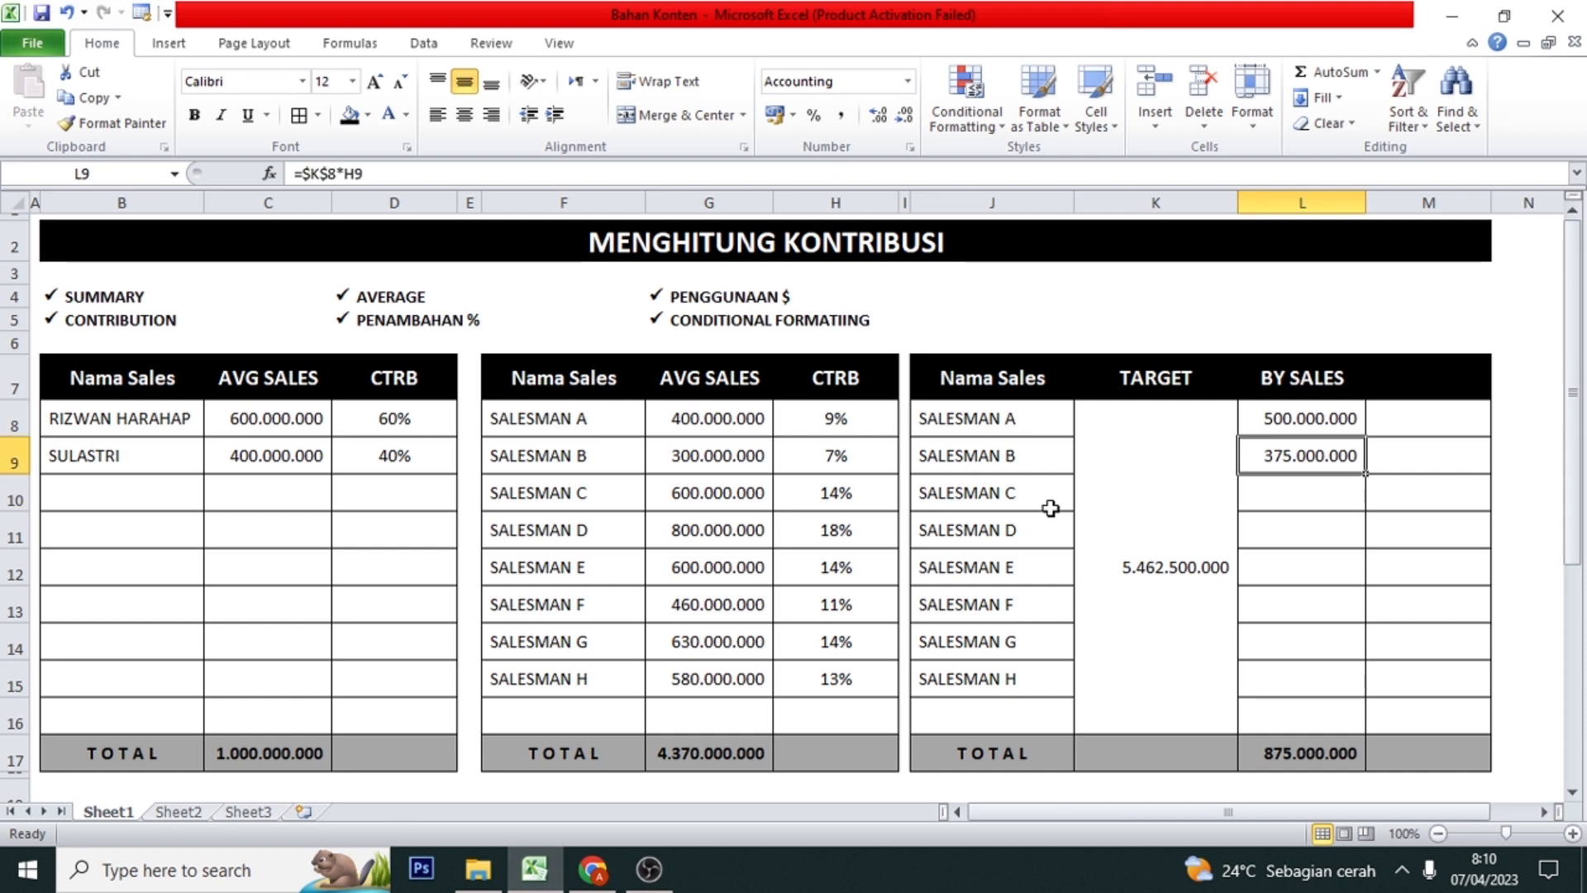
- Copy Salesman B's target formula from L9 into L10:L15 for Salesman C through Salesman H
{"action": "key", "text": "ctrl+c"}
{"action": "key", "text": "Down"}
{"action": "key", "text": "shift+Down"}
{"action": "key", "text": "shift+Down"}
{"action": "key", "text": "shift+Down"}
{"action": "key", "text": "shift+Down"}
{"action": "key", "text": "shift+Down"}
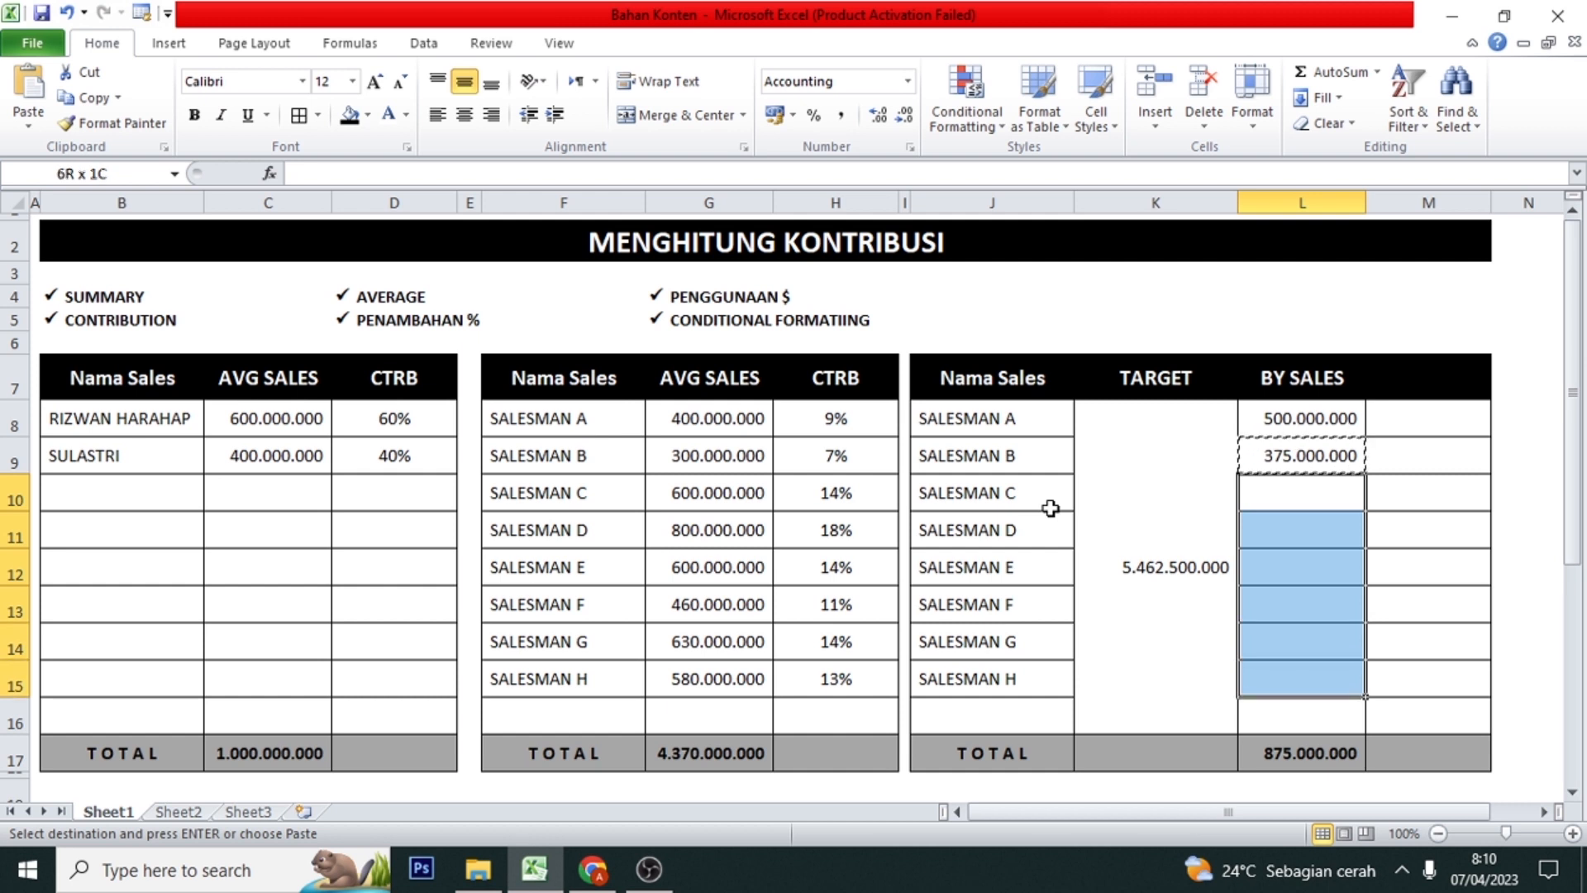
{"action": "key", "text": "Return"}
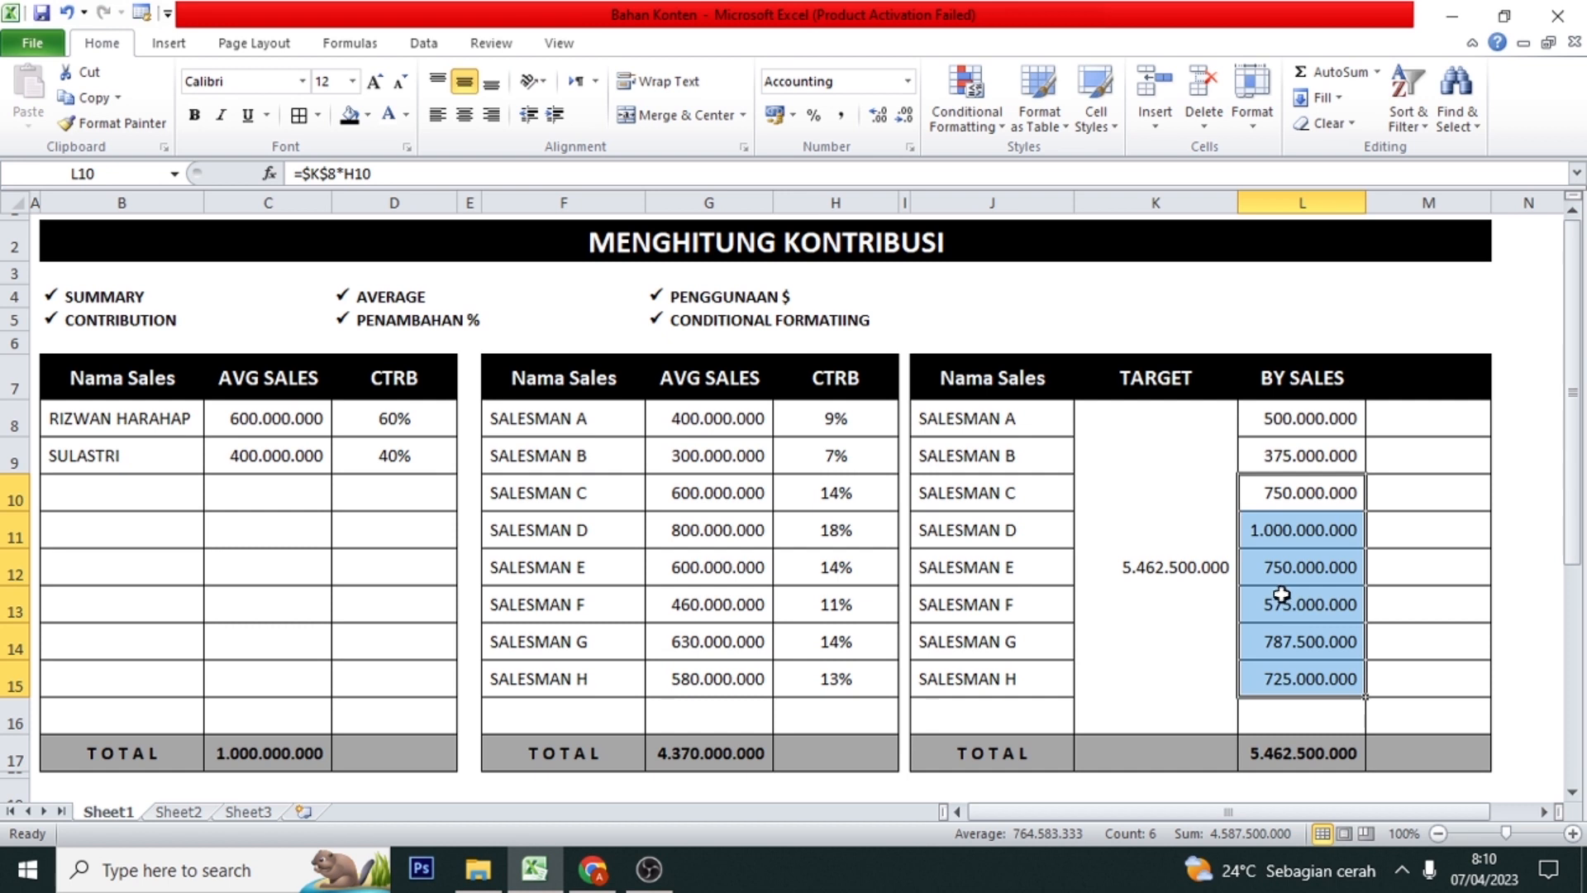
- Compare the BY SALES total in L17 with the overall TARGET in K8, and review the contribution in D9
{"action": "left_click", "coordinate": [1308, 748]}
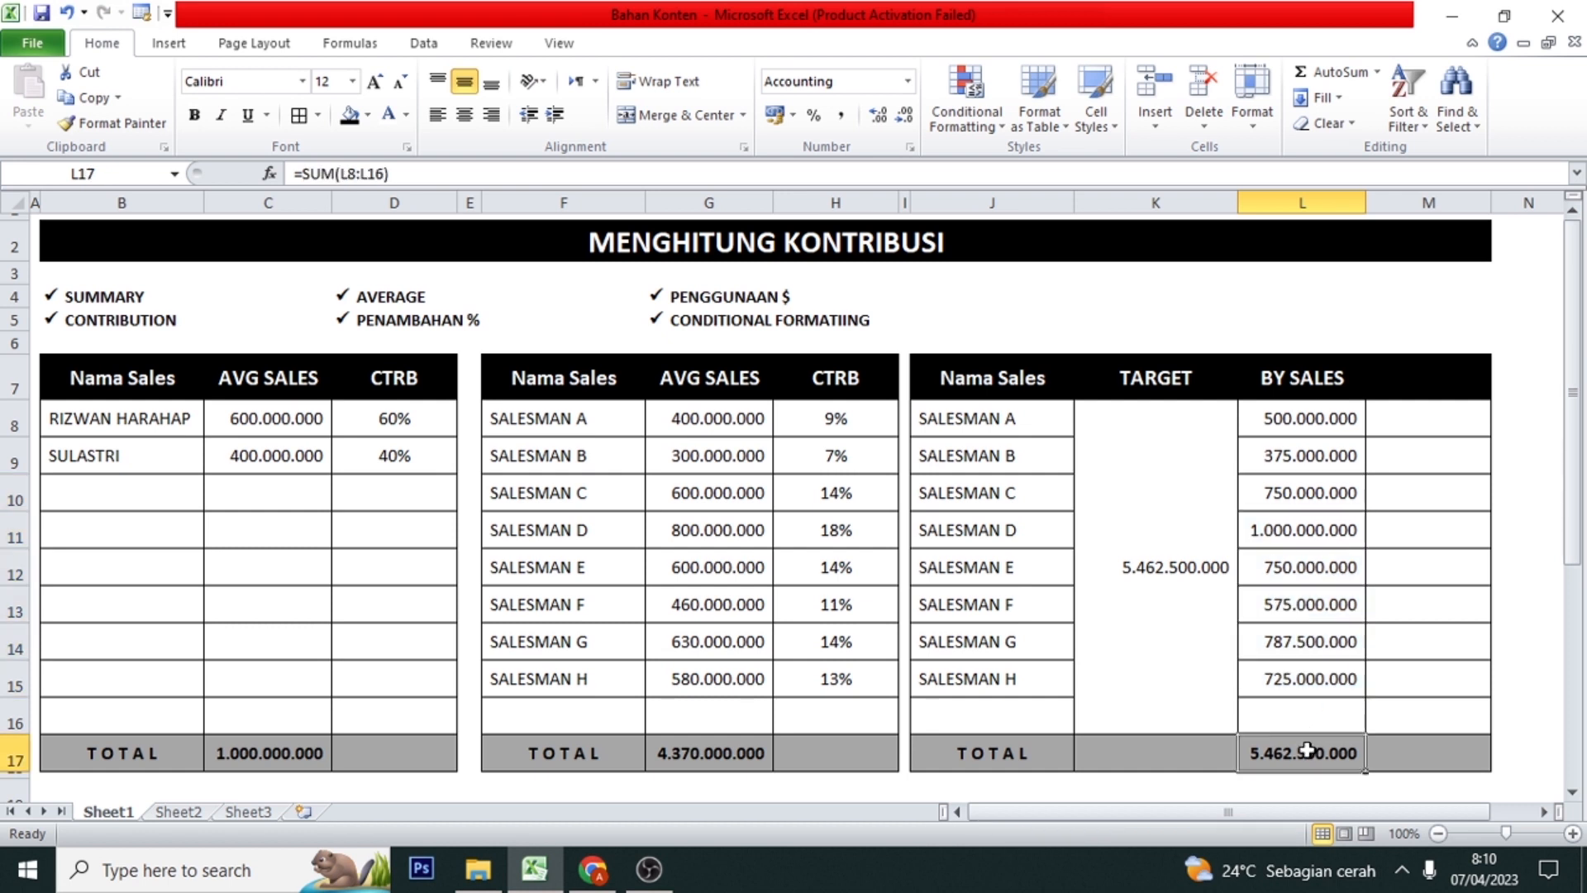
{"action": "left_click", "coordinate": [1145, 571]}
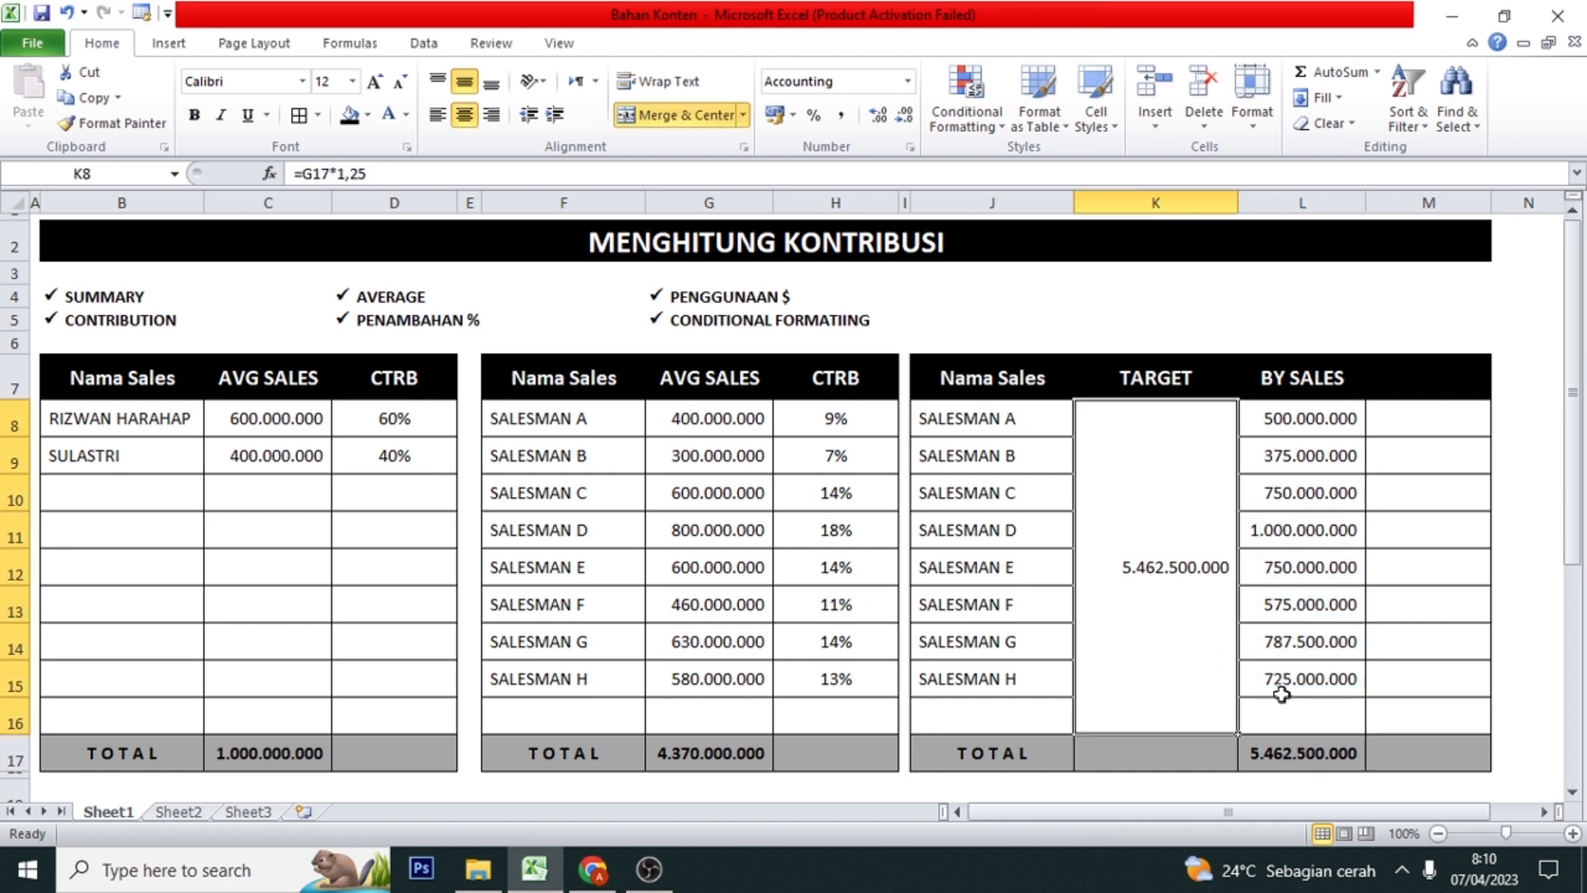
{"action": "left_click", "coordinate": [1306, 759]}
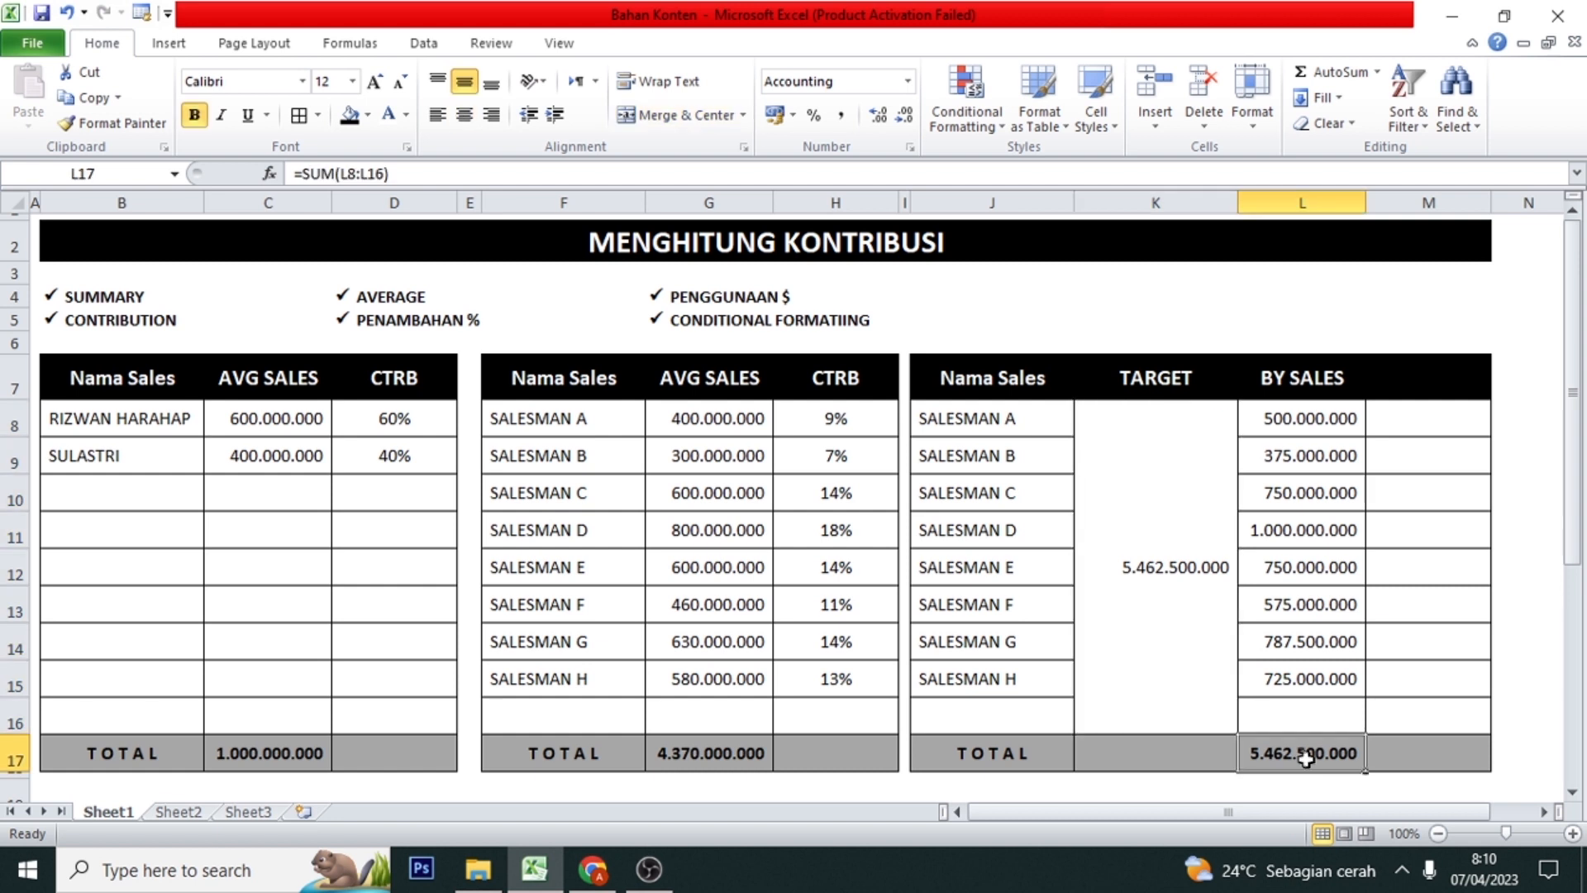
{"action": "left_click", "coordinate": [1181, 573]}
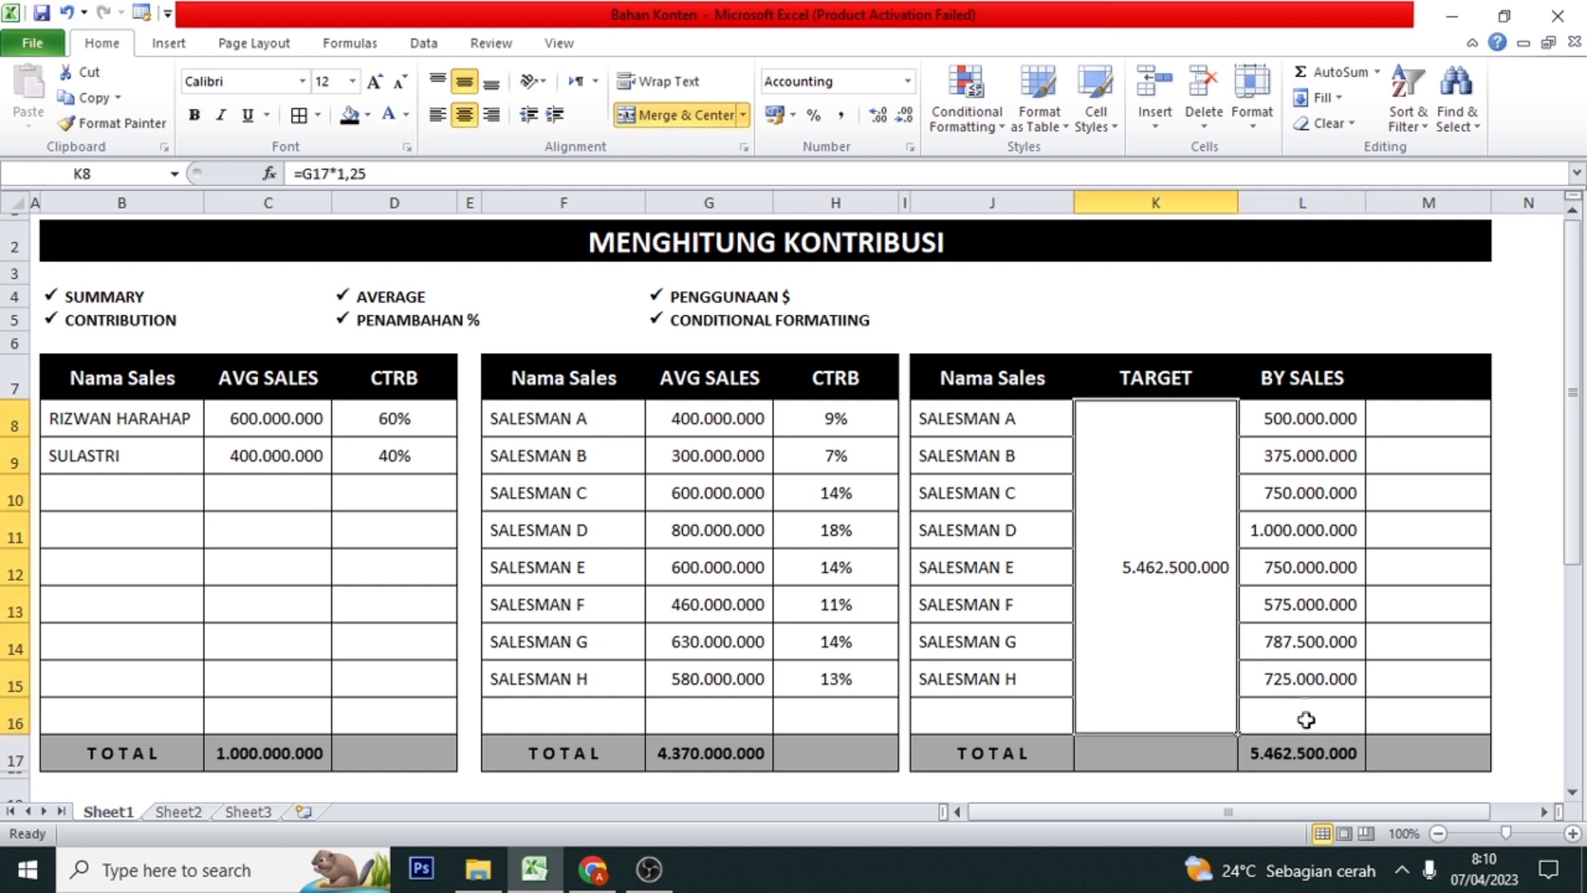
{"action": "left_click", "coordinate": [1314, 750]}
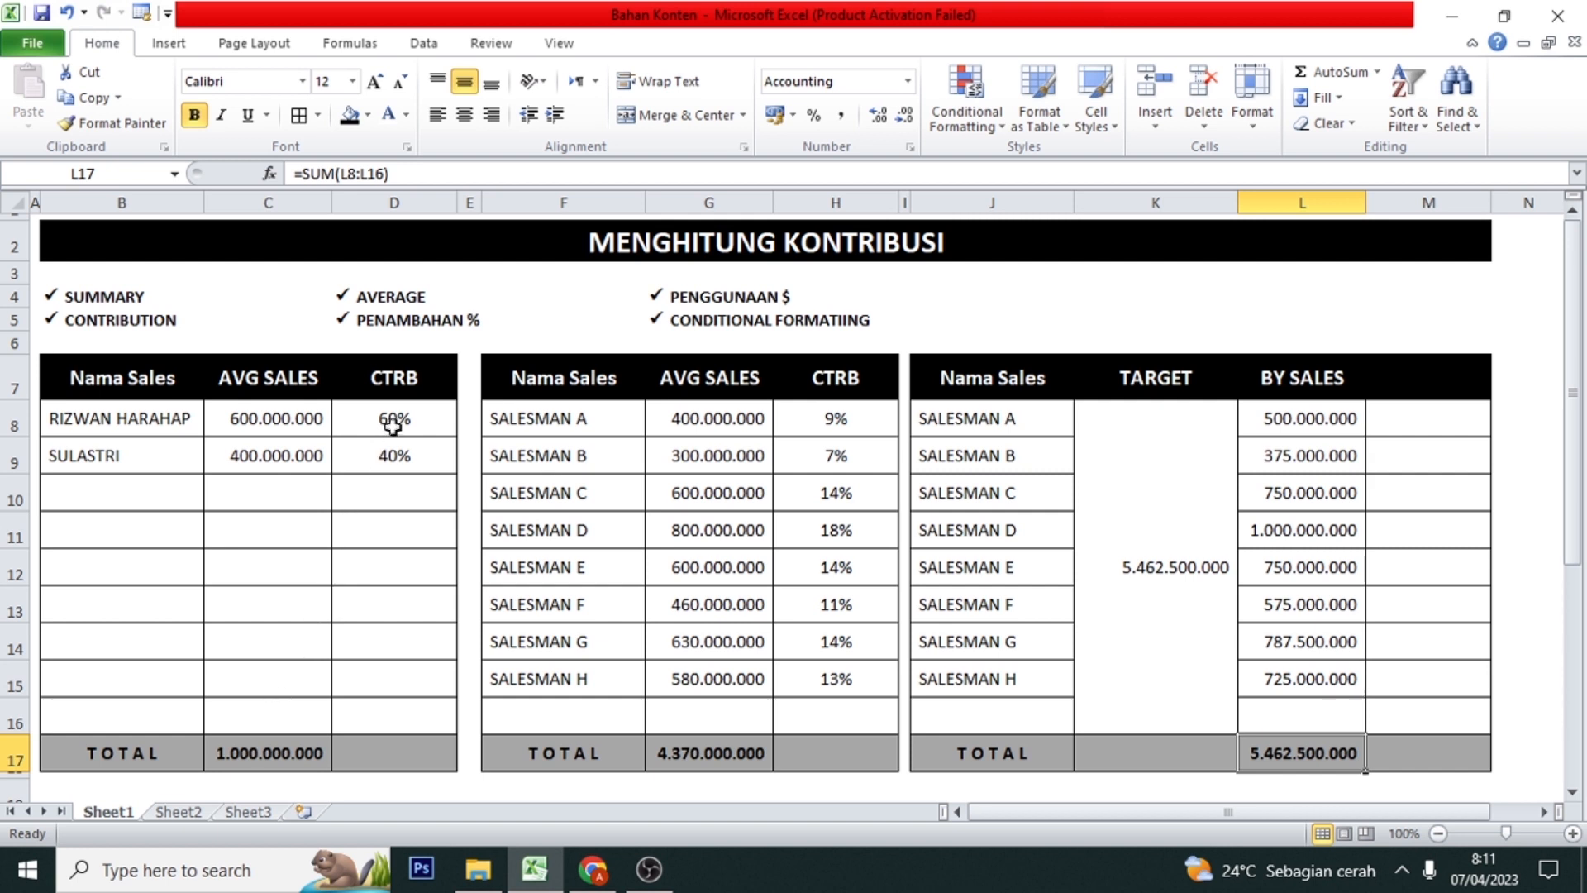
{"action": "left_click", "coordinate": [391, 450]}
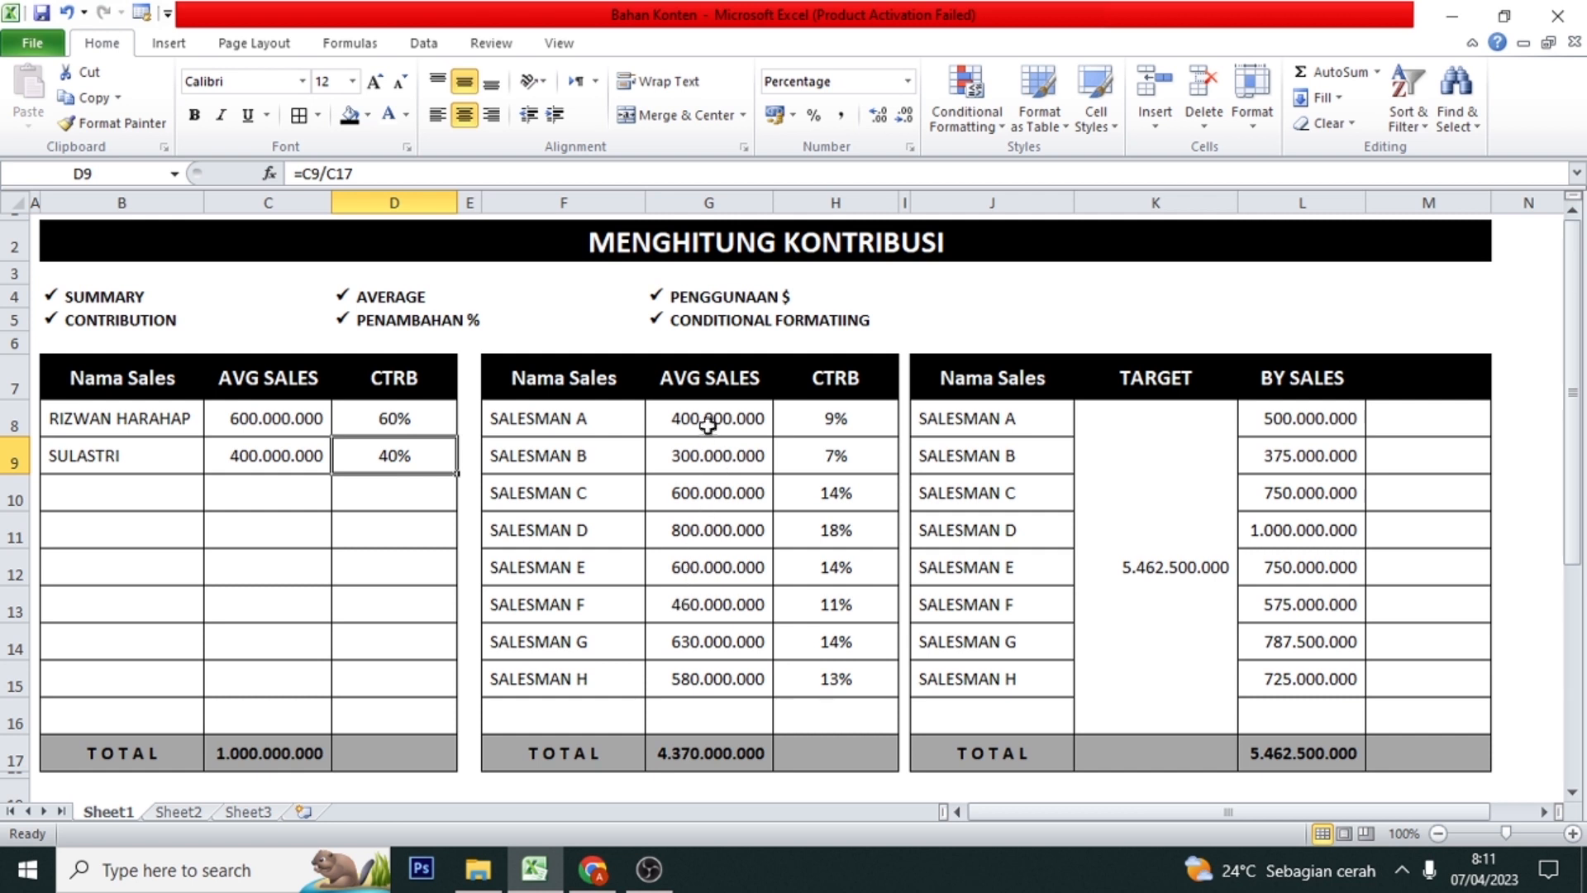
{"action": "left_click", "coordinate": [709, 791]}
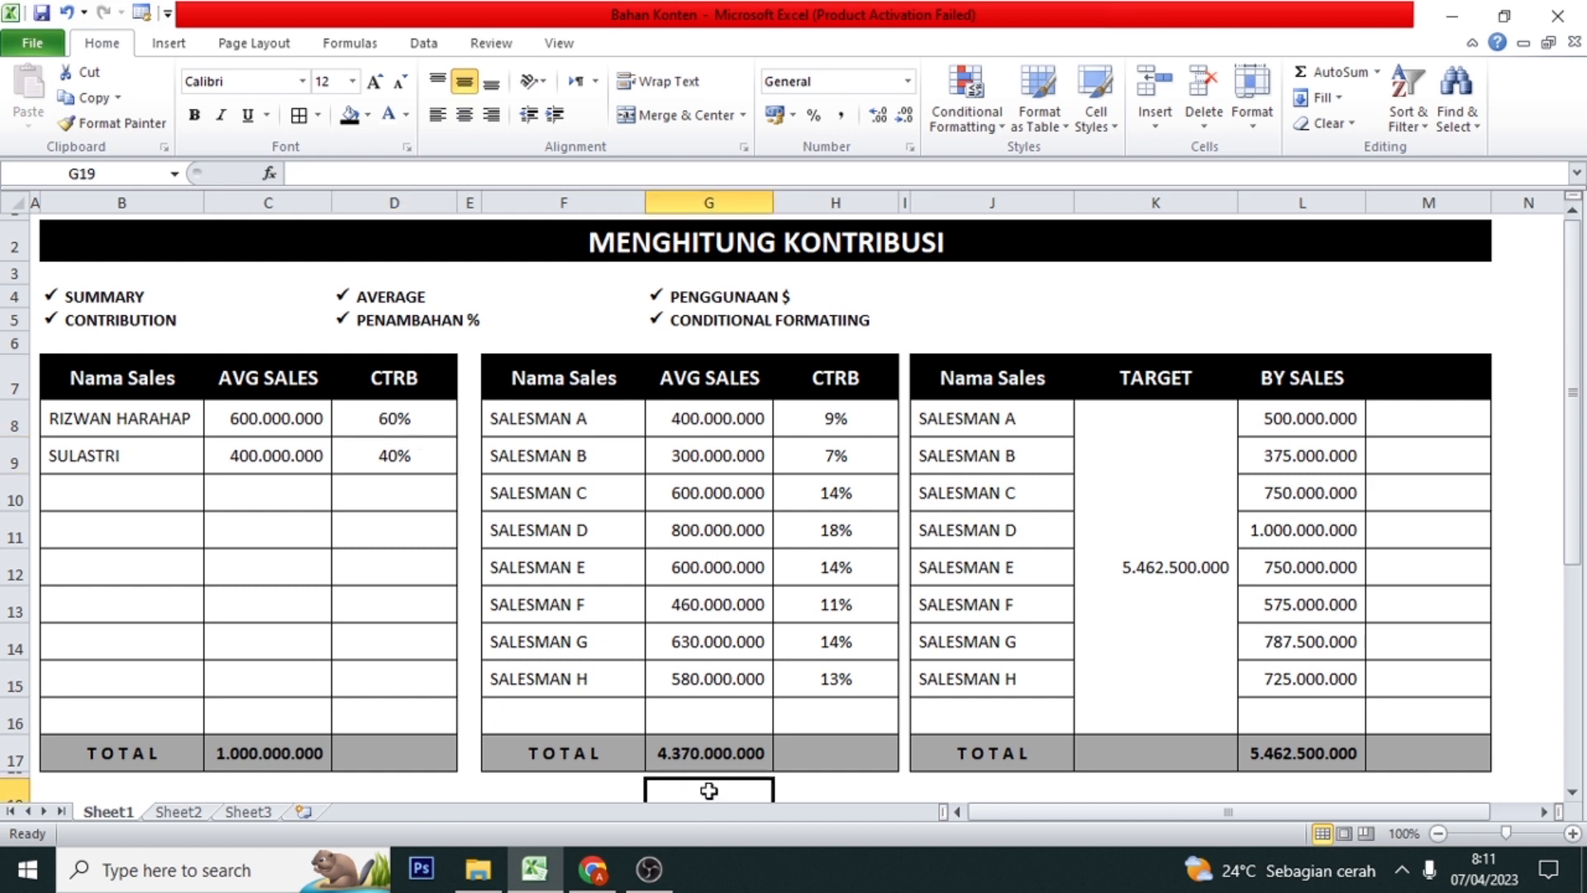
{"action": "type", "text": "="}
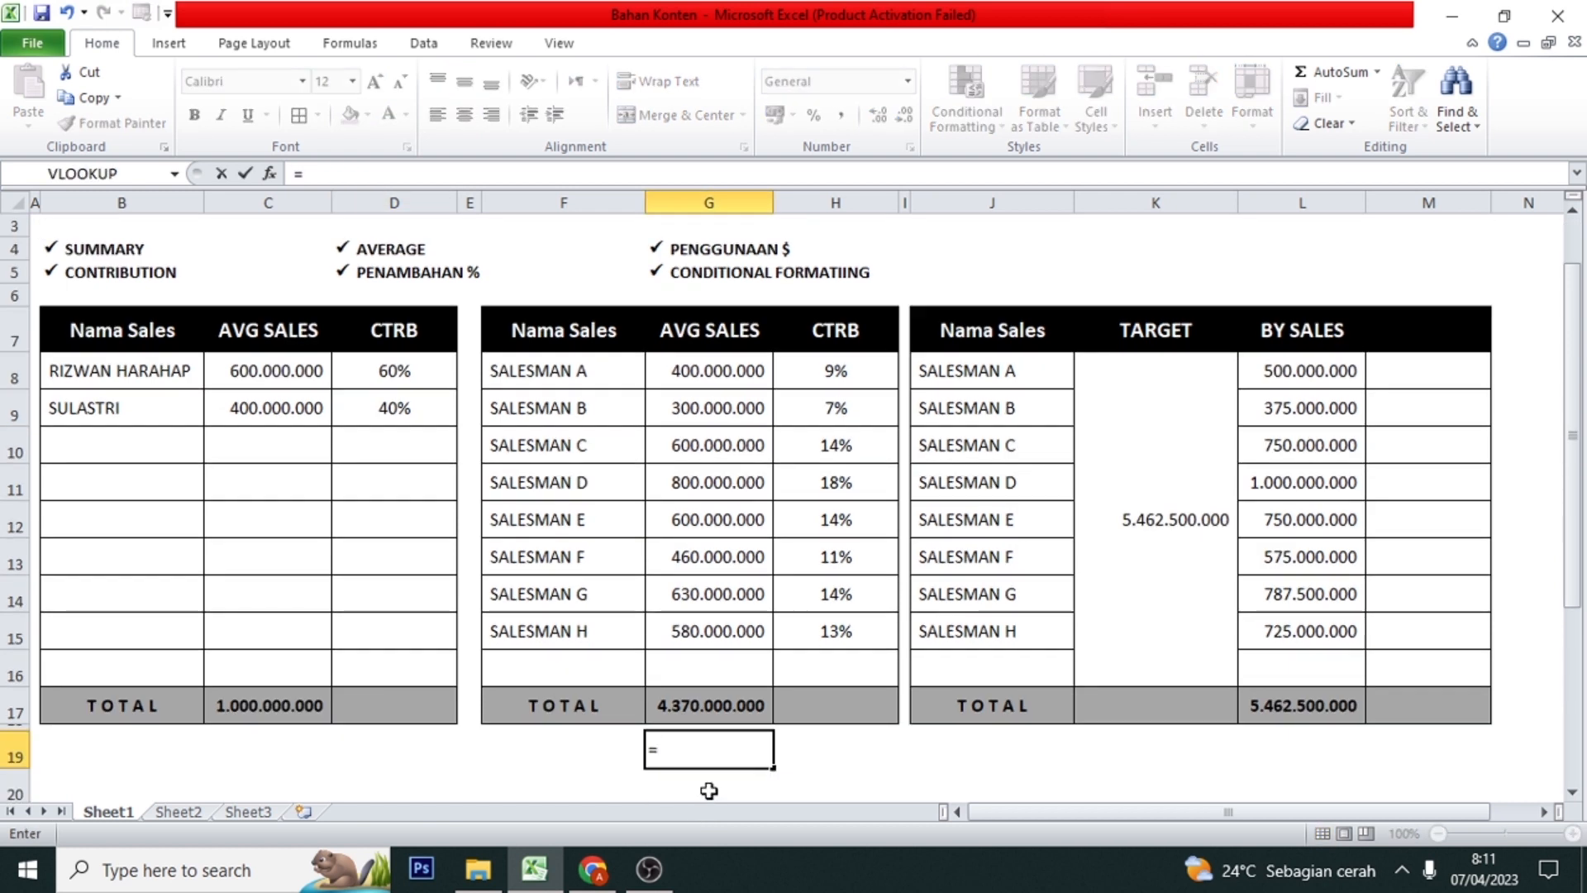
{"action": "type", "text": "a"}
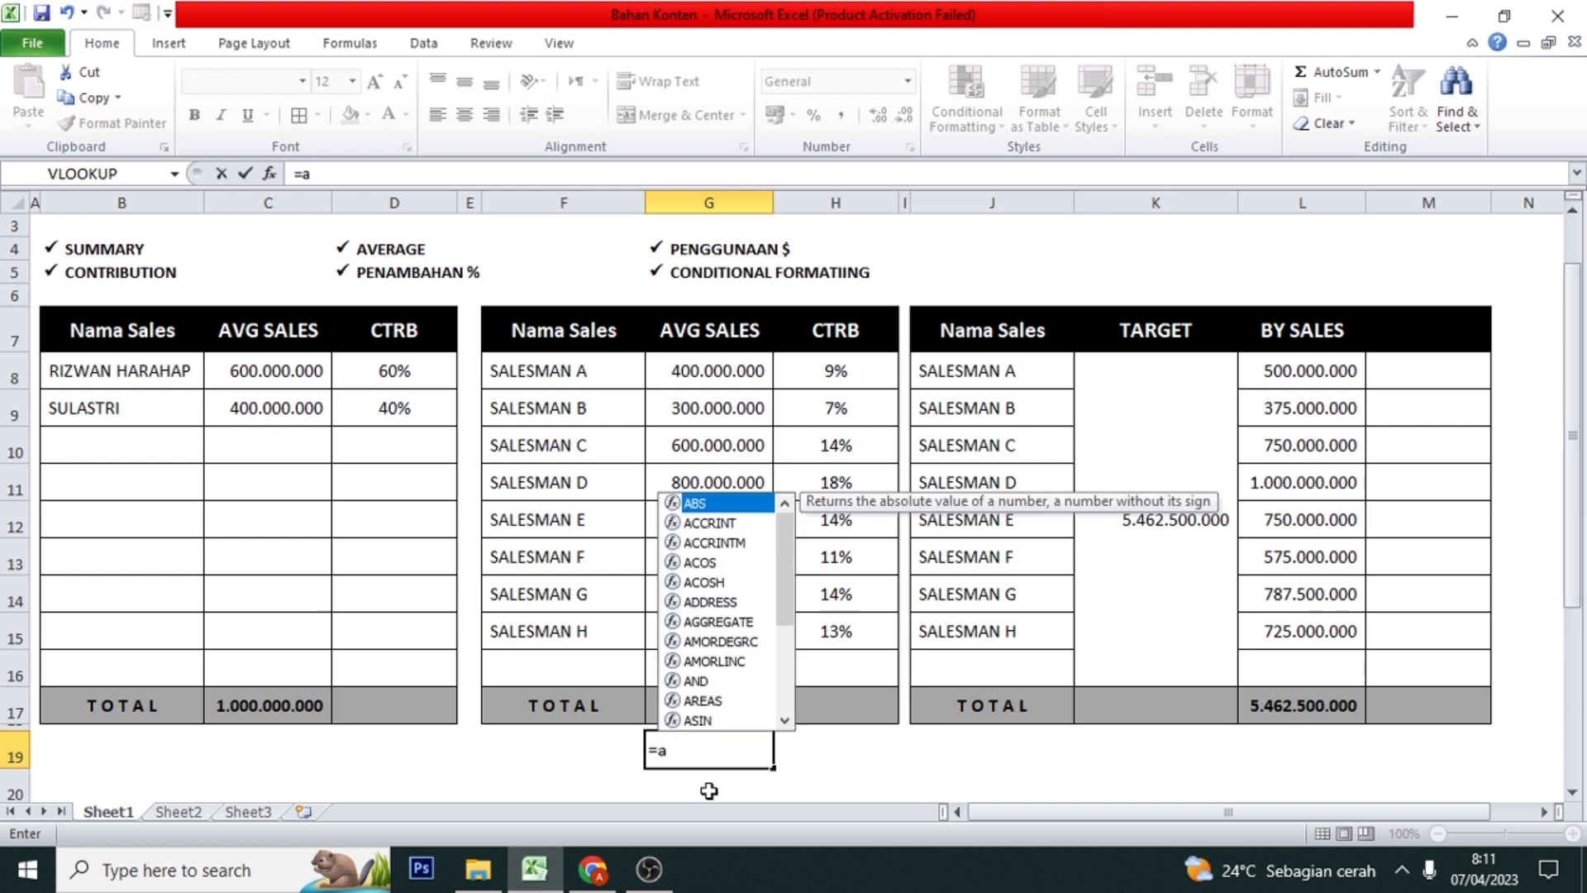
{"action": "type", "text": "vera"}
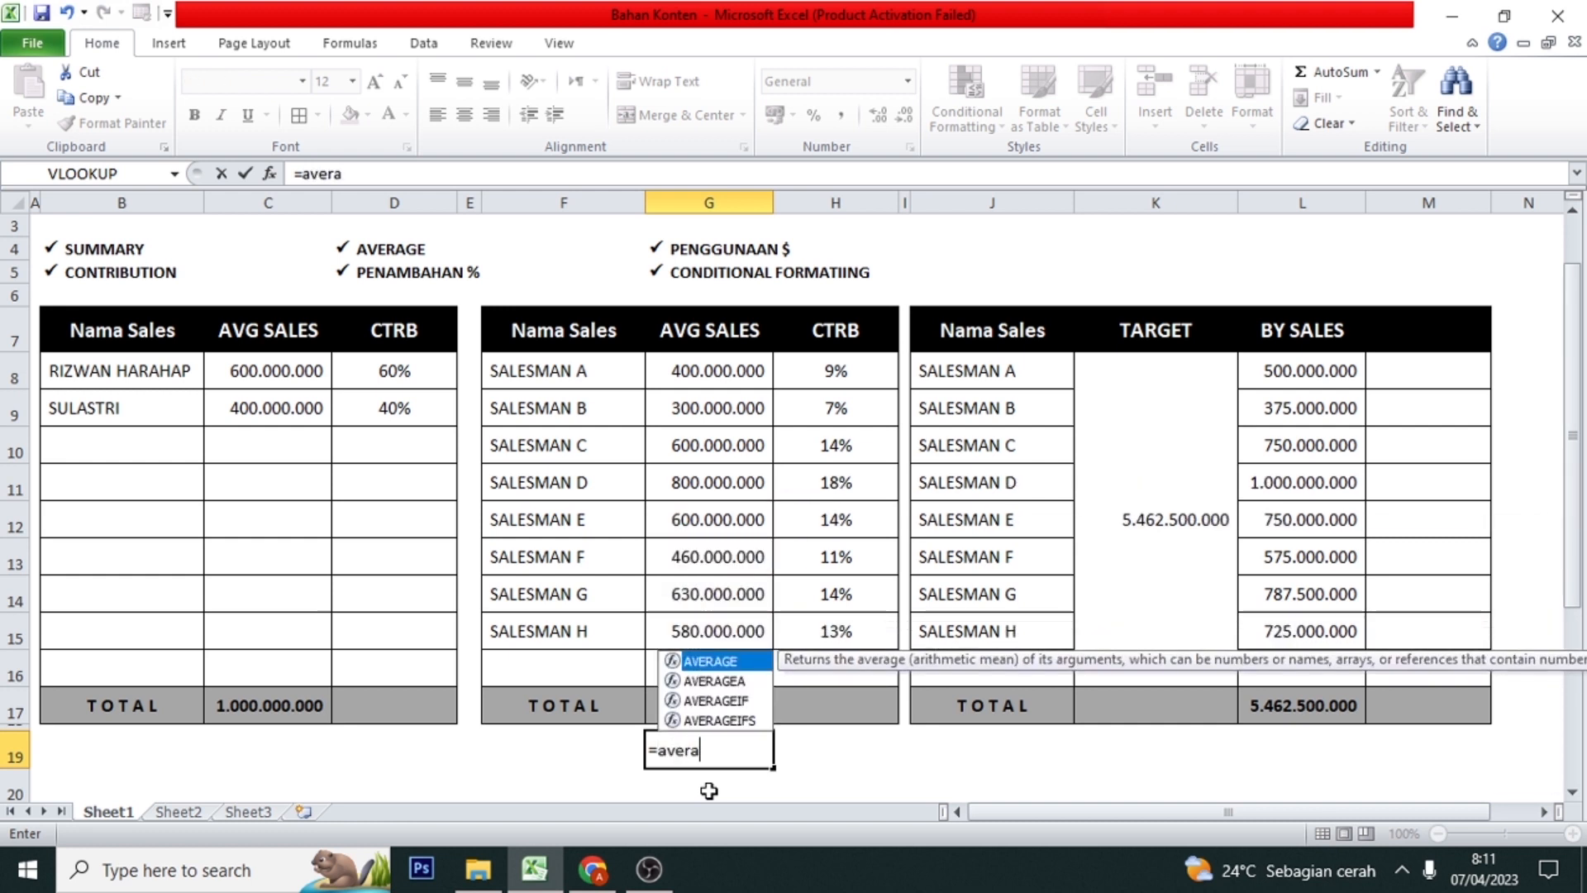
{"action": "key", "text": "Escape"}
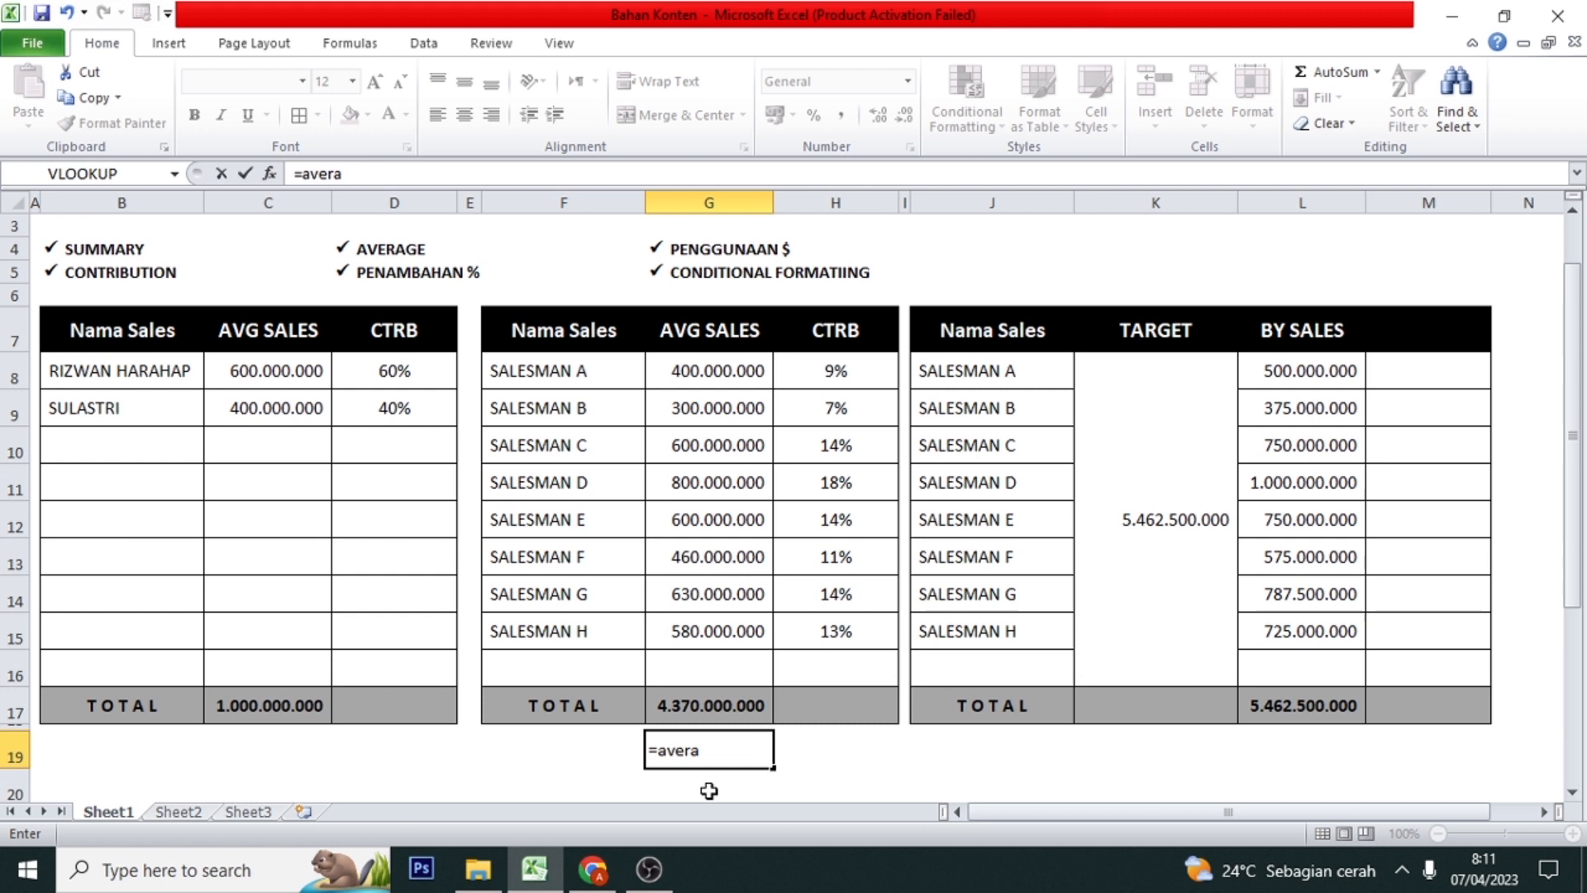
{"action": "key", "text": "Escape"}
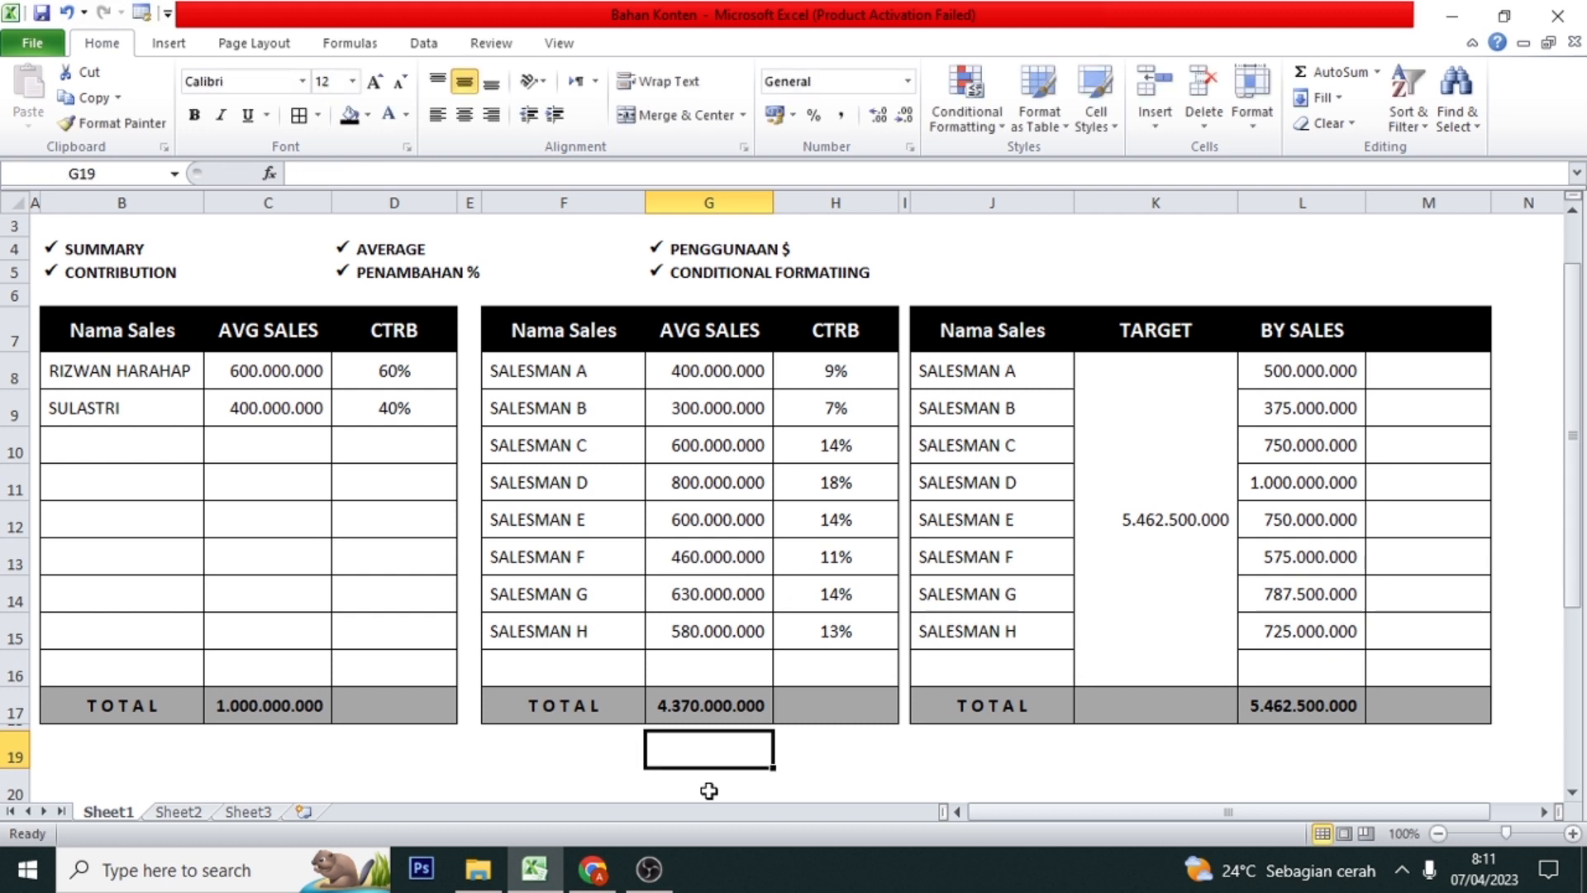
- Calculate the average of the AVG SALES values in G19 with =AVERAGE(G8:G15) and check it against the selected range's average
{"action": "left_click", "coordinate": [714, 372]}
{"action": "left_click_drag", "start_coordinate": [714, 372], "coordinate": [701, 628]}
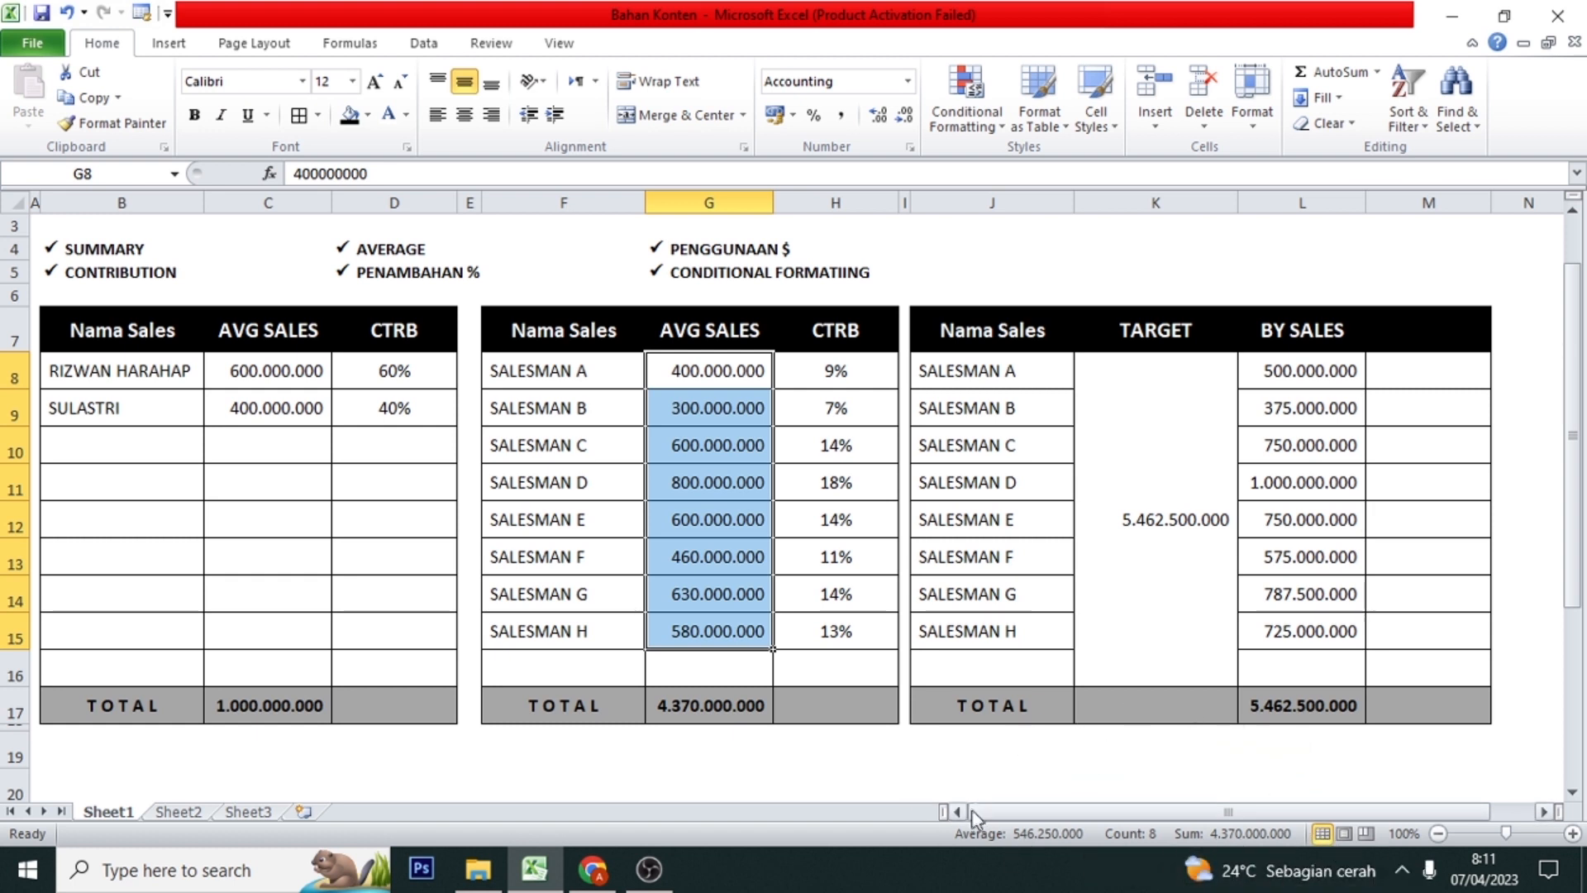
{"action": "left_click", "coordinate": [726, 746]}
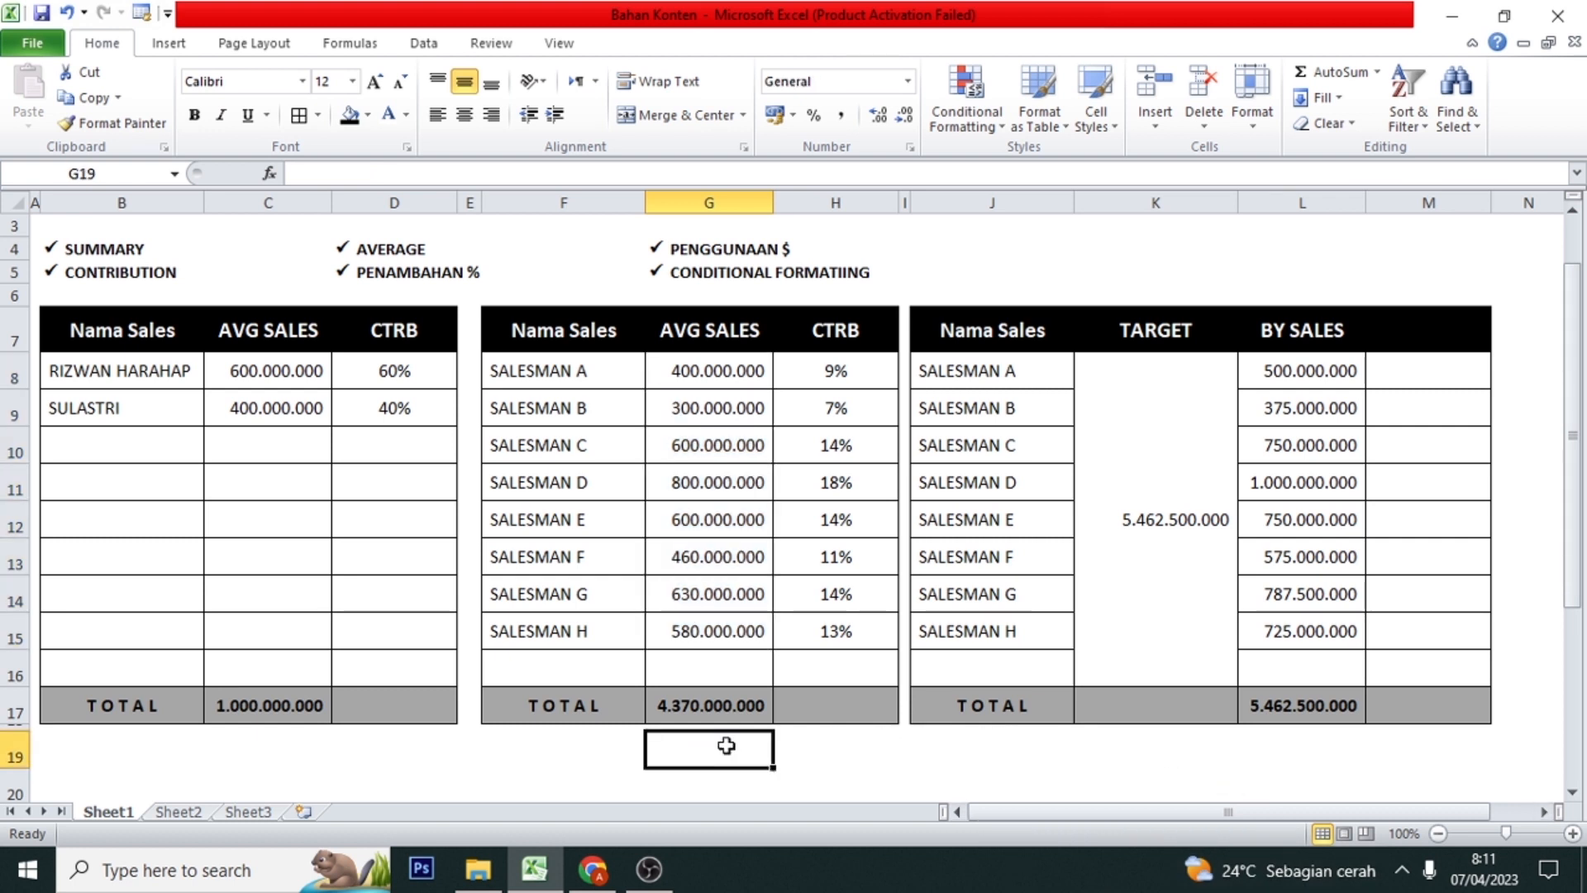
{"action": "type", "text": "=ave"}
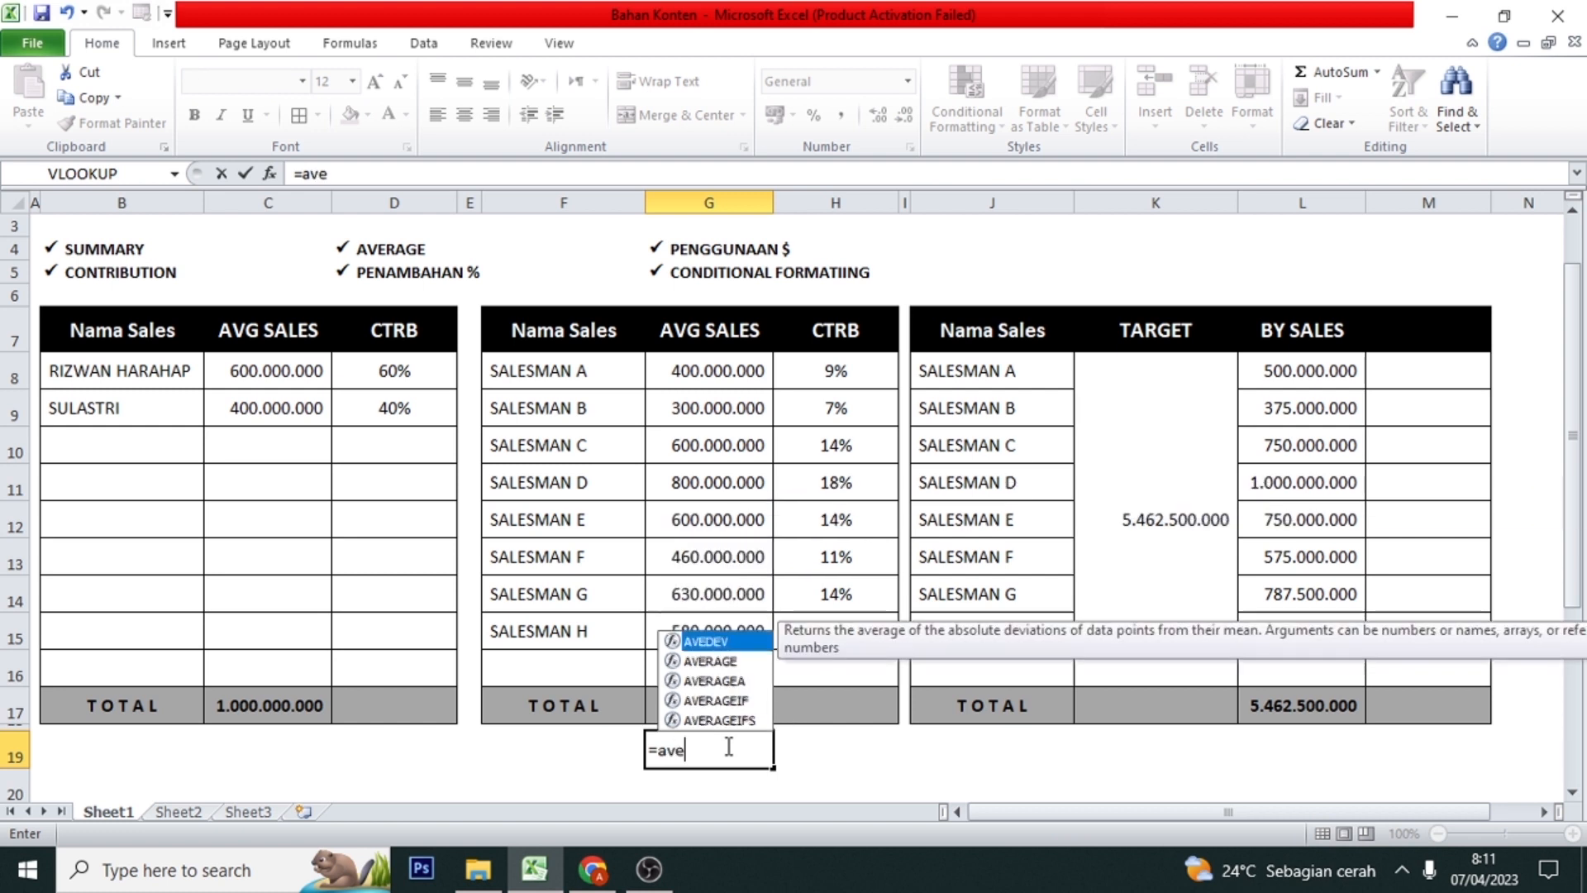
{"action": "type", "text": "rage("}
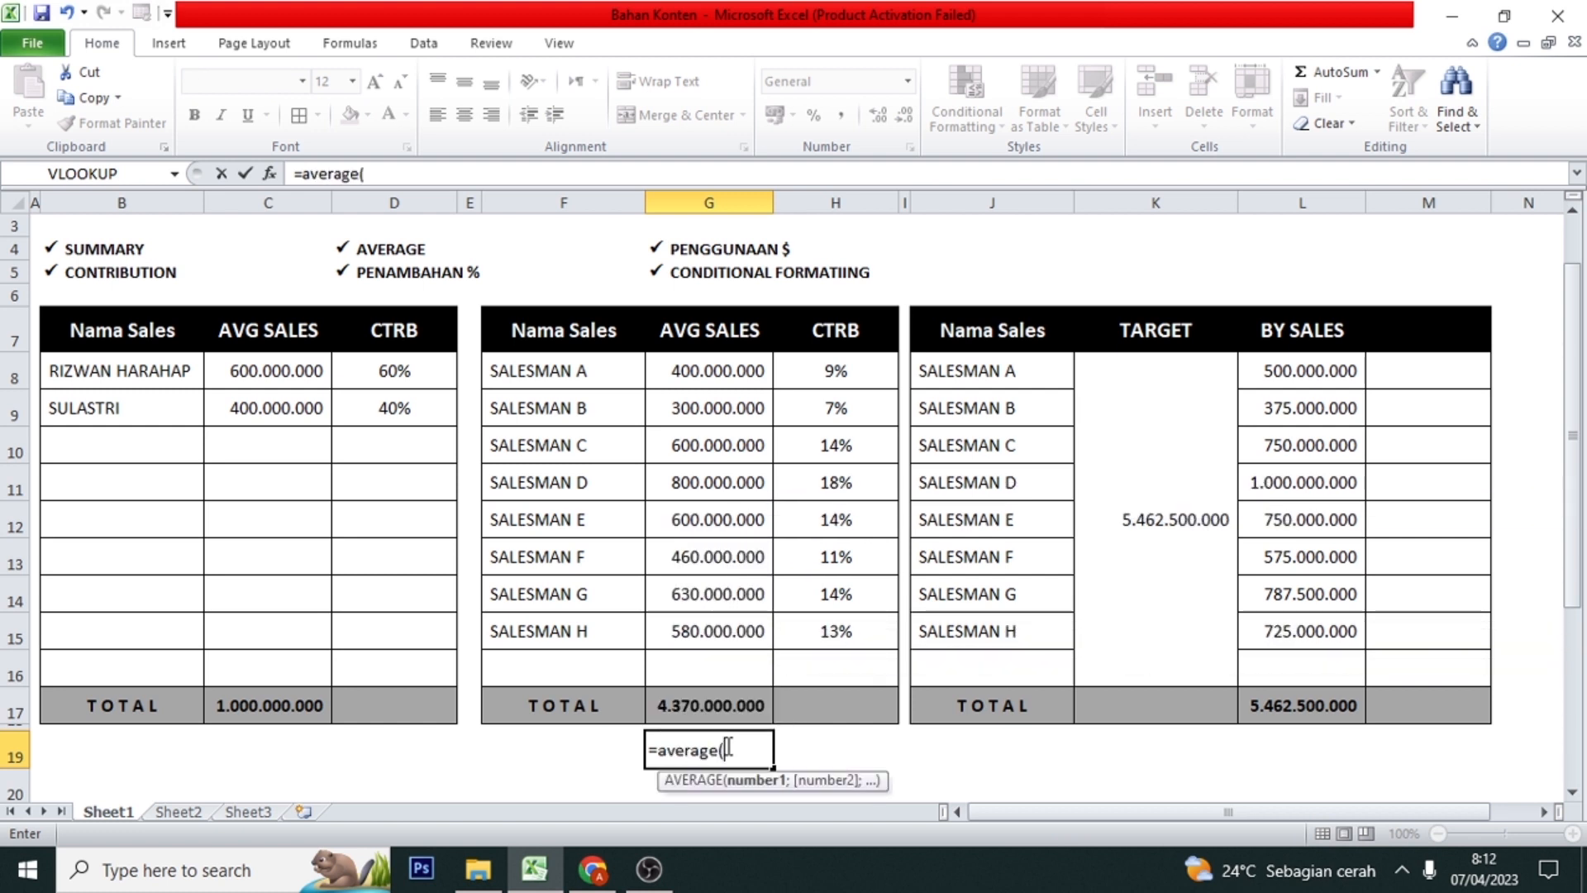
{"action": "left_click_drag", "start_coordinate": [709, 364], "coordinate": [695, 628]}
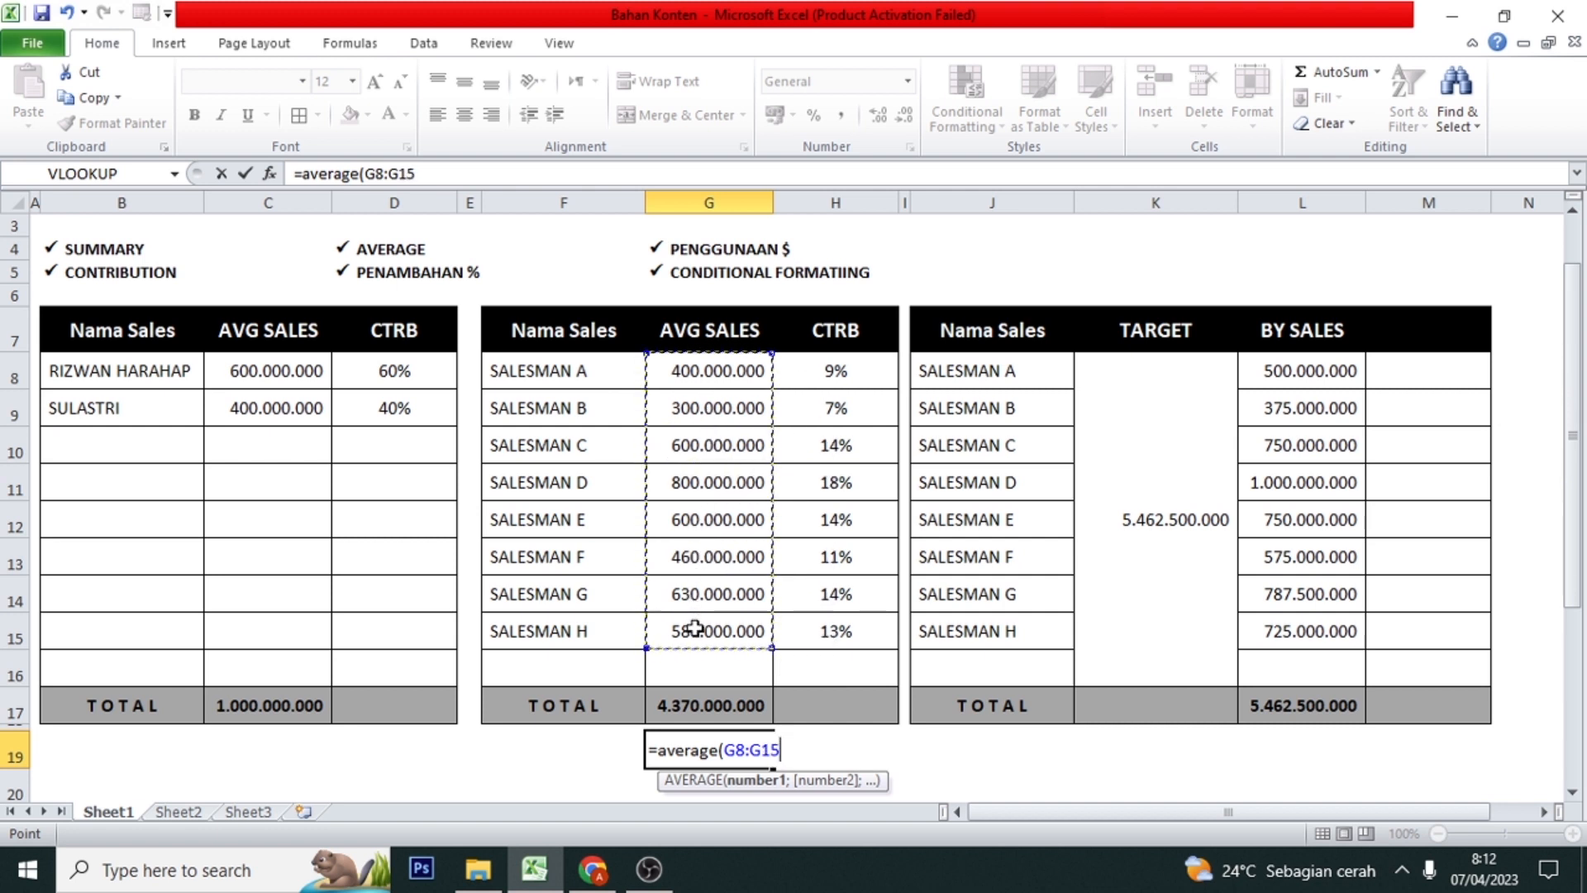
{"action": "key", "text": "Return"}
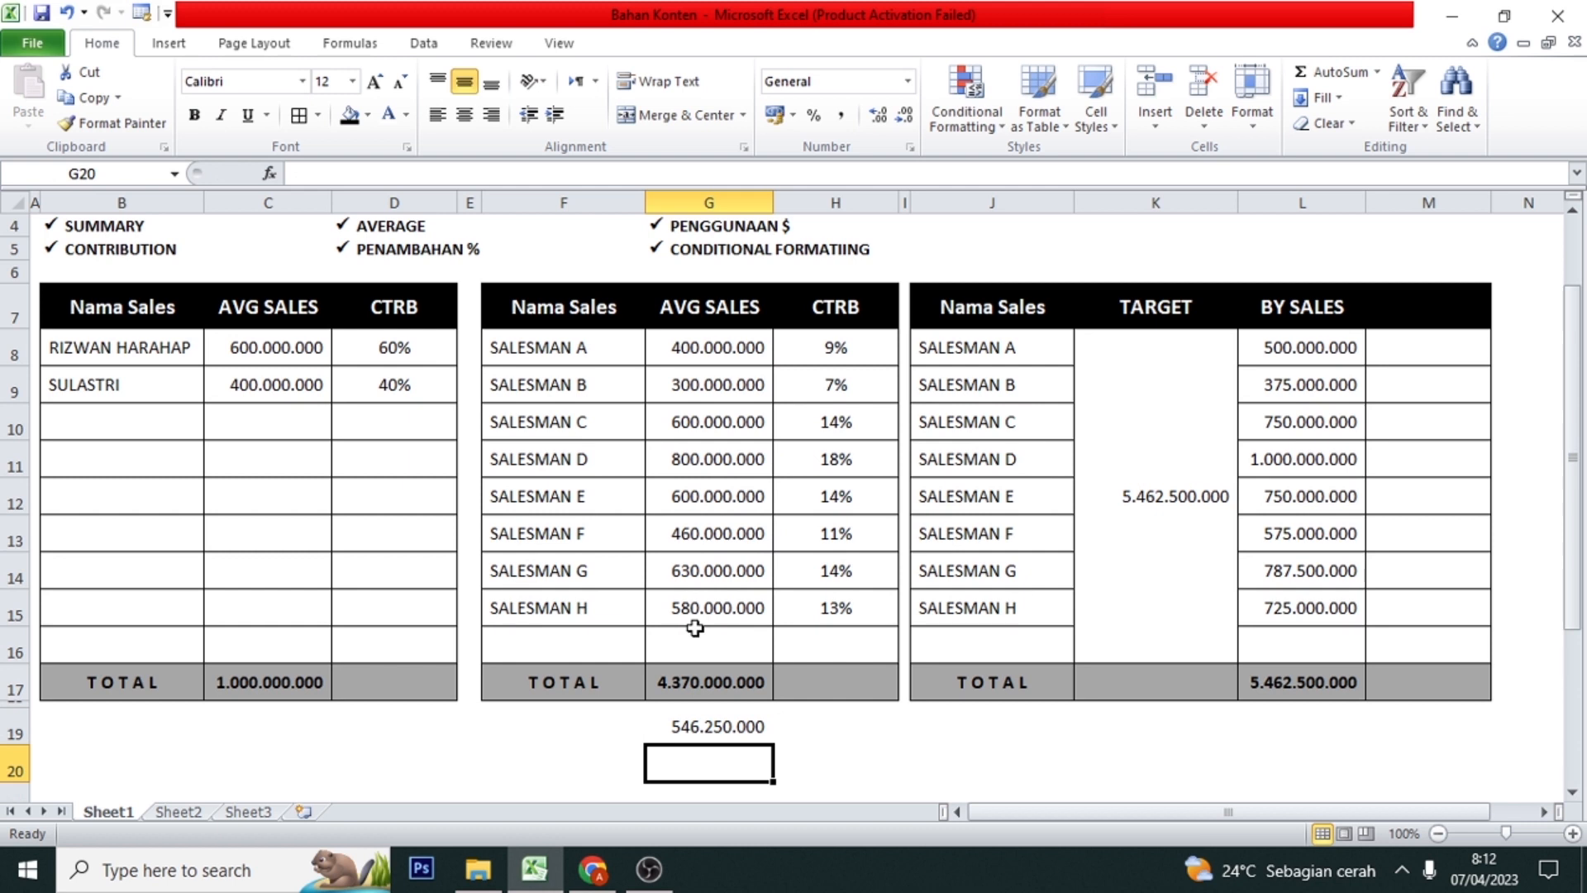
{"action": "left_click_drag", "start_coordinate": [710, 348], "coordinate": [705, 603]}
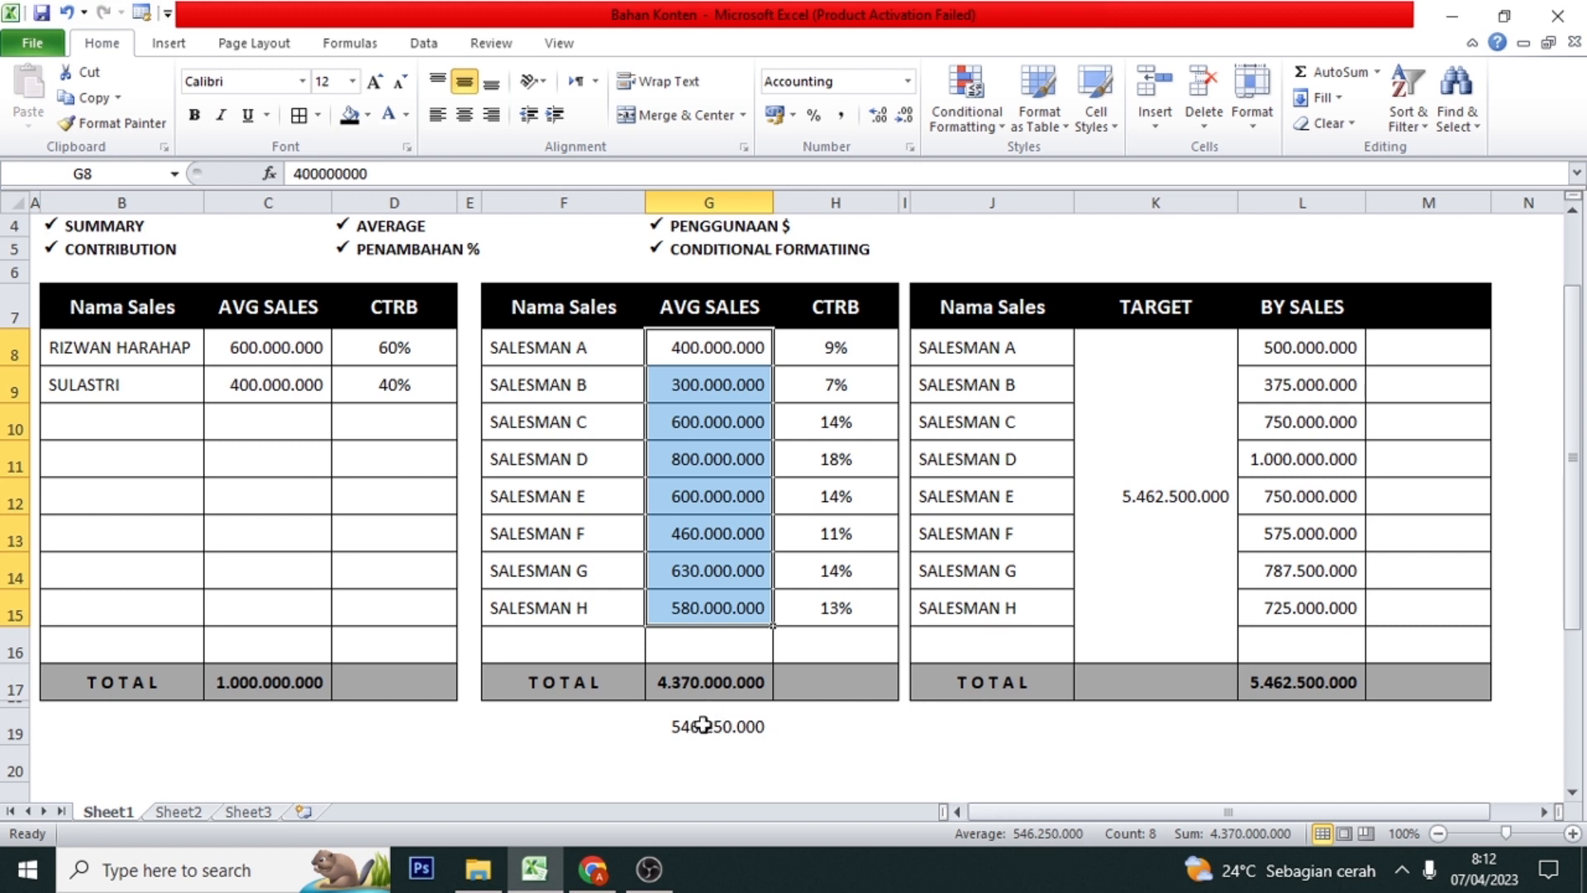
{"action": "left_click", "coordinate": [759, 539]}
{"action": "key", "text": "Up"}
{"action": "key", "text": "Up"}
{"action": "key", "text": "Up"}
{"action": "key", "text": "Up"}
{"action": "key", "text": "Up"}
{"action": "key", "text": "Up"}
{"action": "key", "text": "Up"}
{"action": "key", "text": "Up"}
{"action": "key", "text": "Up"}
{"action": "key", "text": "Up"}
{"action": "key", "text": "Up"}
{"action": "key", "text": "Up"}
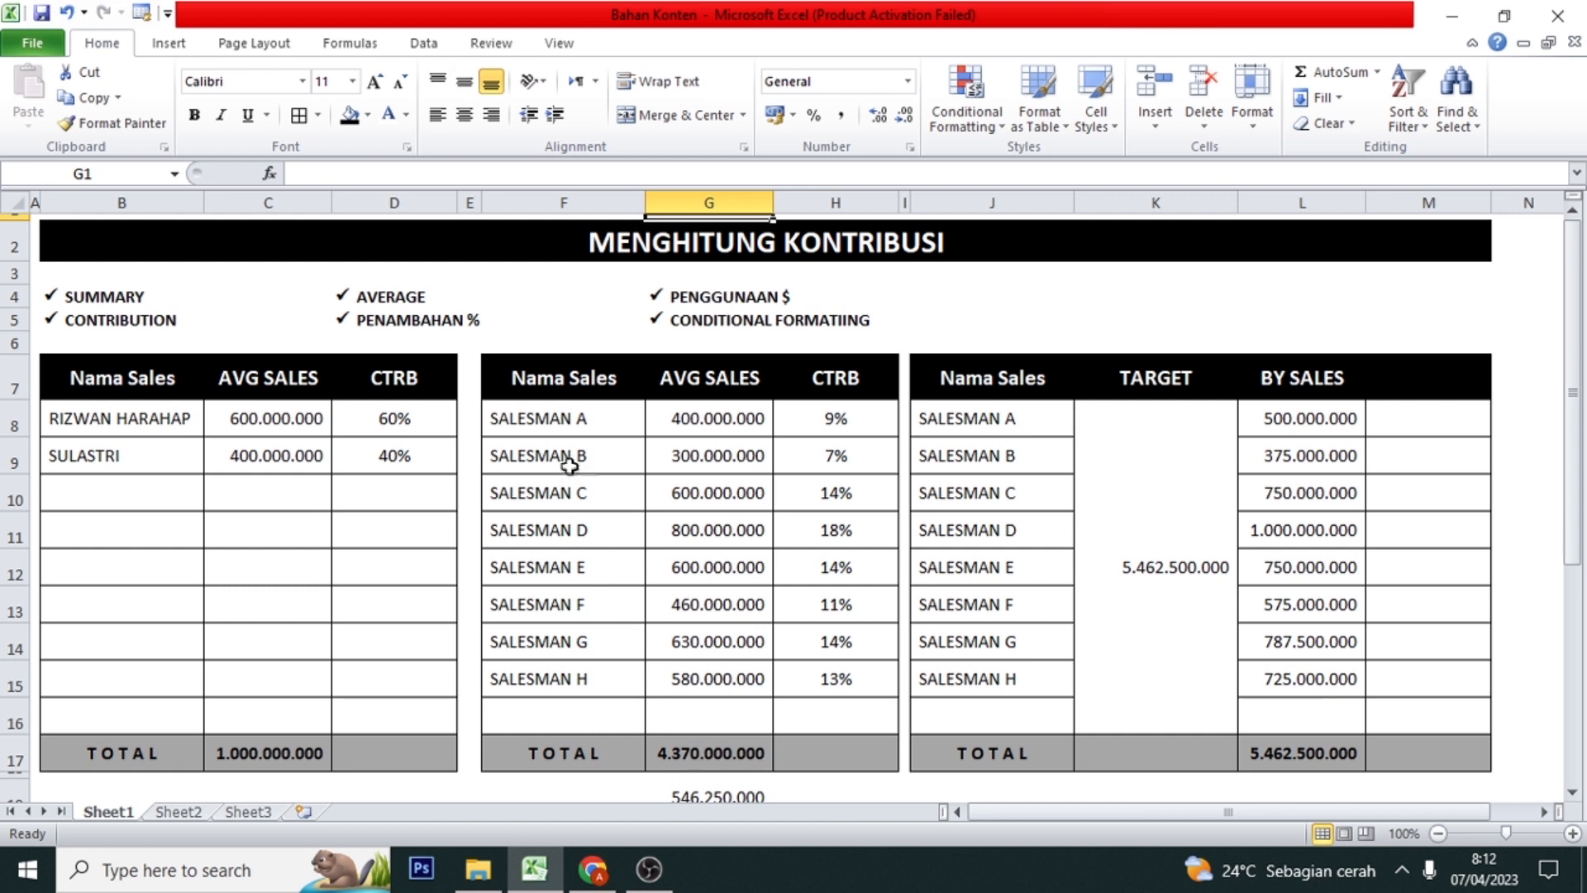
- Review the TARGET formula in K8 and the per-salesperson target formulas in the BY SALES column from L8 to L12
{"action": "left_click", "coordinate": [1134, 559]}
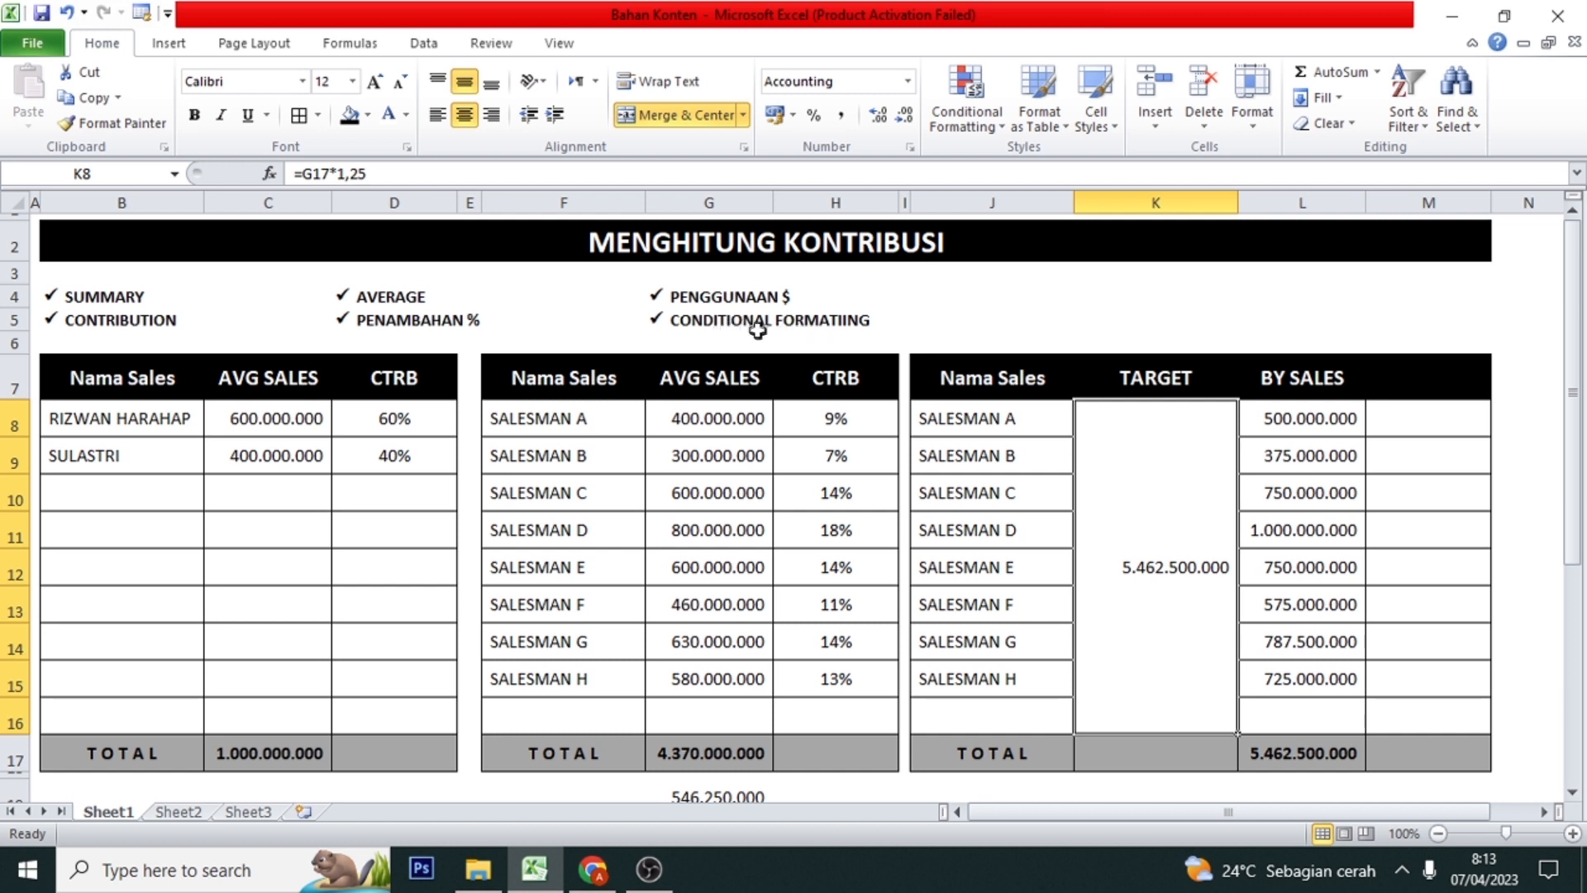
{"action": "left_click", "coordinate": [1370, 497]}
{"action": "key", "text": "Left"}
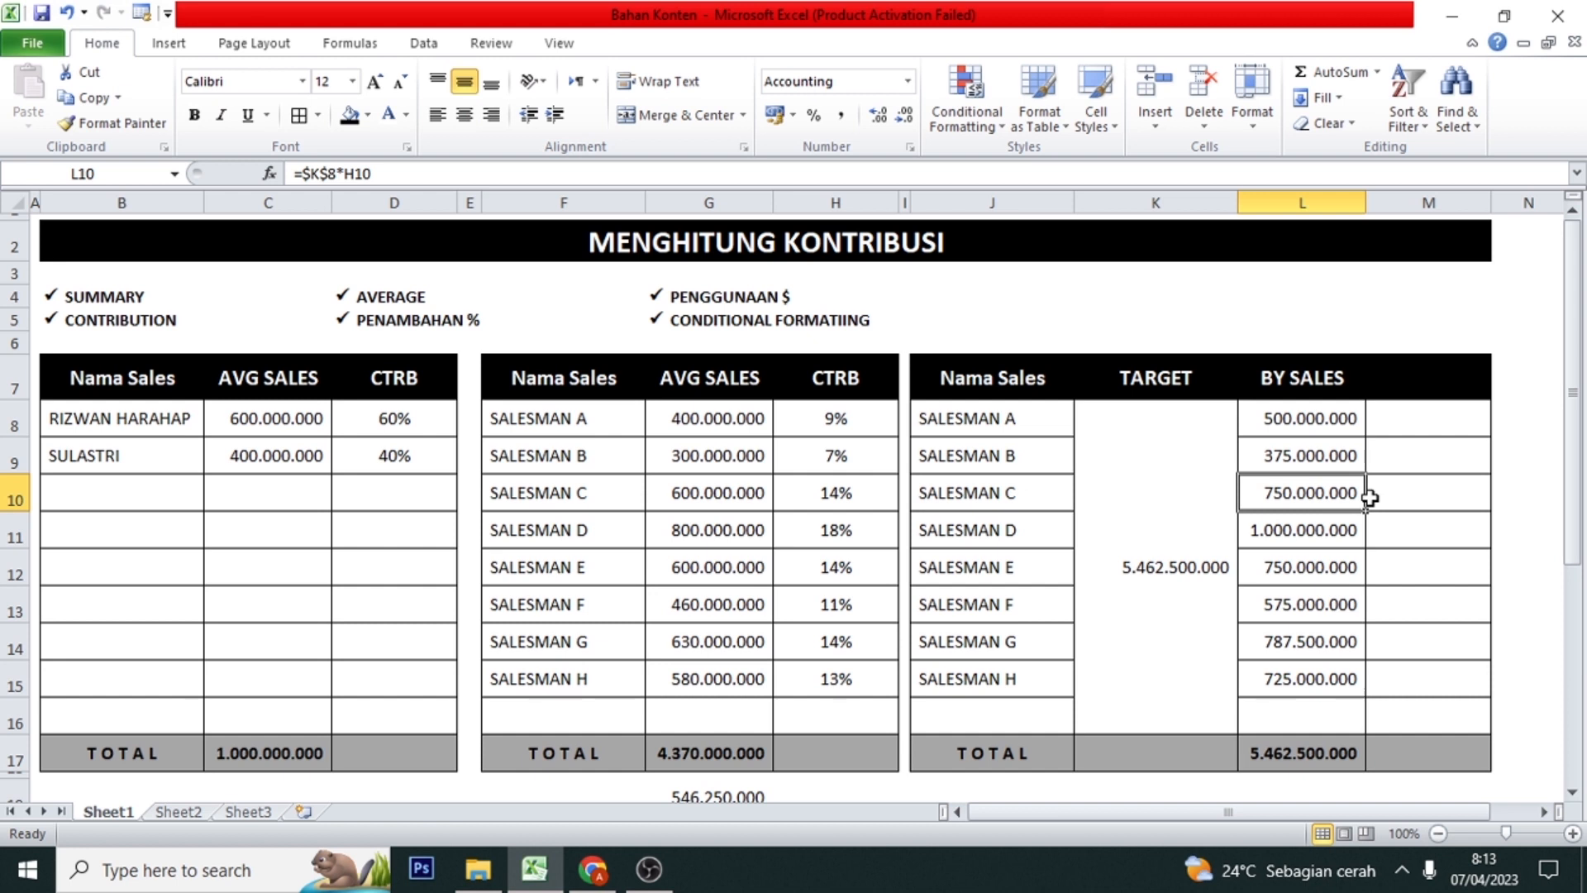
{"action": "key", "text": "Up"}
{"action": "key", "text": "Up"}
{"action": "key", "text": "Down"}
{"action": "key", "text": "Down"}
{"action": "key", "text": "Down"}
{"action": "key", "text": "Down"}
{"action": "key", "text": "Down"}
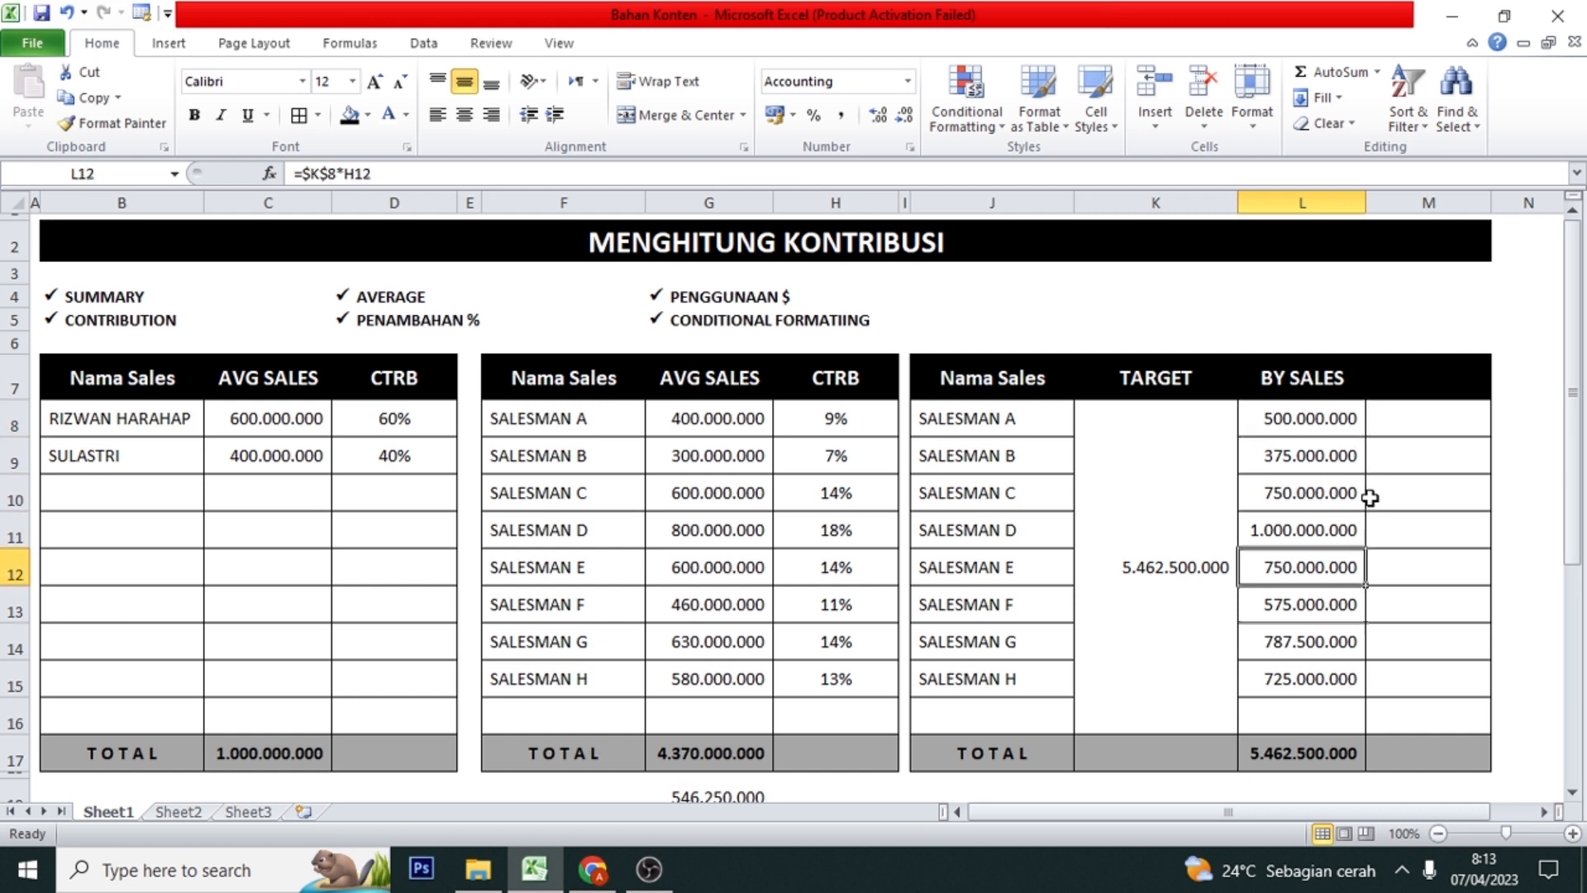
- Highlight the BY SALES targets in L8:L15 that are greater than 50000000 using Green Fill with Dark Green Text
{"action": "key", "text": "Right"}
{"action": "key", "text": "Up"}
{"action": "key", "text": "Up"}
{"action": "key", "text": "Left"}
{"action": "key", "text": "Up"}
{"action": "key", "text": "Up"}
{"action": "key", "text": "Up"}
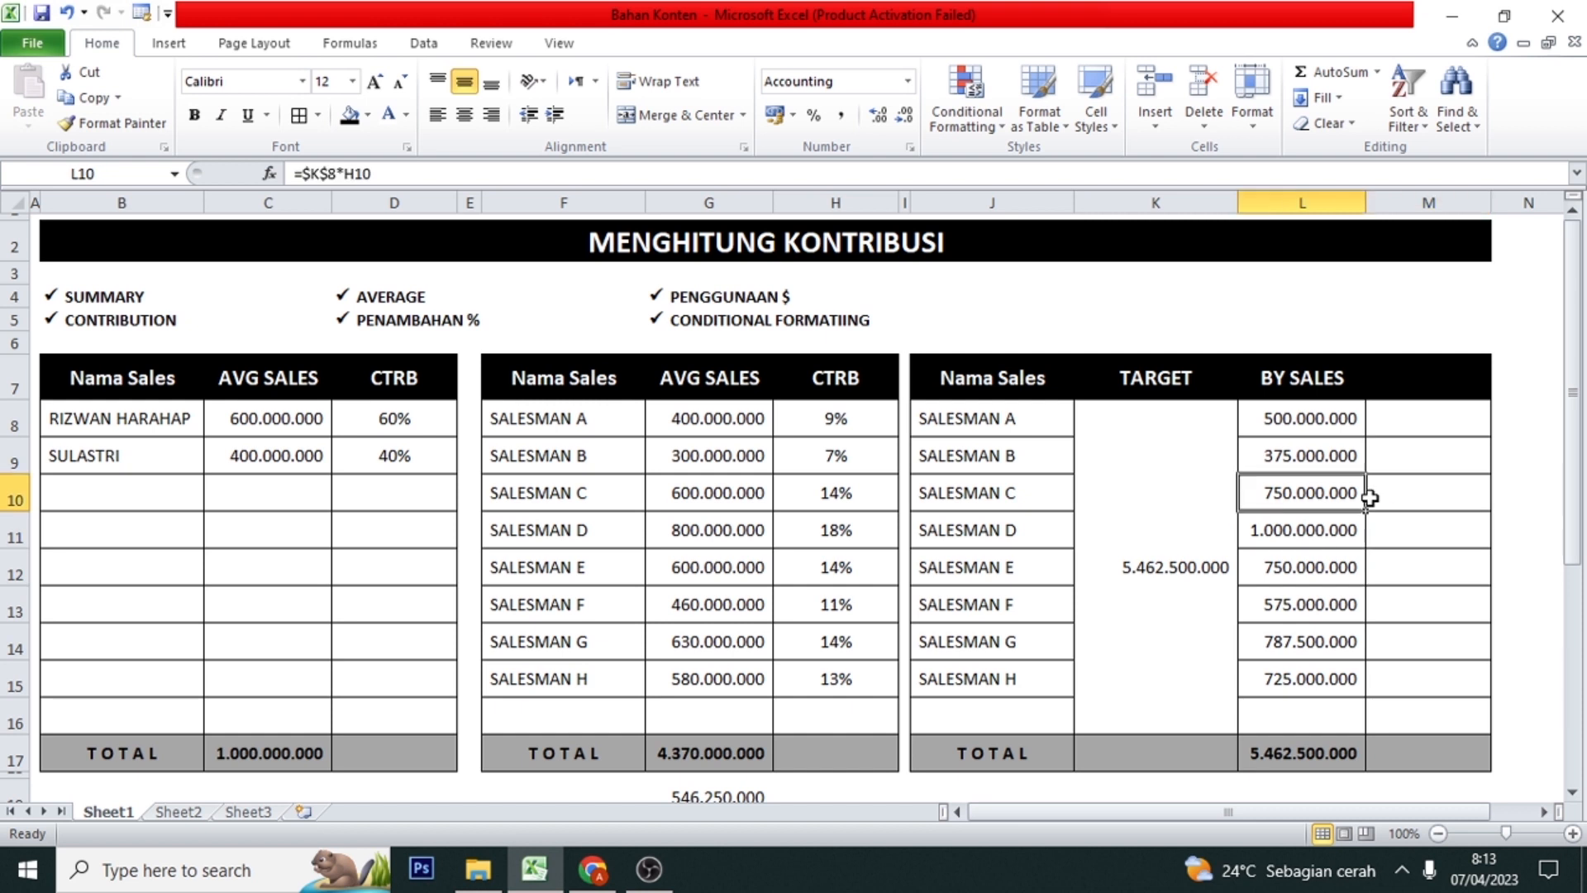
{"action": "key", "text": "shift+Down"}
{"action": "key", "text": "shift+Down"}
{"action": "key", "text": "shift+Down"}
{"action": "key", "text": "shift+Down"}
{"action": "key", "text": "shift+Down"}
{"action": "key", "text": "shift+Down"}
{"action": "key", "text": "shift+Down"}
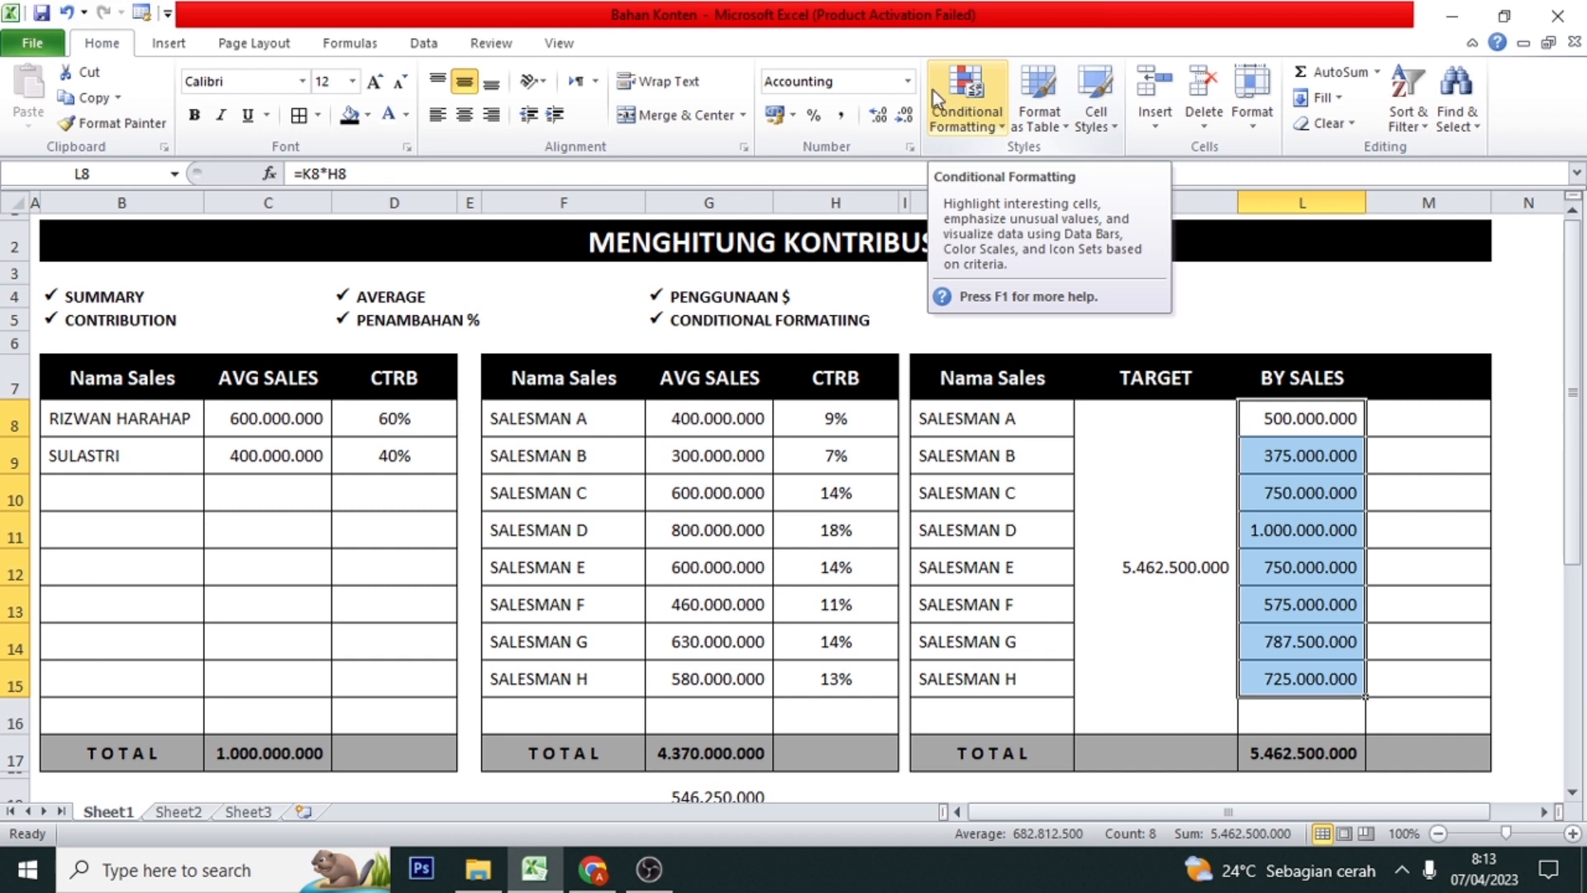
{"action": "left_click", "coordinate": [963, 95]}
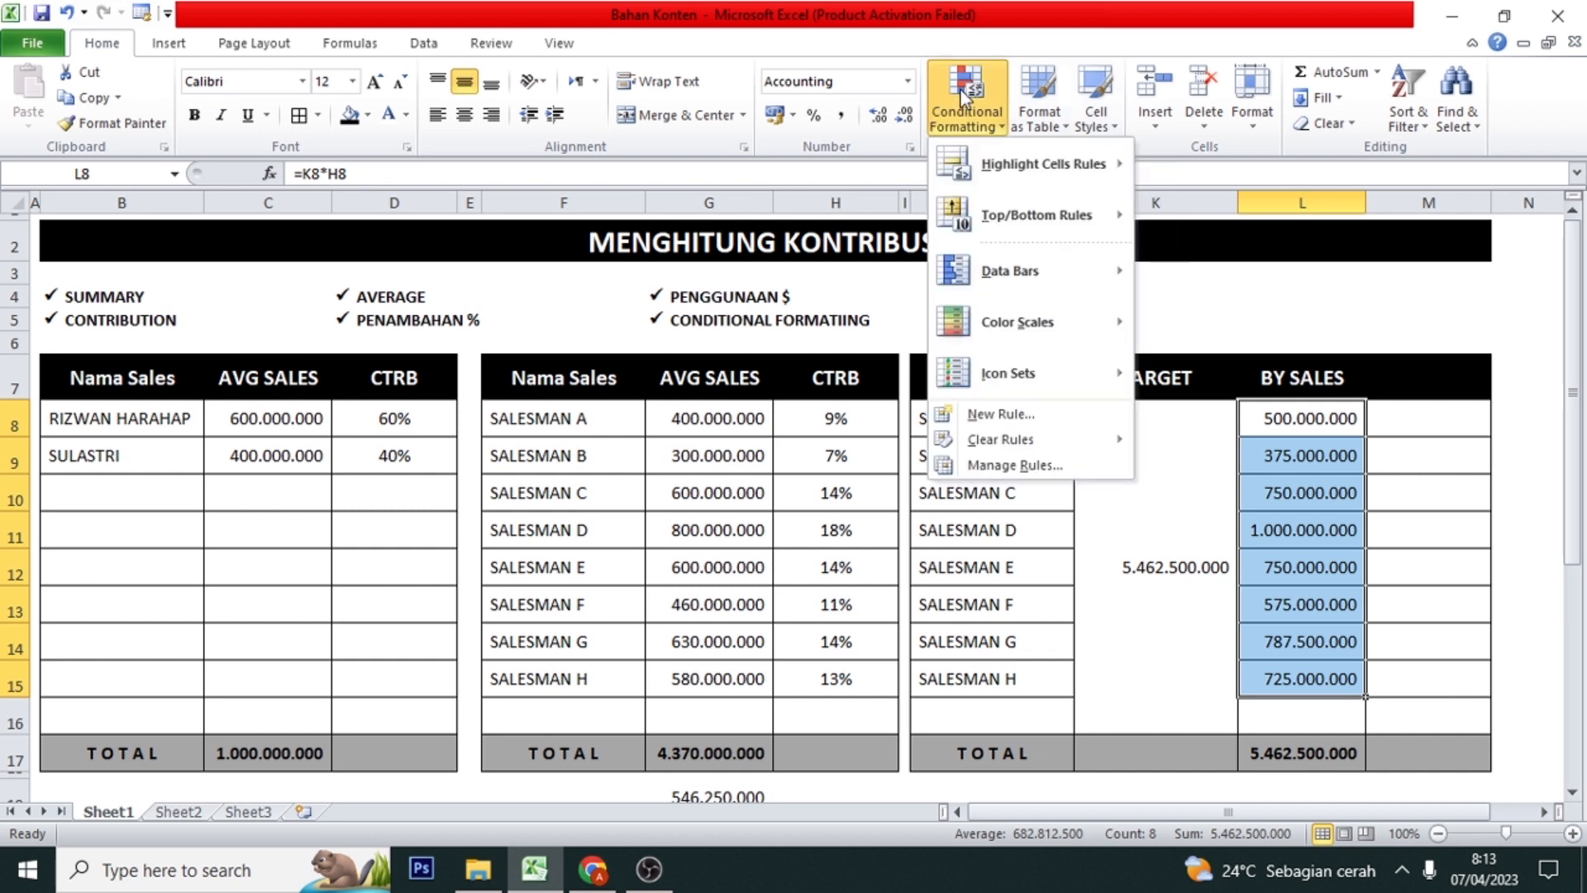
{"action": "mouse_move", "coordinate": [954, 144]}
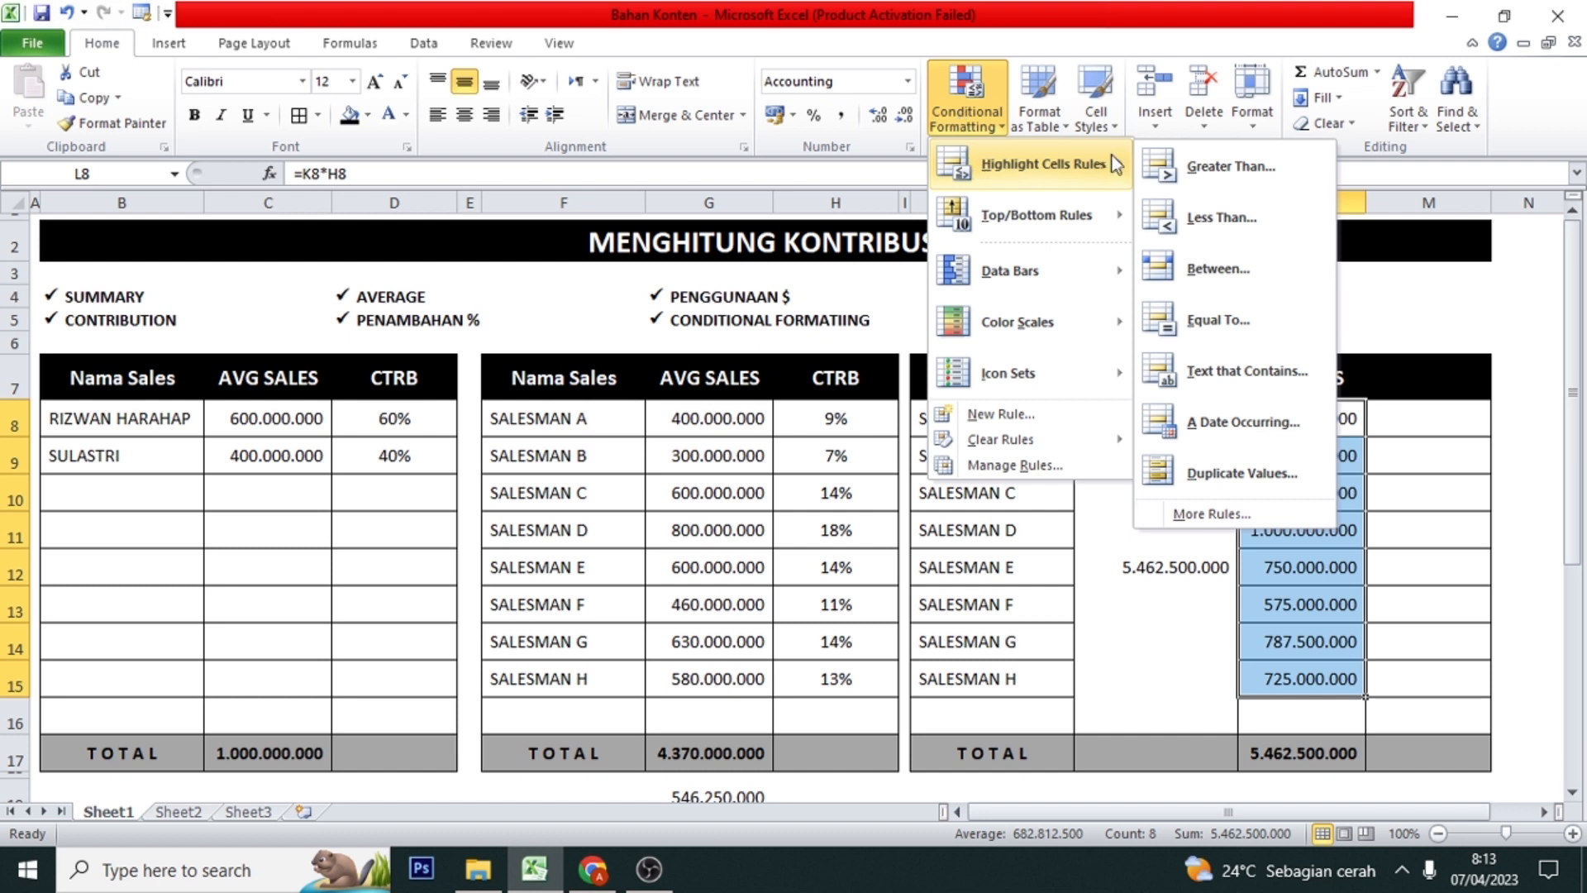
{"action": "left_click", "coordinate": [1231, 168]}
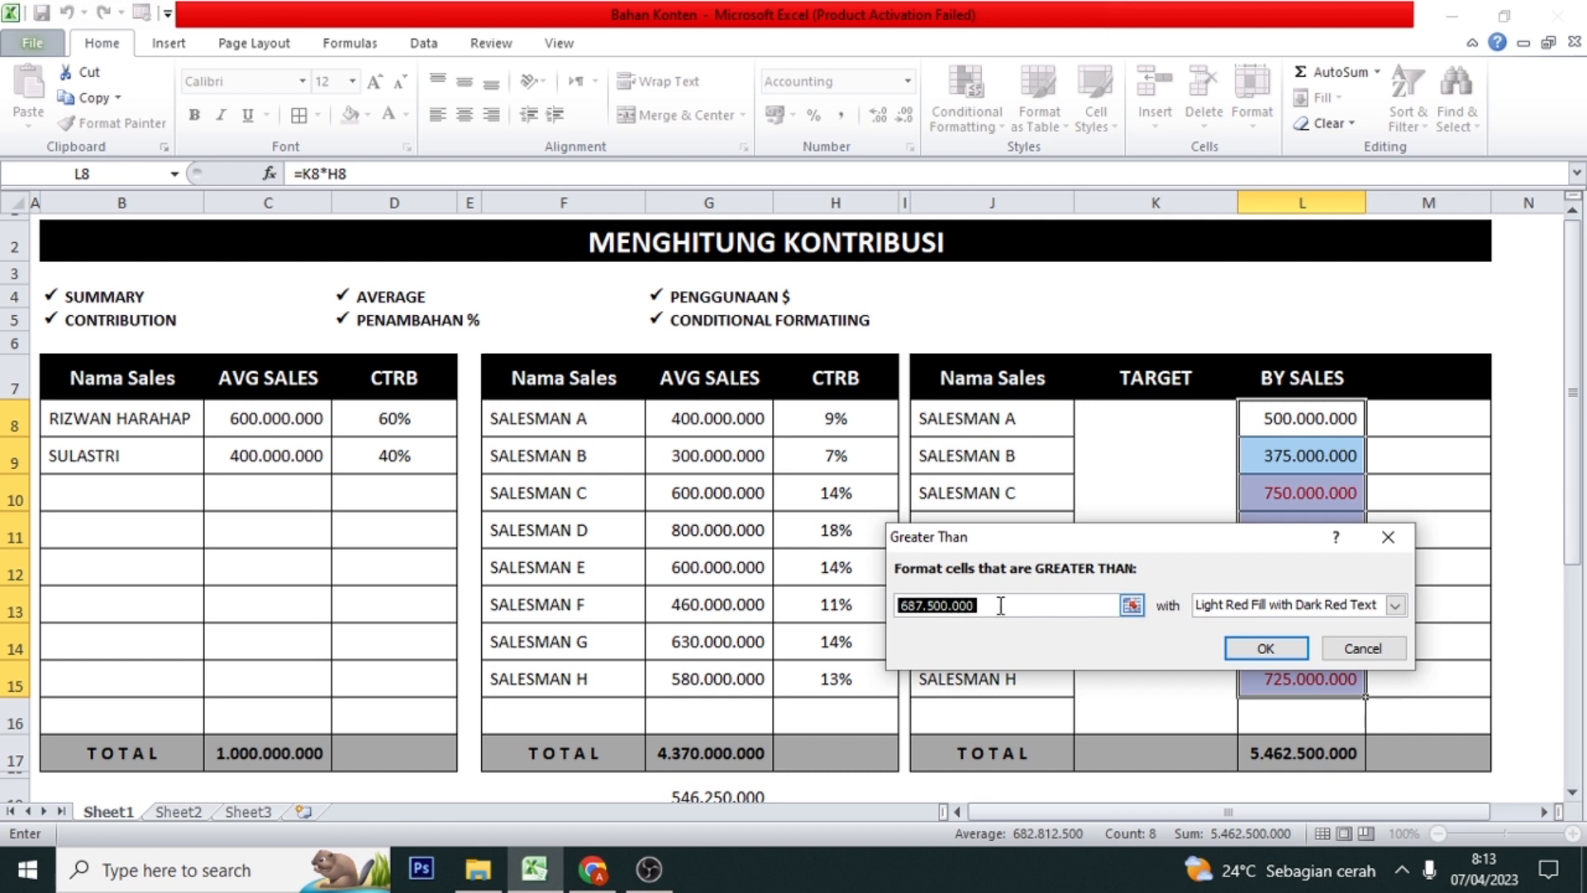
{"action": "type", "text": "5"}
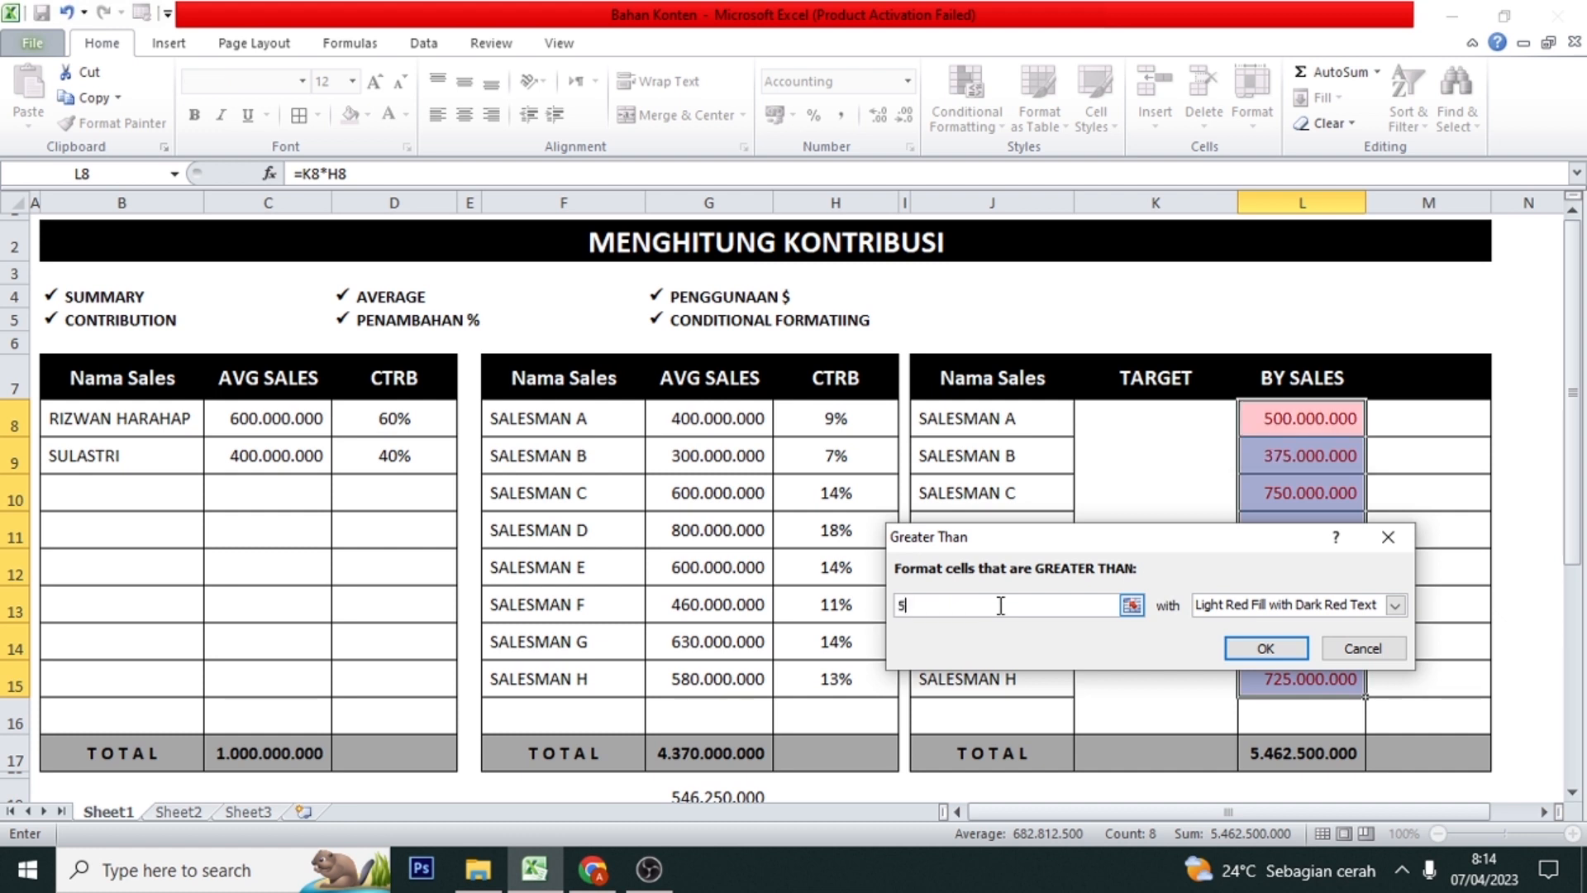
{"action": "type", "text": "0000000"}
{"action": "left_click", "coordinate": [1251, 607]}
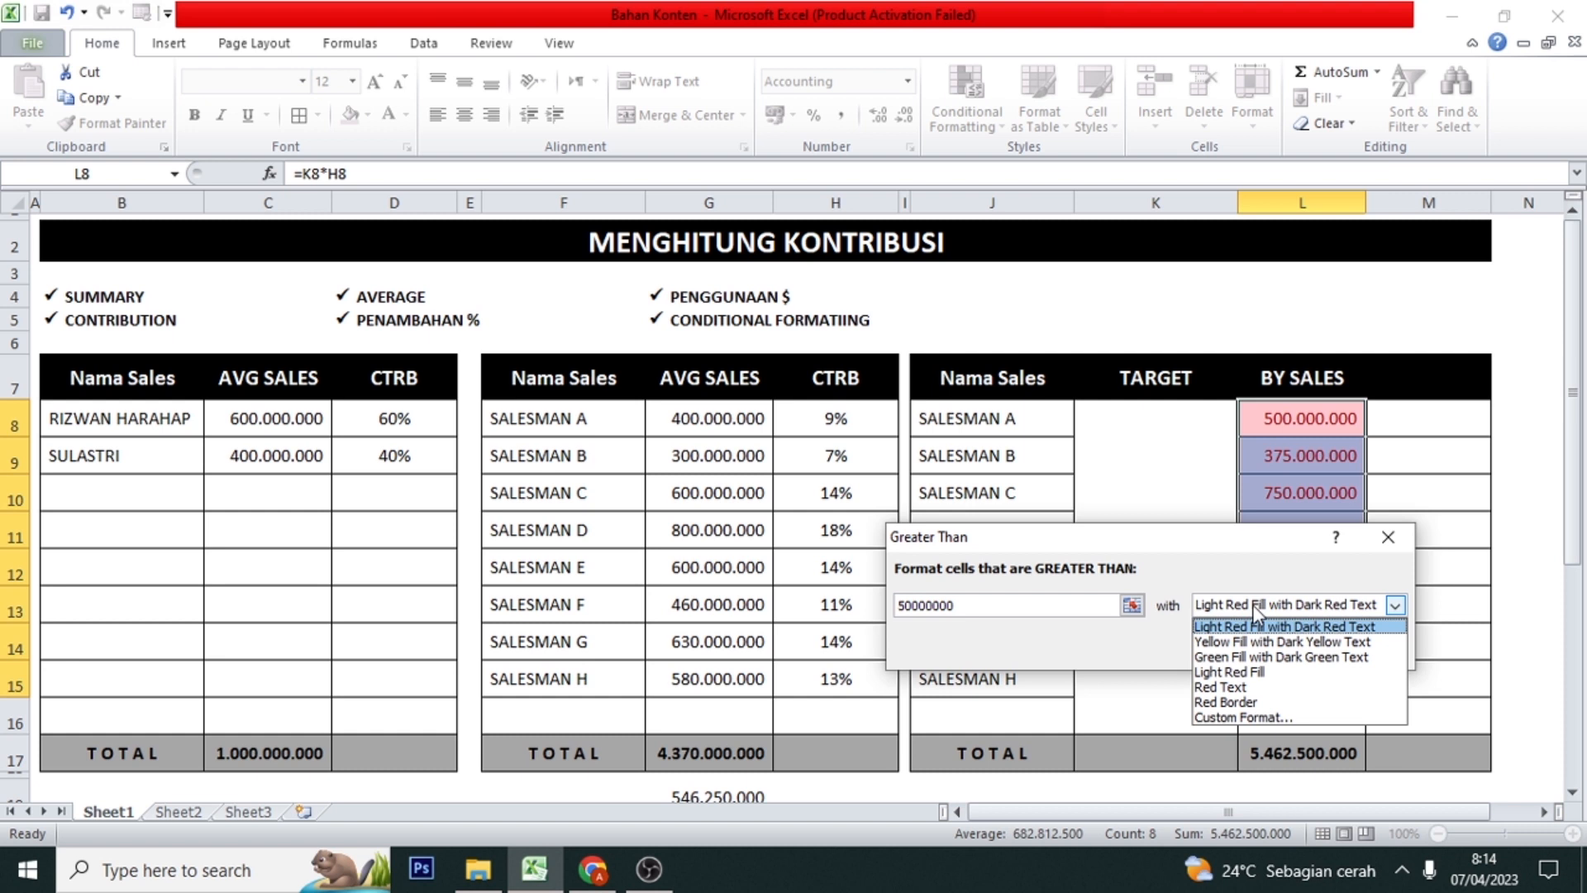
{"action": "left_click", "coordinate": [1270, 659]}
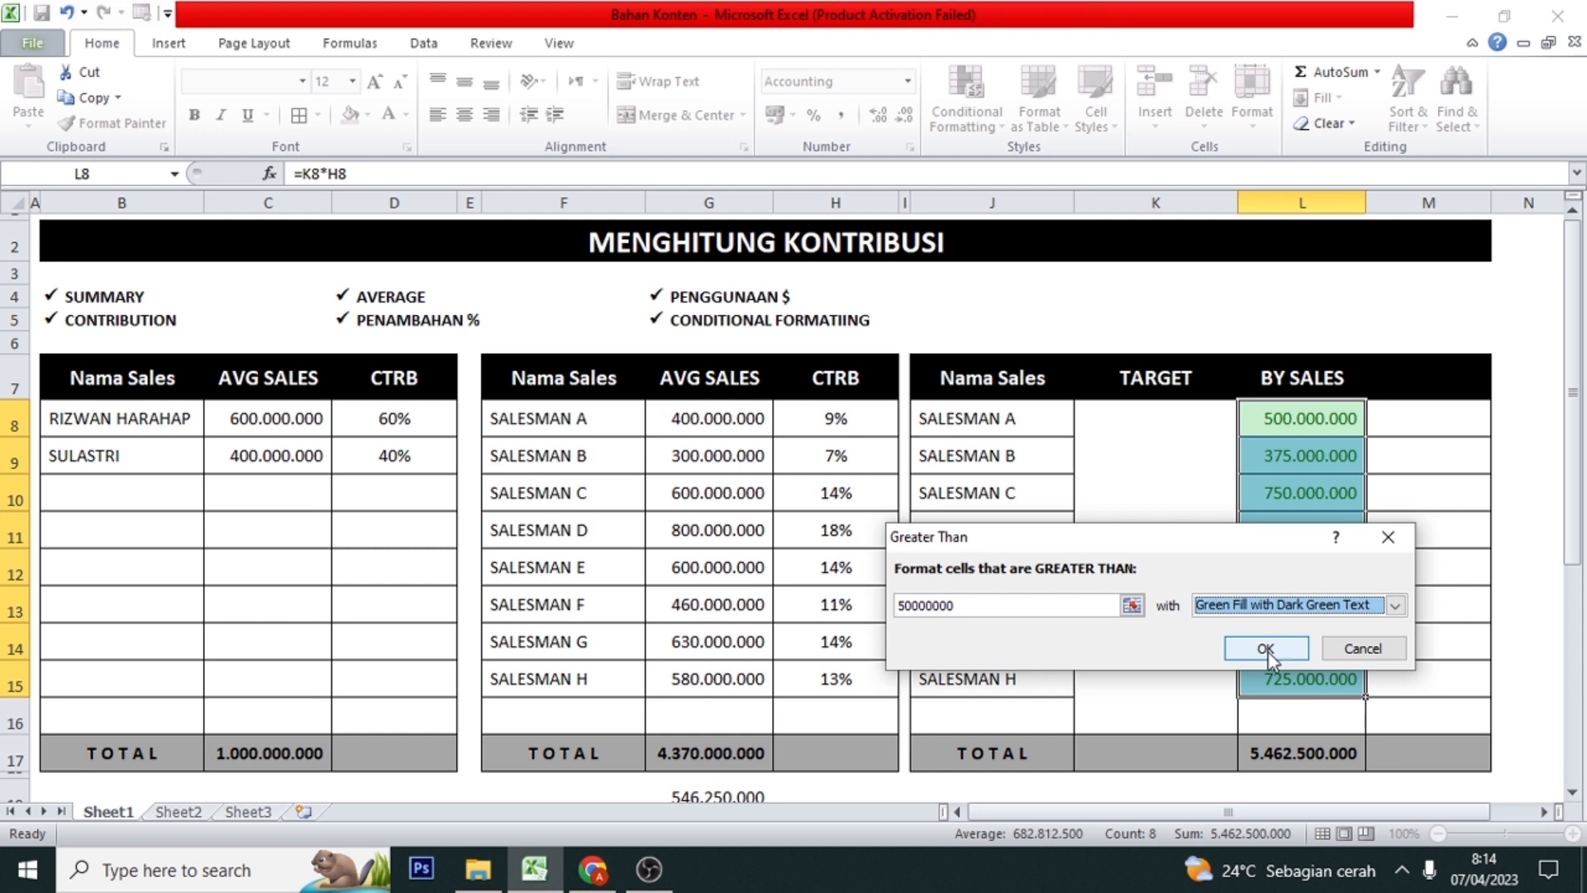
{"action": "left_click", "coordinate": [1266, 650]}
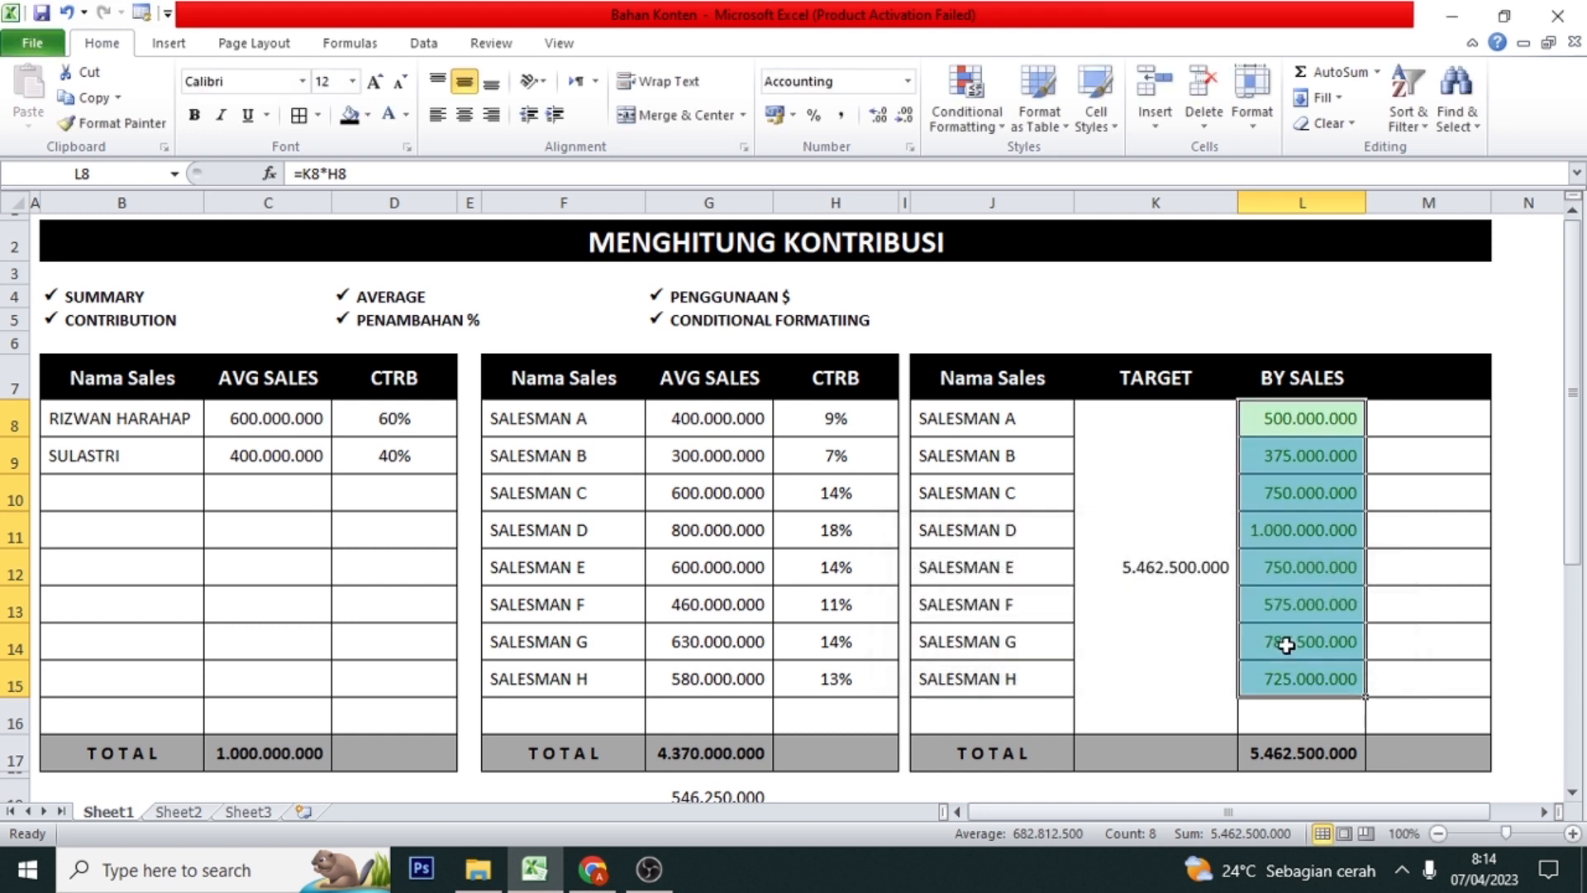
{"action": "left_click", "coordinate": [1420, 588]}
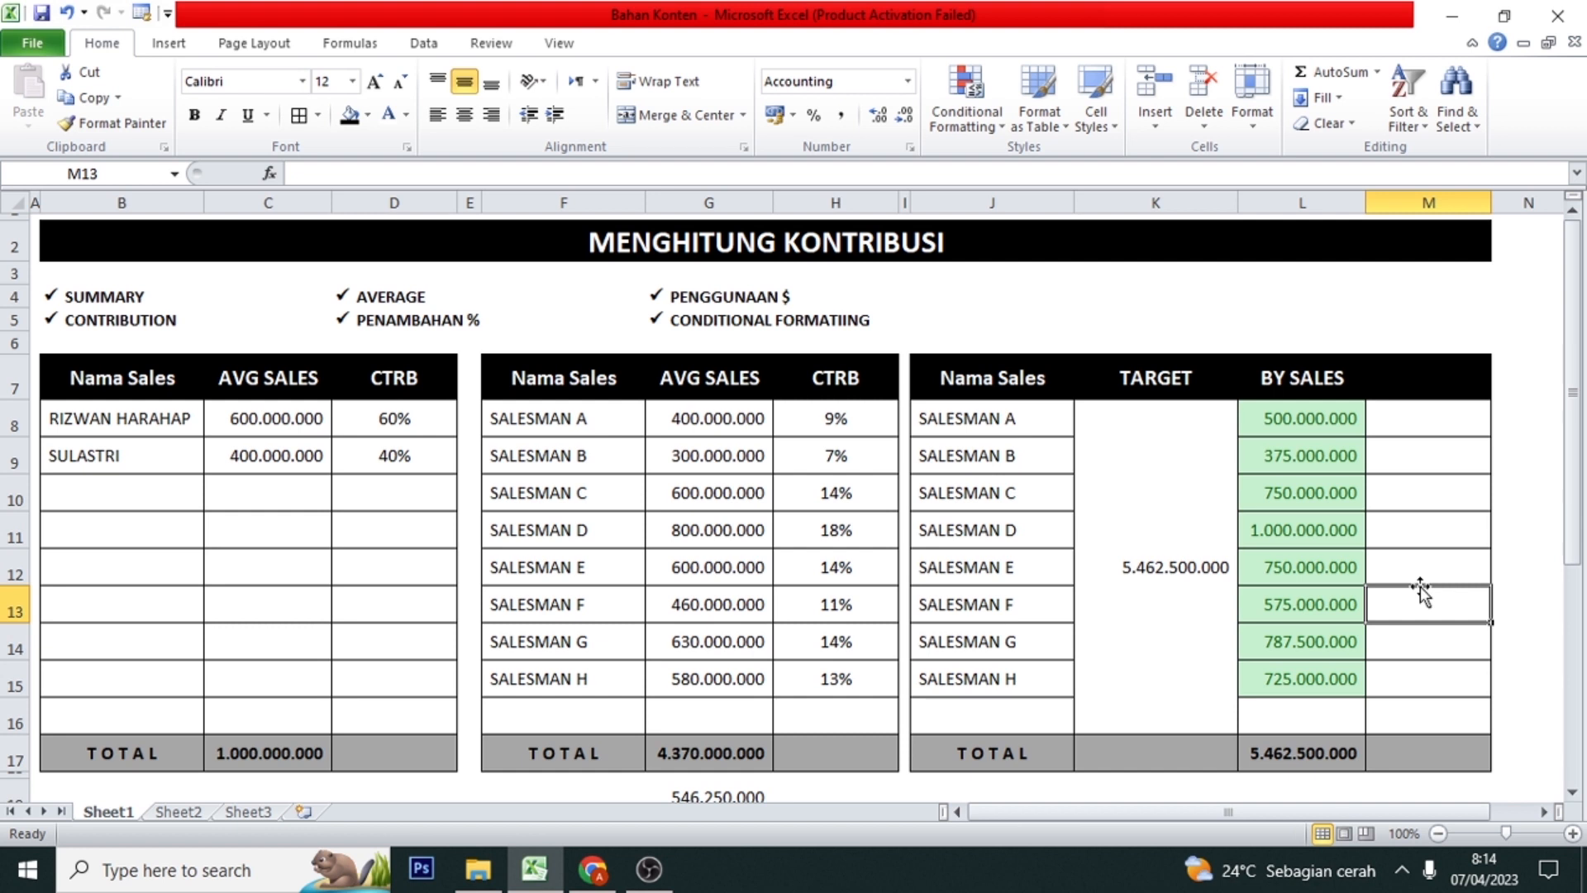
- Check the highlighting on Salesman A's and Salesman B's targets in L8 and L9, and undo the conditional formatting rule
{"action": "left_click", "coordinate": [1320, 421]}
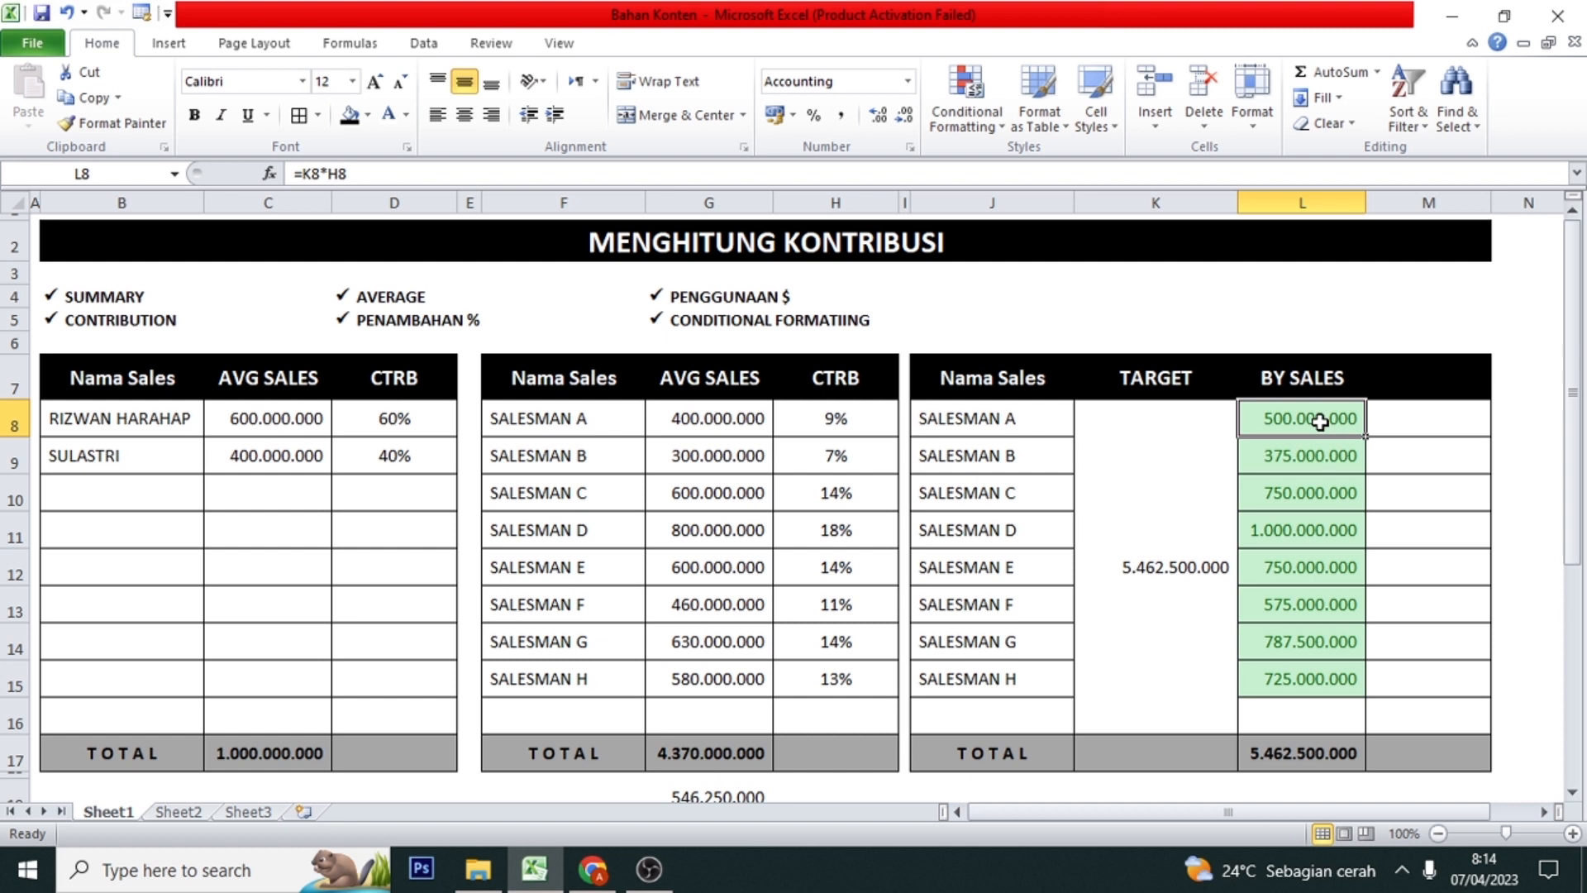
{"action": "left_click", "coordinate": [1284, 451]}
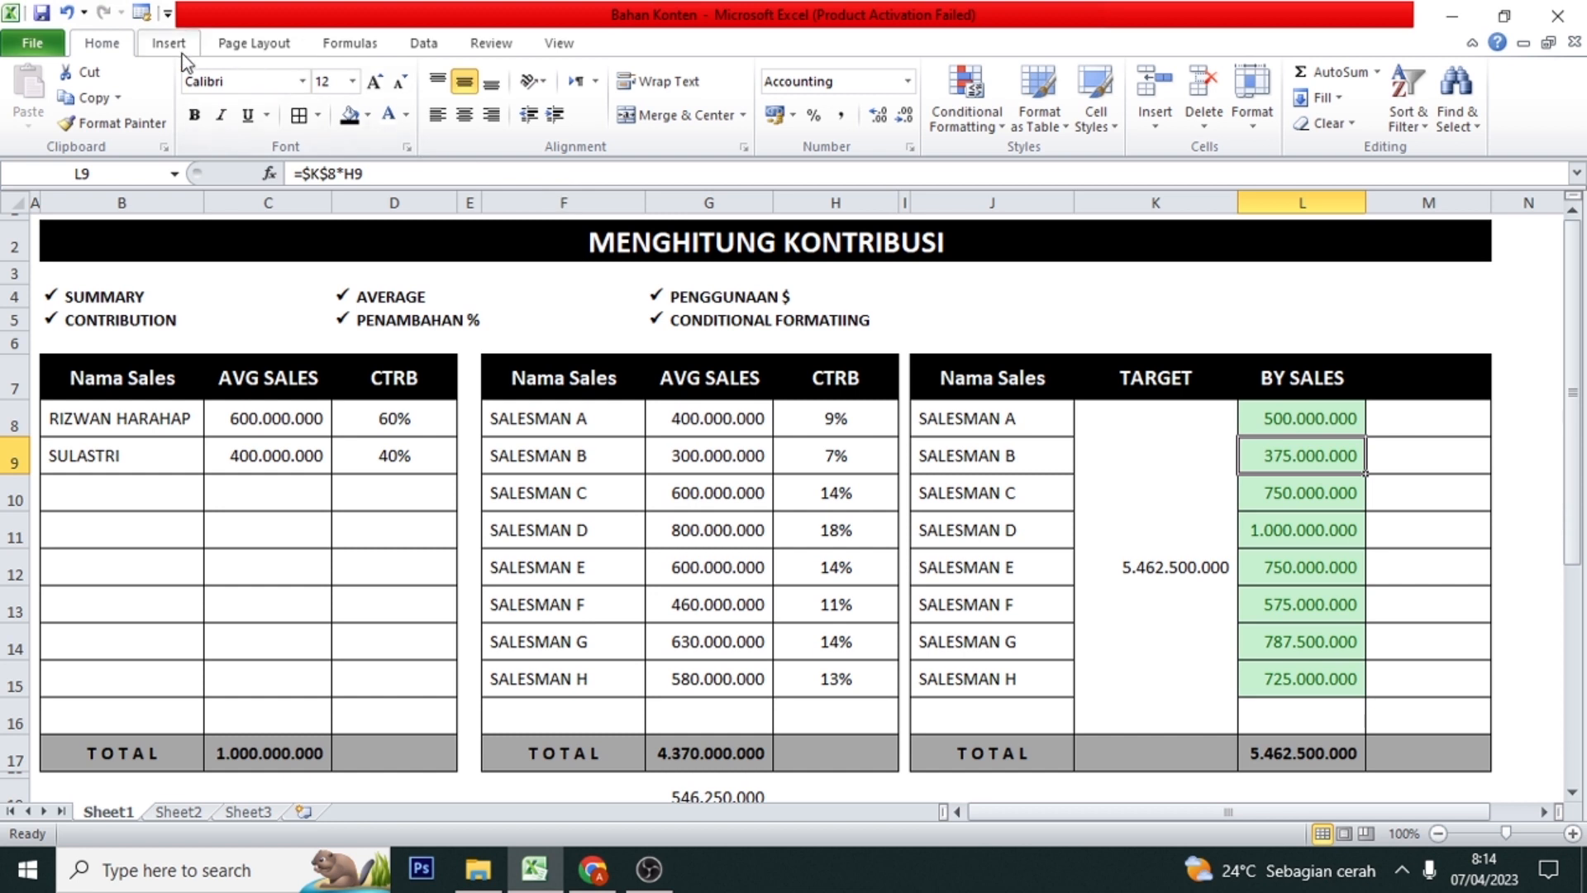
{"action": "left_click", "coordinate": [64, 14]}
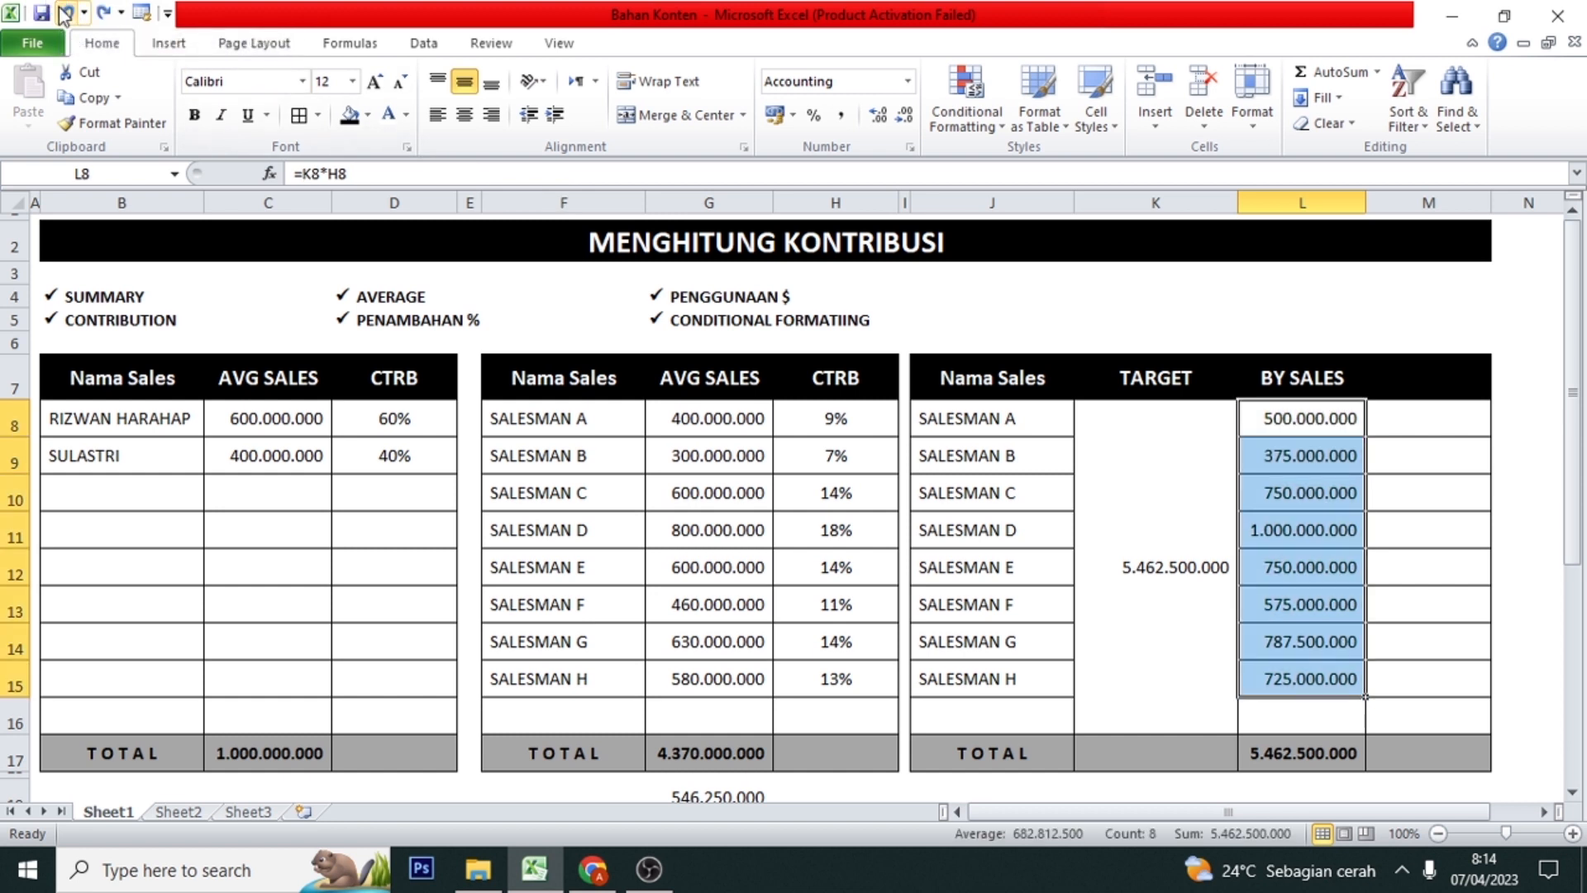
- Highlight the BY SALES targets in L8:L15 that are greater than 500000000 using Green Fill with Dark Green Text
{"action": "key", "text": "Down"}
{"action": "key", "text": "Up"}
{"action": "key", "text": "shift+Down"}
{"action": "key", "text": "shift+Down"}
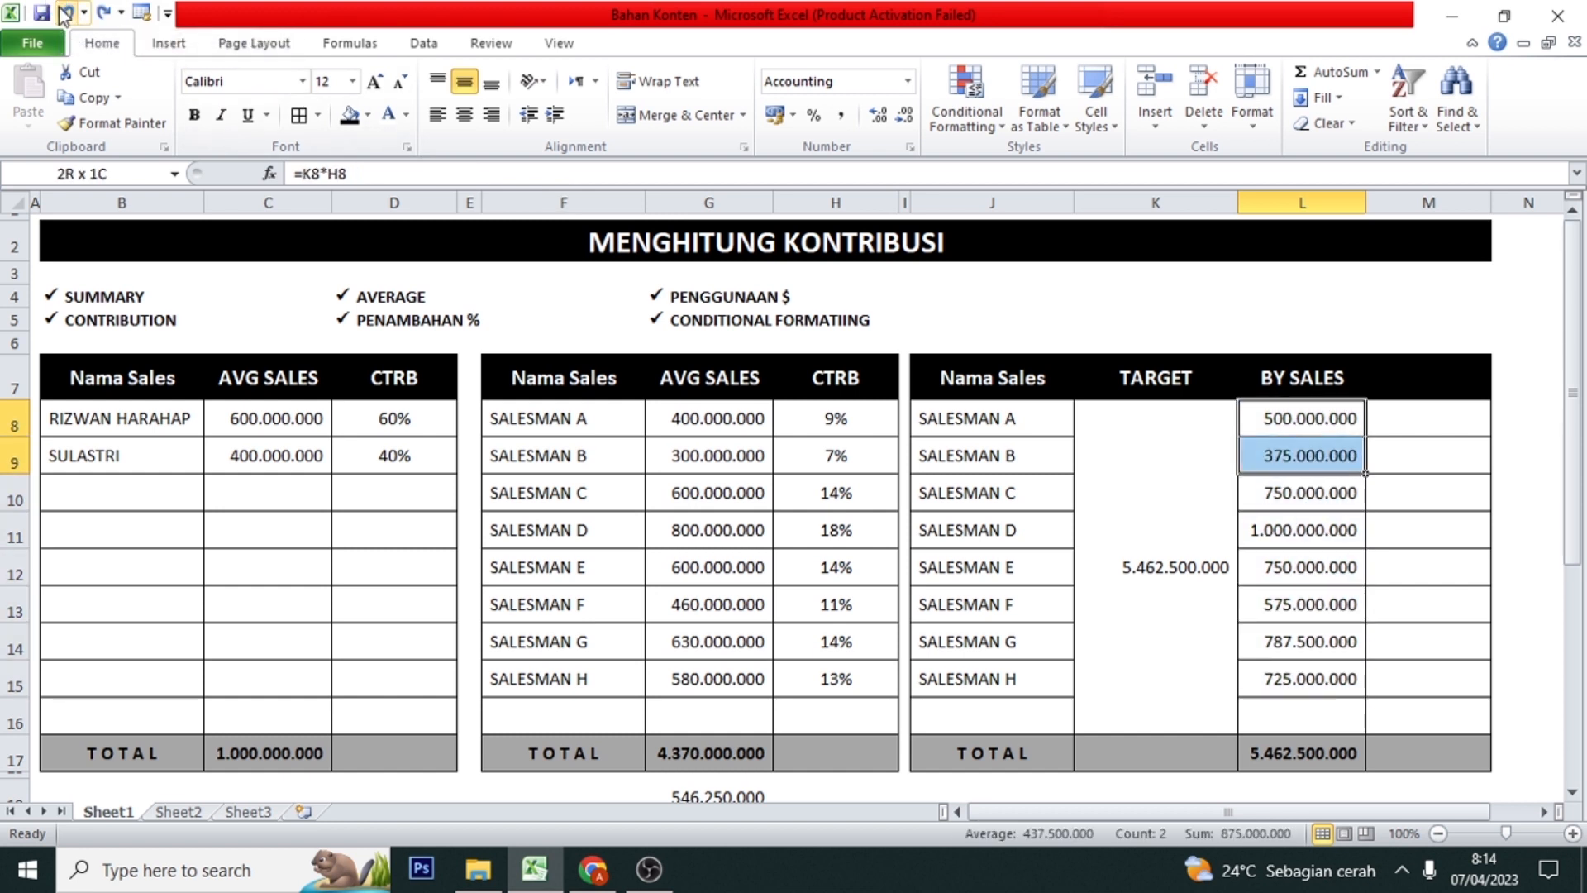
{"action": "key", "text": "shift+Down"}
{"action": "key", "text": "shift+Down"}
{"action": "key", "text": "shift+Down"}
{"action": "key", "text": "shift+Down"}
{"action": "key", "text": "shift+Down"}
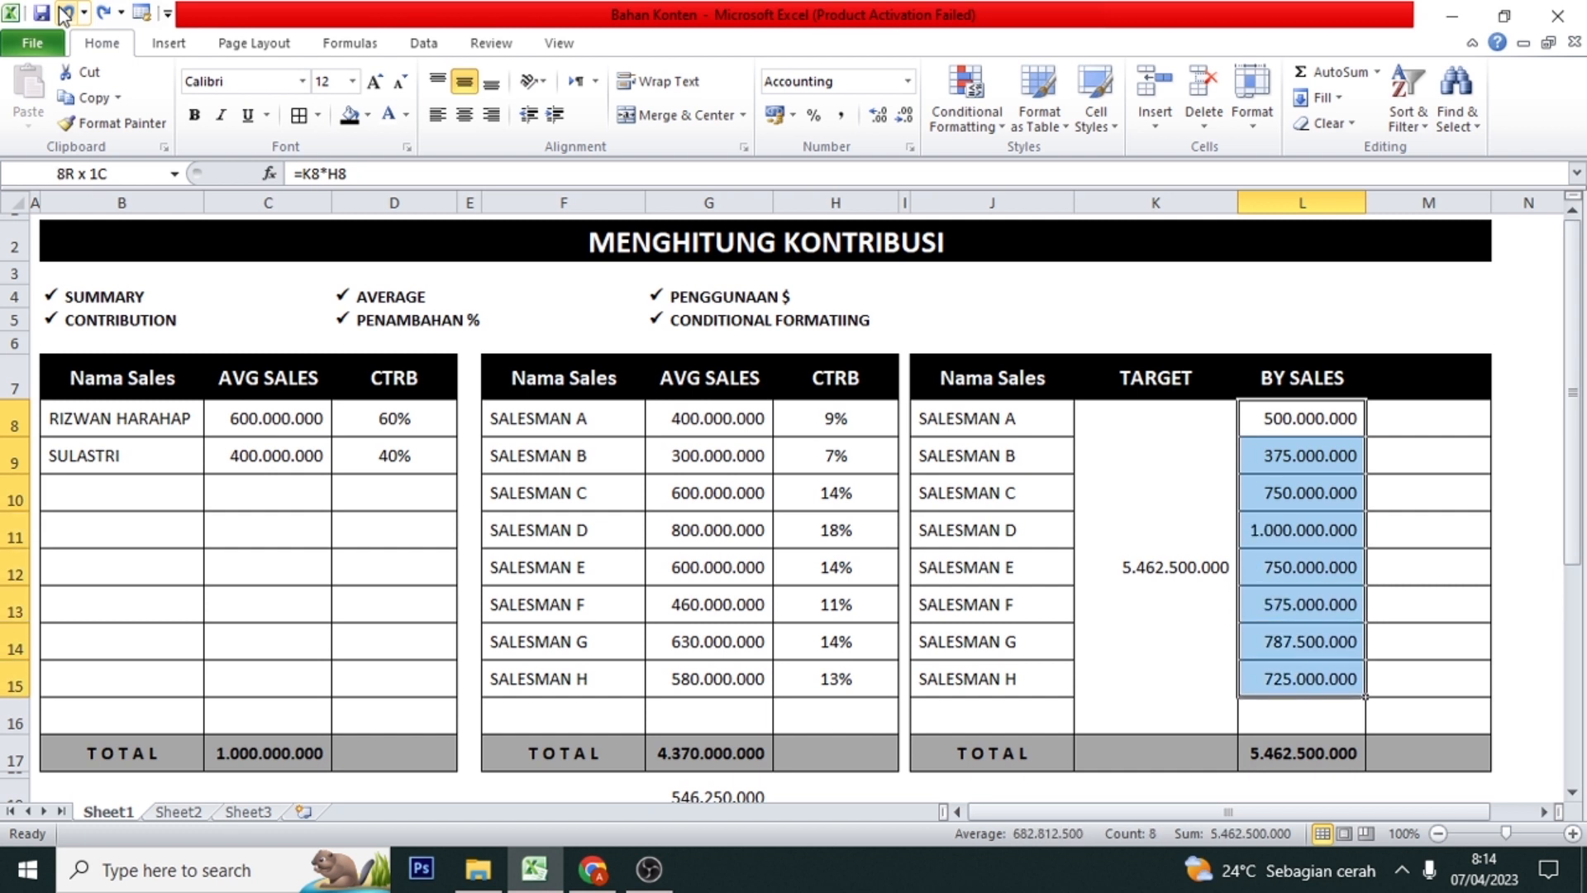
{"action": "left_click", "coordinate": [945, 104]}
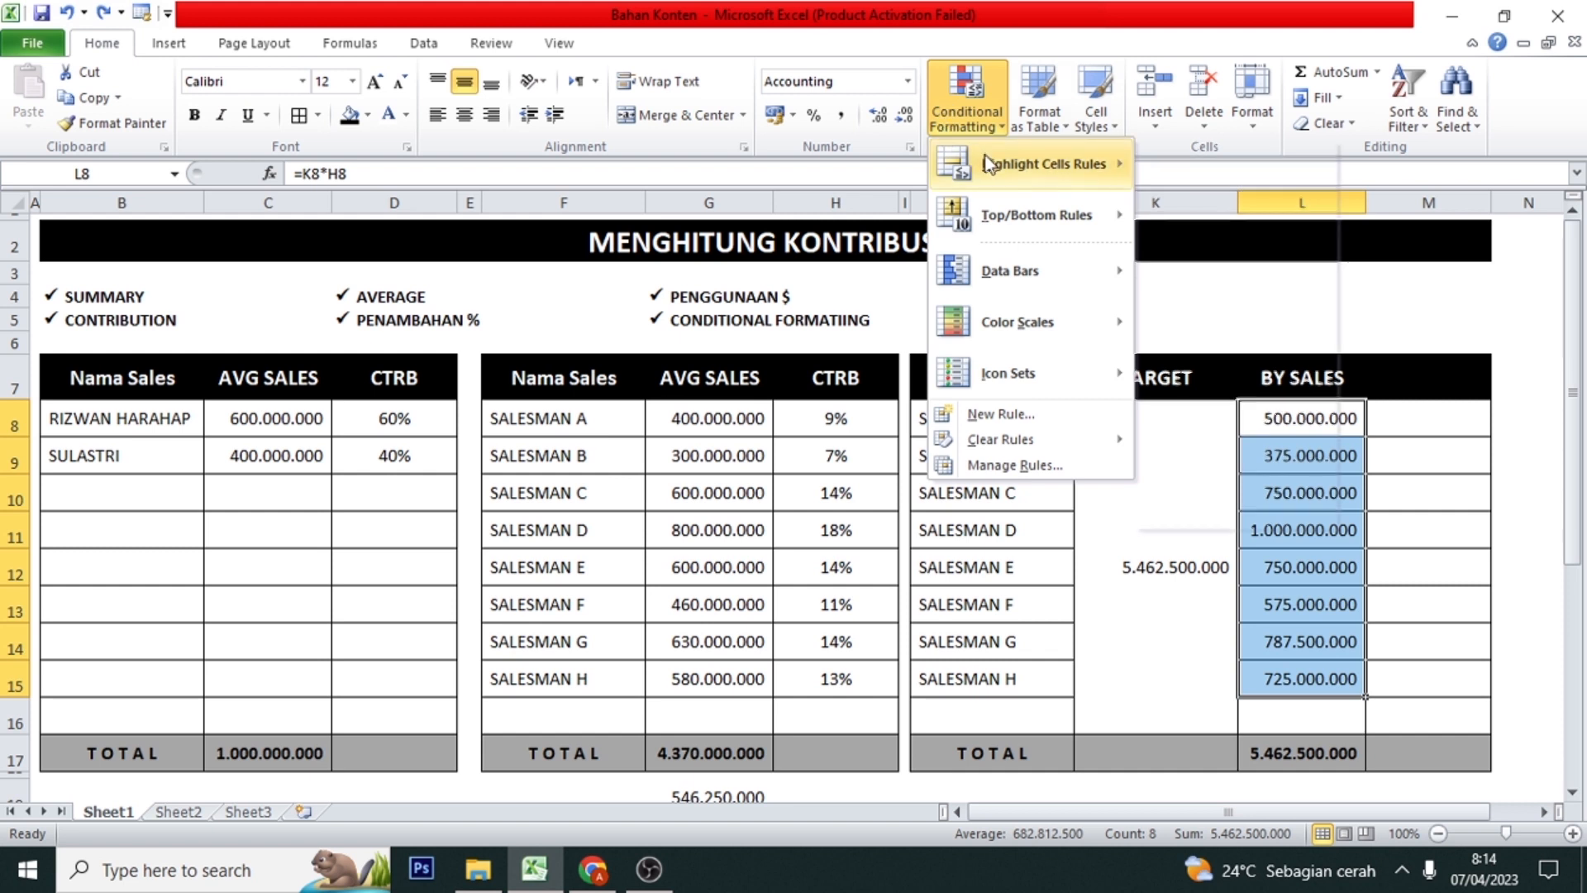
{"action": "mouse_move", "coordinate": [1041, 163]}
{"action": "left_click", "coordinate": [1220, 193]}
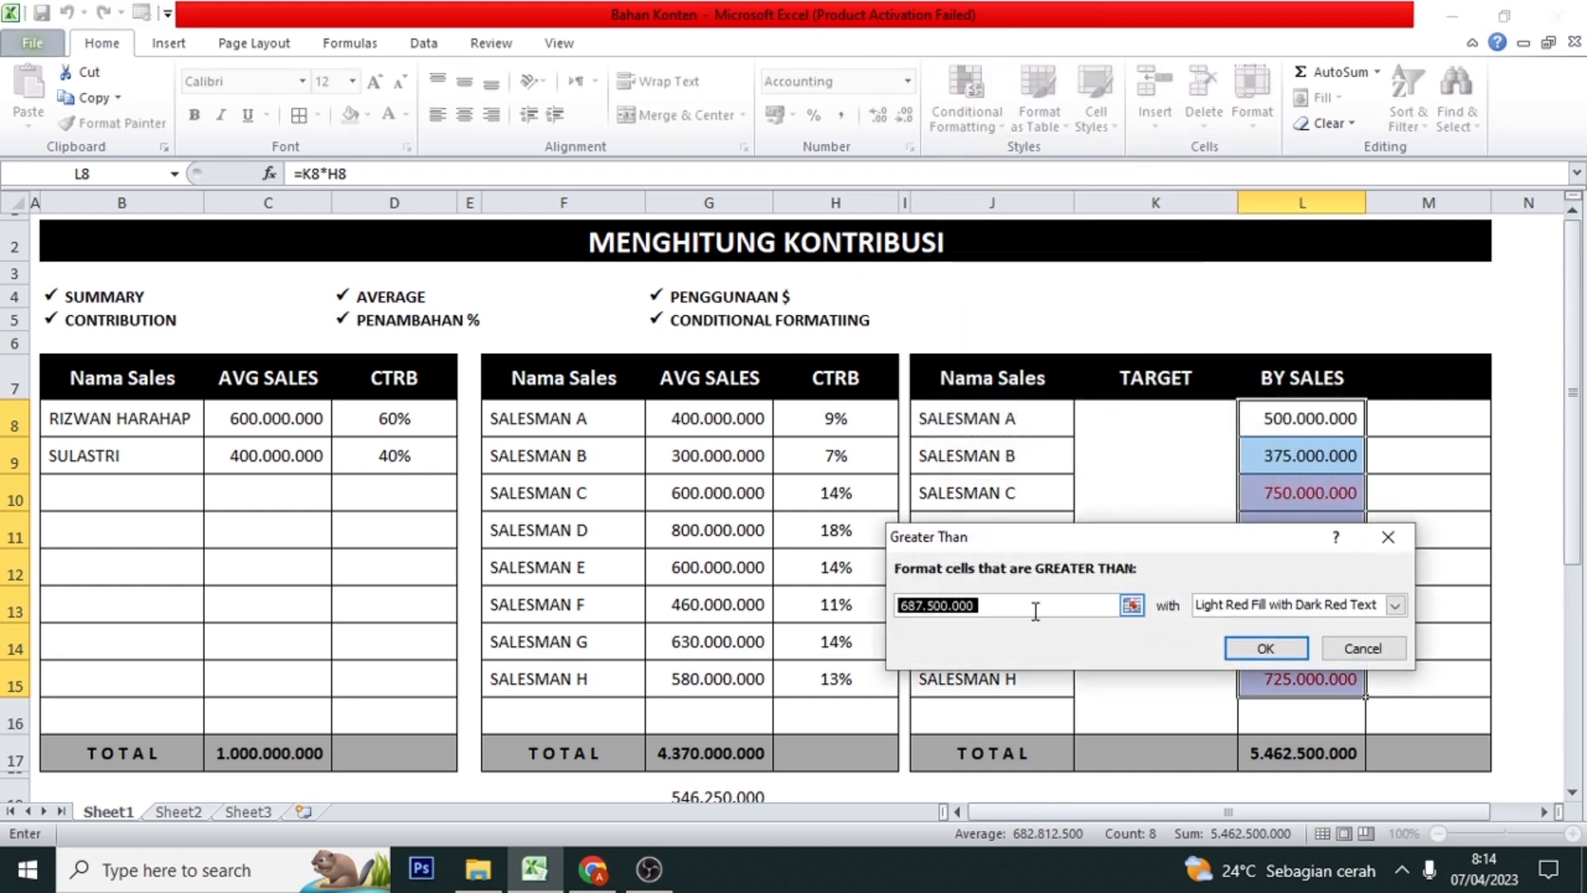
{"action": "type", "text": "500"}
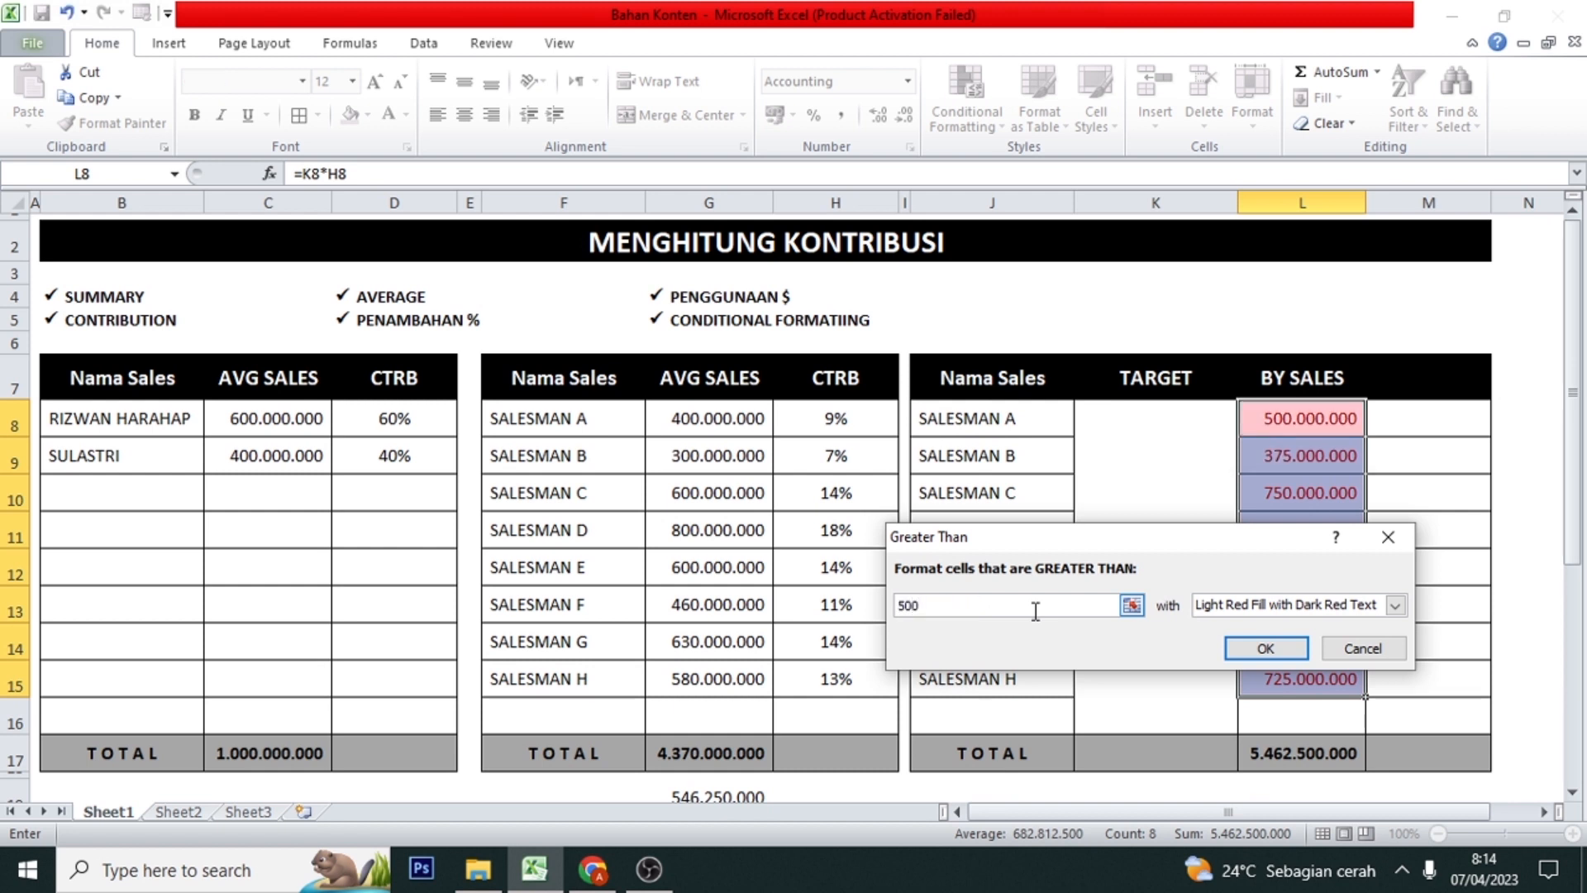
{"action": "type", "text": "000000"}
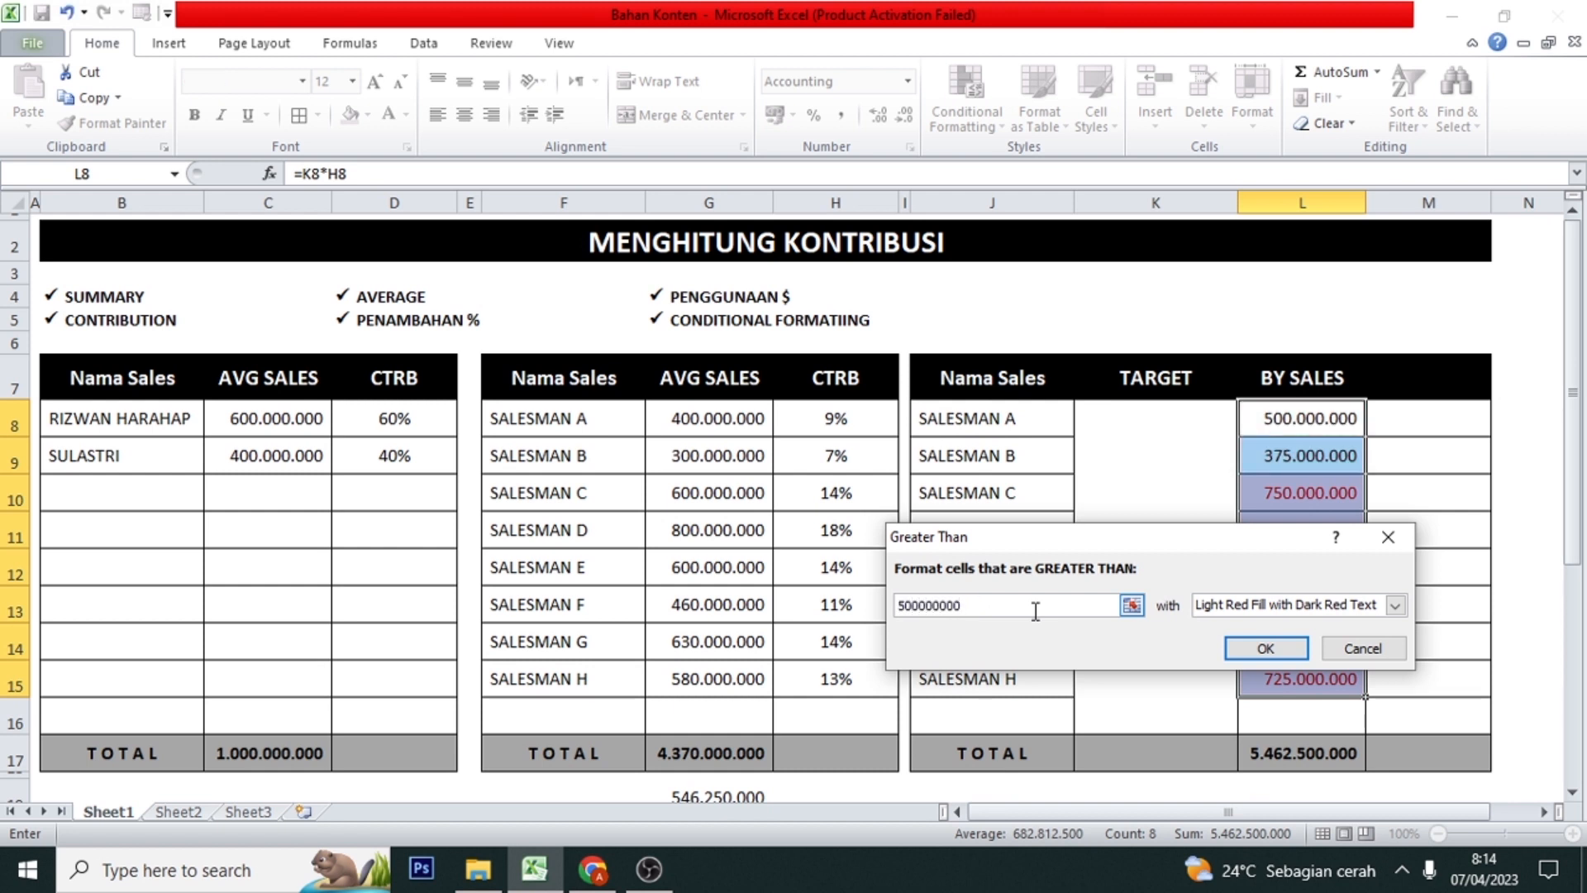
{"action": "left_click", "coordinate": [1311, 606]}
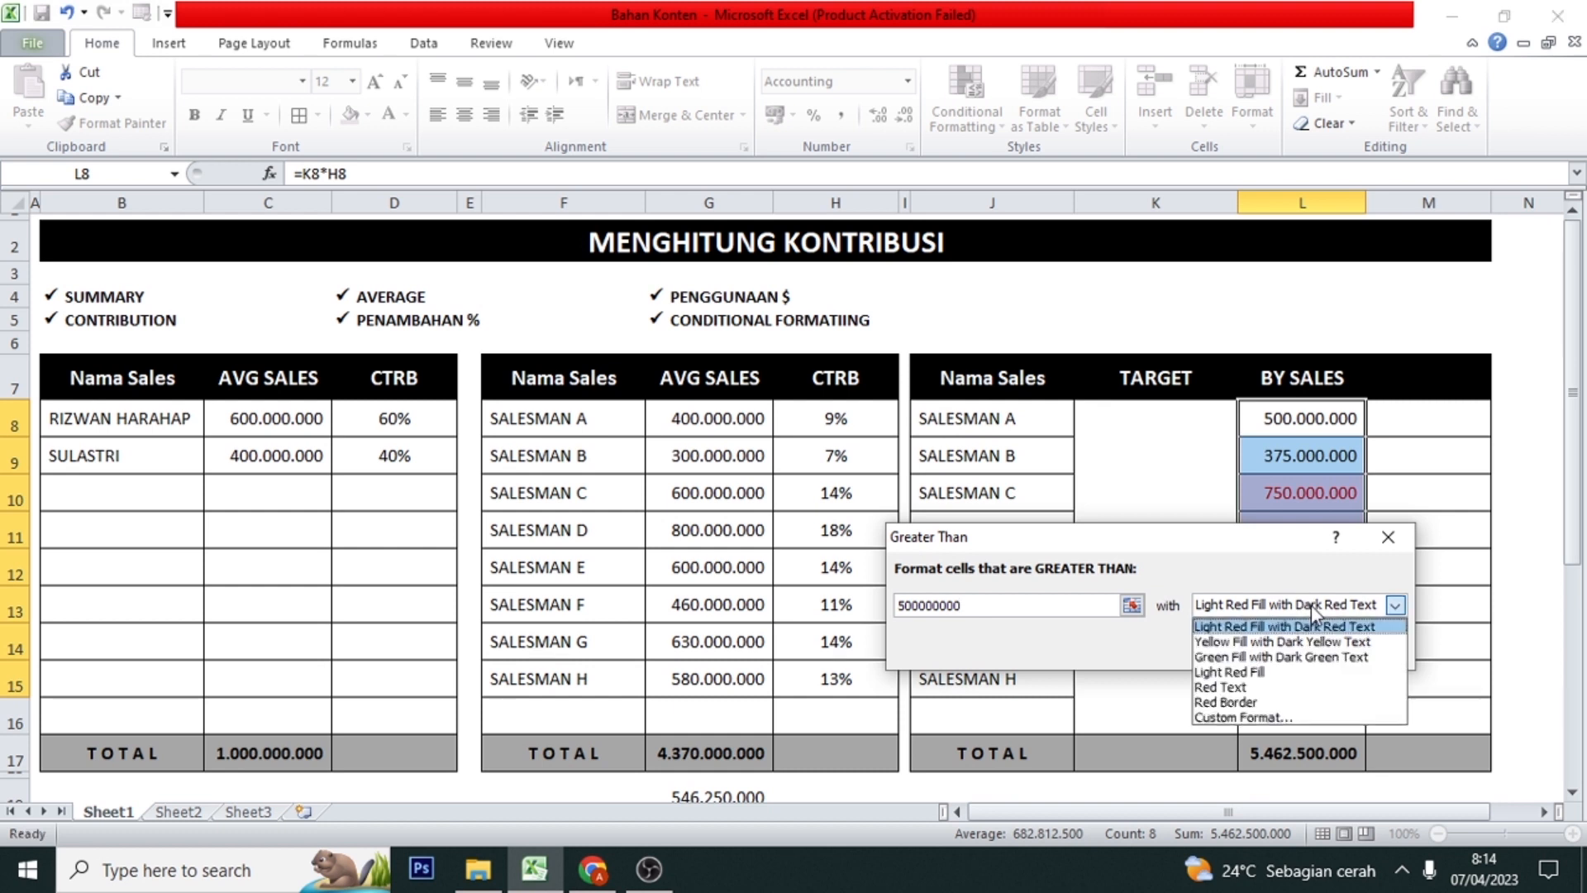
{"action": "left_click", "coordinate": [1265, 658]}
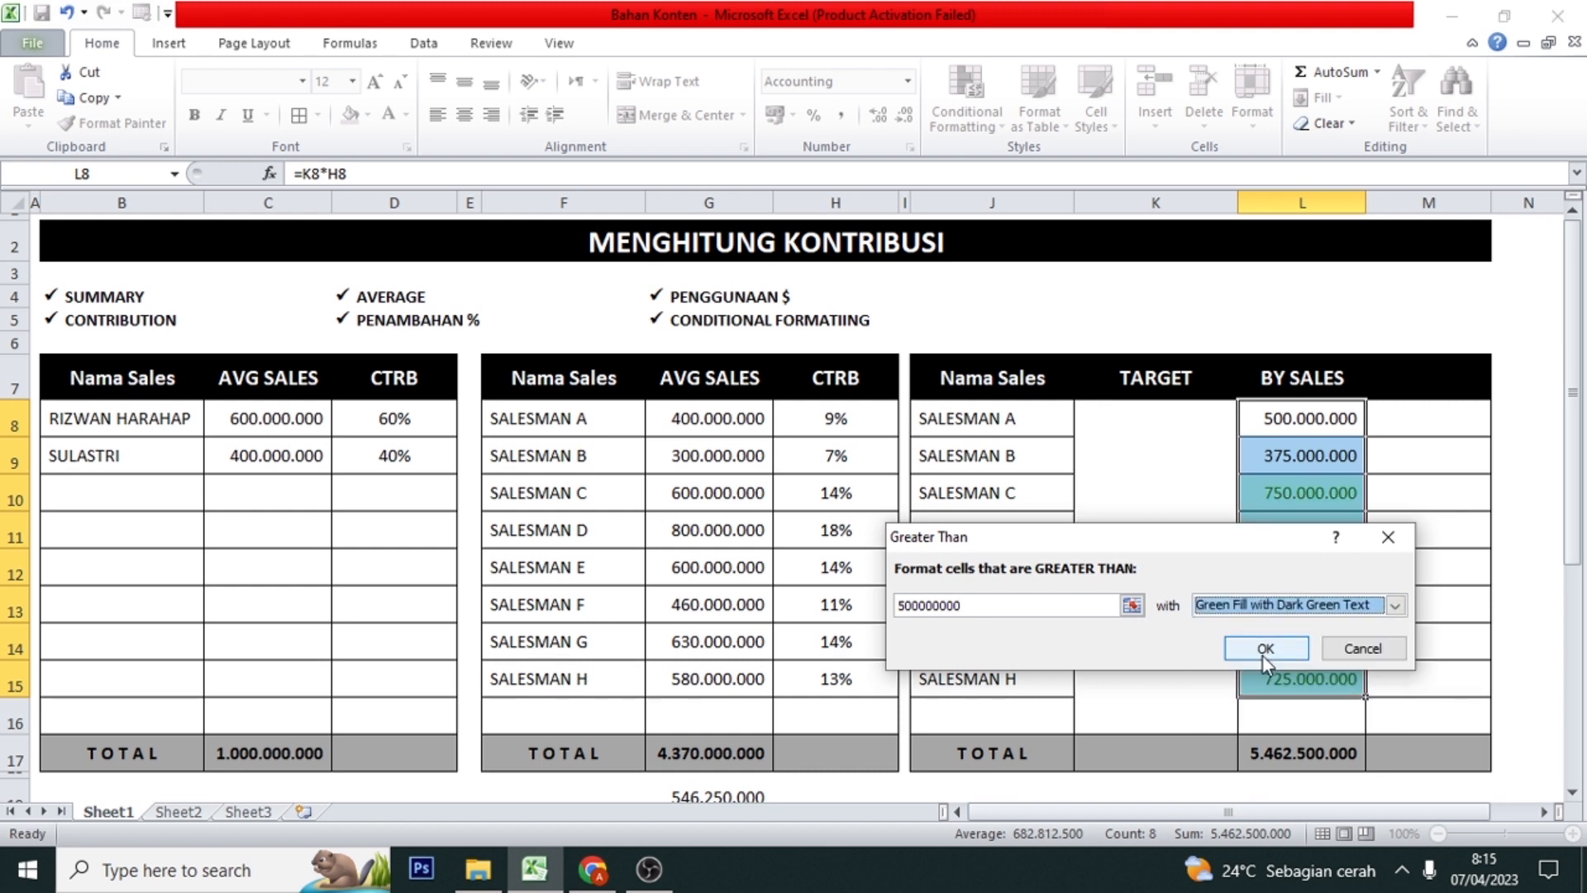
{"action": "left_click", "coordinate": [1265, 649]}
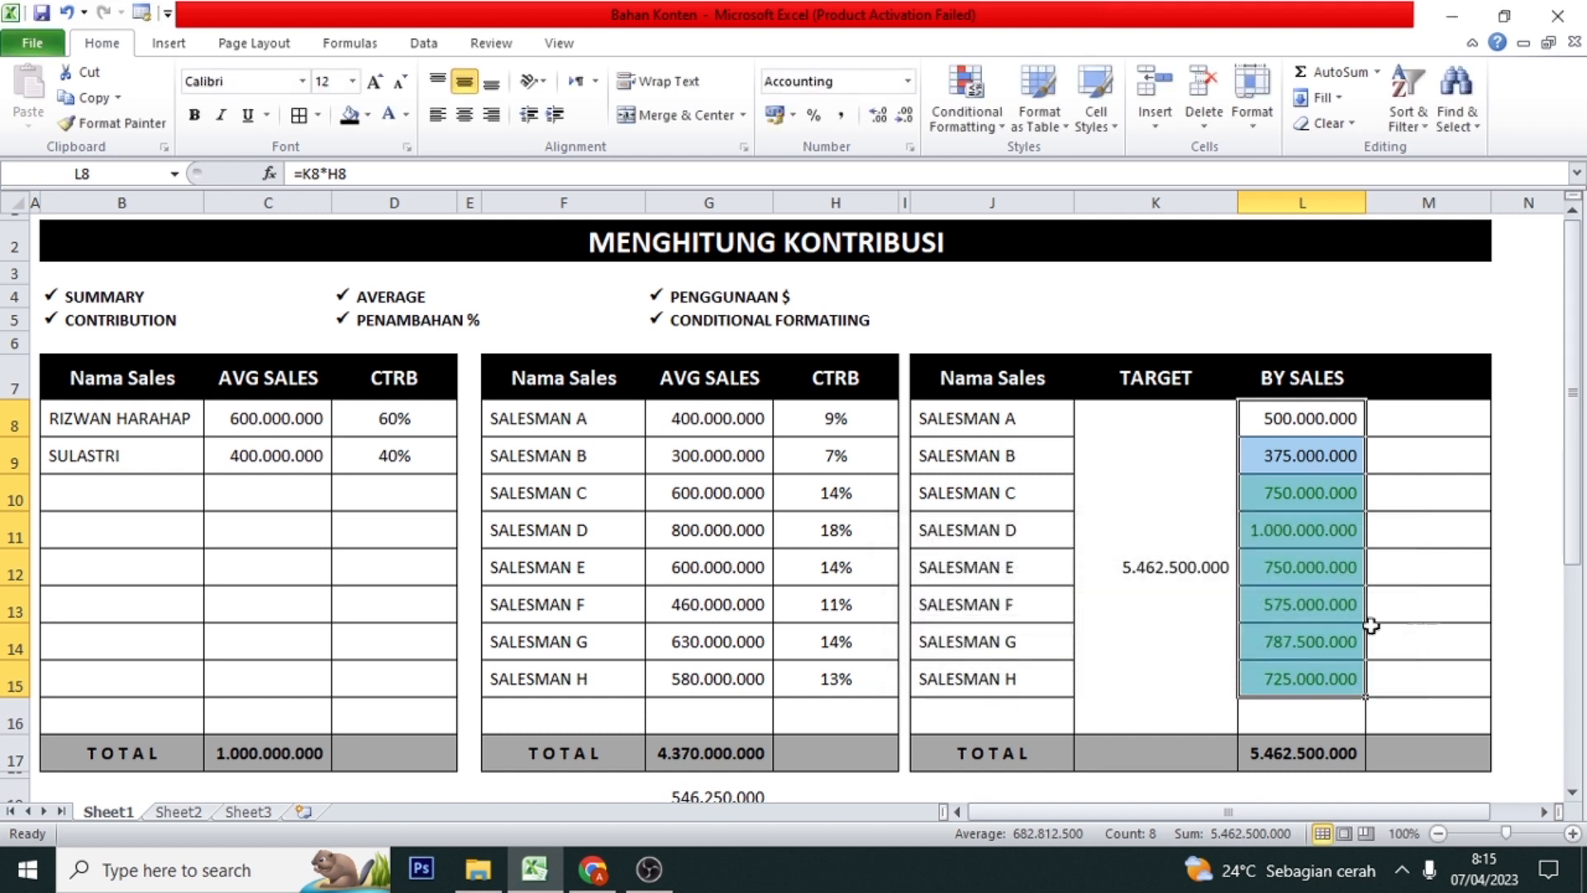
{"action": "left_click", "coordinate": [1449, 615]}
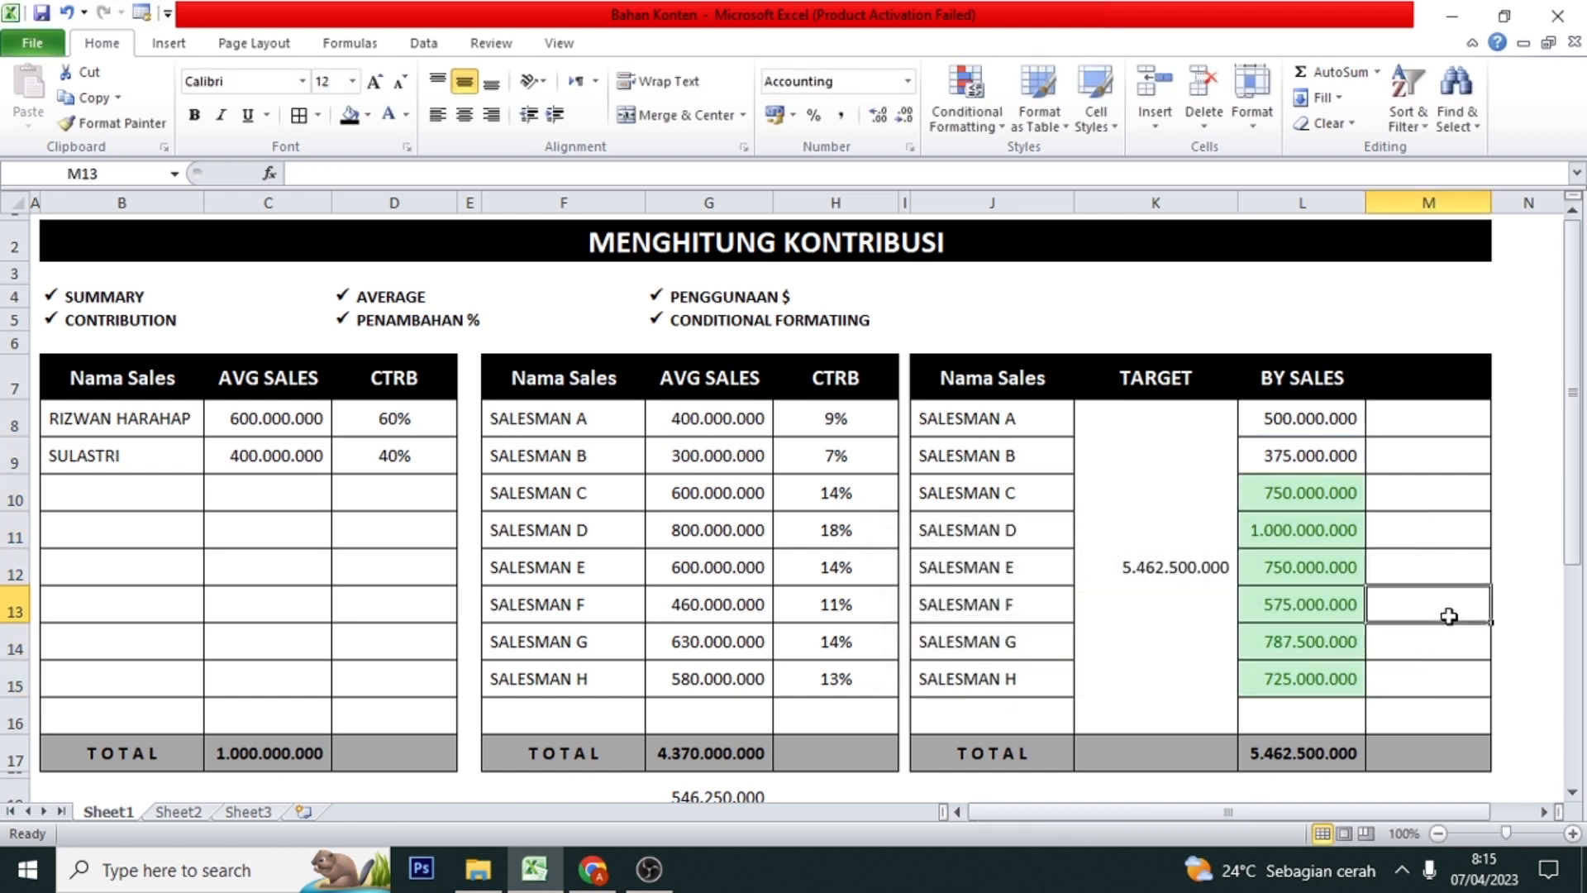
- Review which salesperson targets in the BY SALES column from L8 to L15 are highlighted by the conditional formatting rule
{"action": "key", "text": "Left"}
{"action": "key", "text": "Up"}
{"action": "key", "text": "Up"}
{"action": "key", "text": "Up"}
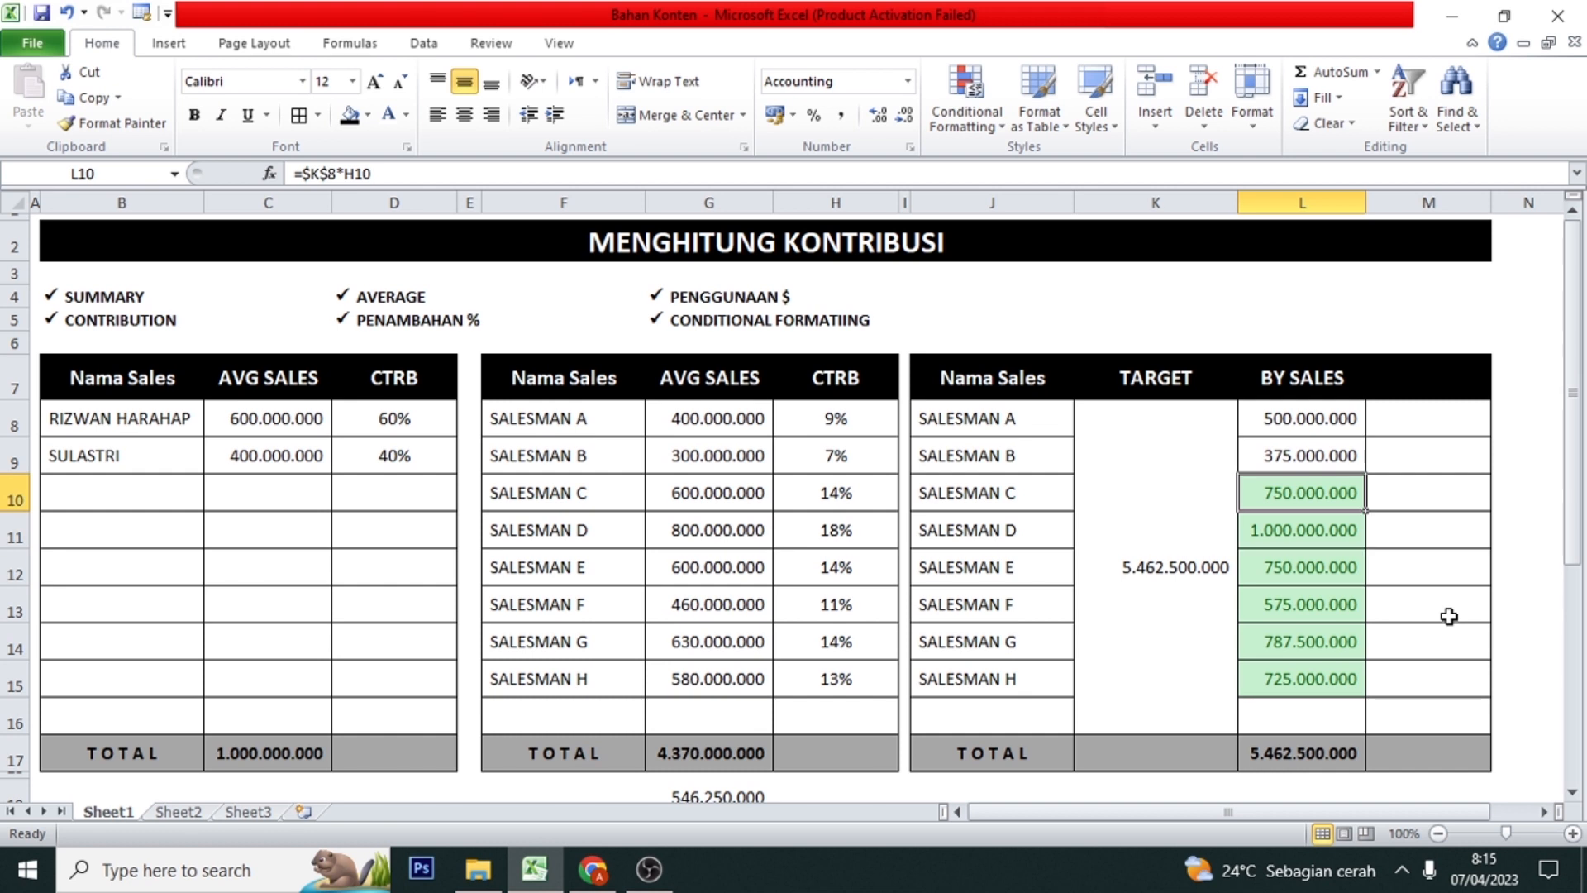
{"action": "key", "text": "Up"}
{"action": "key", "text": "Down"}
{"action": "key", "text": "Down"}
{"action": "key", "text": "Down"}
{"action": "key", "text": "Down"}
{"action": "key", "text": "Down"}
{"action": "key", "text": "Down"}
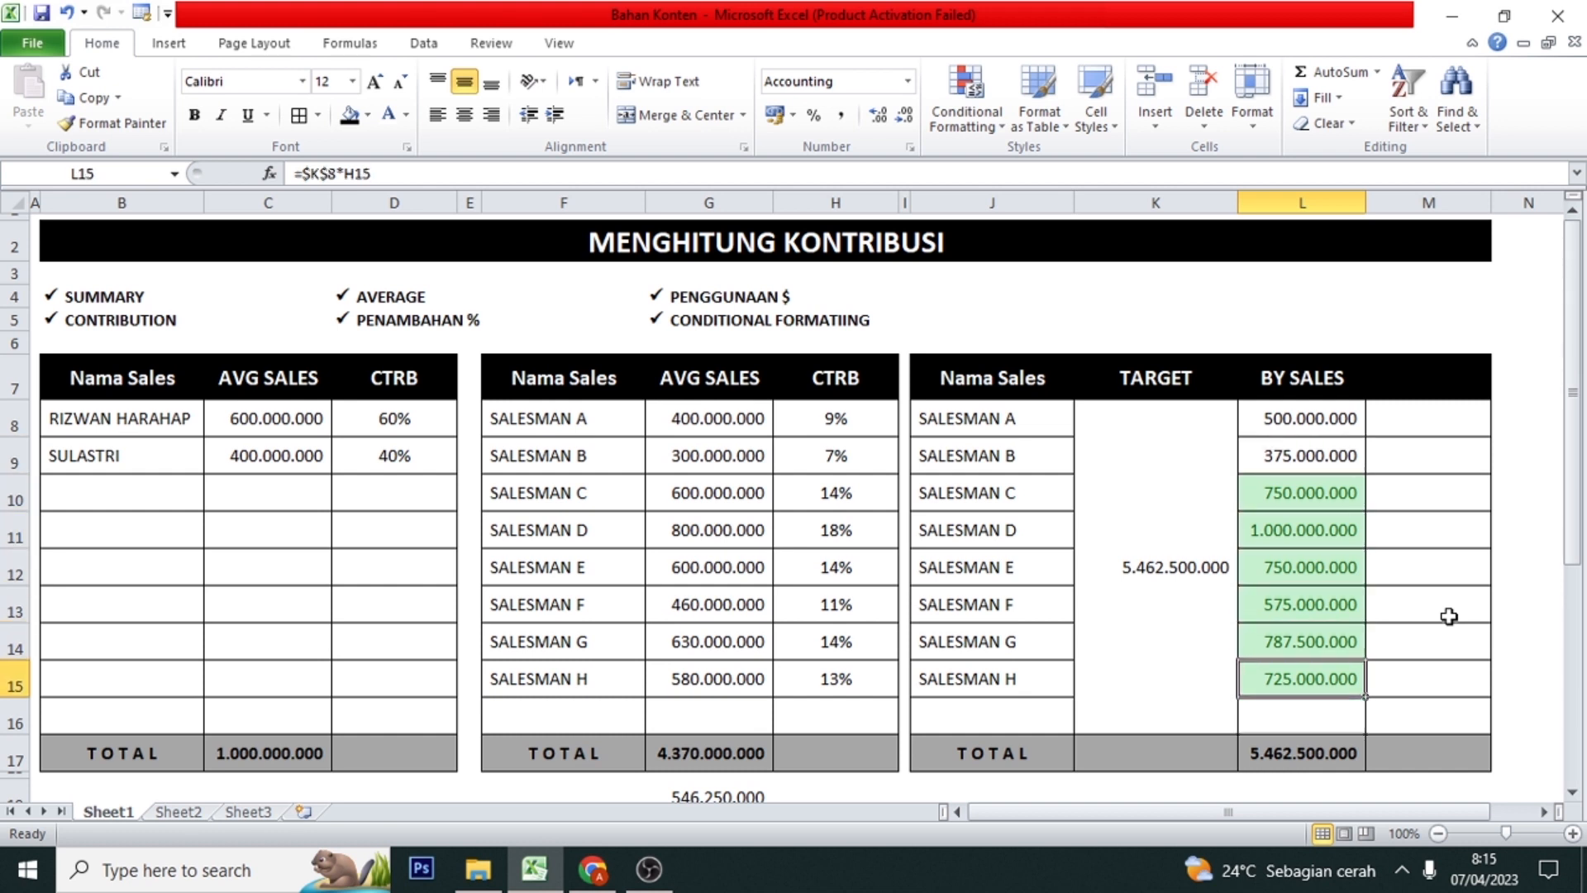
{"action": "key", "text": "Up"}
{"action": "key", "text": "Up"}
{"action": "key", "text": "Up"}
{"action": "key", "text": "Up"}
{"action": "key", "text": "Up"}
{"action": "key", "text": "Up"}
{"action": "key", "text": "Up"}
{"action": "key", "text": "Up"}
{"action": "key", "text": "Up"}
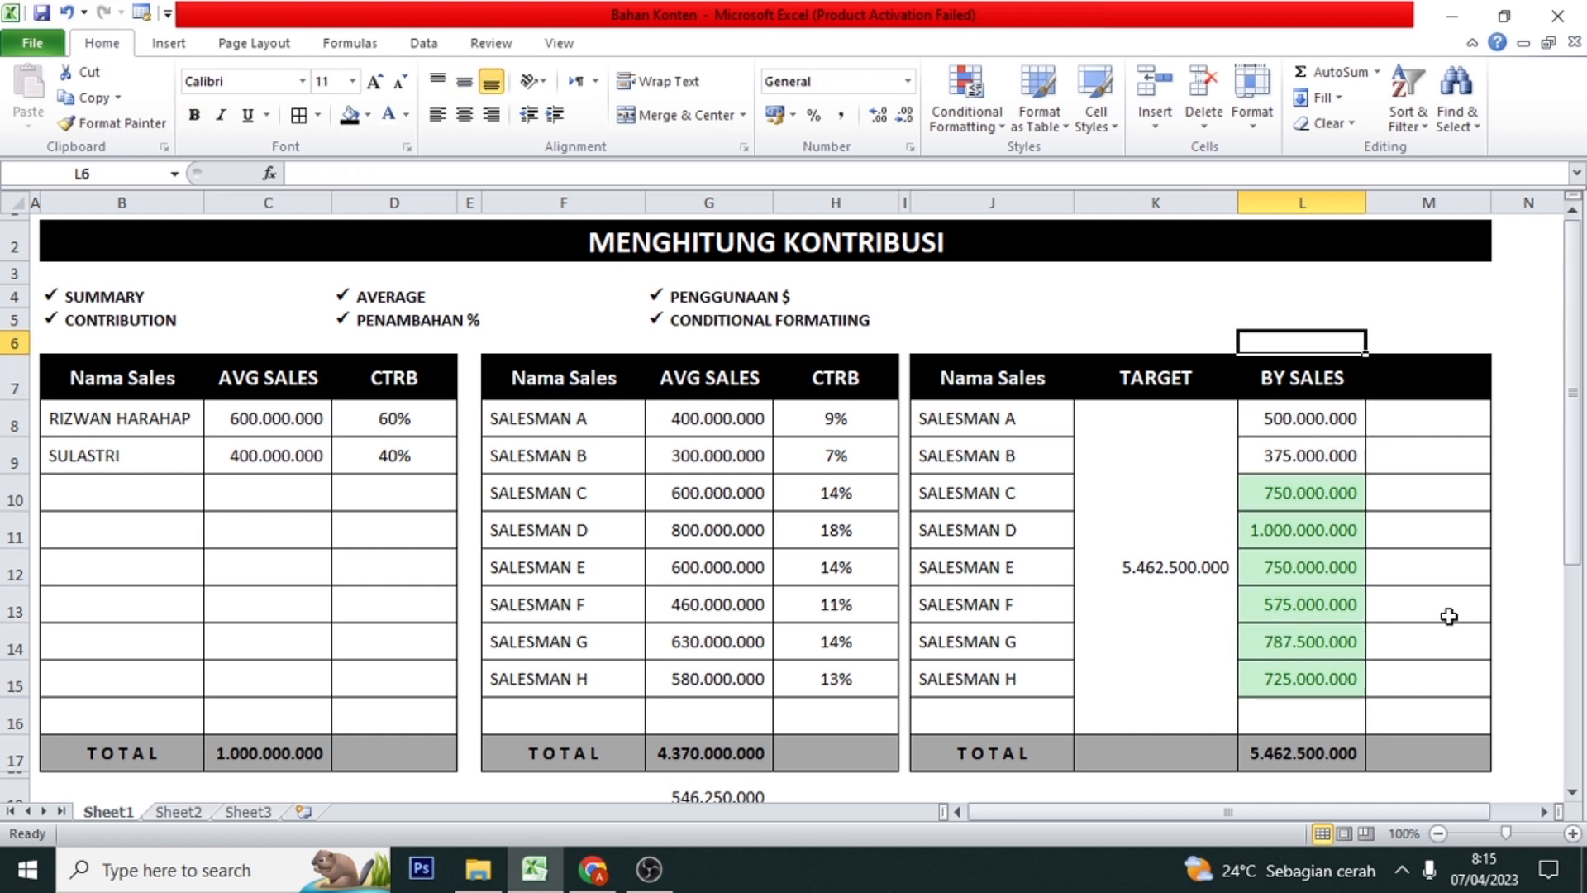
{"action": "key", "text": "Down"}
{"action": "key", "text": "Down"}
{"action": "key", "text": "Left"}
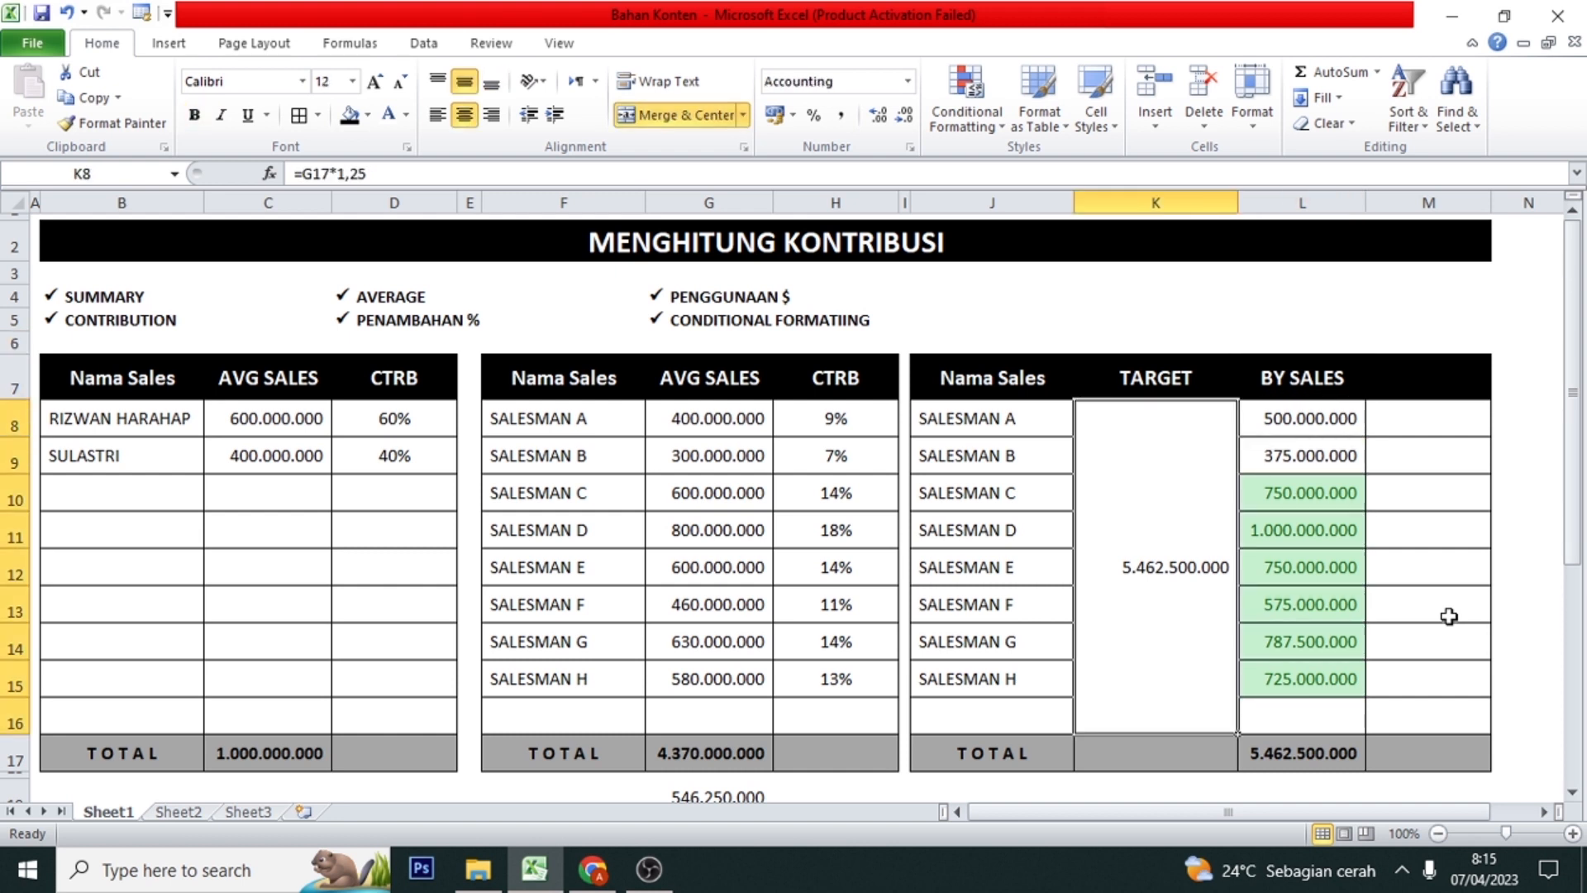
{"action": "key", "text": "Left"}
{"action": "key", "text": "Left"}
{"action": "key", "text": "Left"}
{"action": "key", "text": "Left"}
{"action": "key", "text": "Left"}
{"action": "key", "text": "Left"}
{"action": "key", "text": "Left"}
{"action": "key", "text": "Left"}
{"action": "key", "text": "Left"}
{"action": "key", "text": "Left"}
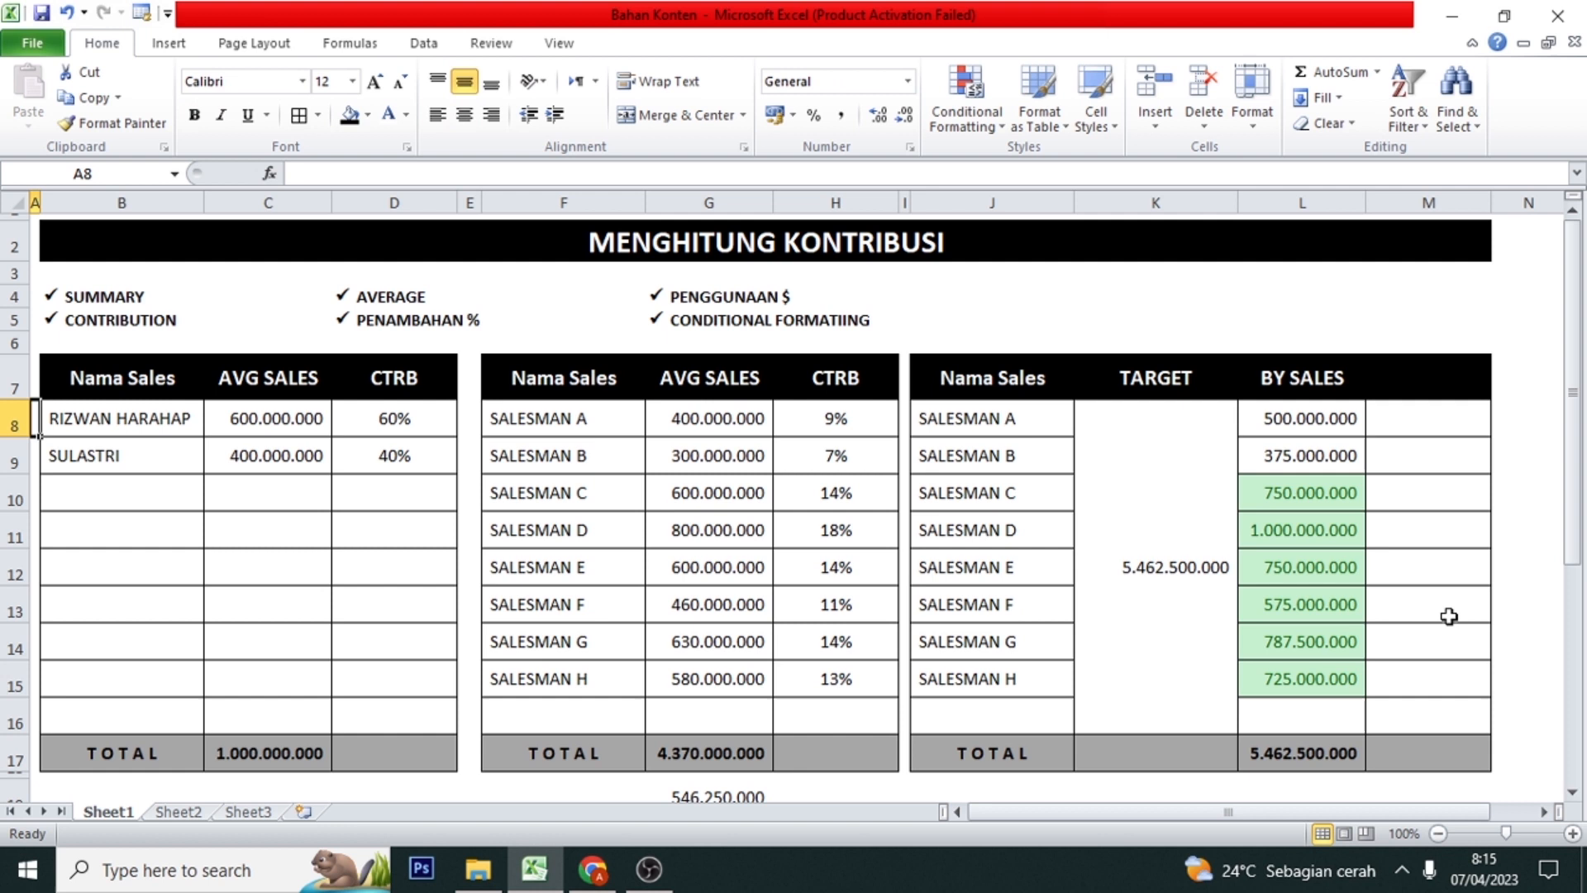